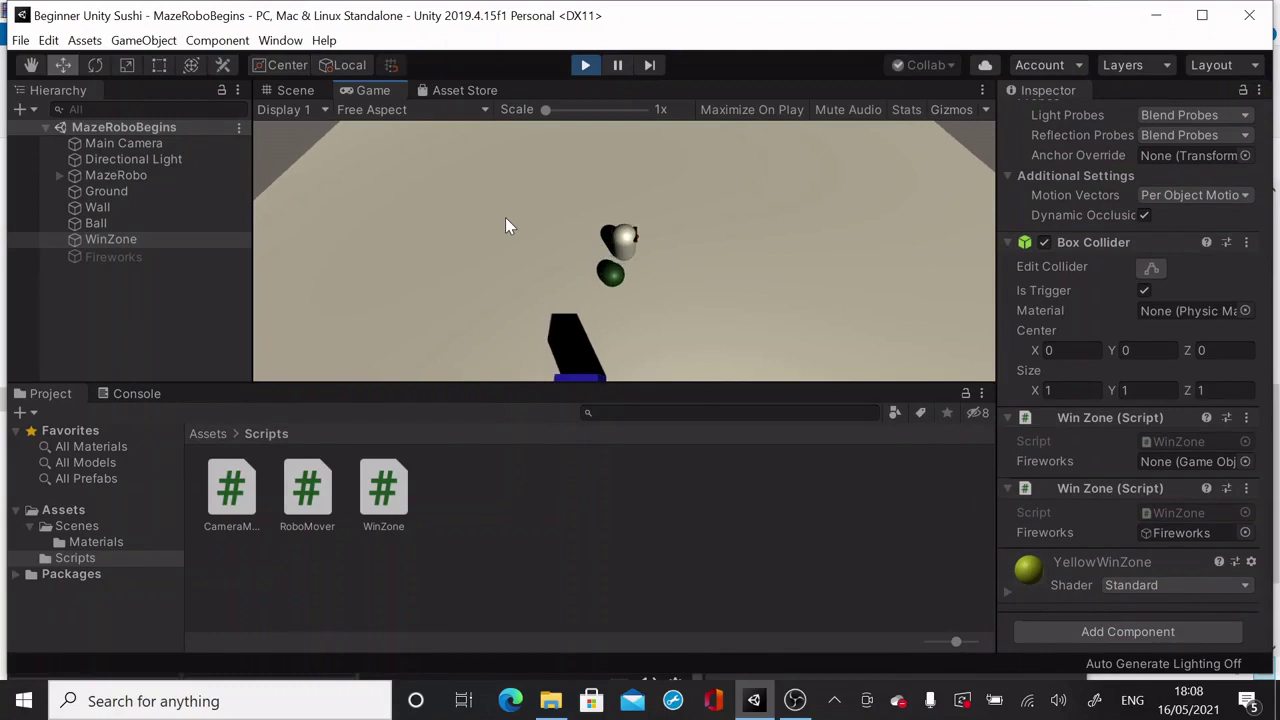
Playtest the finished maze game, steering the robot to push the green ball toward the yellow win zone
key("Down")
key("Left")
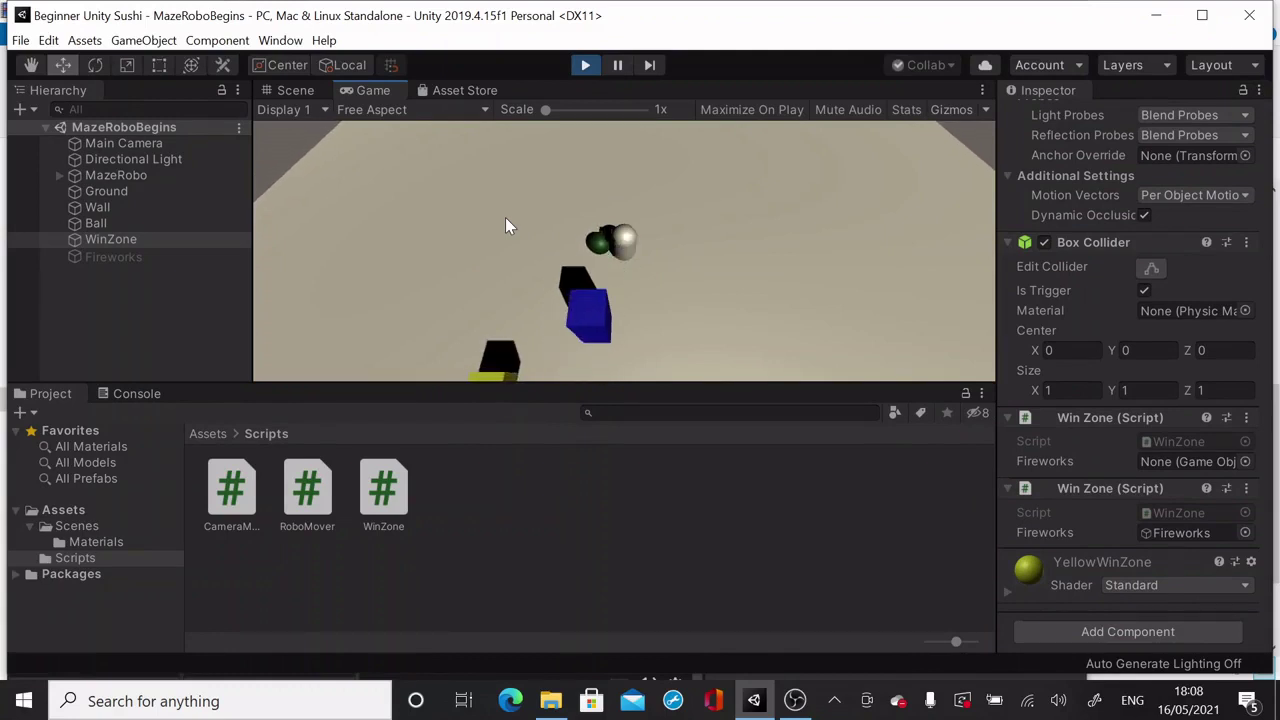
key("Up")
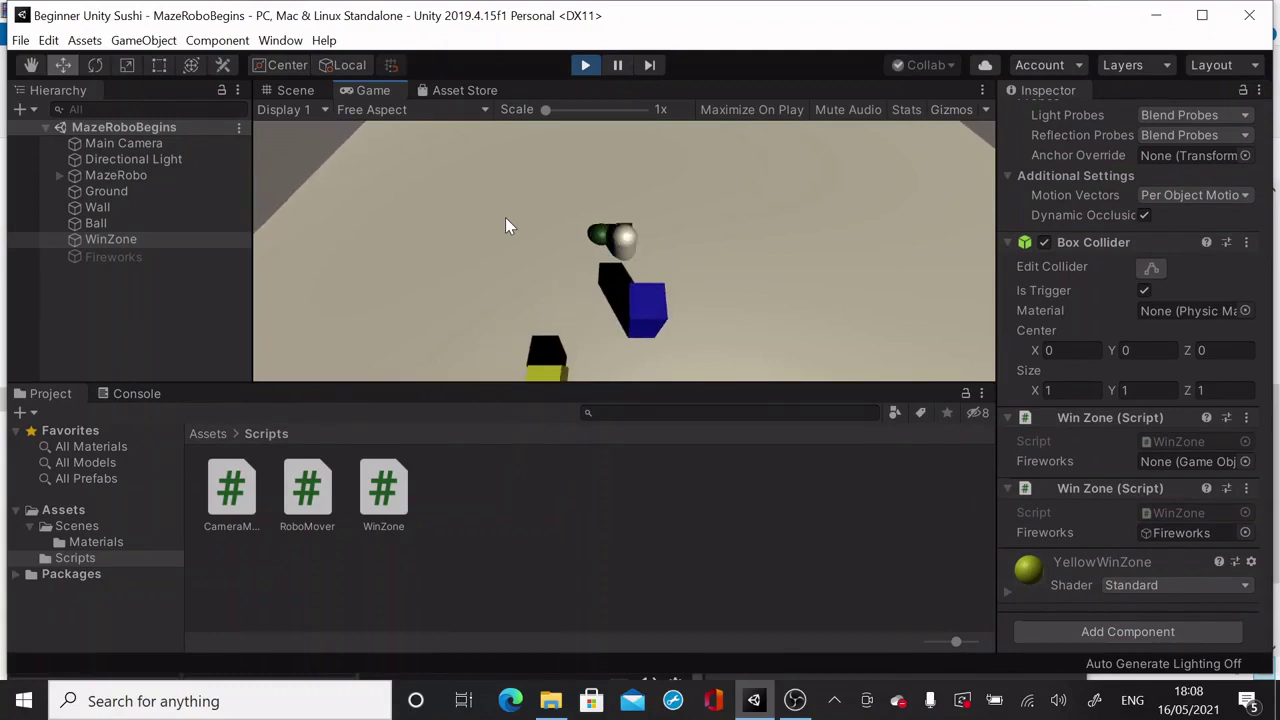
key("Left")
key("Up")
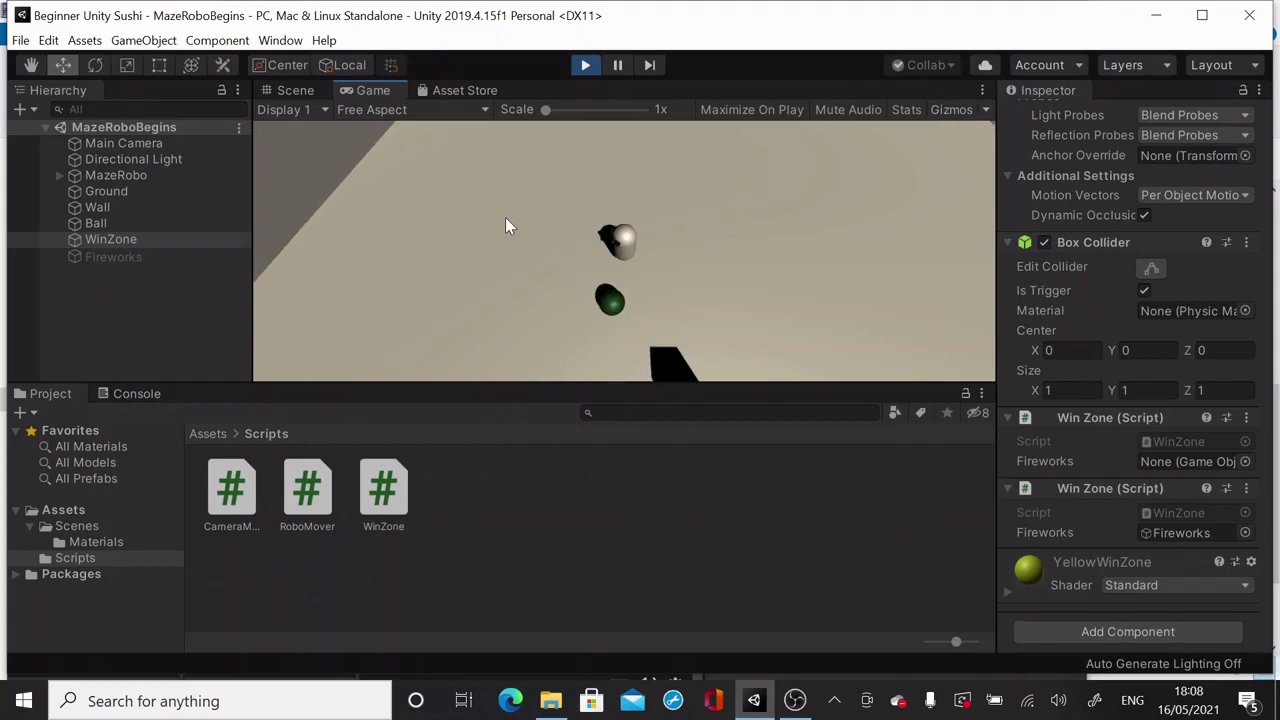
key("Down")
key("Left")
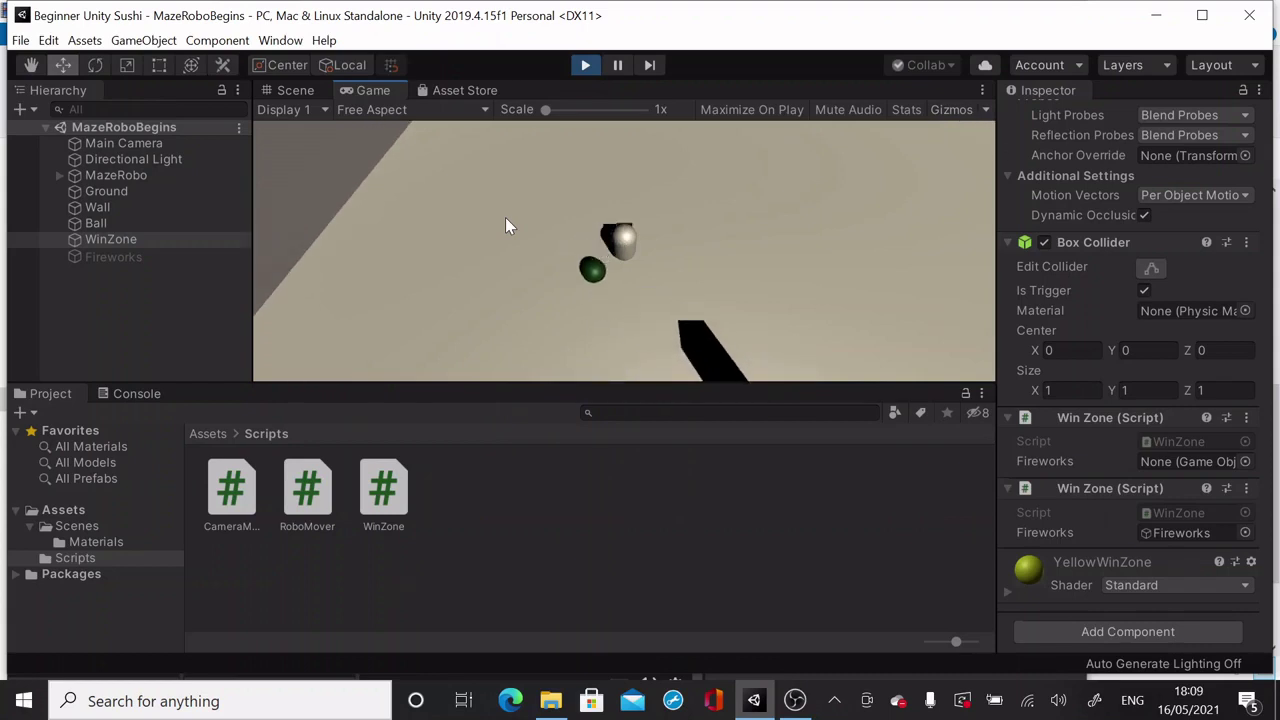
key("Left")
key("Down")
key("Left")
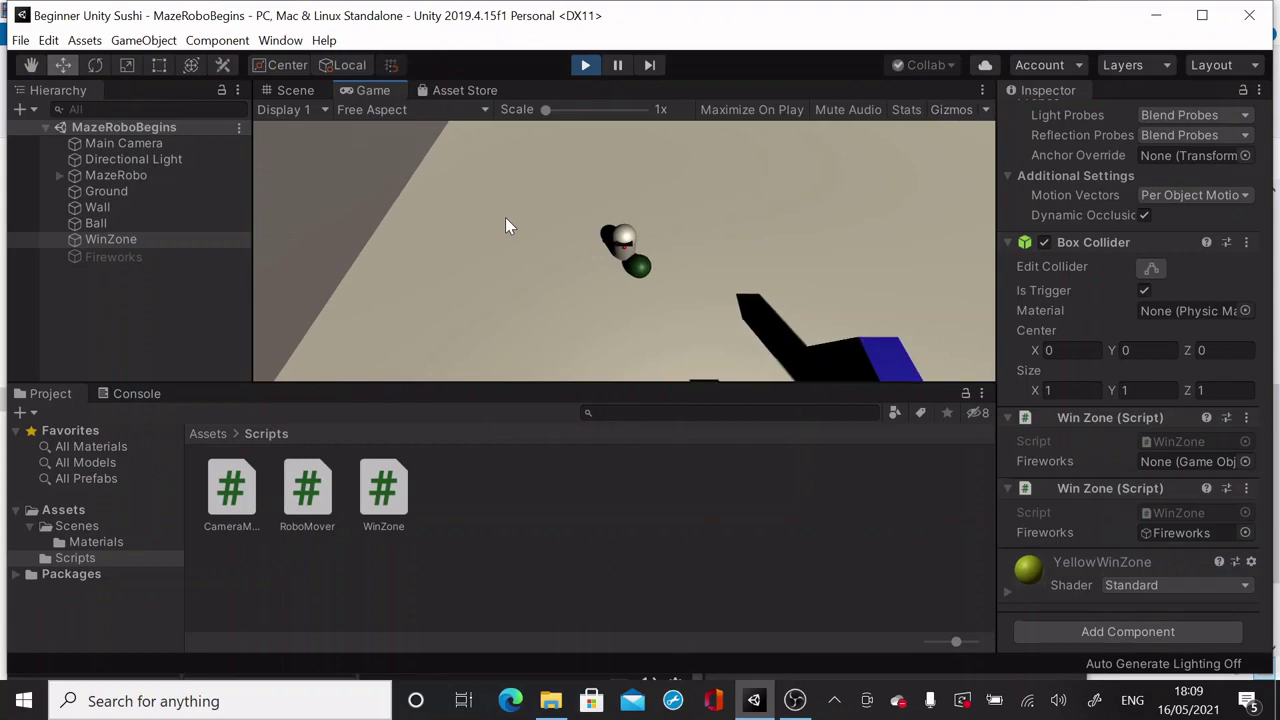
key("Down")
key("Up")
key("Down")
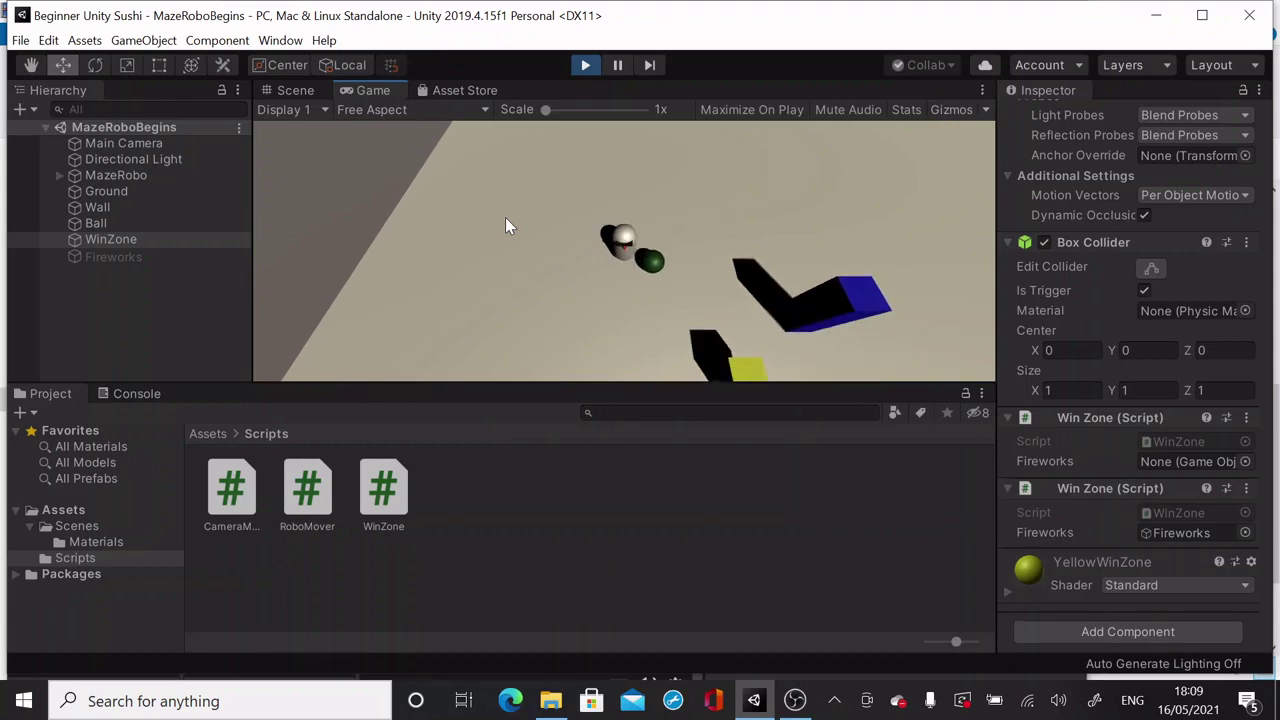
key("Left")
key("Down")
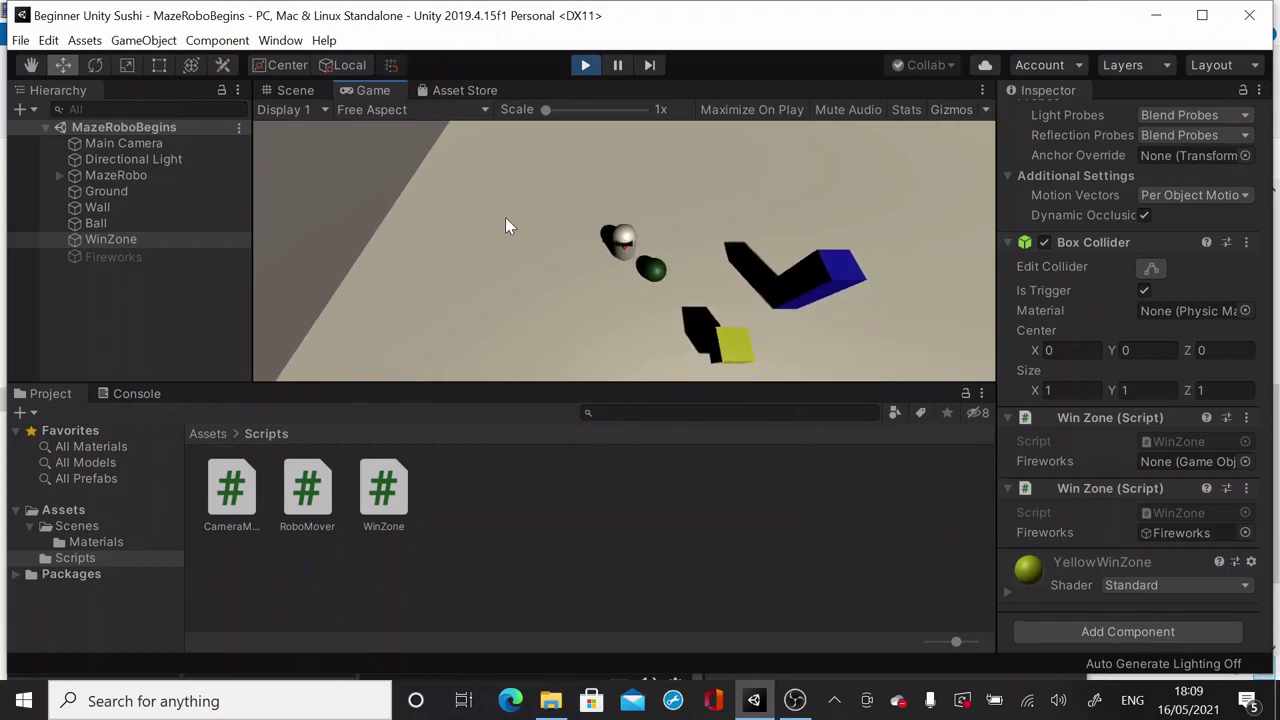
key("Right")
key("Down")
key("Down")
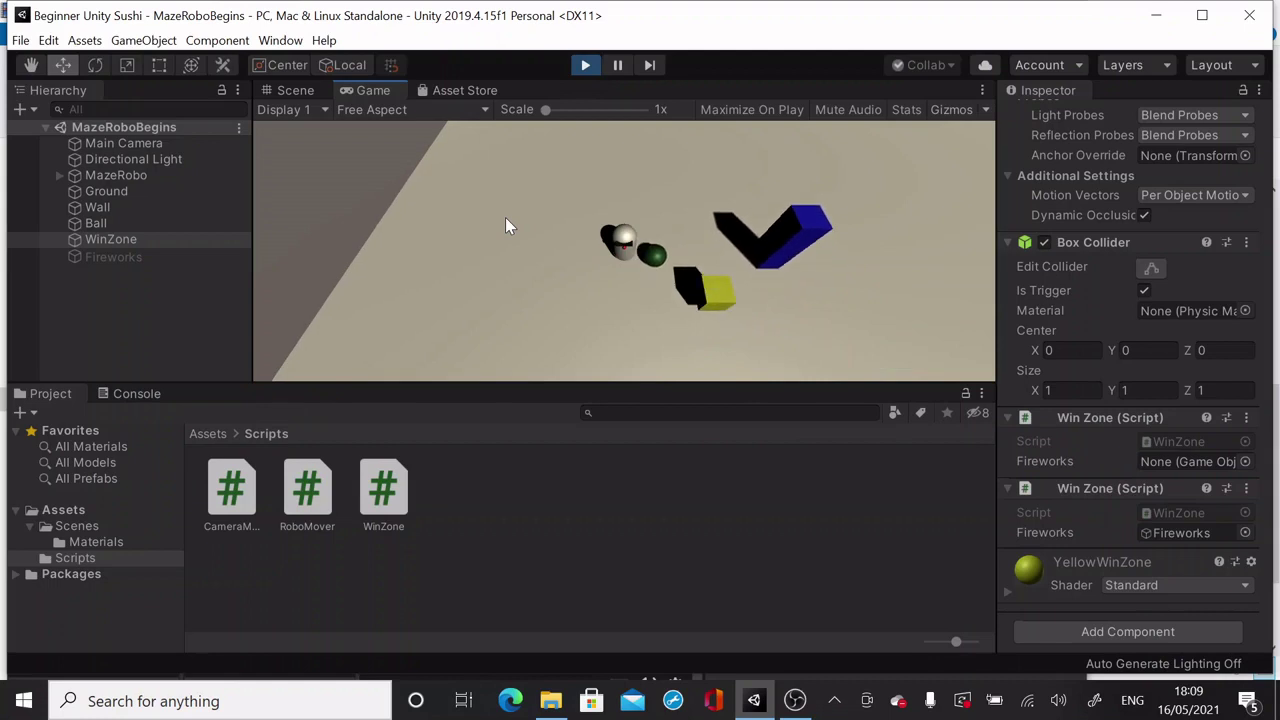
key("Down")
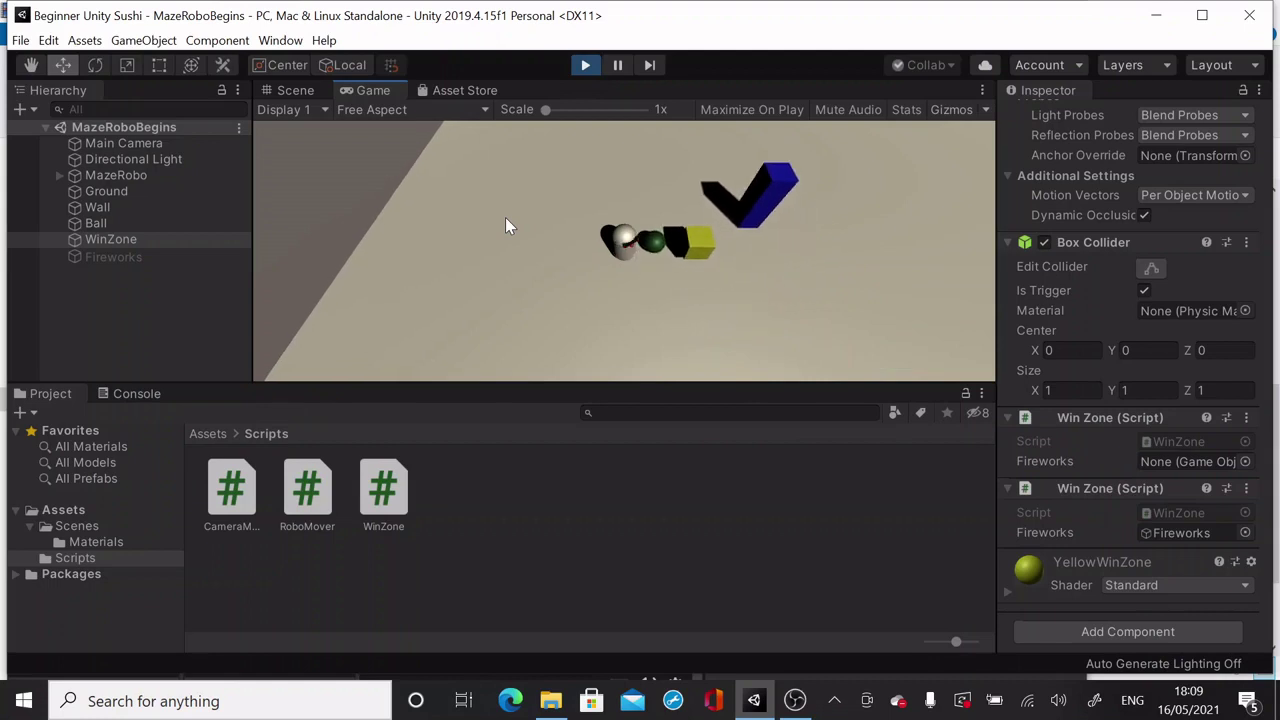
key("Down")
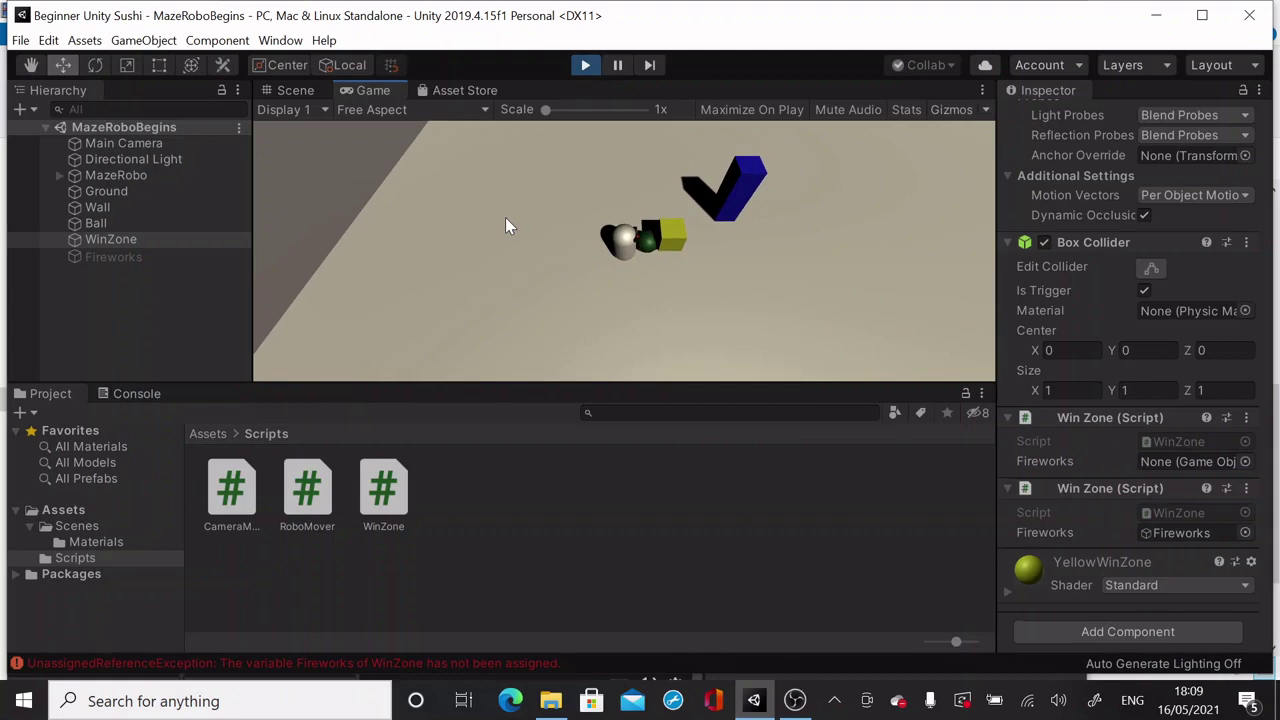
key("Right")
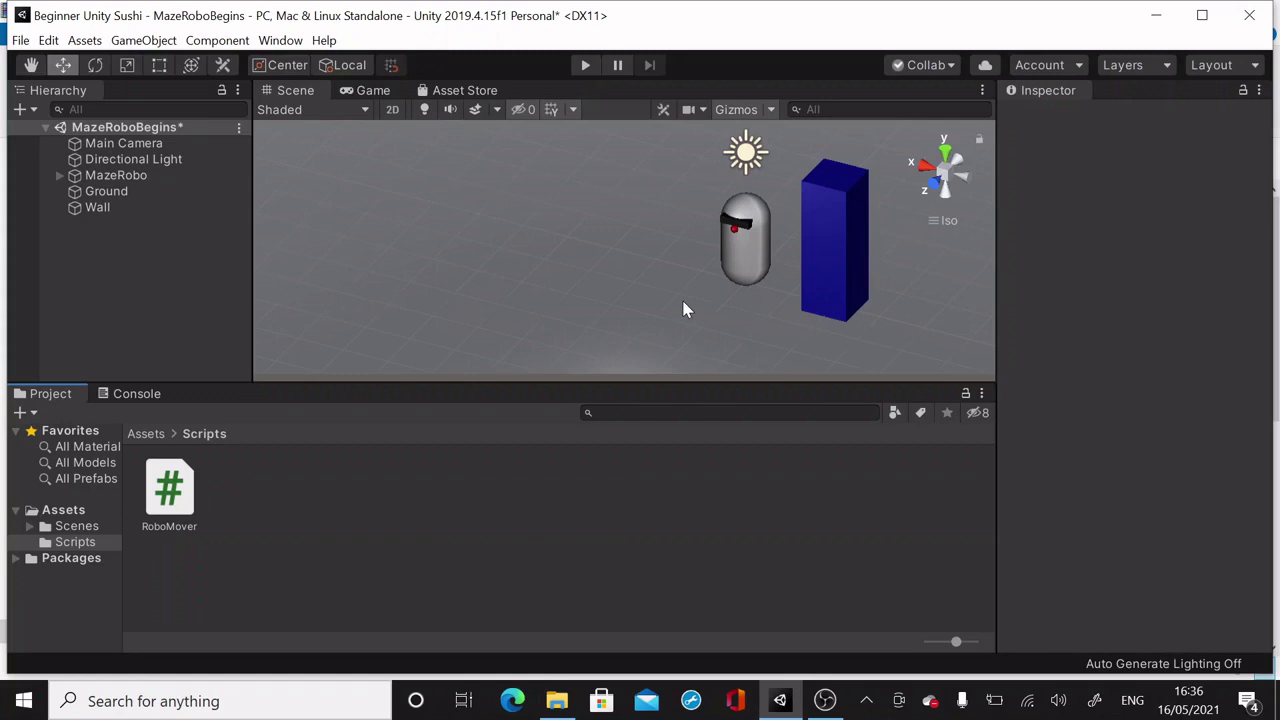
Run the MazeRoboBegins scene to check its current camera view and stop it again
left_click(583, 68)
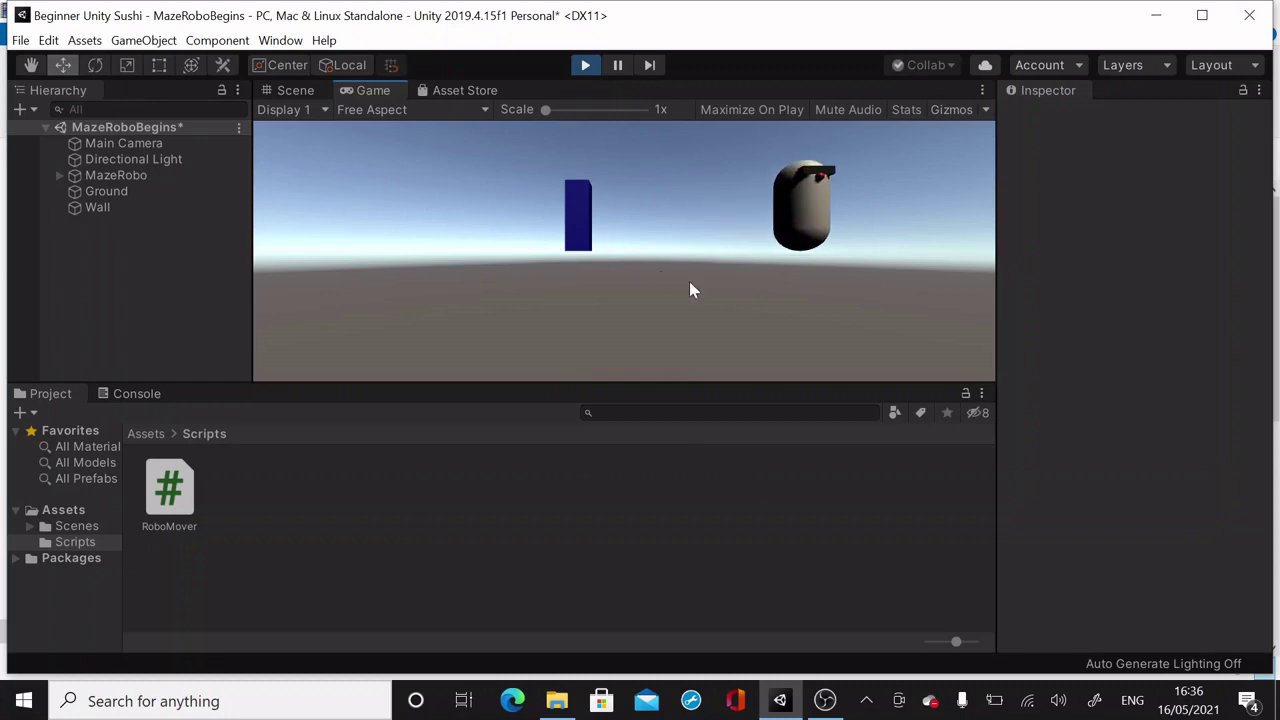
left_click(585, 66)
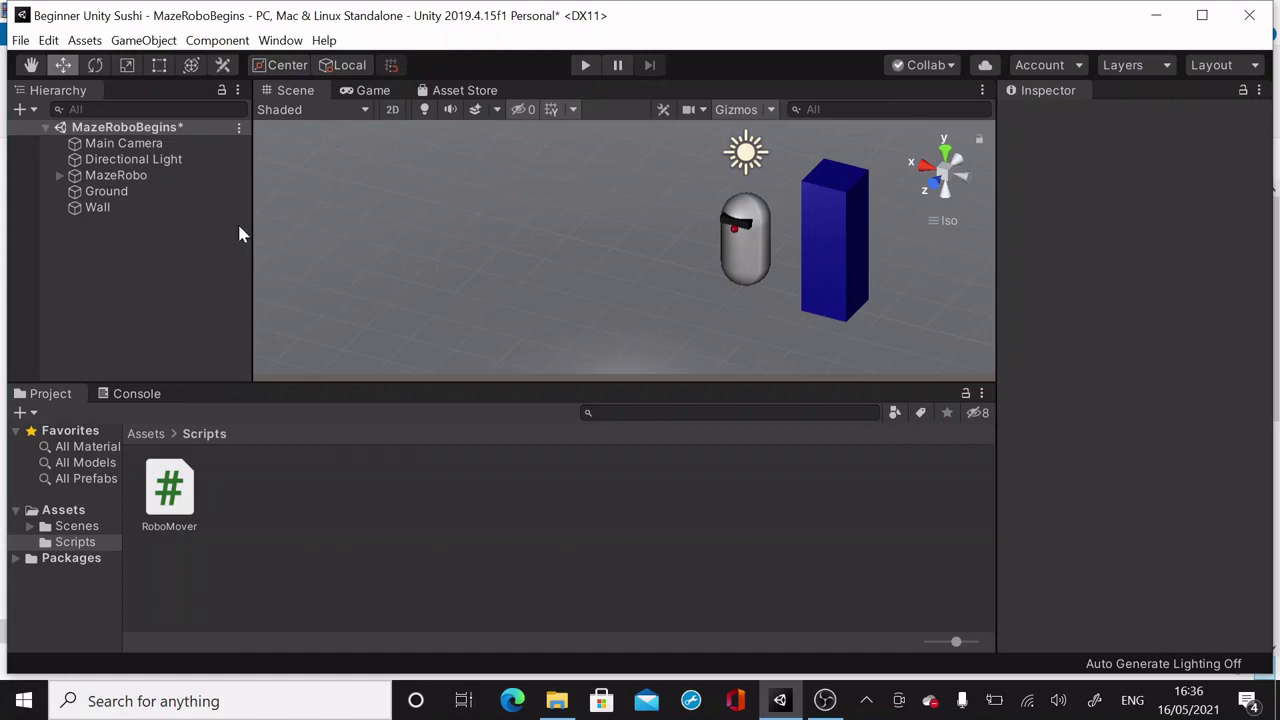
Set the Main Camera's position to Y 9 and Z -5 and its X rotation to 60
left_click(139, 146)
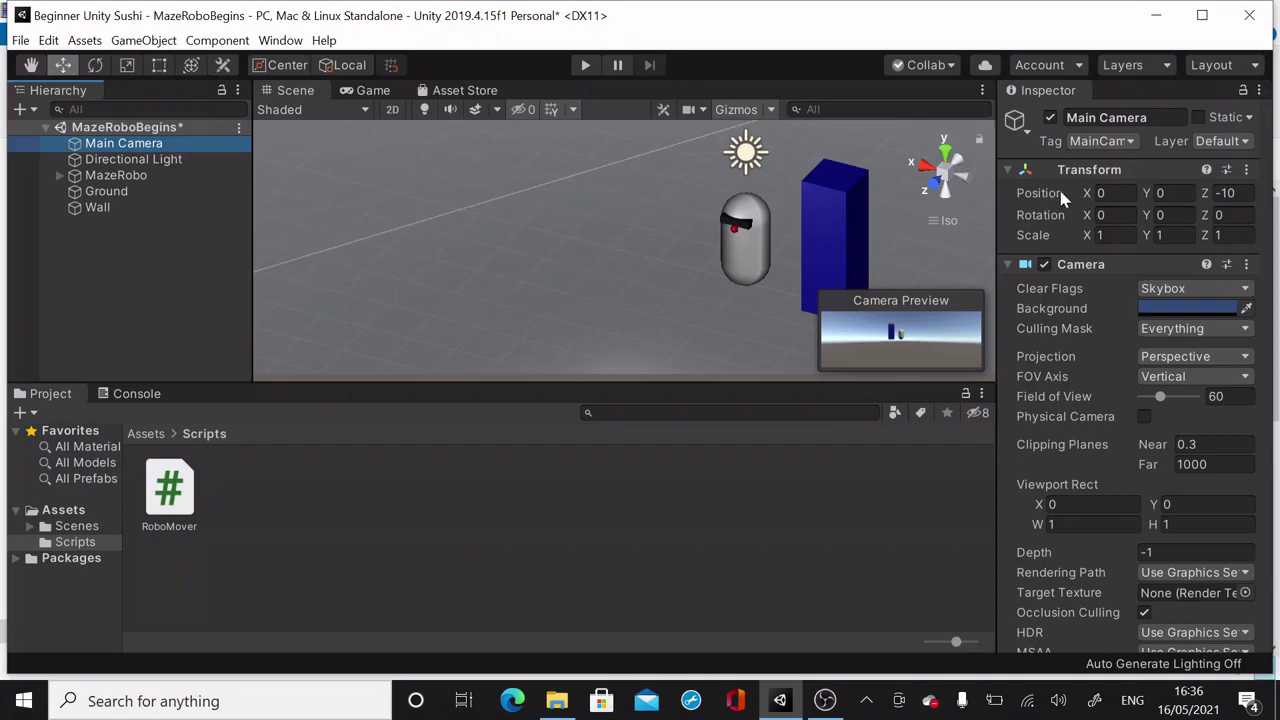
left_click(1162, 193)
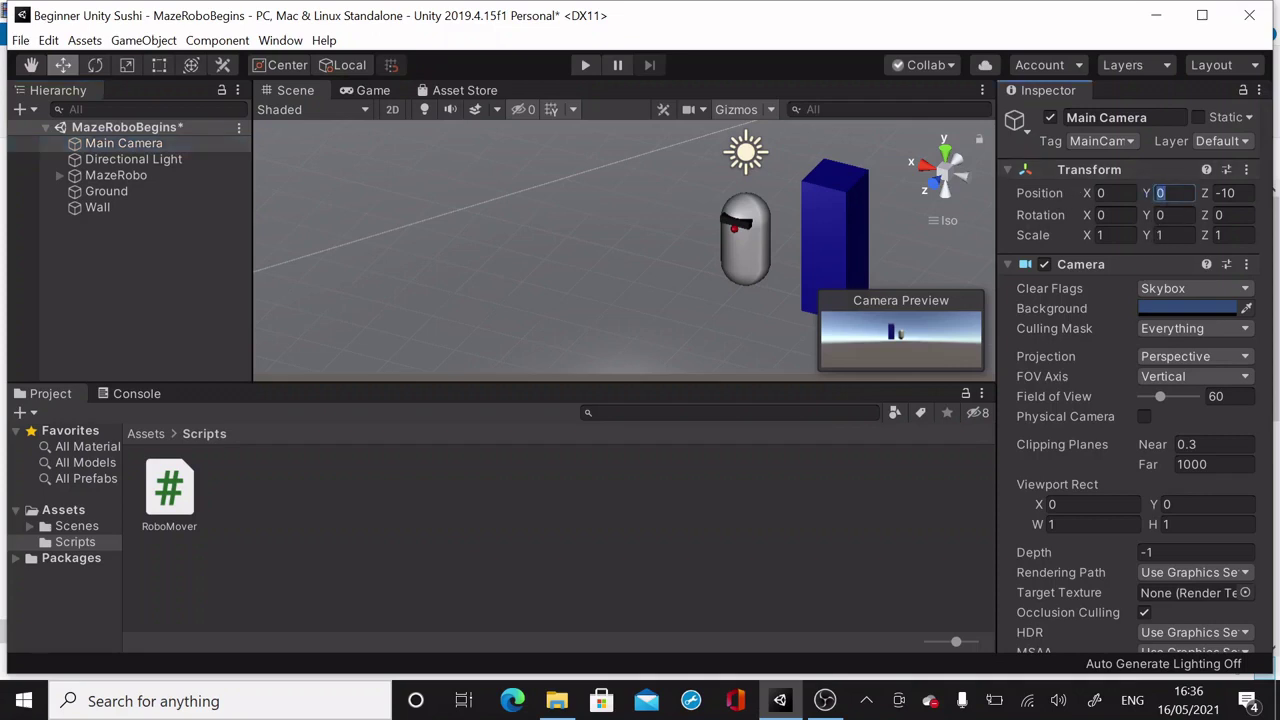
type("9")
key("Tab")
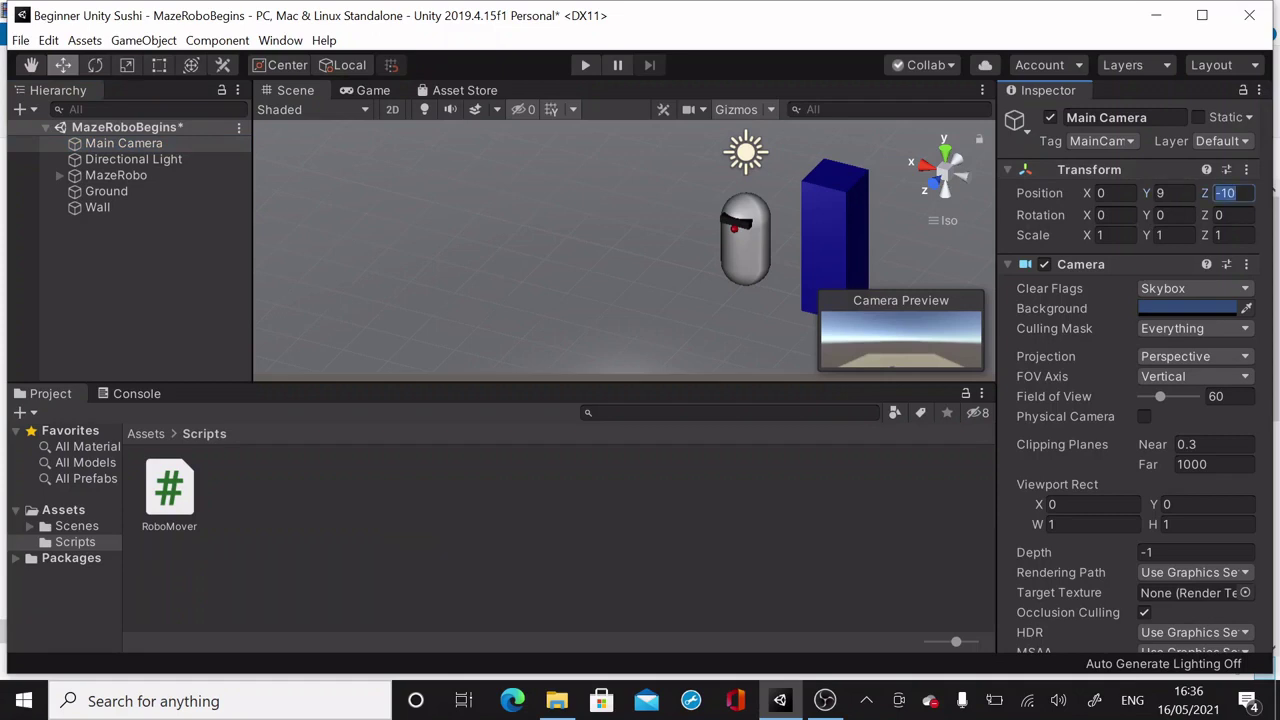
type("-5")
key("Tab")
type("6")
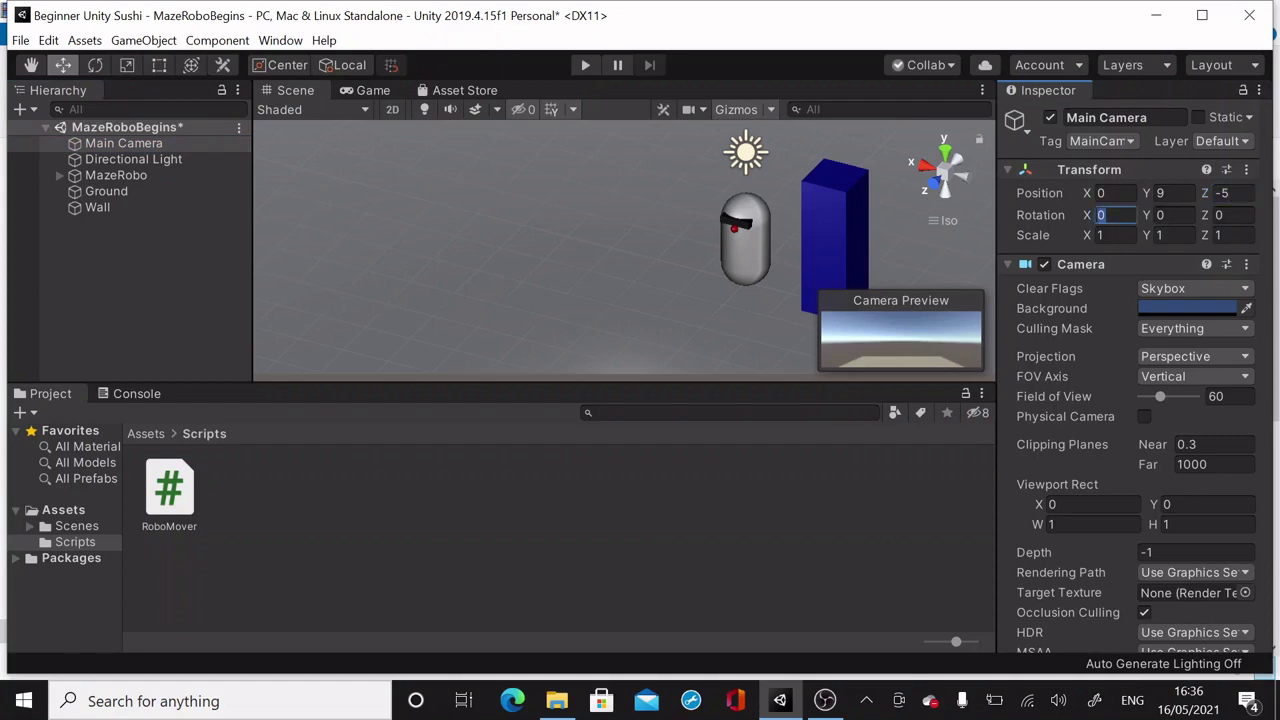
type("0")
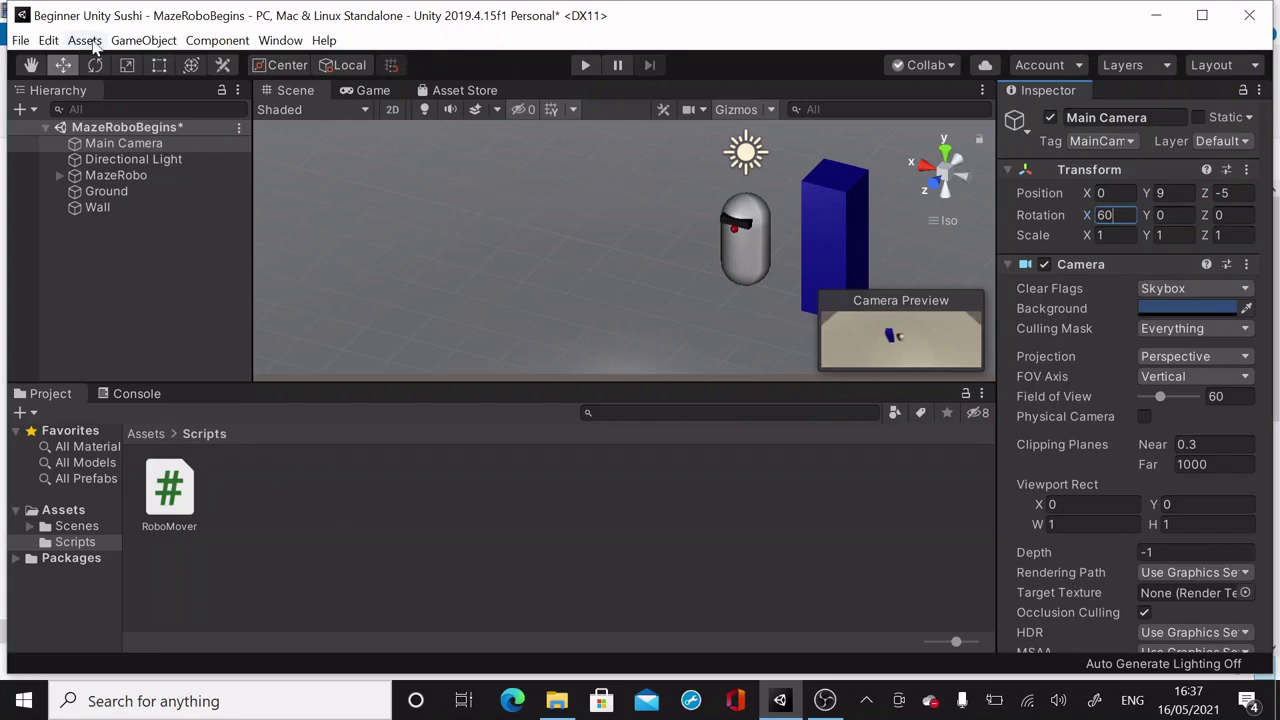
Save the scene and run it briefly to check the new overhead camera angle
left_click(20, 40)
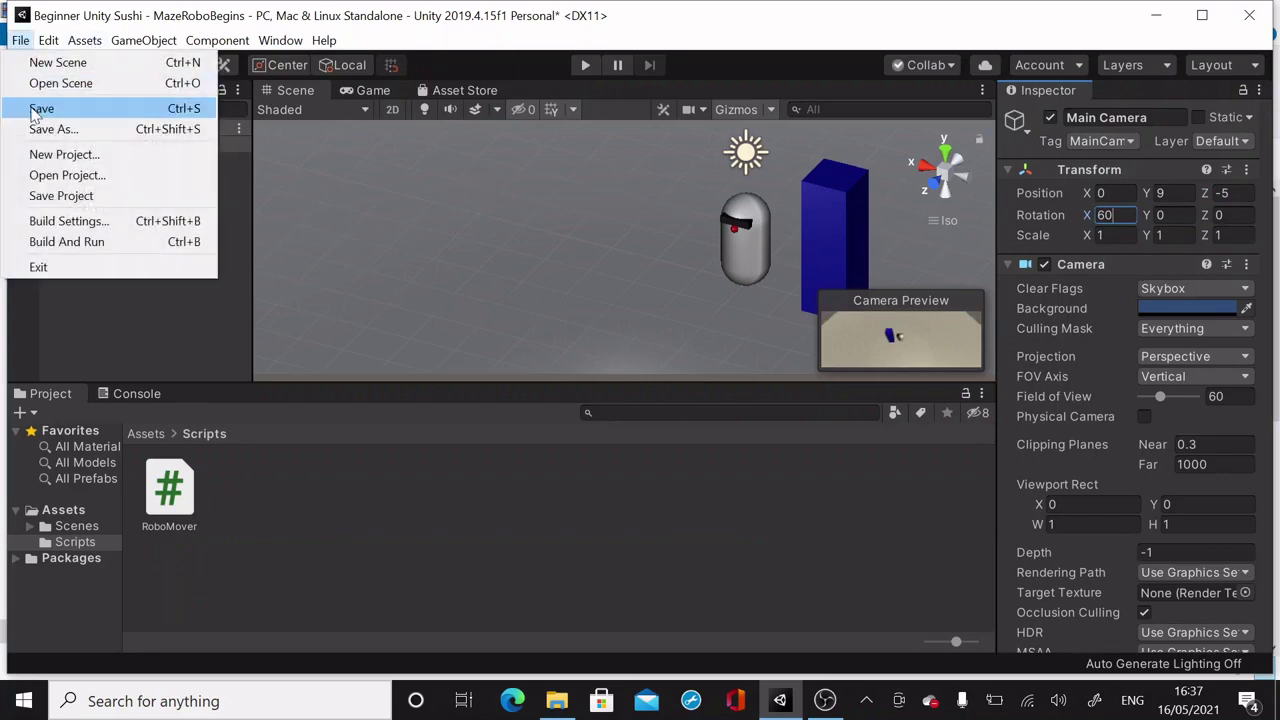
left_click(40, 100)
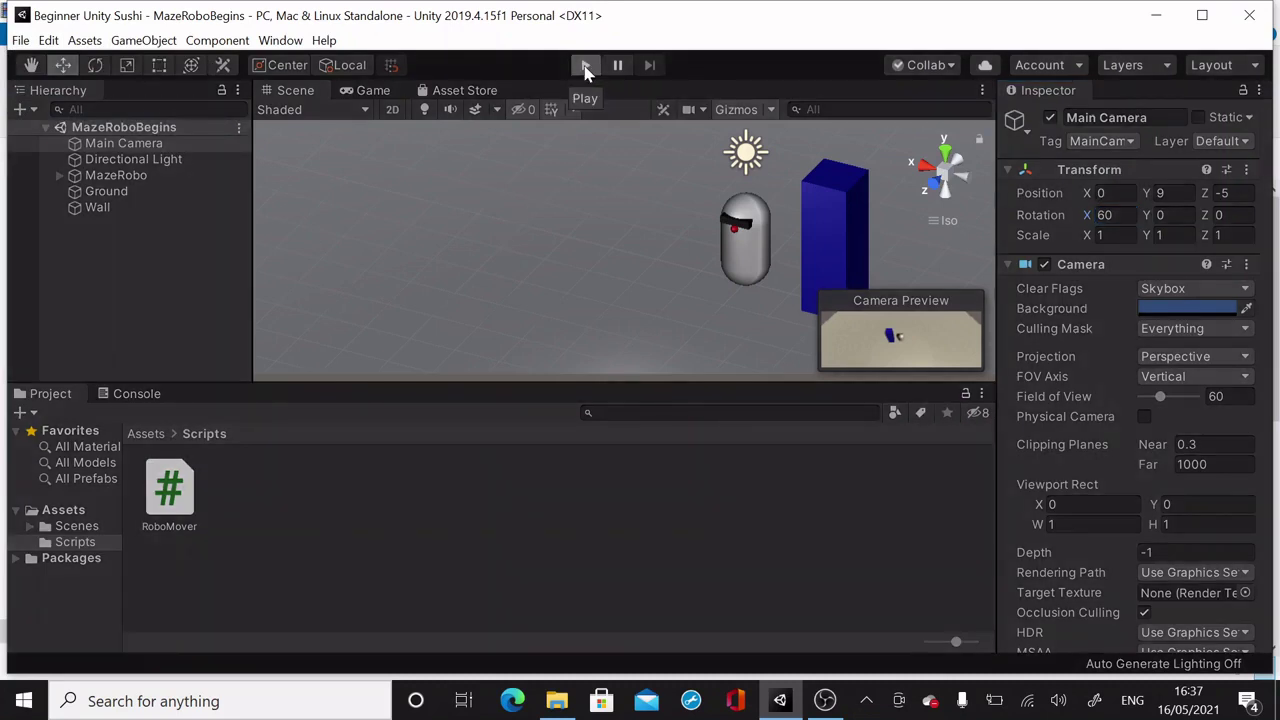
left_click(586, 66)
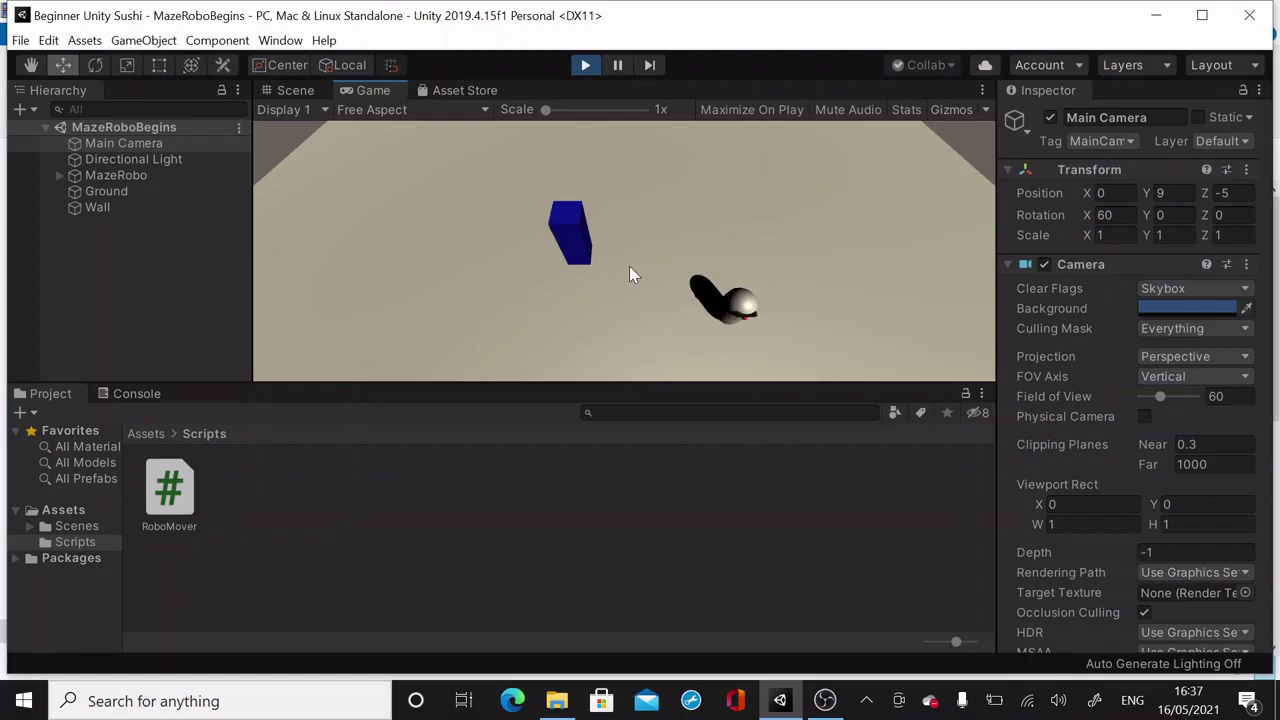
left_click(586, 65)
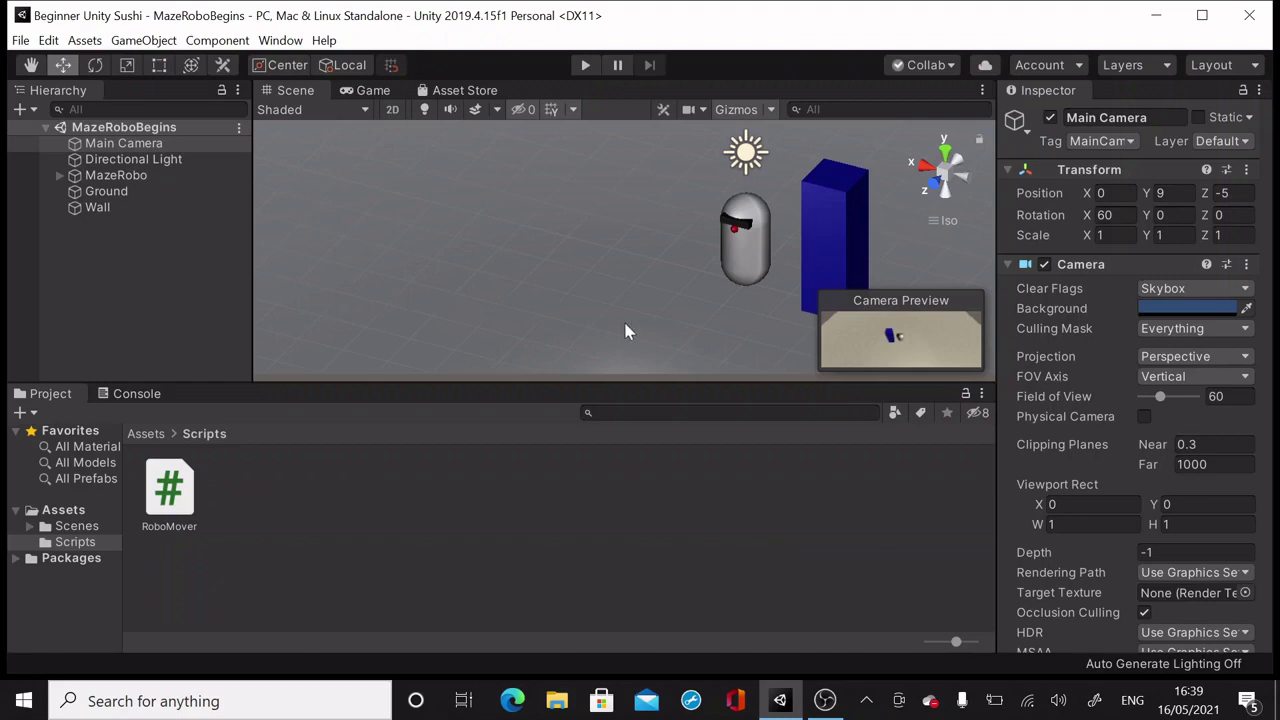
Create a C# script named CameraMover in the Scripts folder and open it in the code editor
left_click(86, 41)
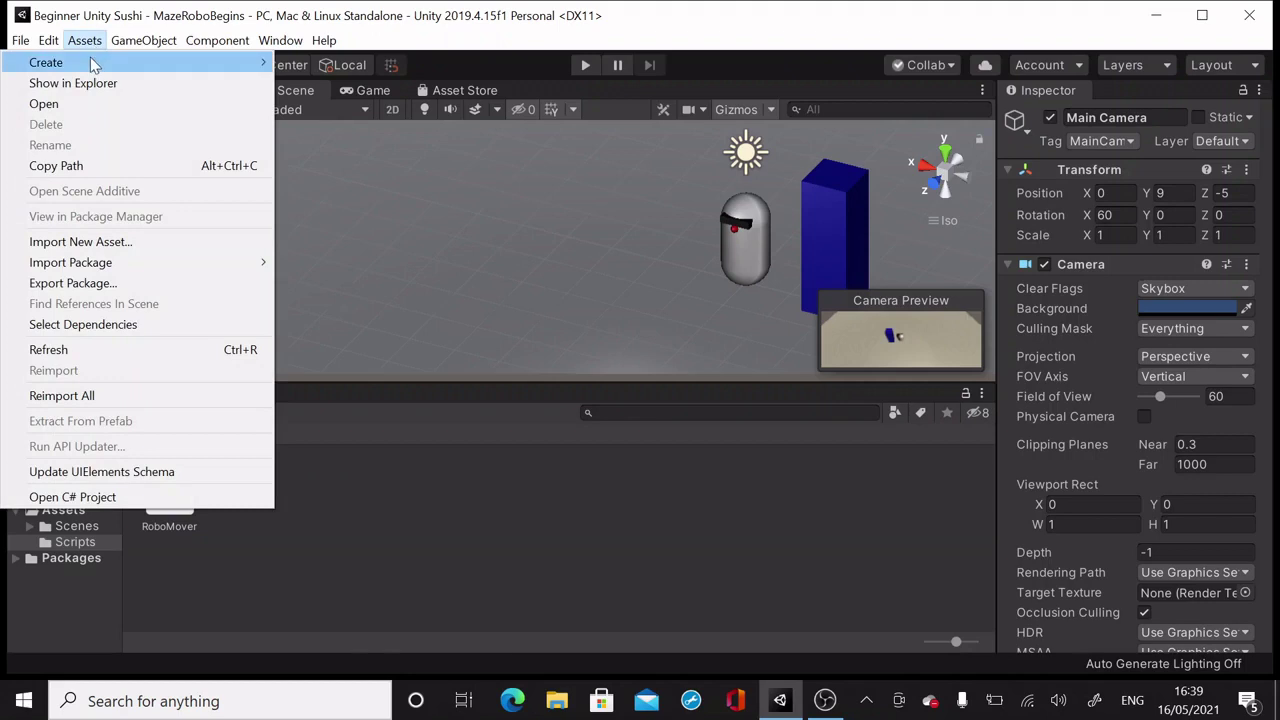
mouse_move(92, 64)
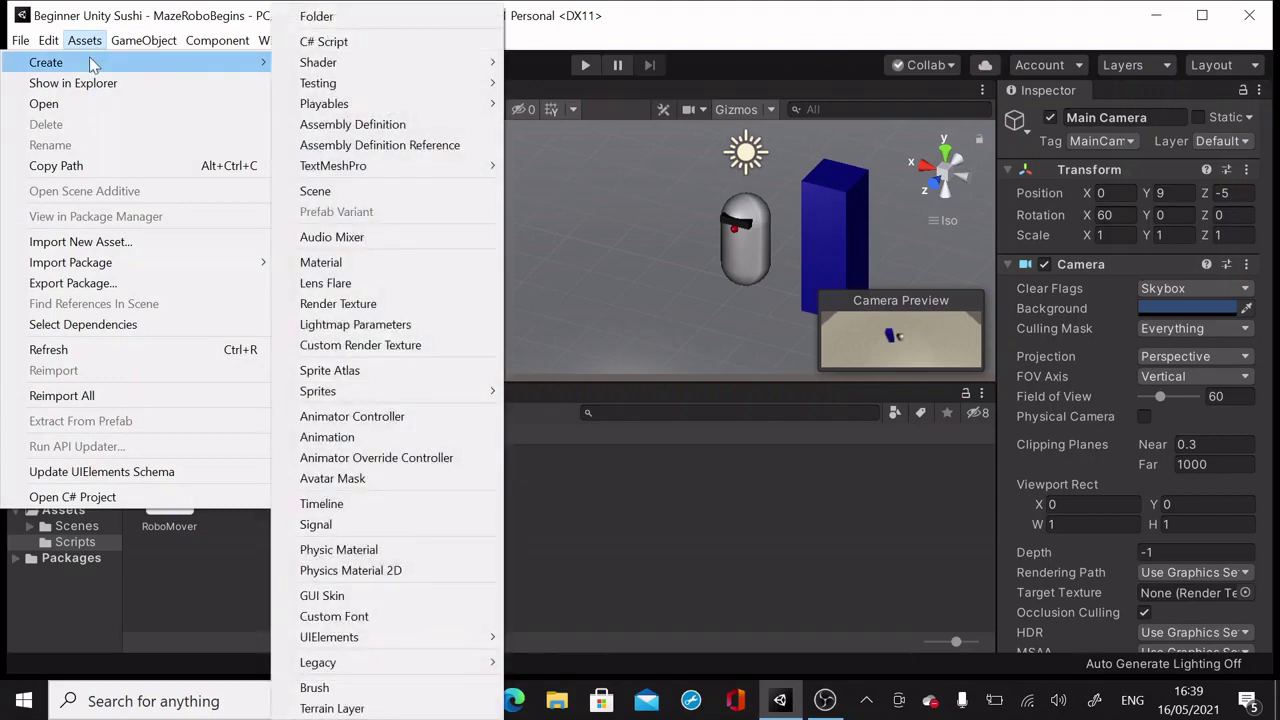
left_click(324, 42)
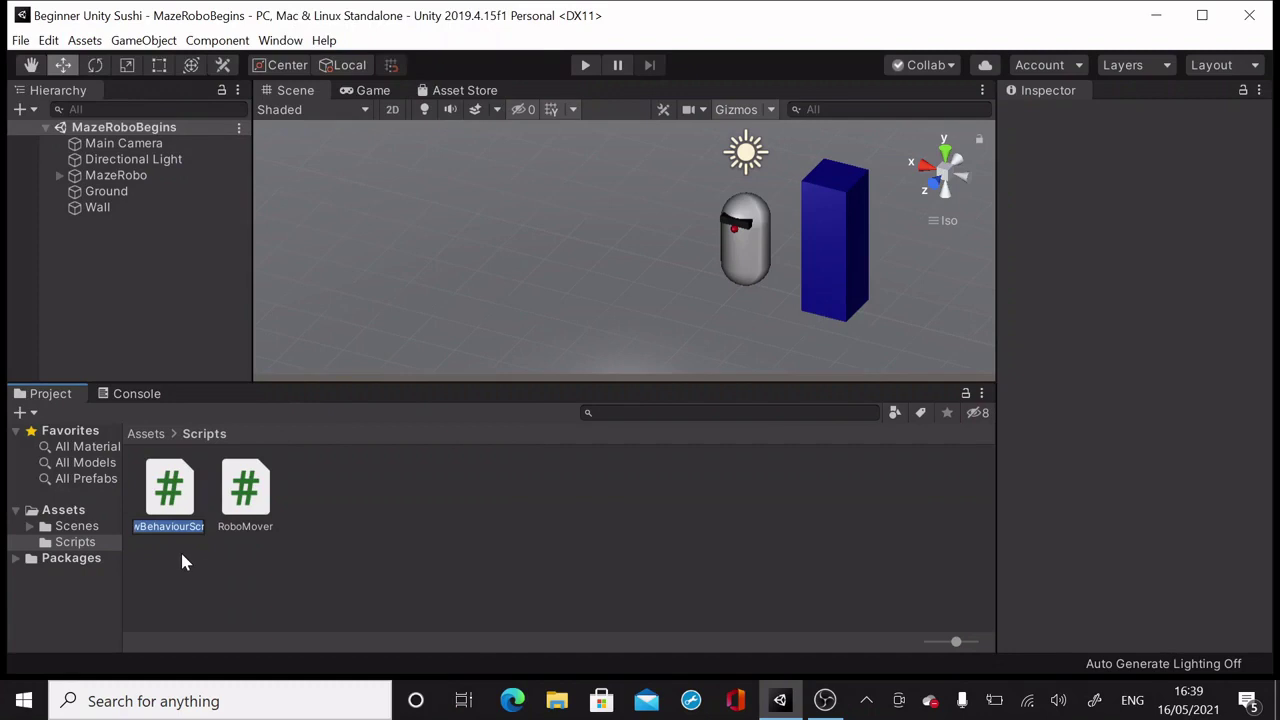
type("CameraMover")
key("Return")
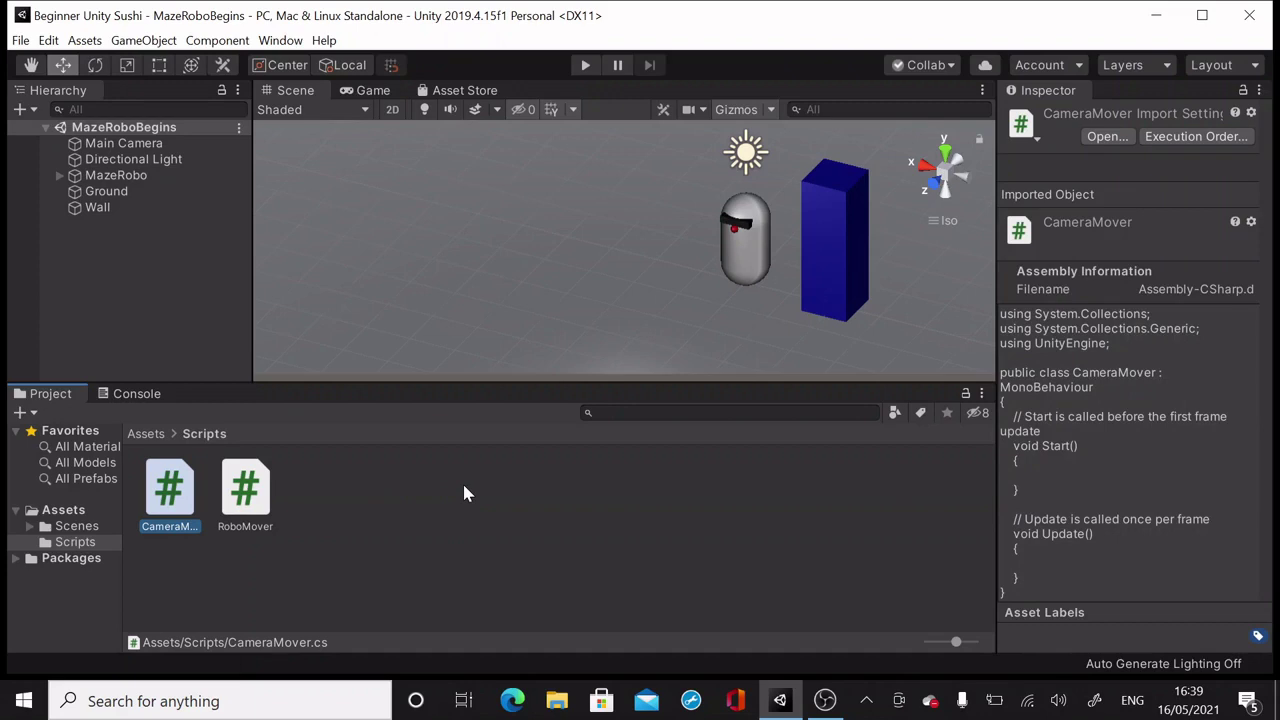
double_click(184, 500)
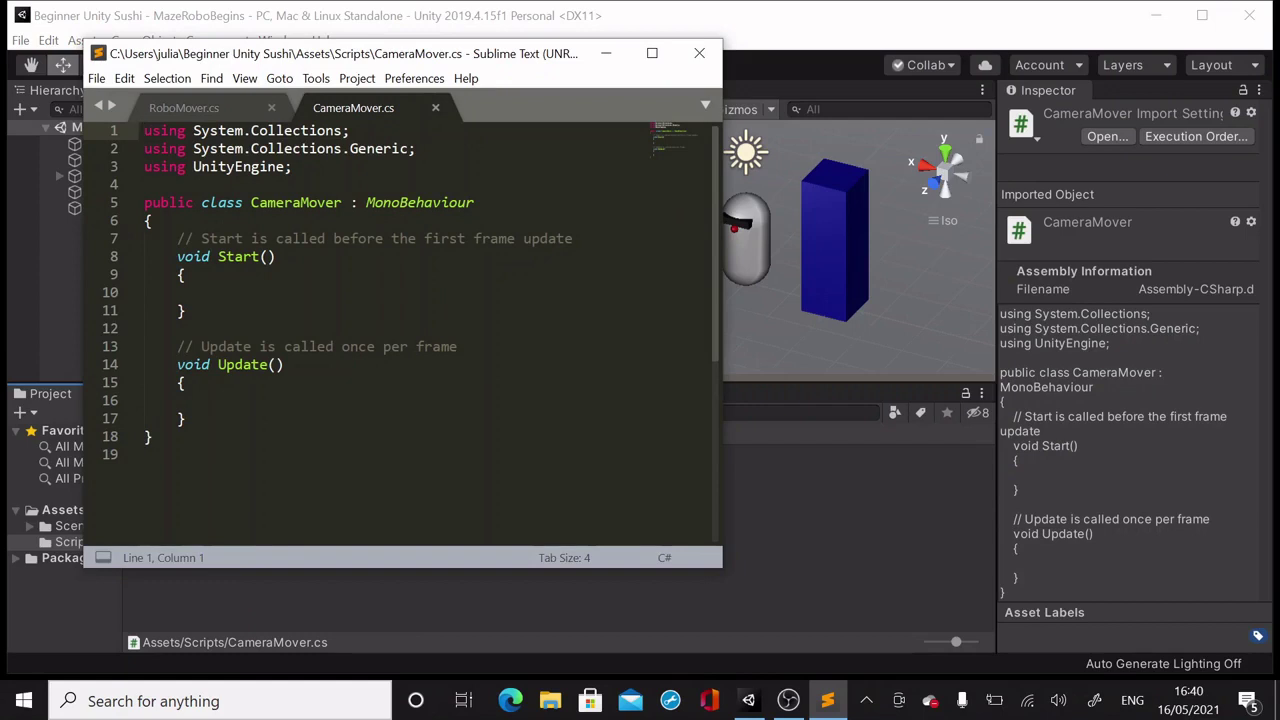
Declare the public Transform fields tf and playerTransform at the start of the CameraMover class, above Start
left_click(474, 239)
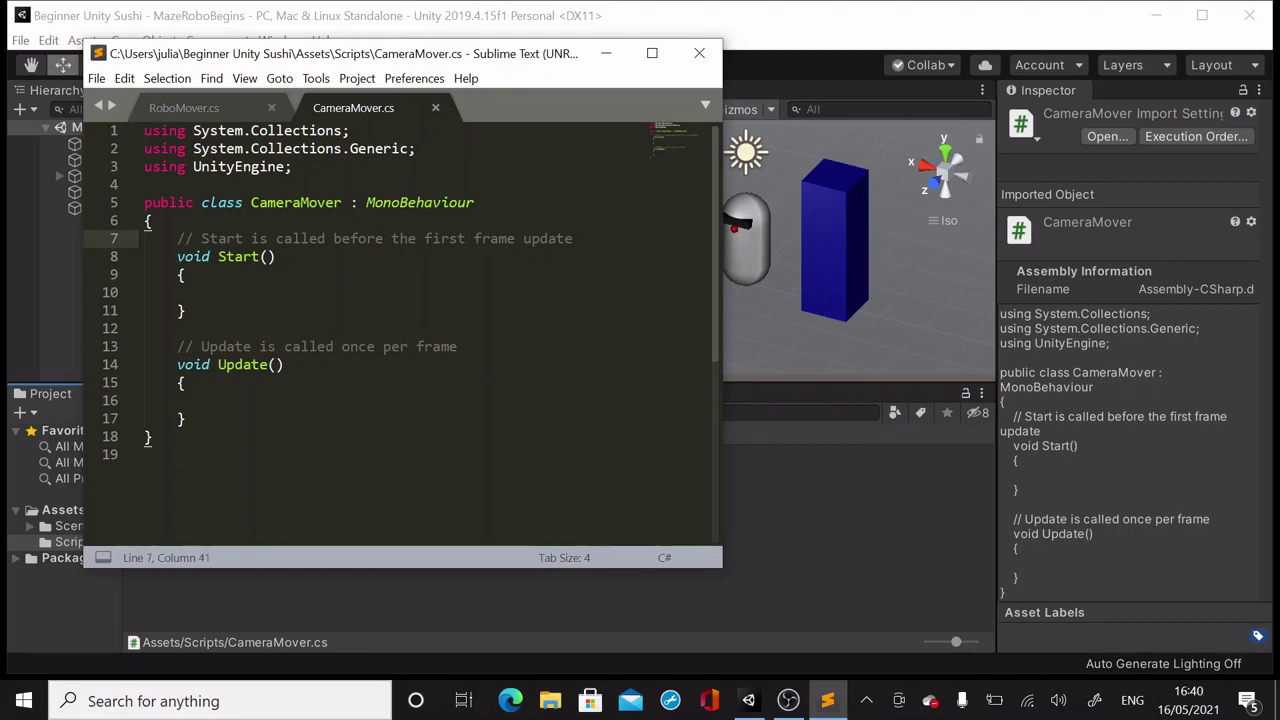
key("Up")
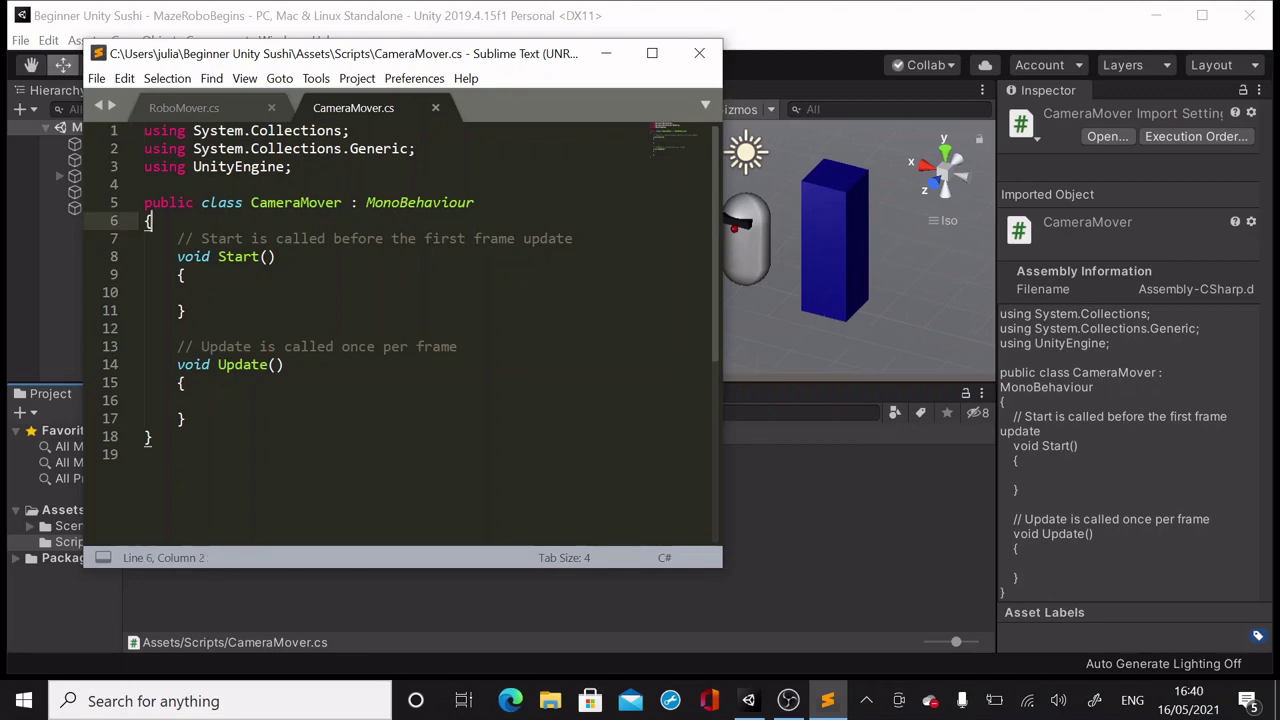
key("Return")
key("Return")
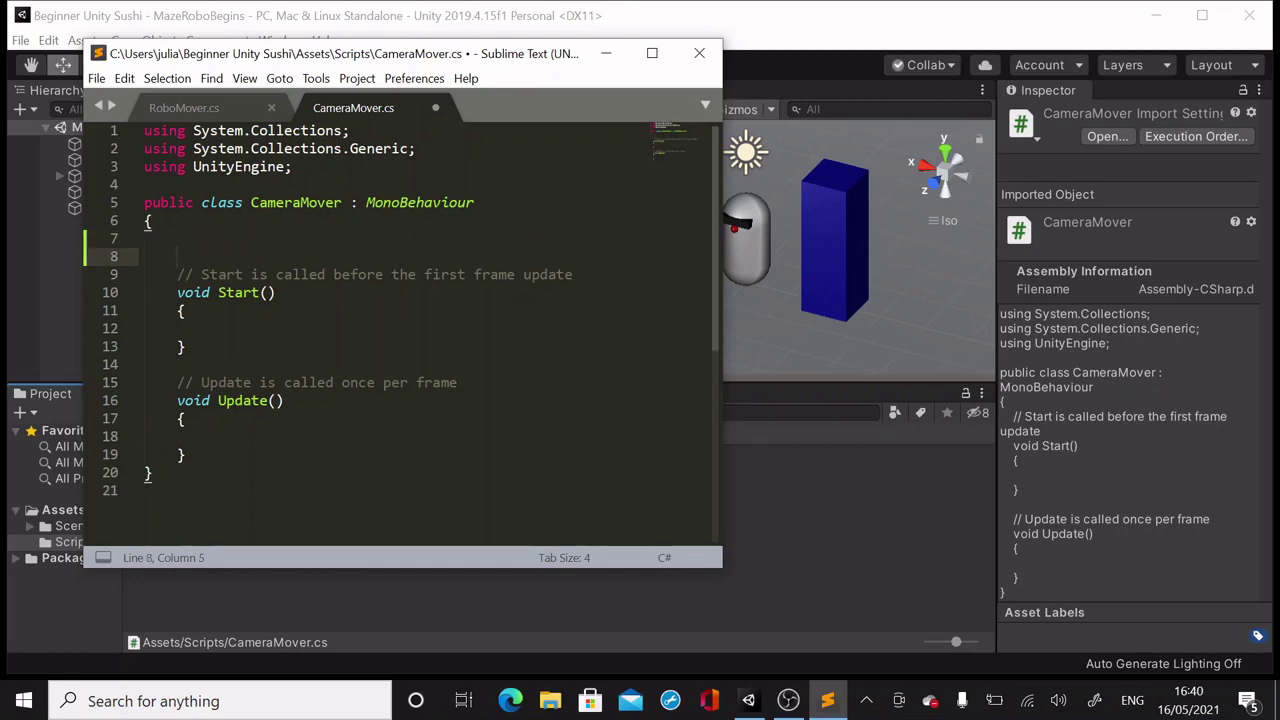
type("public Transform tf;")
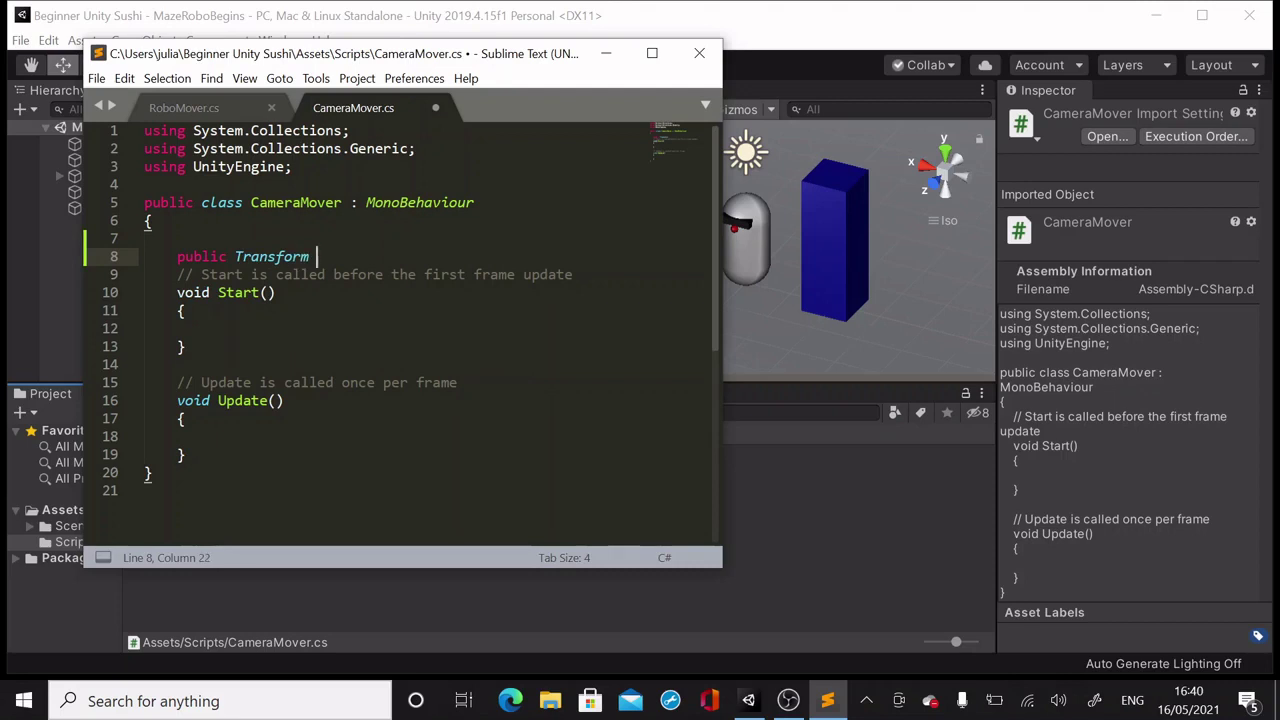
key("Return")
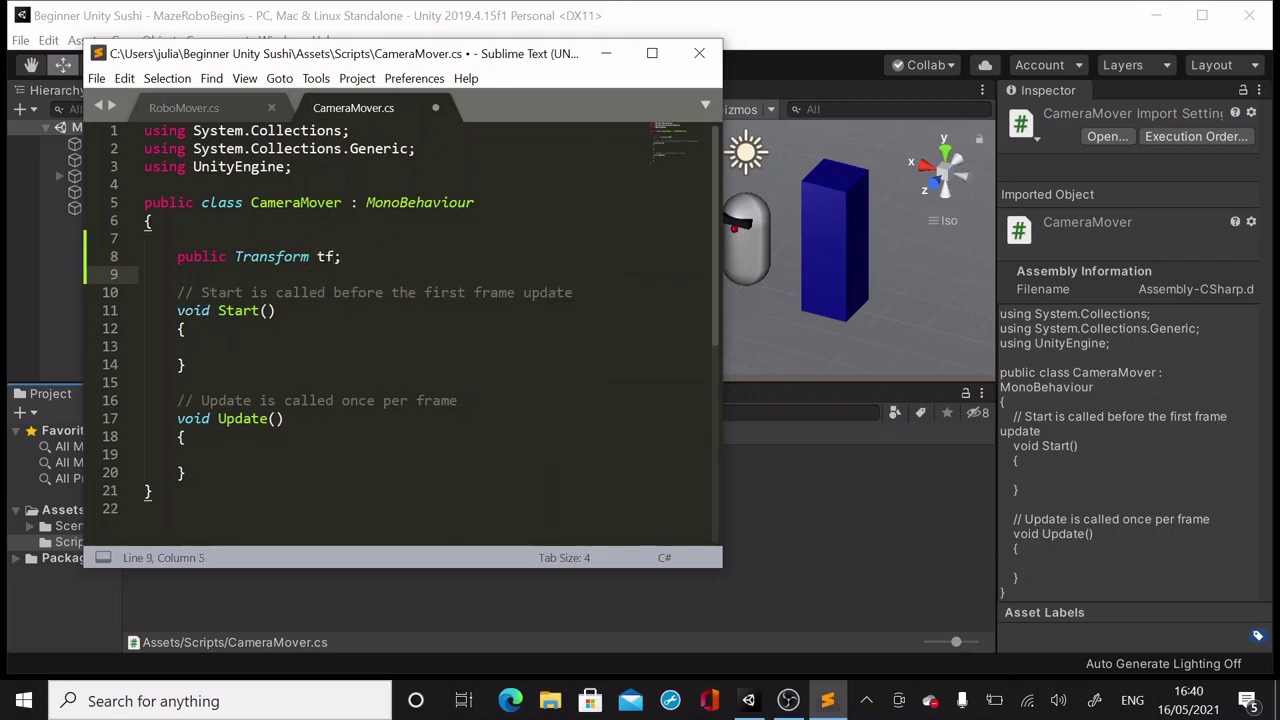
type("public Transform")
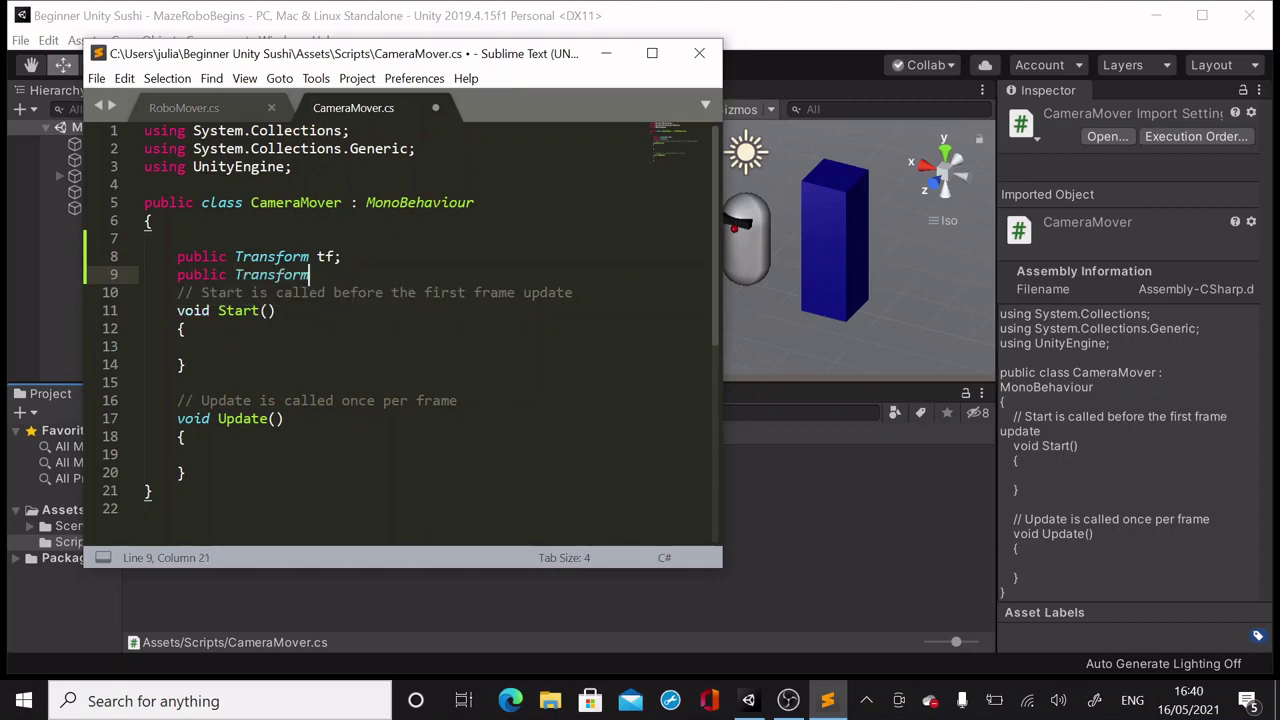
type(" playerTransform;")
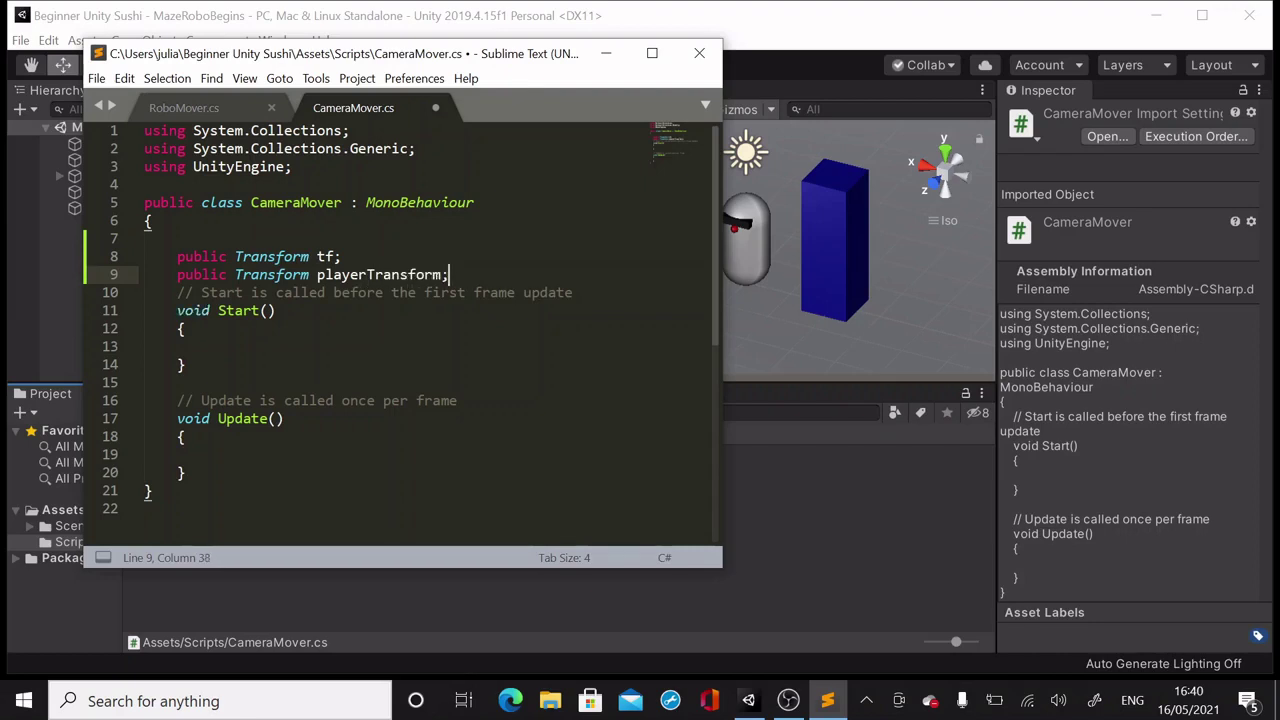
Declare a public Vector3 field named distanceBetweenPlayerAndCam below the playerTransform field in the CameraMover class
key("Return")
type("pu")
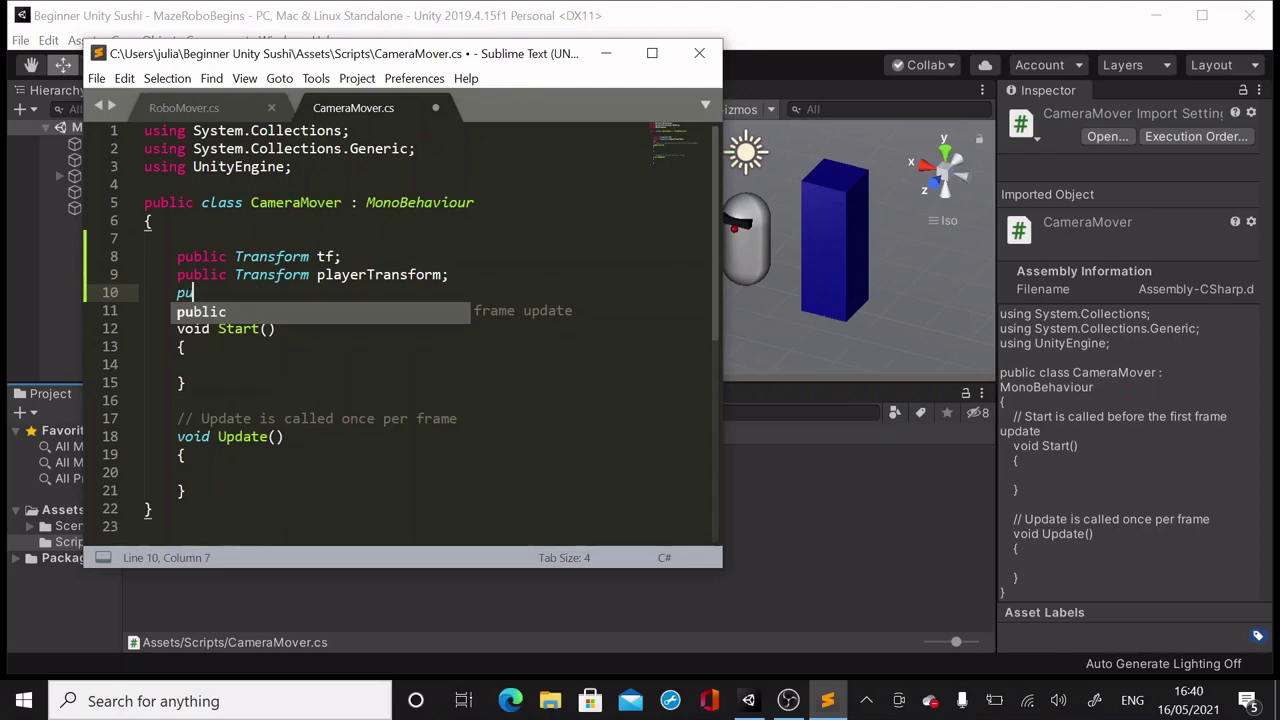
type("blic Vector")
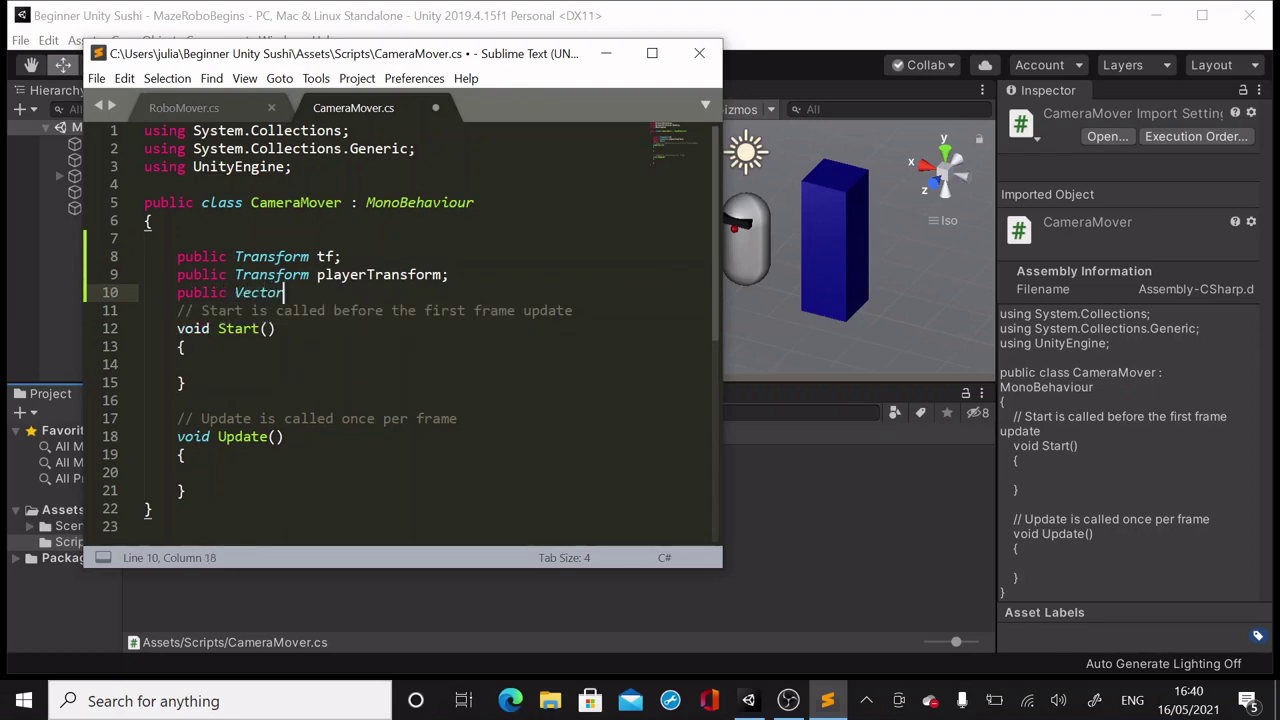
type("3 distance")
key("BackSpace")
key("BackSpace")
key("BackSpace")
type("BetweenPlayerand")
key("BackSpace")
key("BackSpace")
key("BackSpace")
type("AndCam")
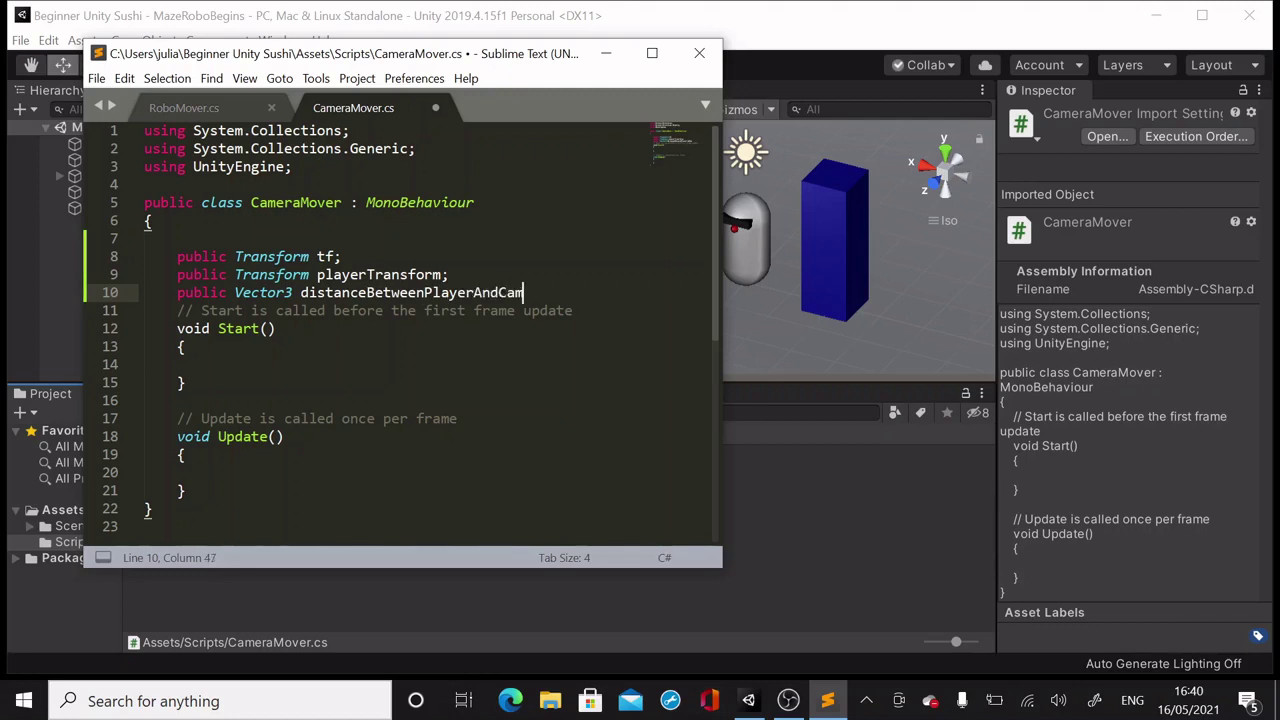
type(";")
key("Return")
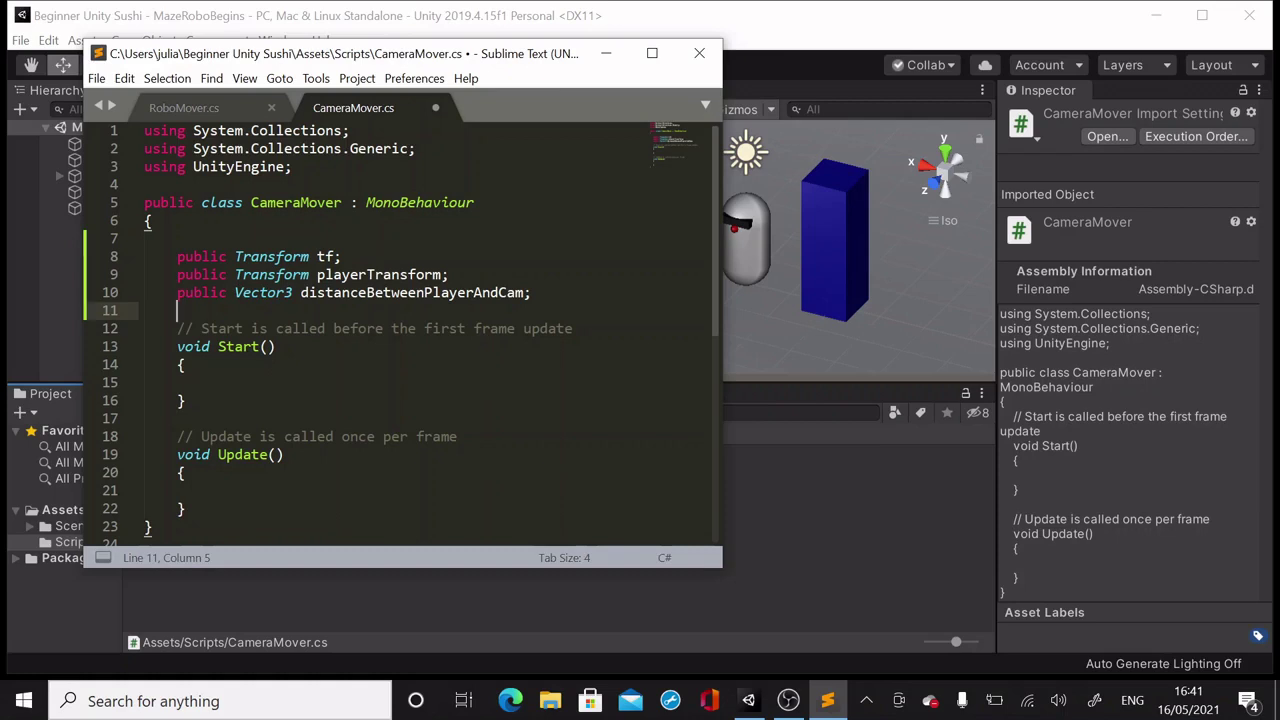
In Start, assign distanceBetweenPlayerAndCam the value tf.position - playerTransform.position
left_click(186, 365)
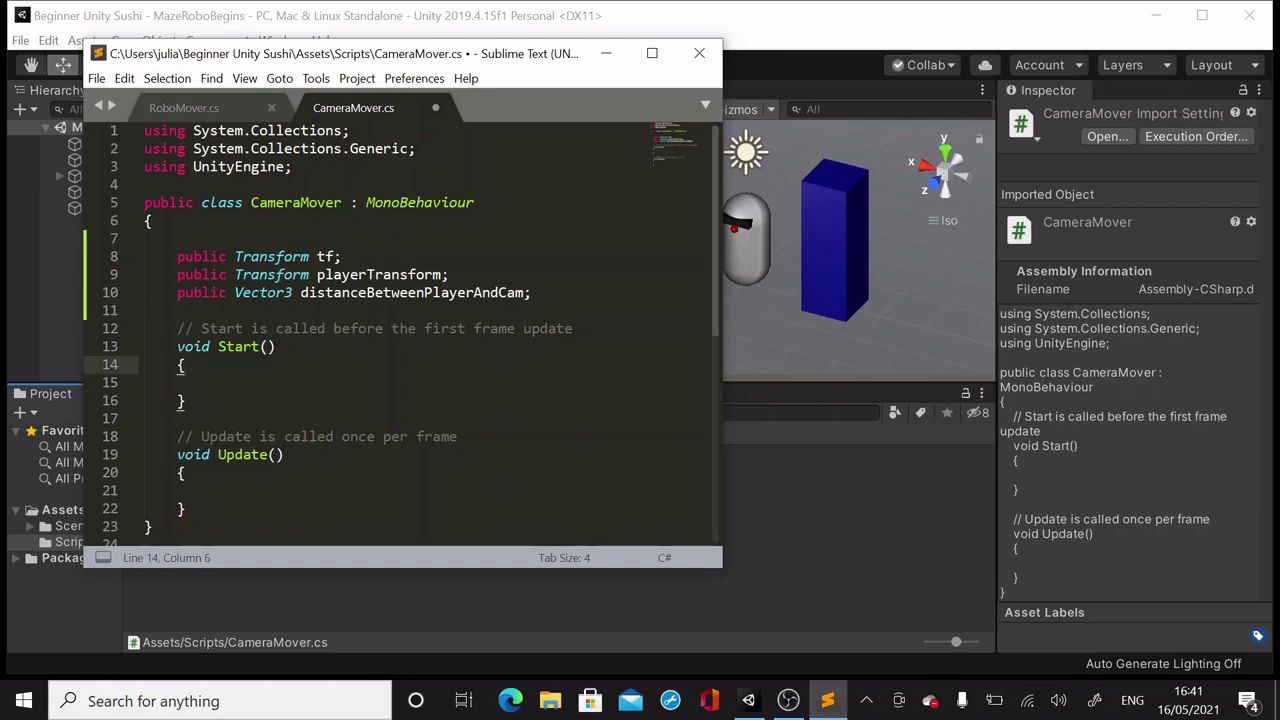
key("Return")
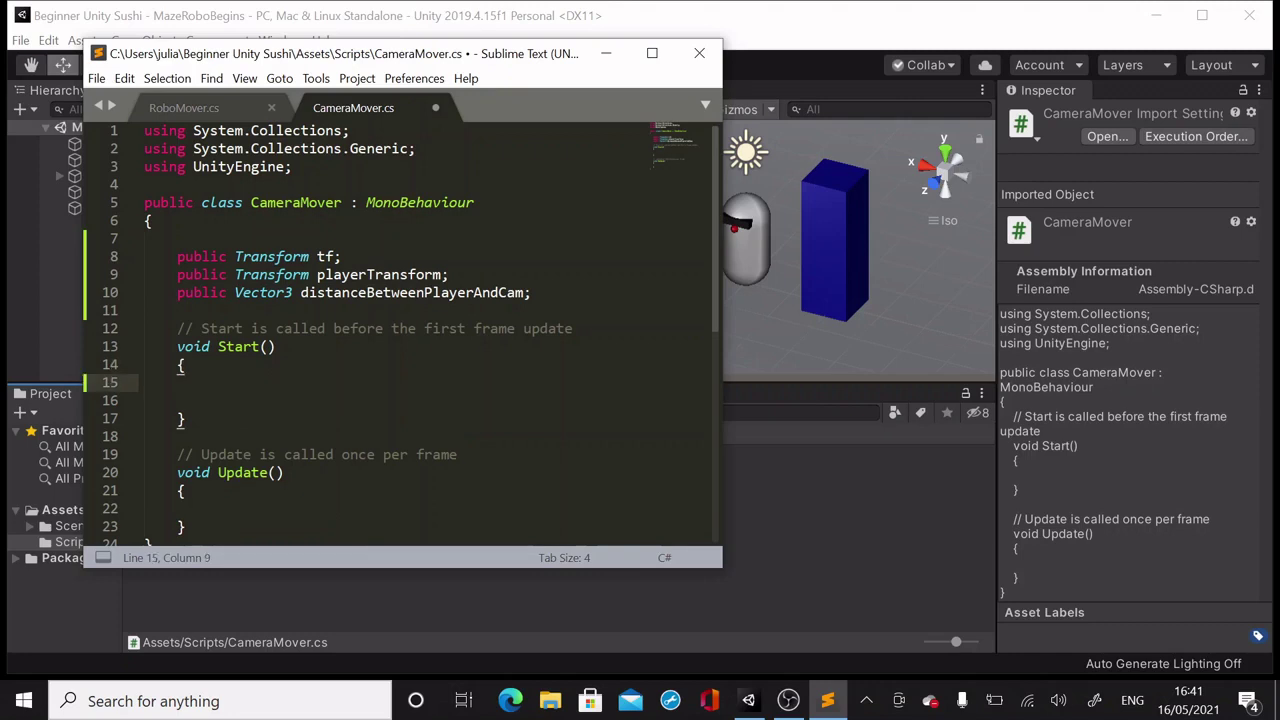
type("distance")
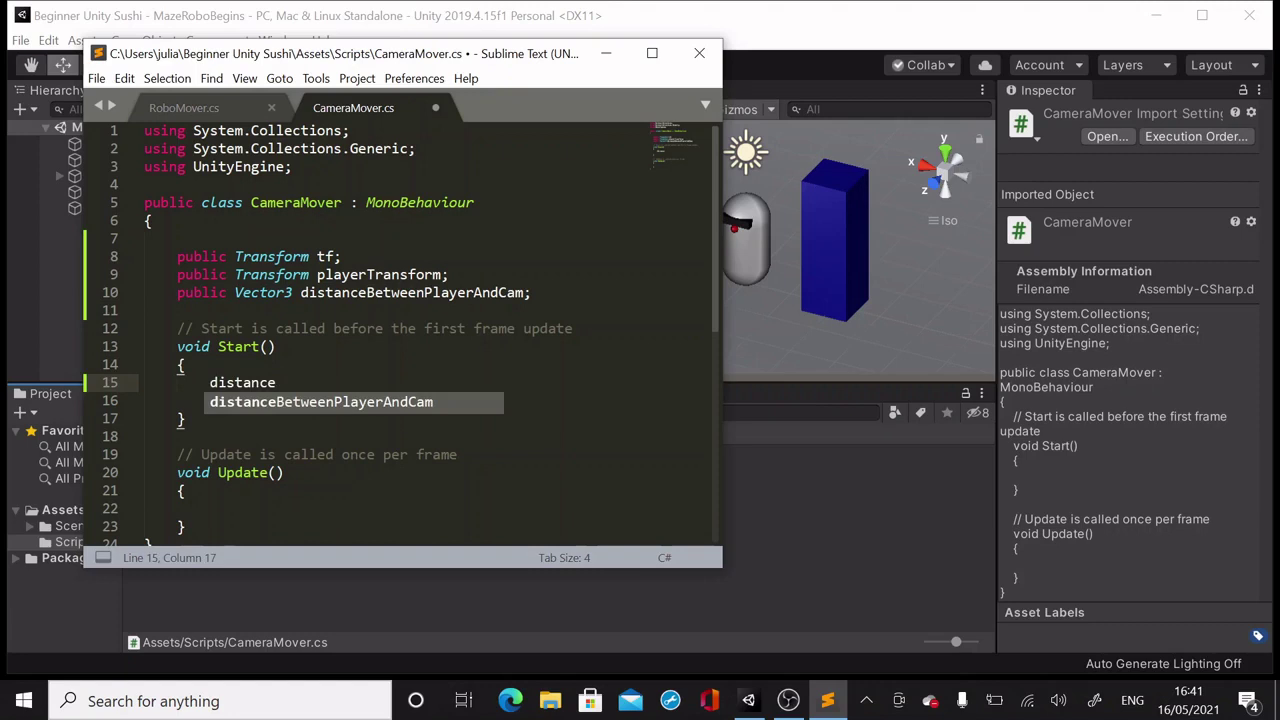
key("Tab")
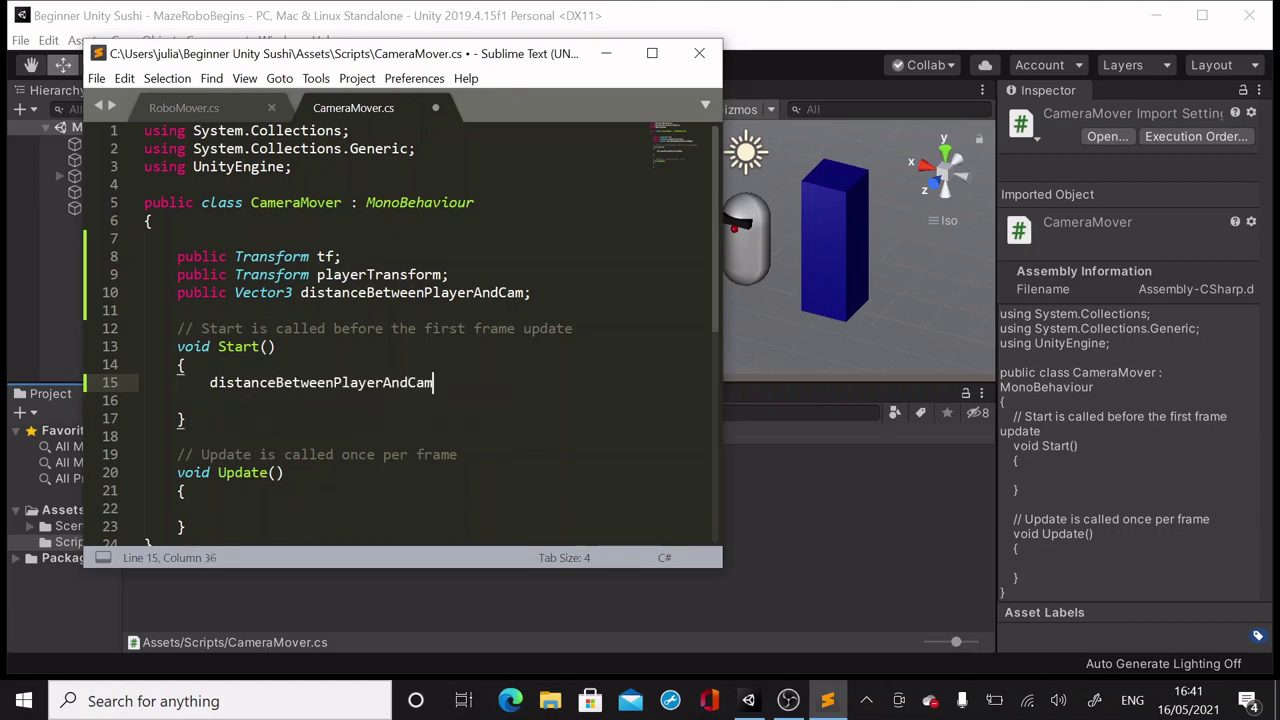
type("= tf.position - player")
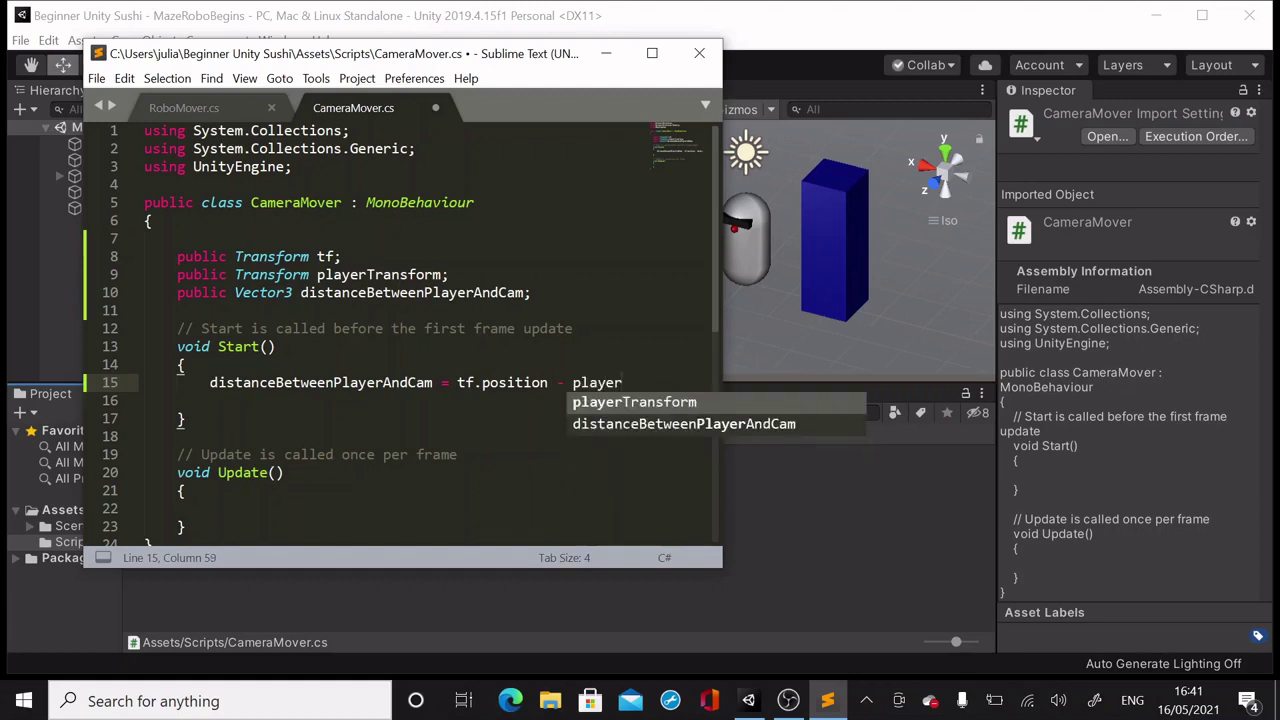
type("Transform")
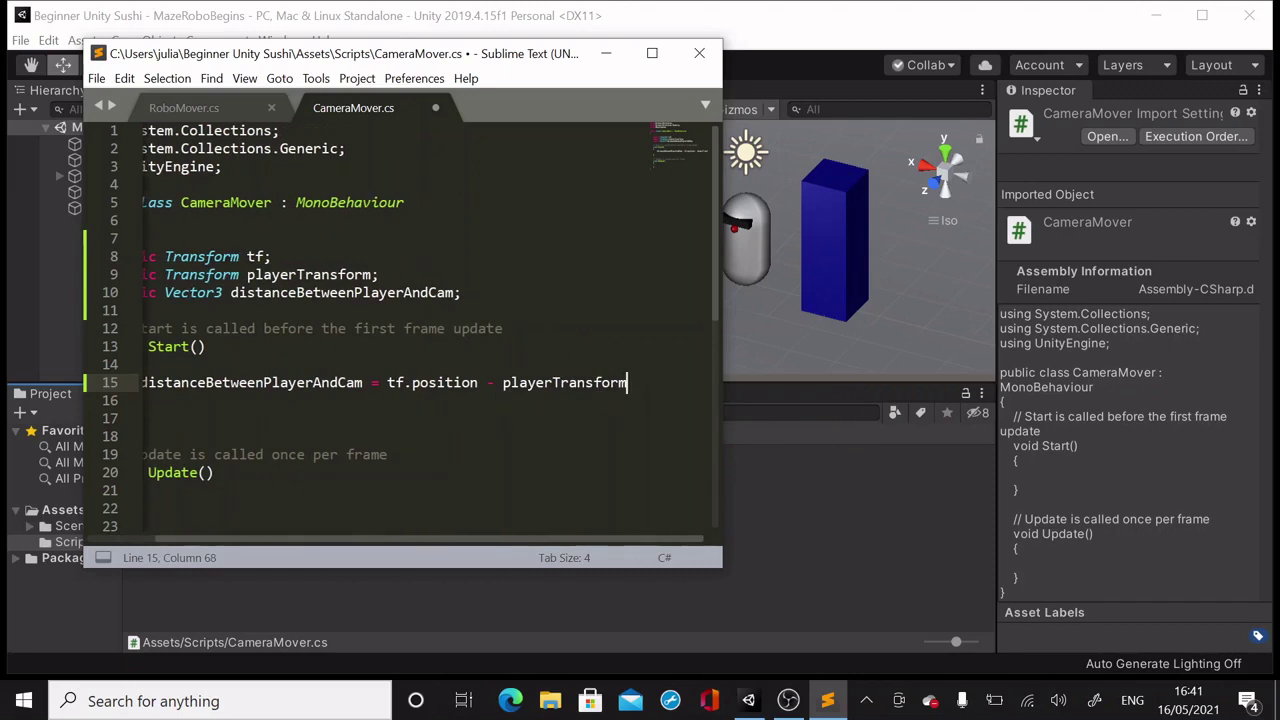
type(".position;")
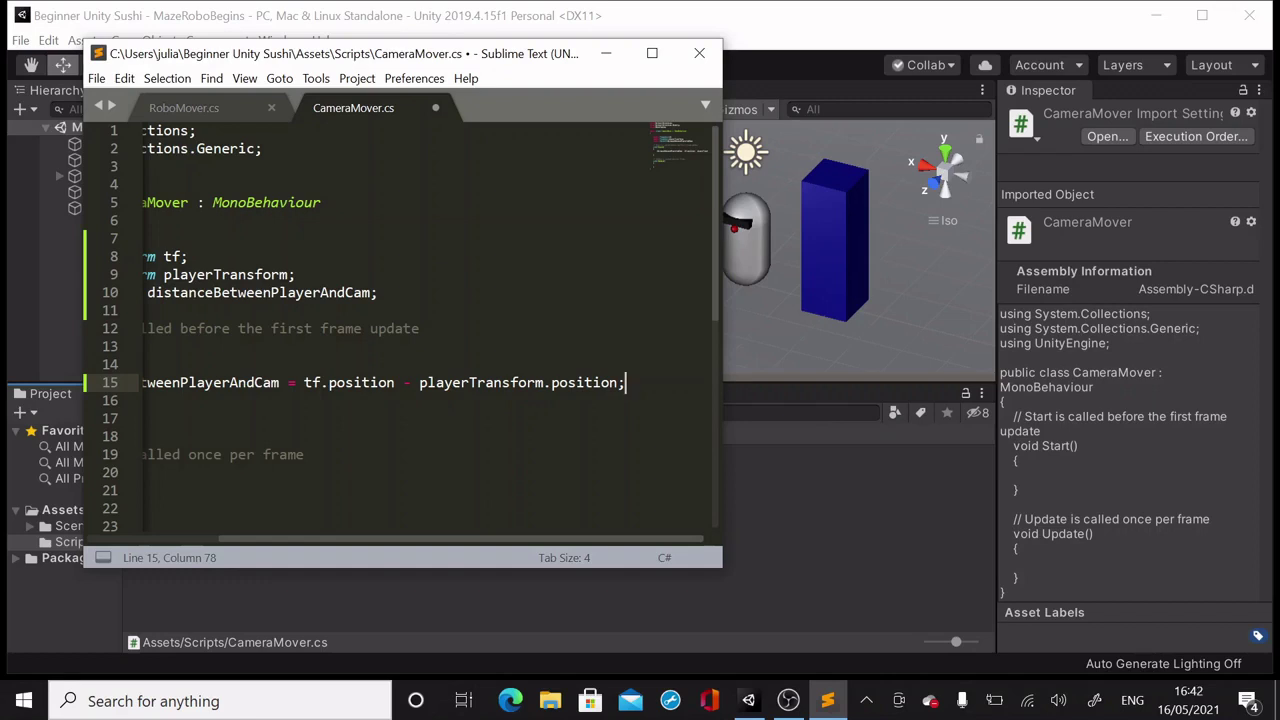
In Update, set tf.position to playerTransform.position + distanceBetweenPlayerAndCam
scroll(420, 330, "left", 1)
scroll(420, 330, "left", 5)
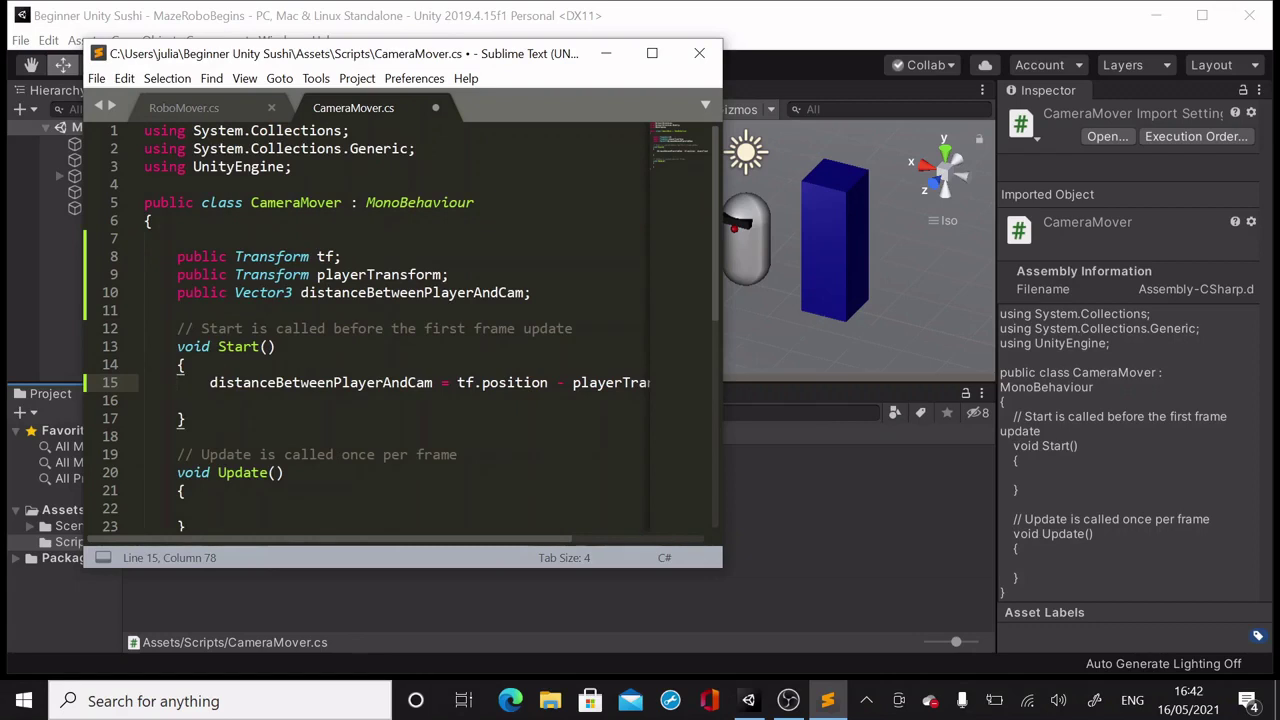
left_click(186, 491)
left_click(210, 509)
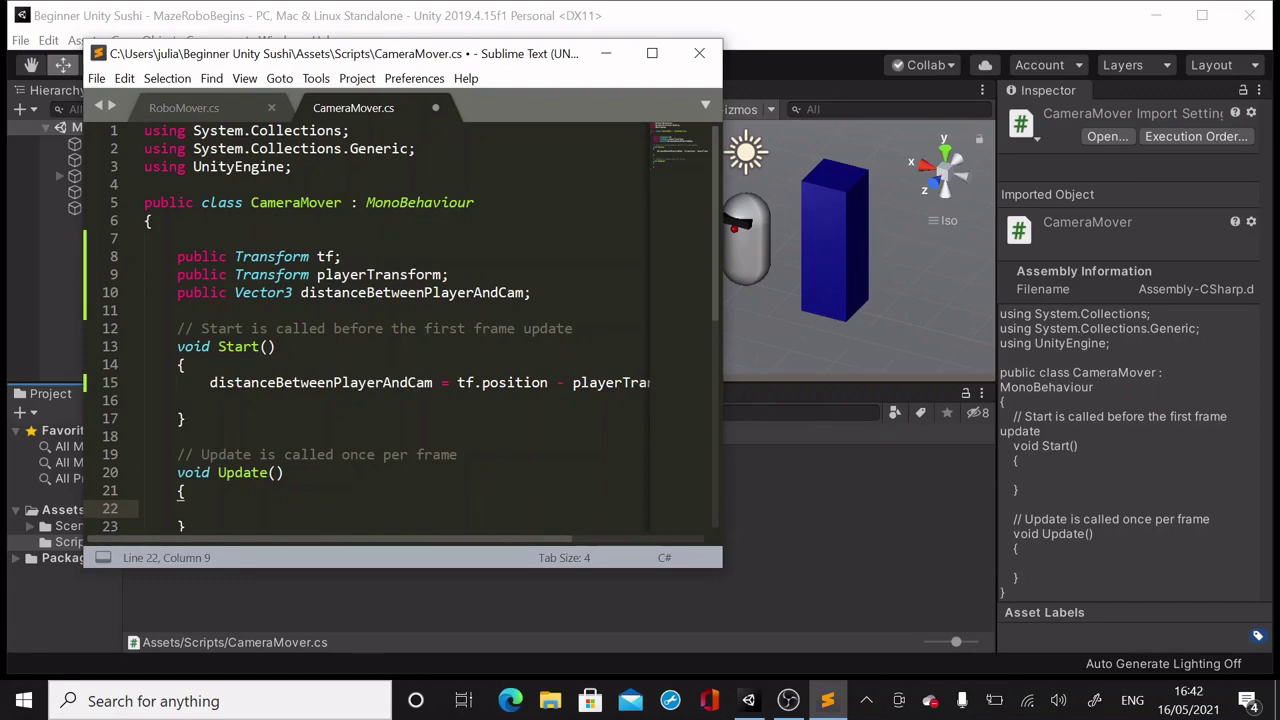
type("tf.posit")
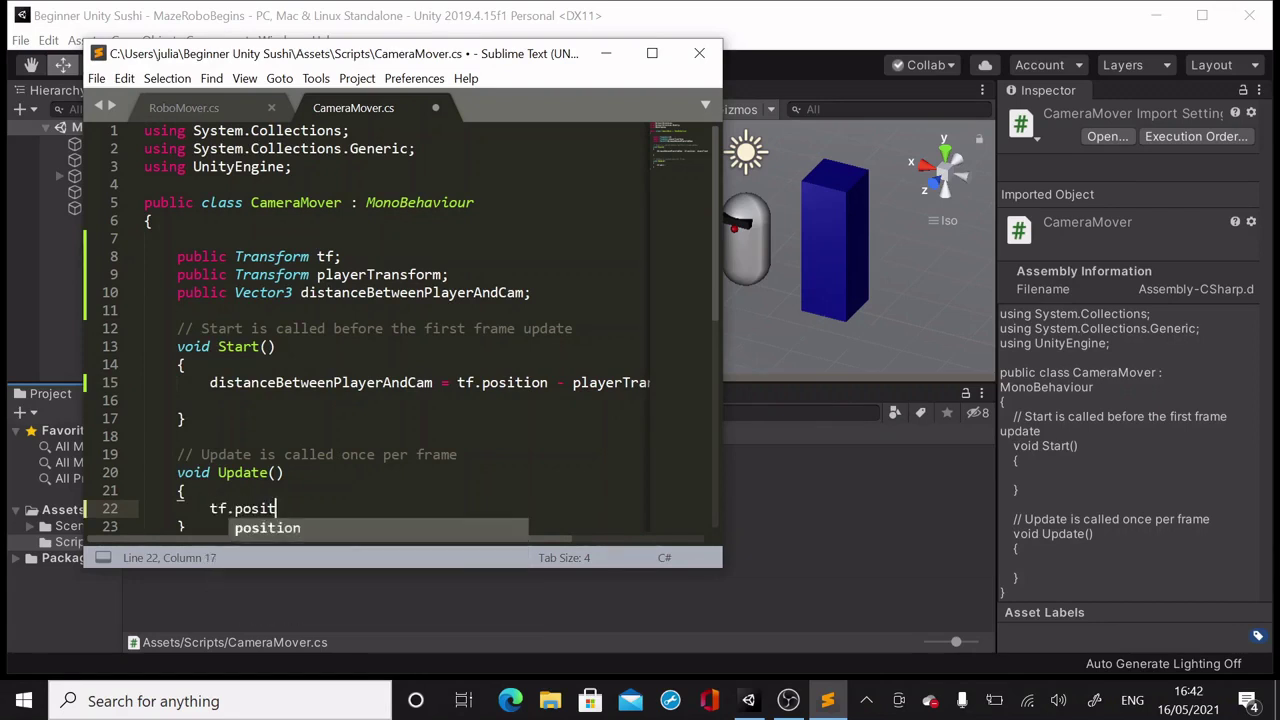
type("ion = plY")
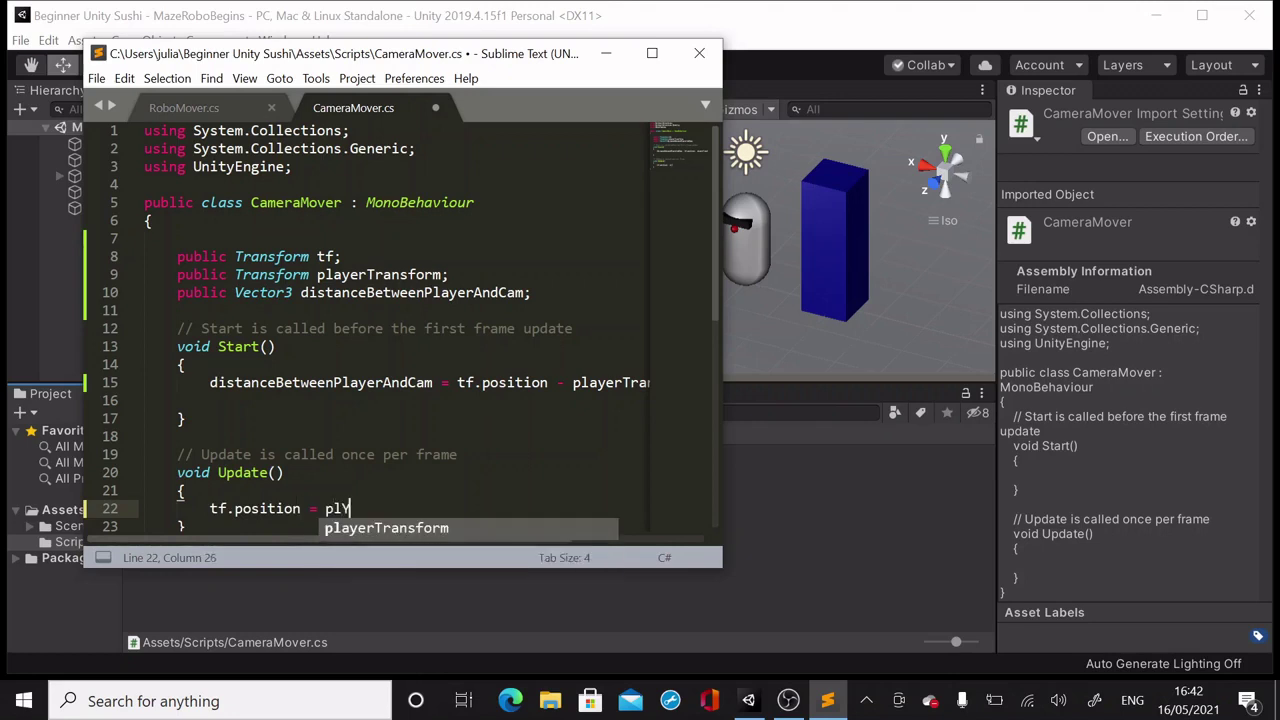
key("BackSpace")
type("ayer")
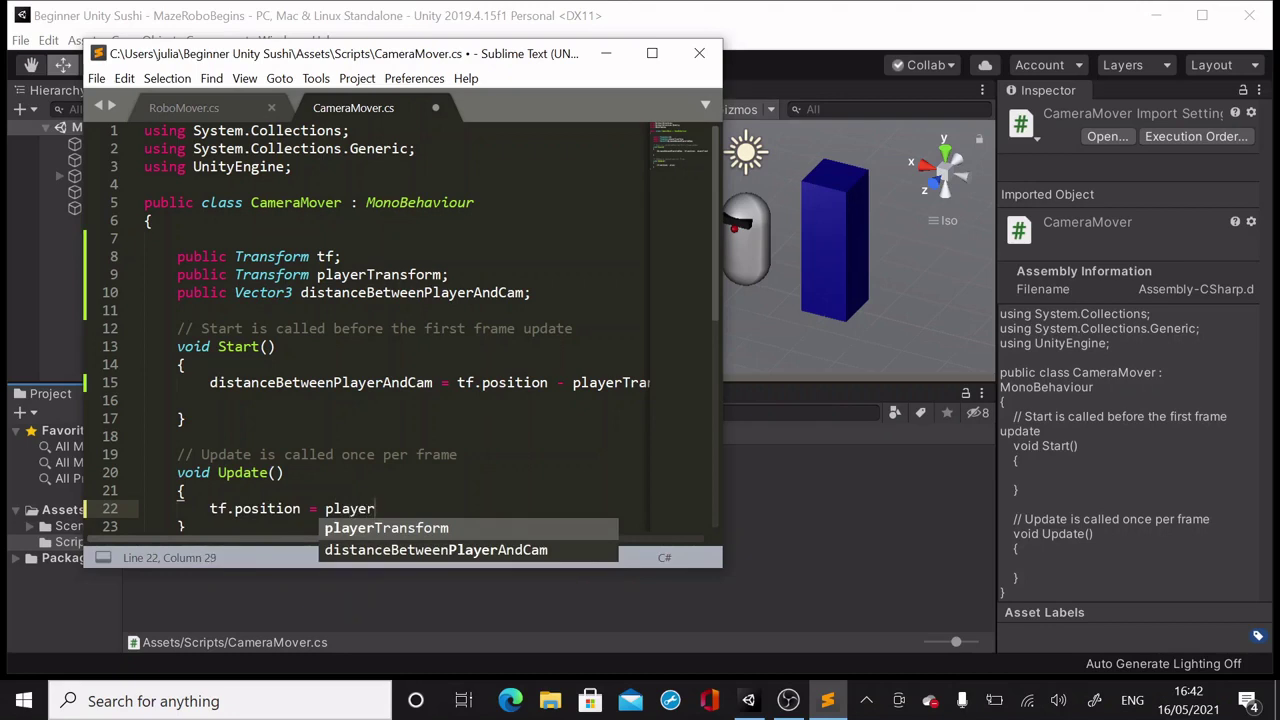
type("Transfo")
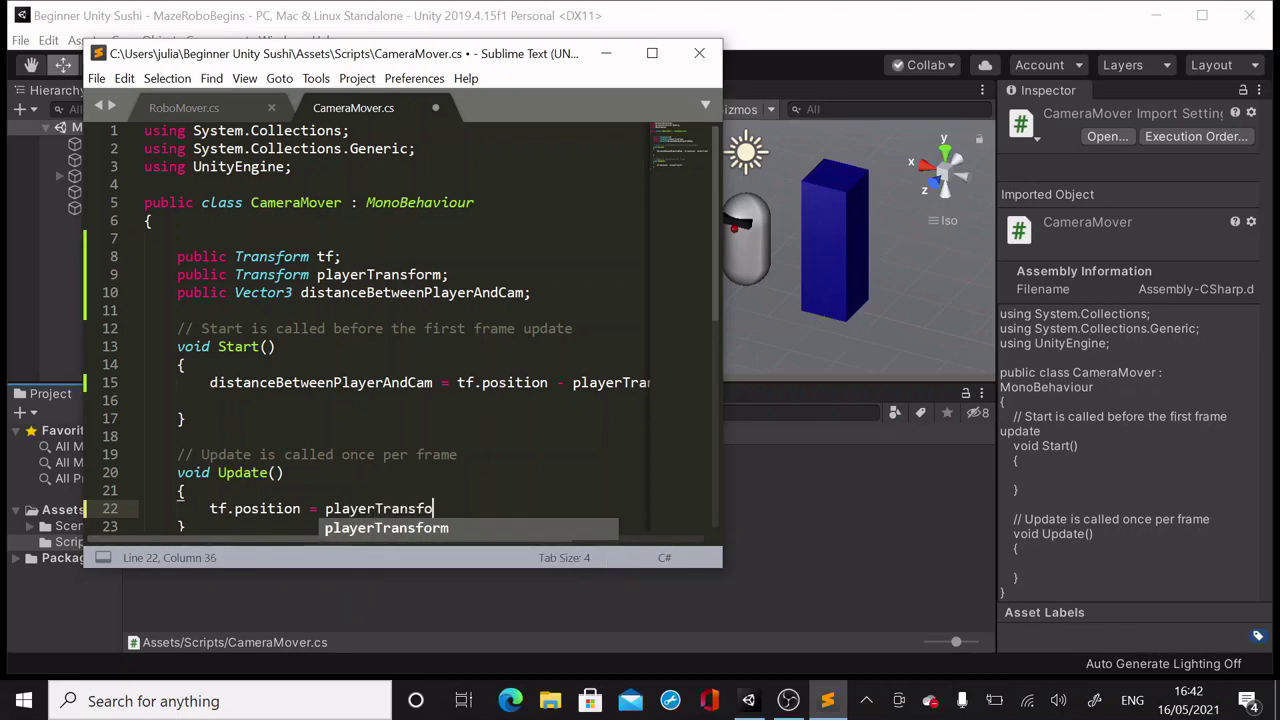
type("rm.p")
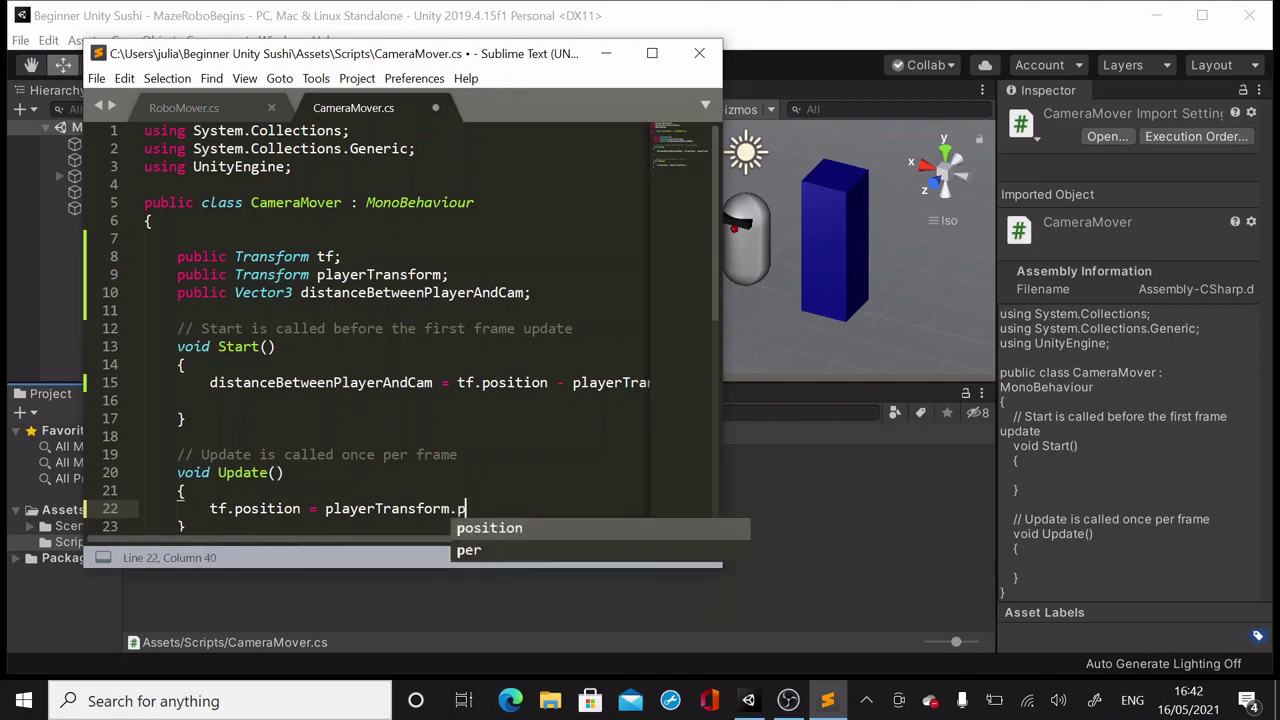
type("osition +")
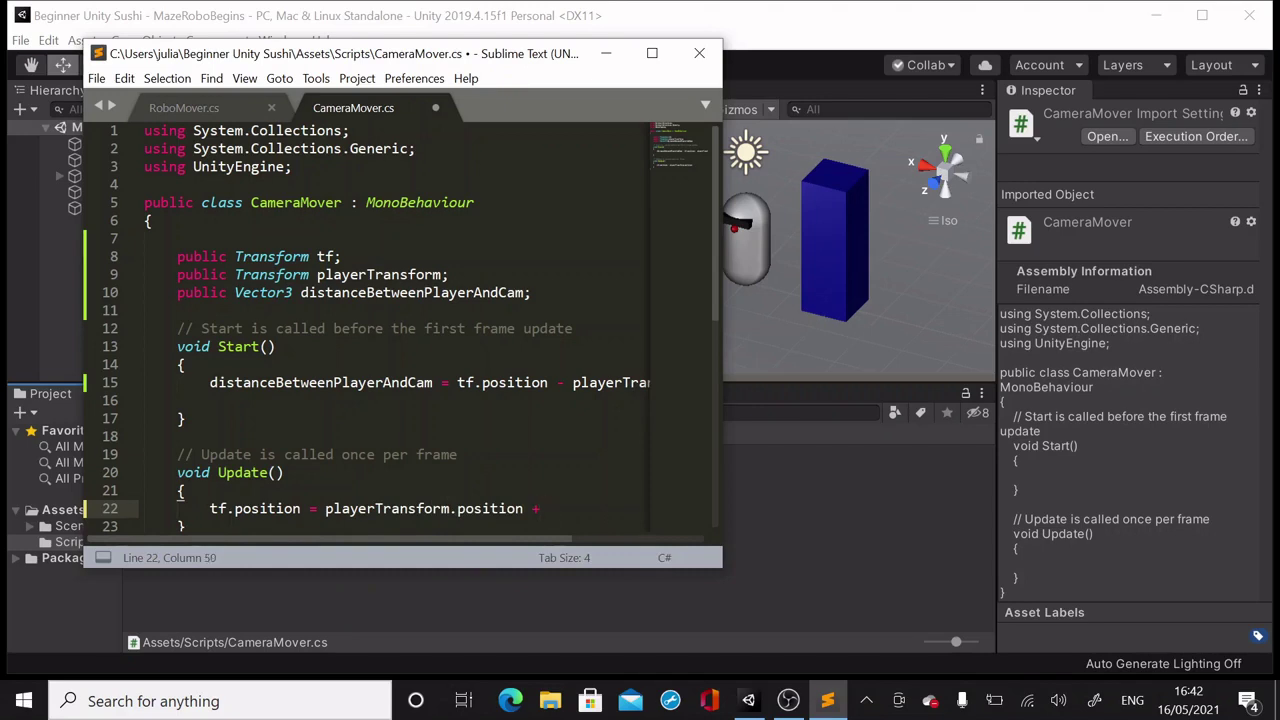
type(" dist")
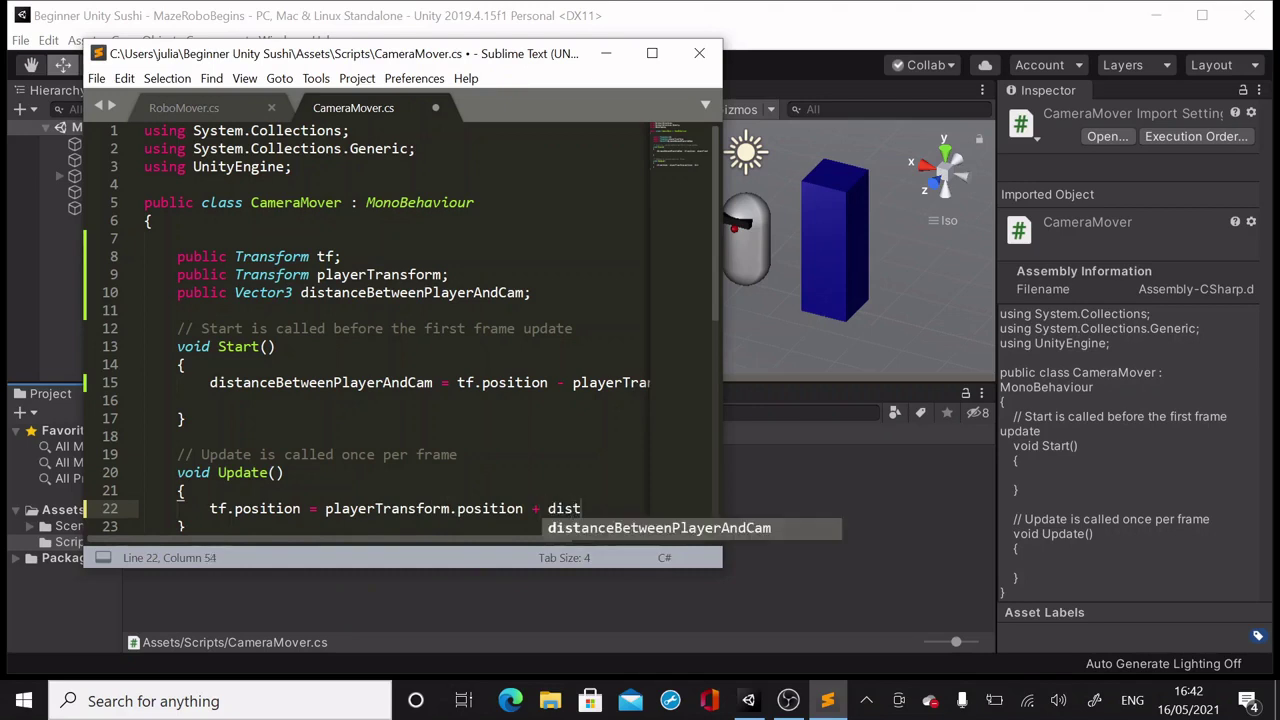
key("Tab")
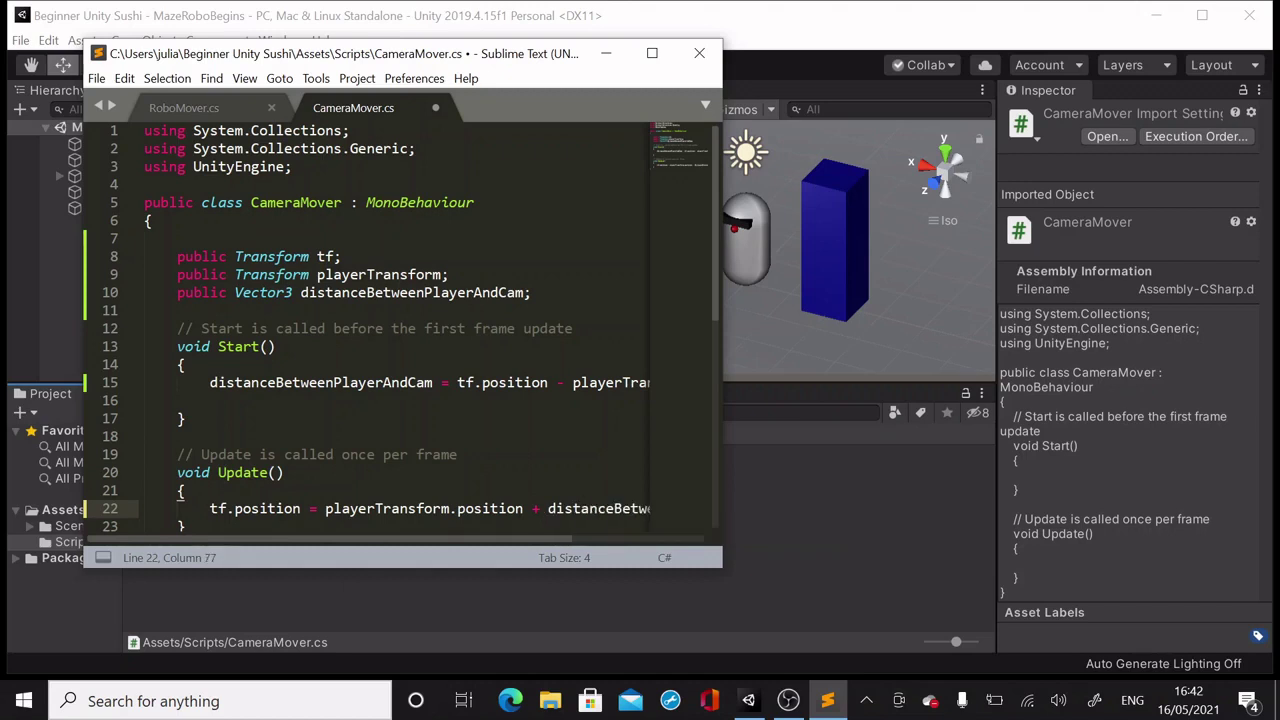
scroll(400, 330, "right", 3)
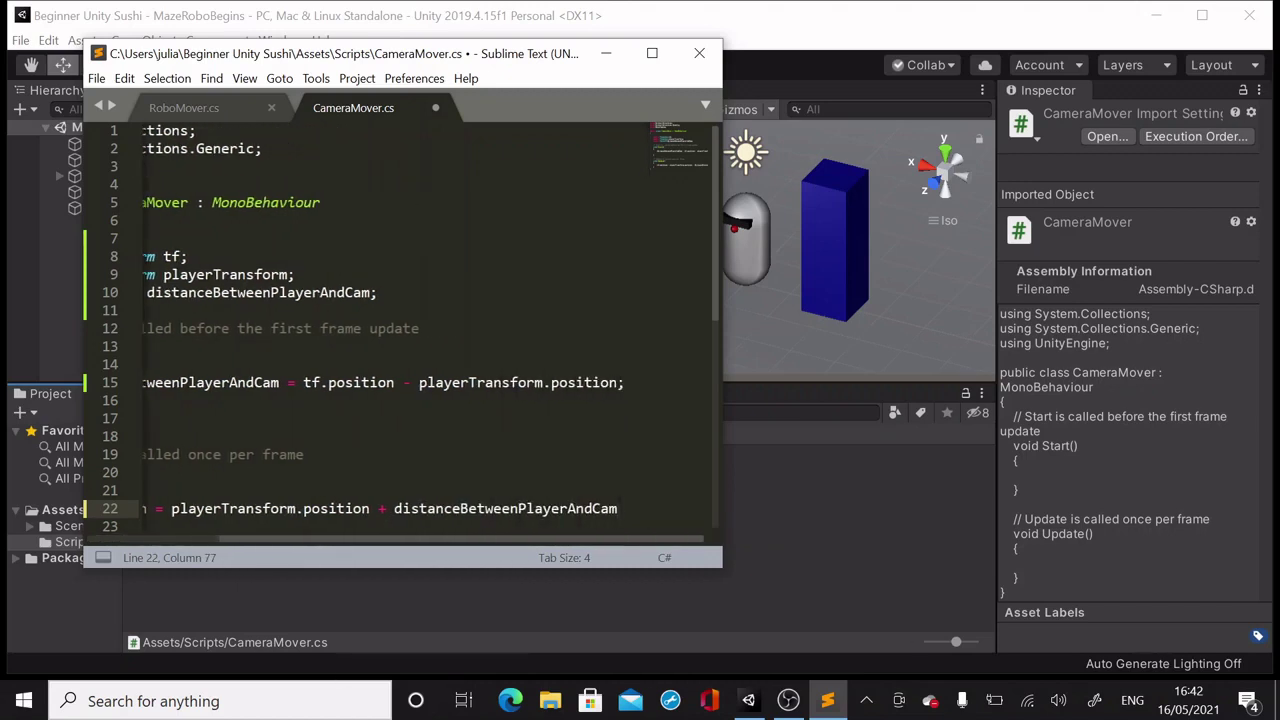
type(";")
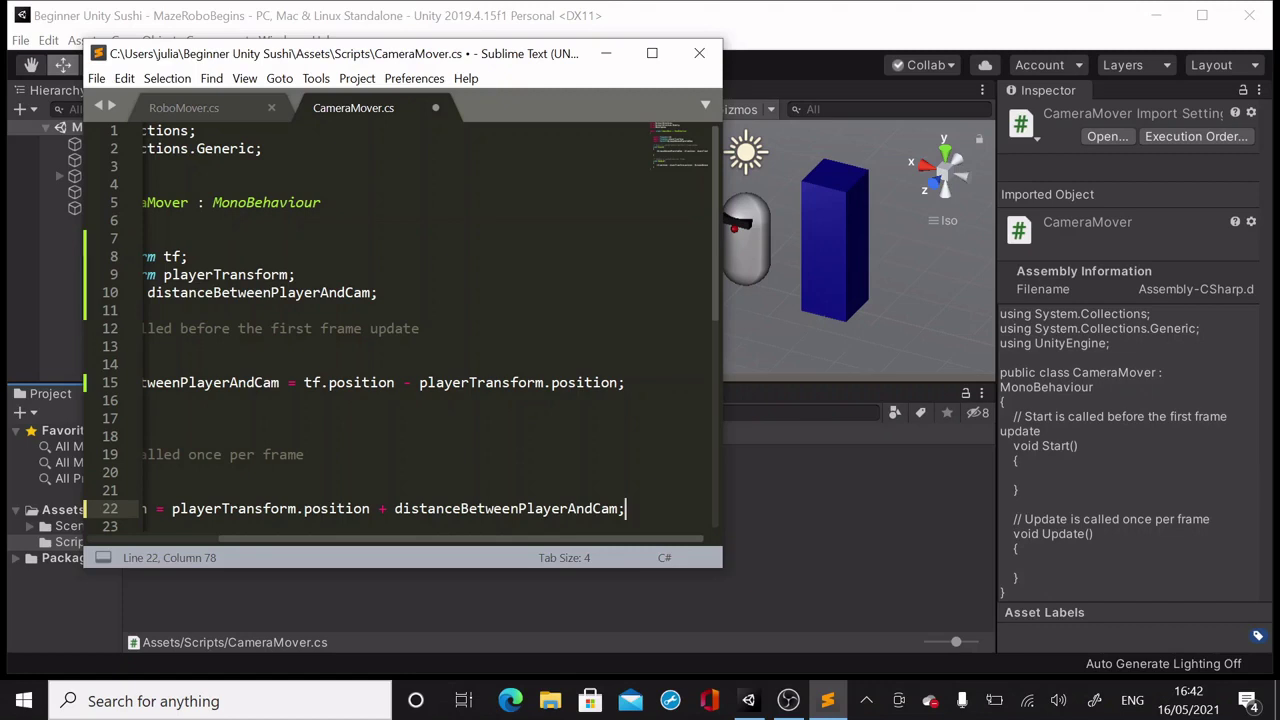
Save the CameraMover script and close the code editor to return to Unity
scroll(423, 333, "left", 3)
scroll(423, 333, "left", 3)
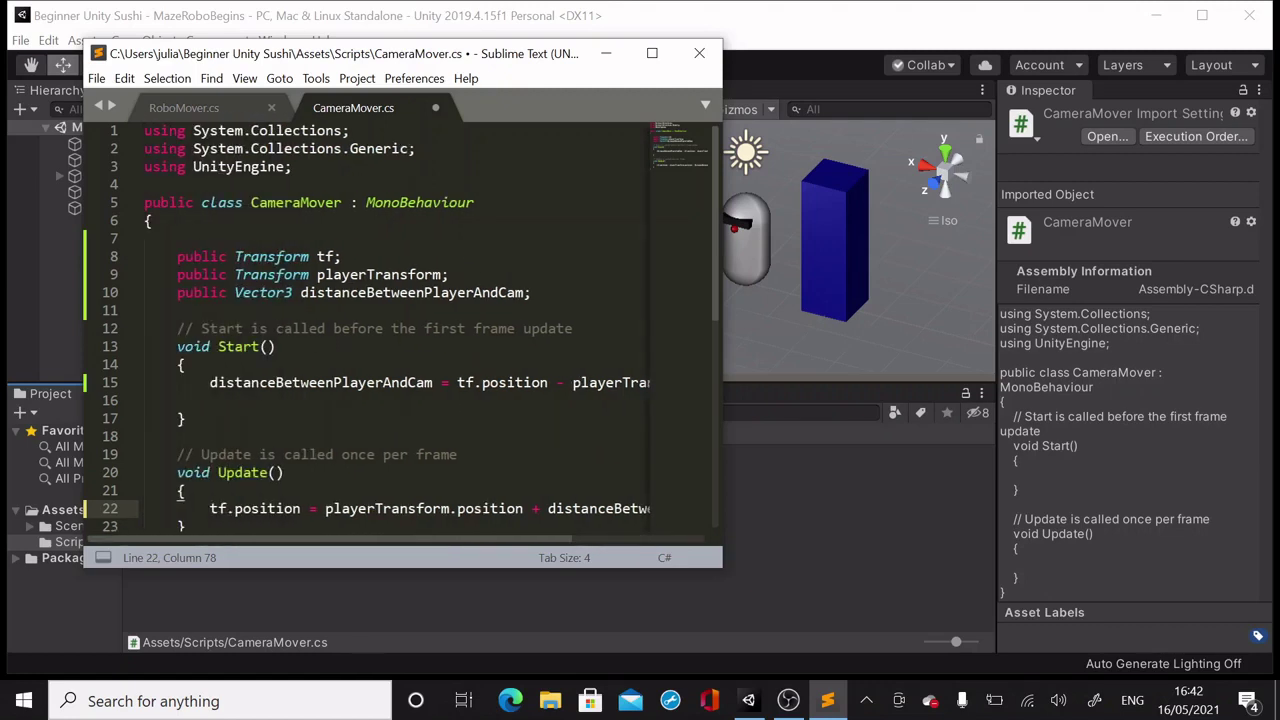
left_click(96, 82)
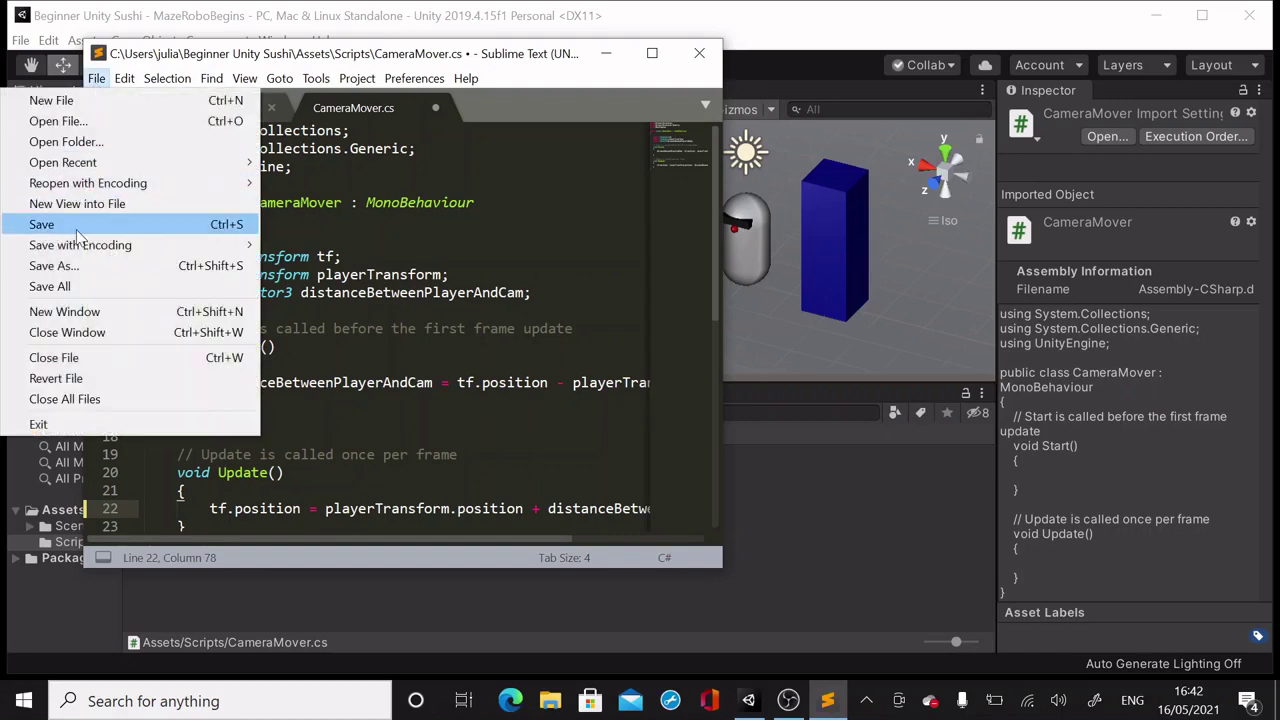
left_click(60, 225)
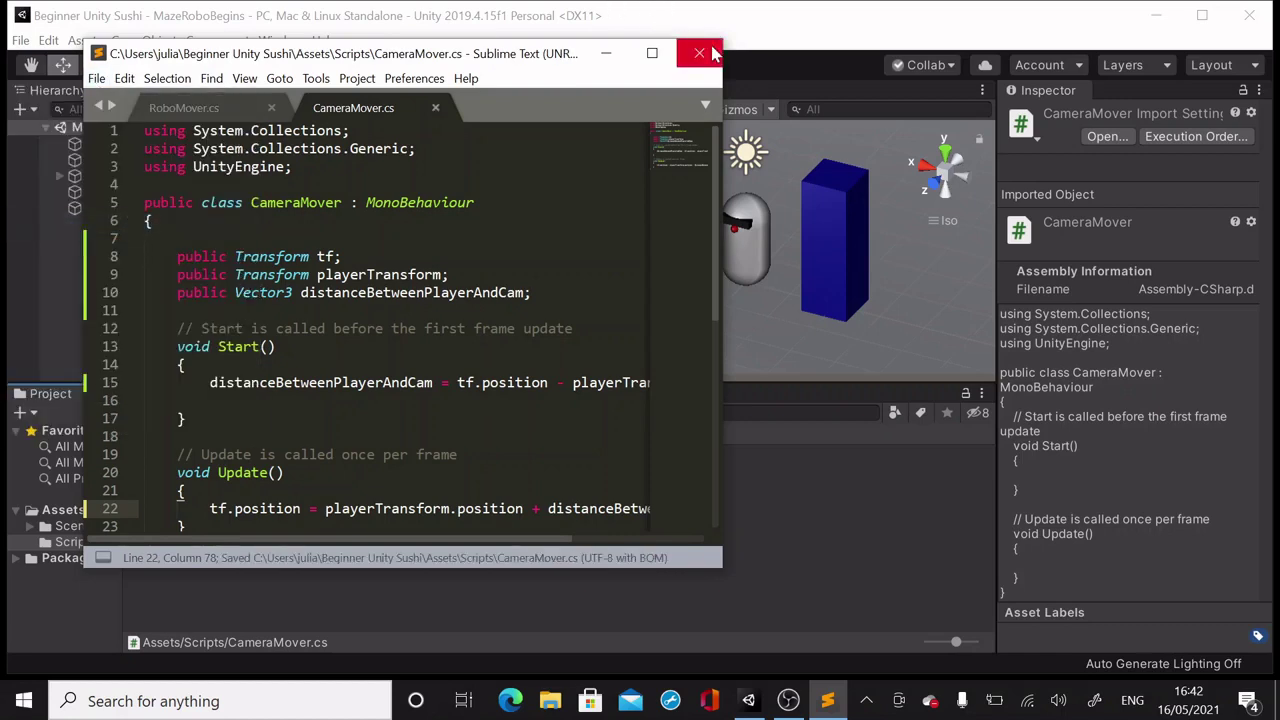
left_click(699, 53)
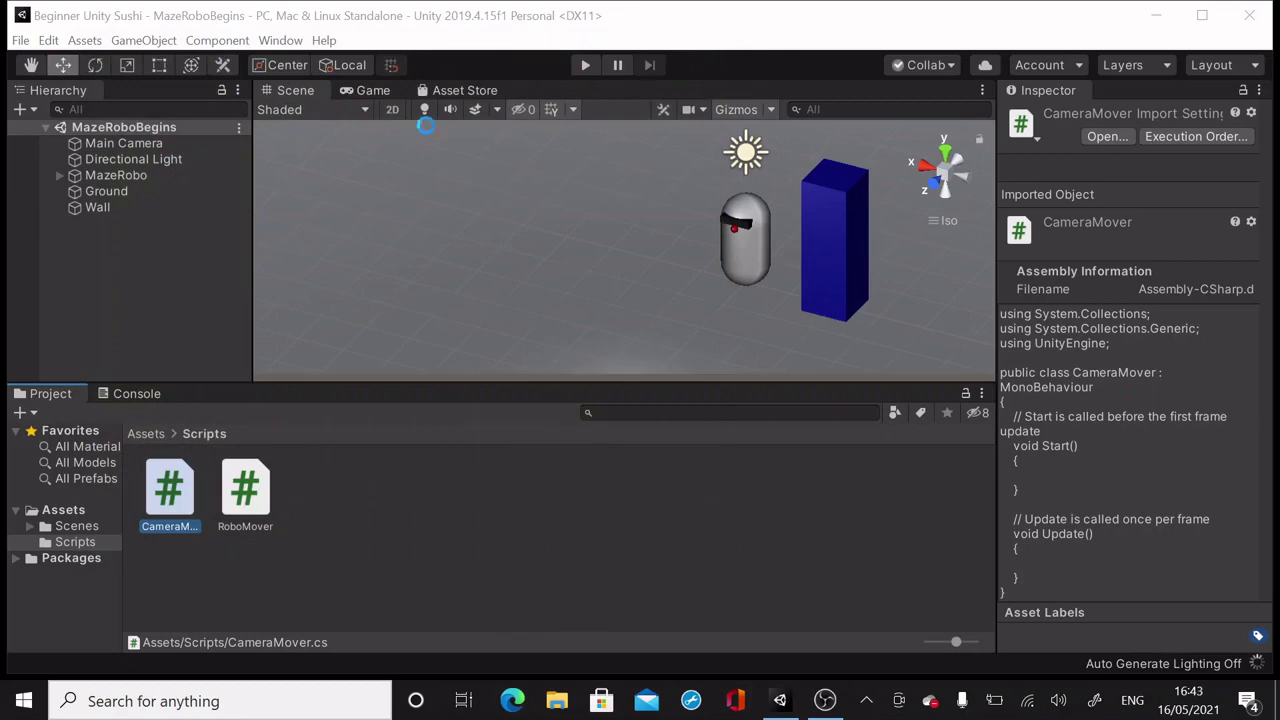
Attach the CameraMover script to the Main Camera object
left_click(163, 143)
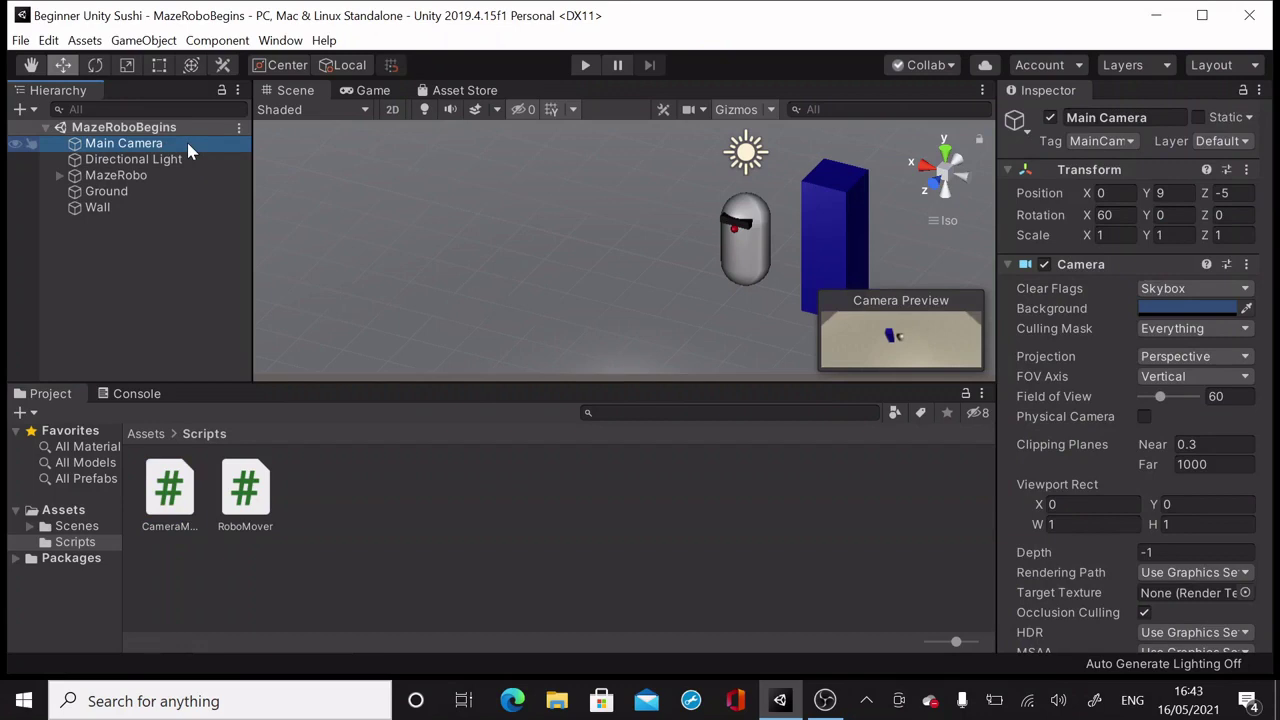
left_click_drag(165, 482, 181, 151)
In the Main Camera's Camera Mover component, assign Main Camera to Tf and MazeRobo to Player Transform
scroll(1045, 398, "down", 5)
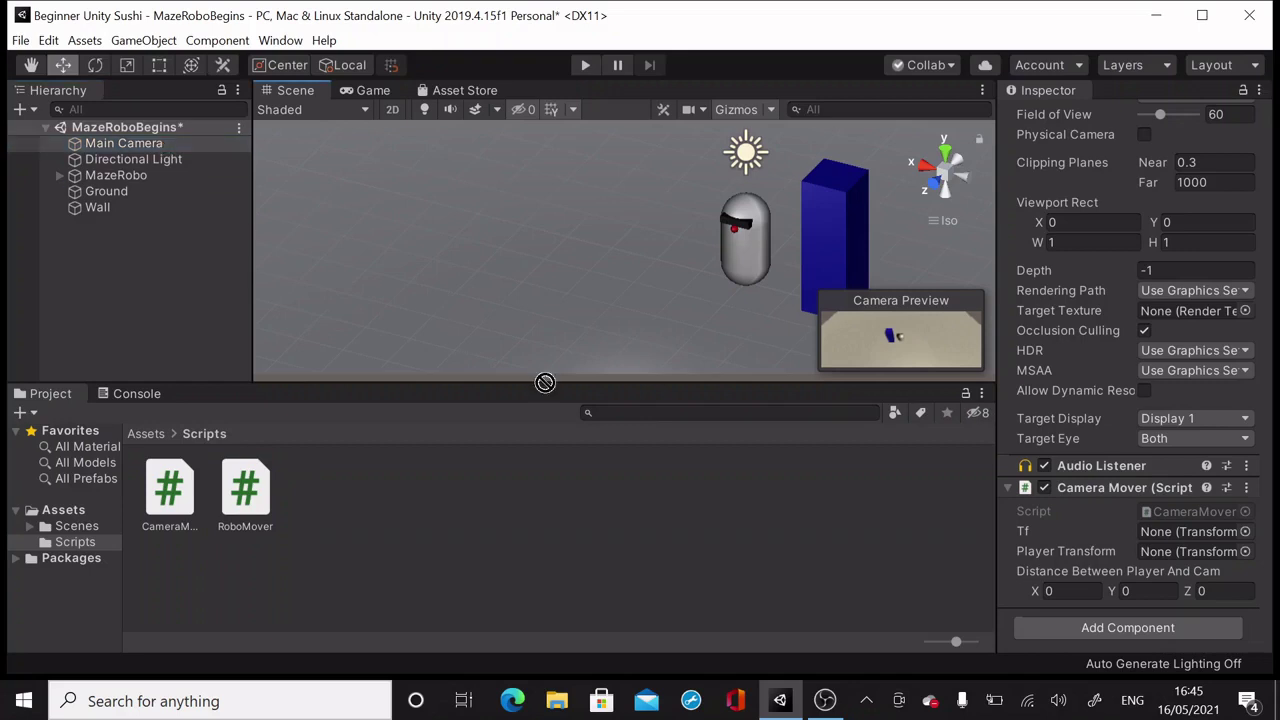
left_click_drag(1143, 533, 1143, 535)
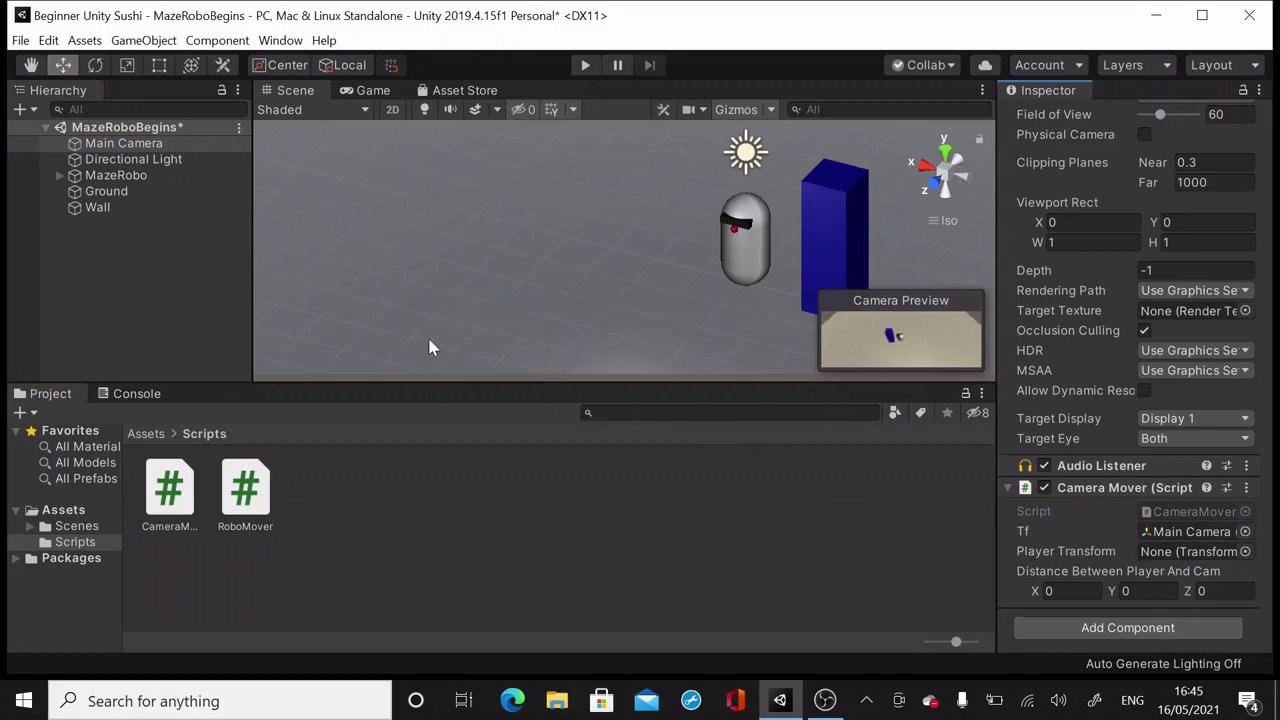
left_click_drag(143, 177, 1162, 558)
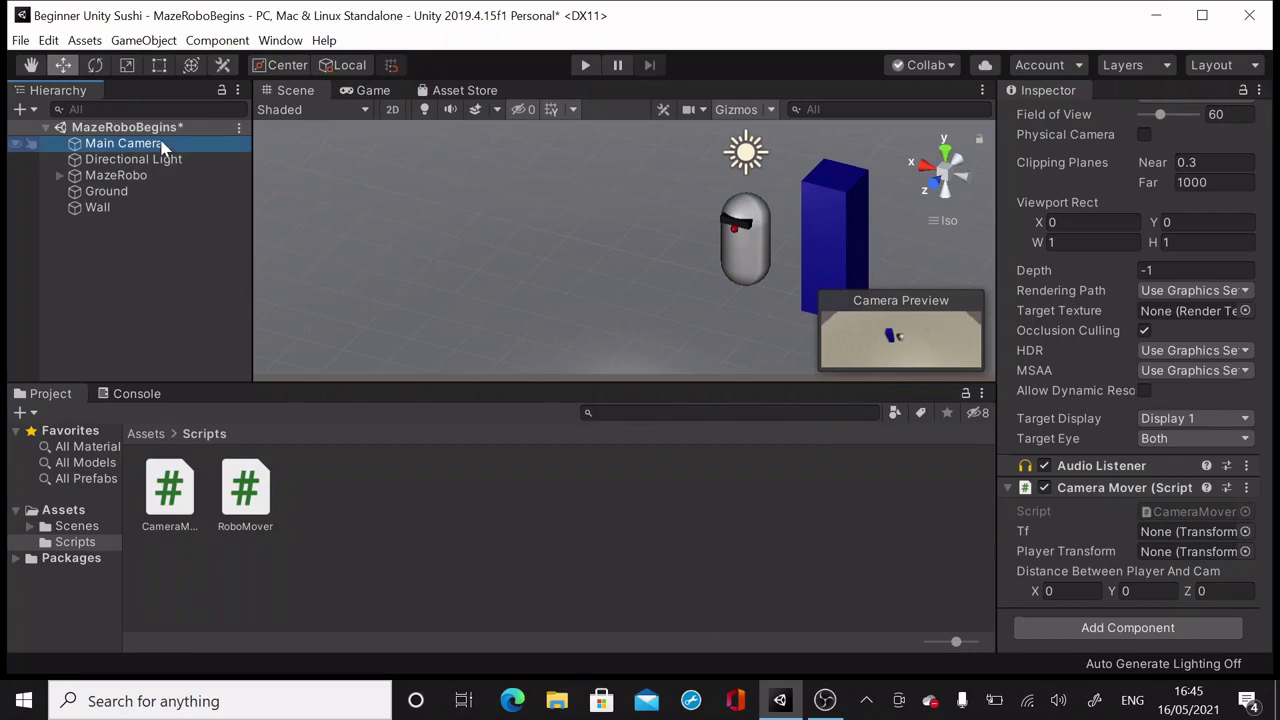
left_click_drag(163, 147, 1146, 536)
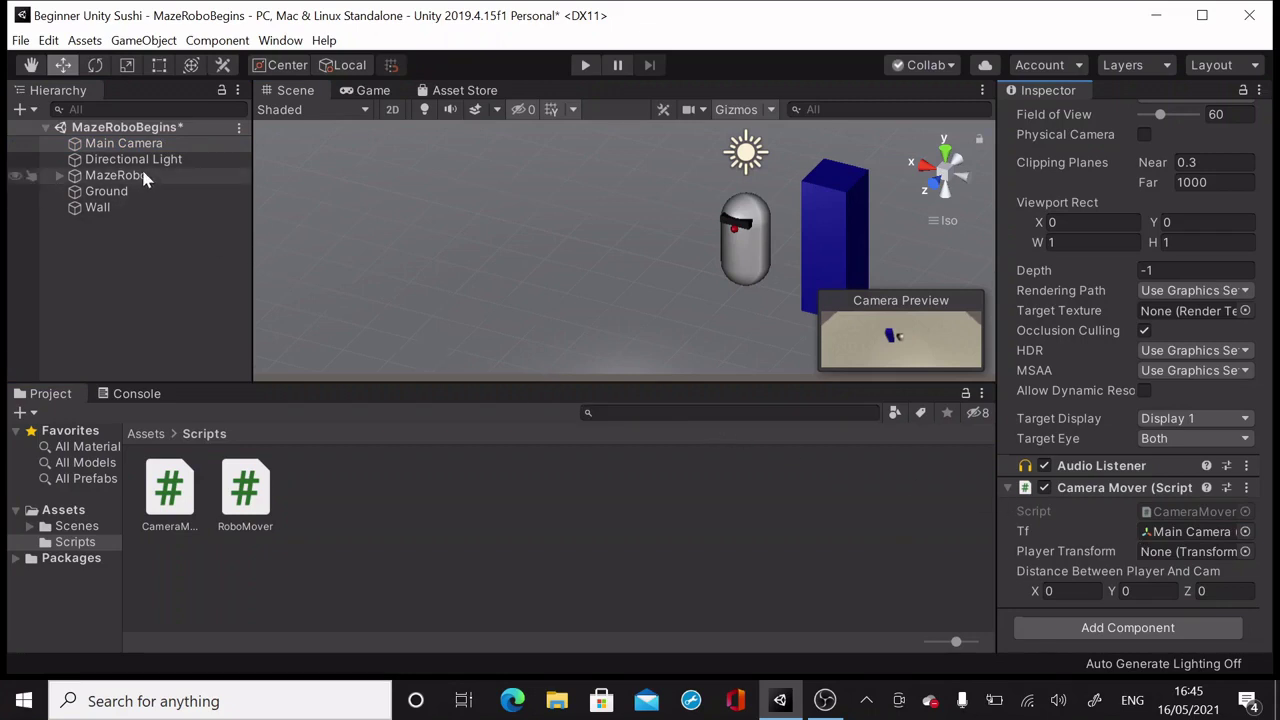
left_click_drag(145, 178, 1162, 556)
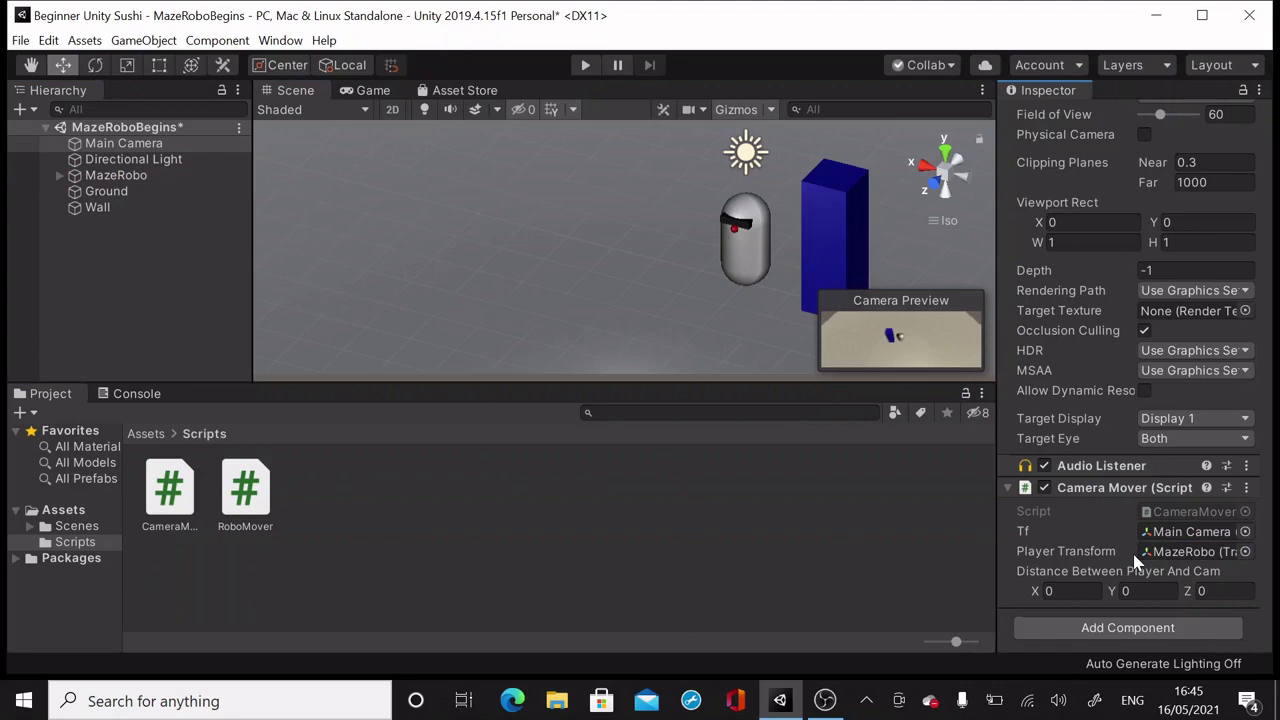
Save the scene and run the game, moving the robot right and down to test that the camera follows it
left_click(28, 42)
left_click(26, 106)
left_click(584, 66)
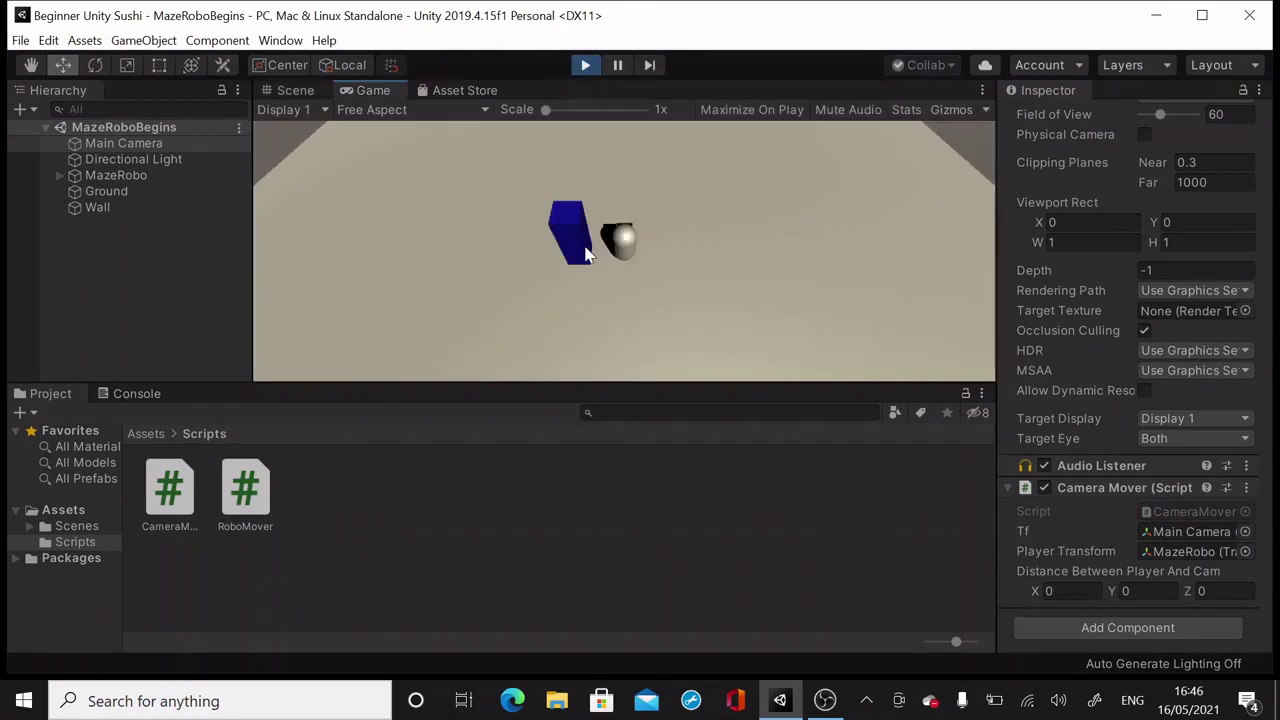
key("Right")
key("Down")
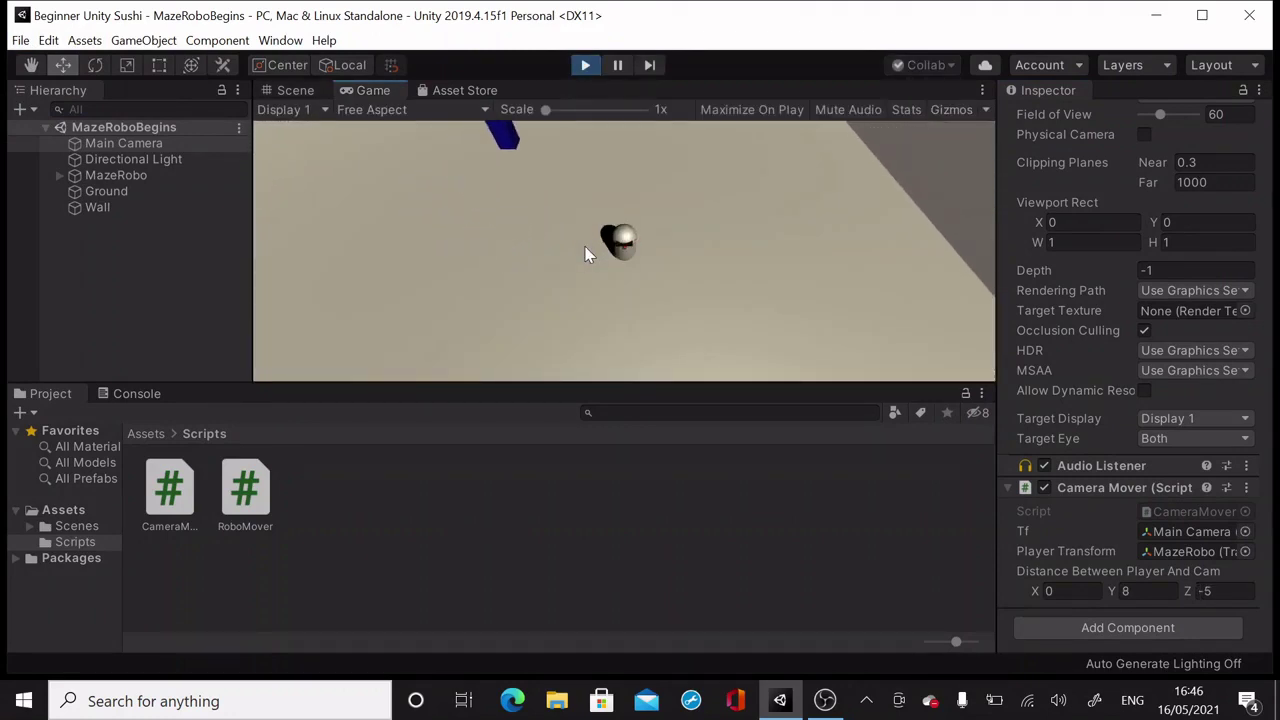
Steer the robot left, up and right to check that the camera follows it, and stop the game
key("Left")
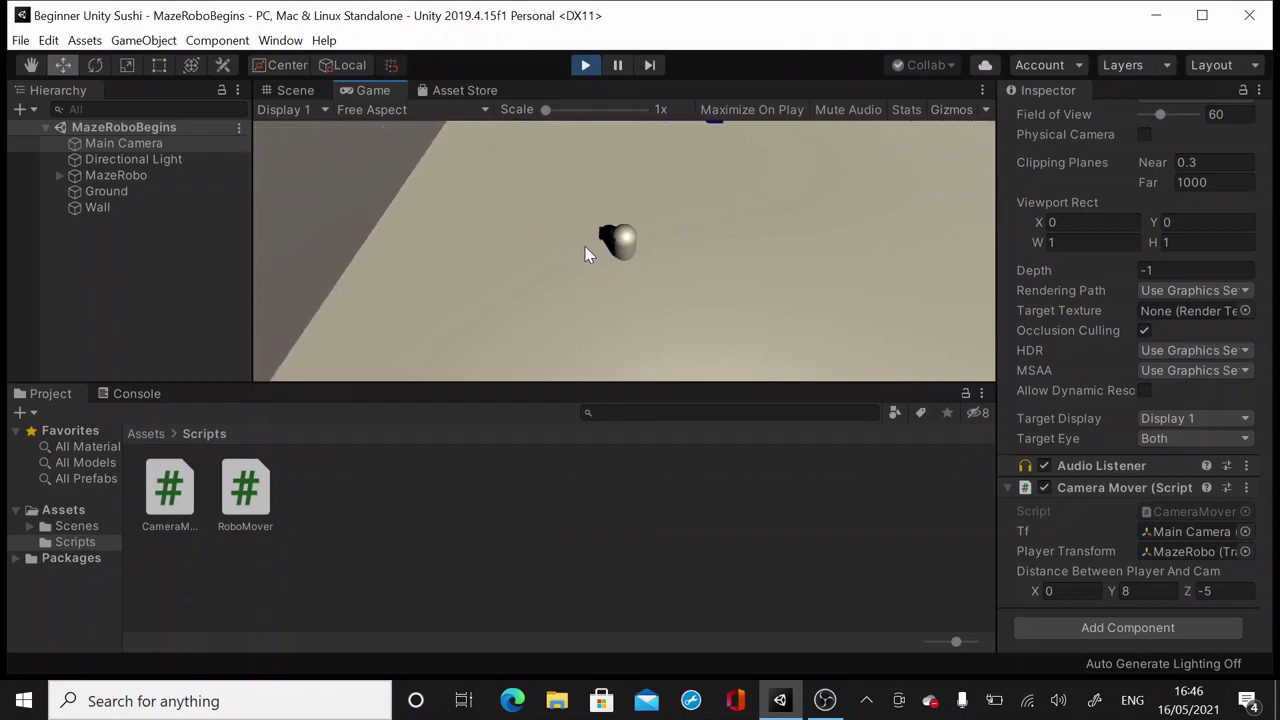
key("Up")
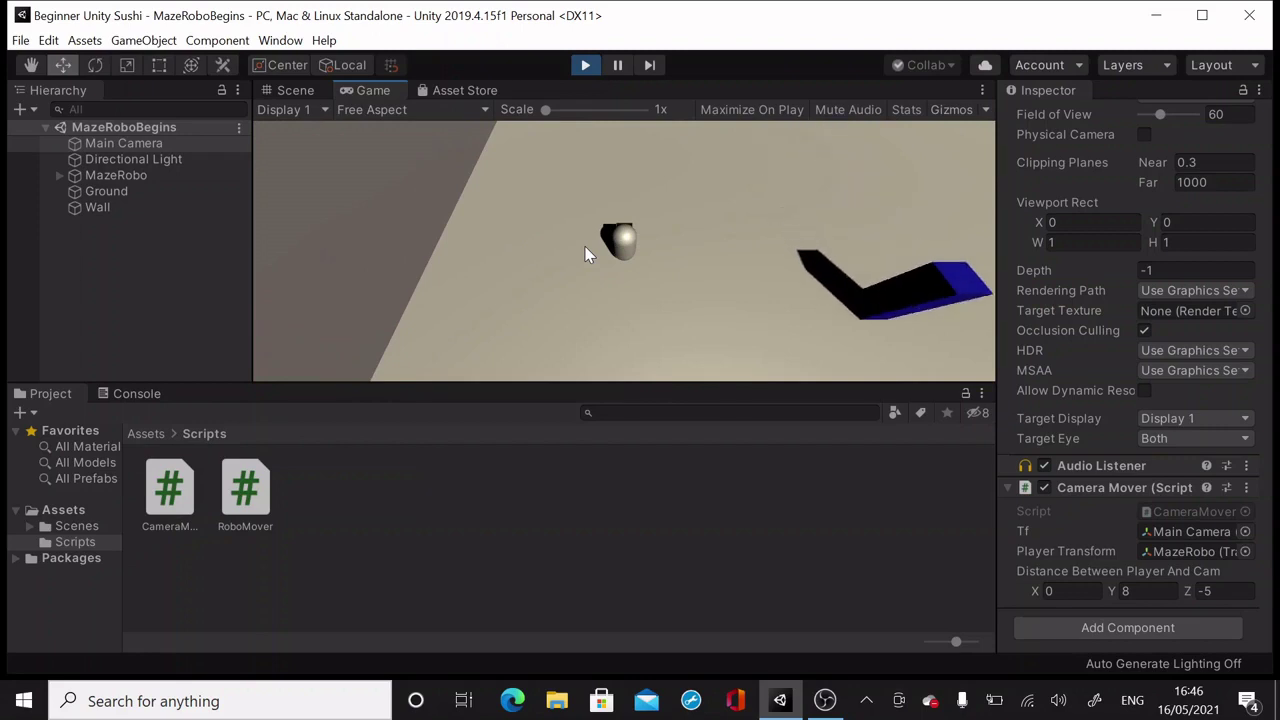
key("Right")
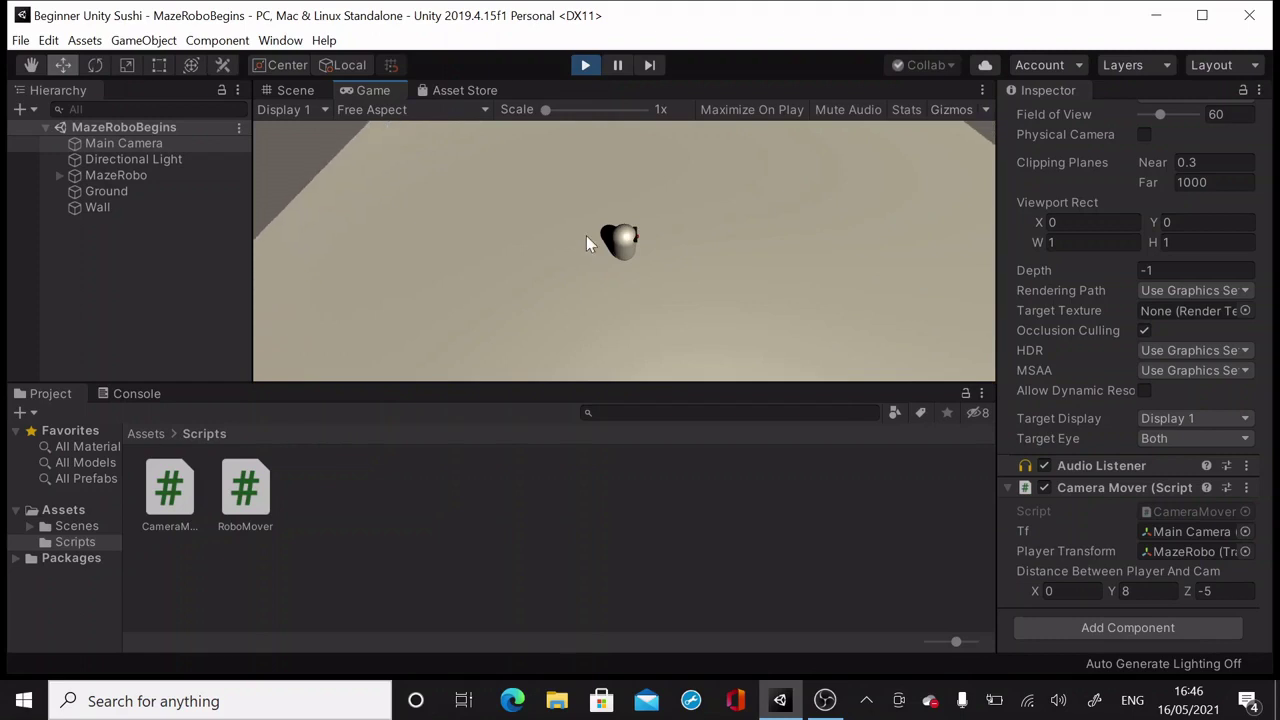
left_click(585, 66)
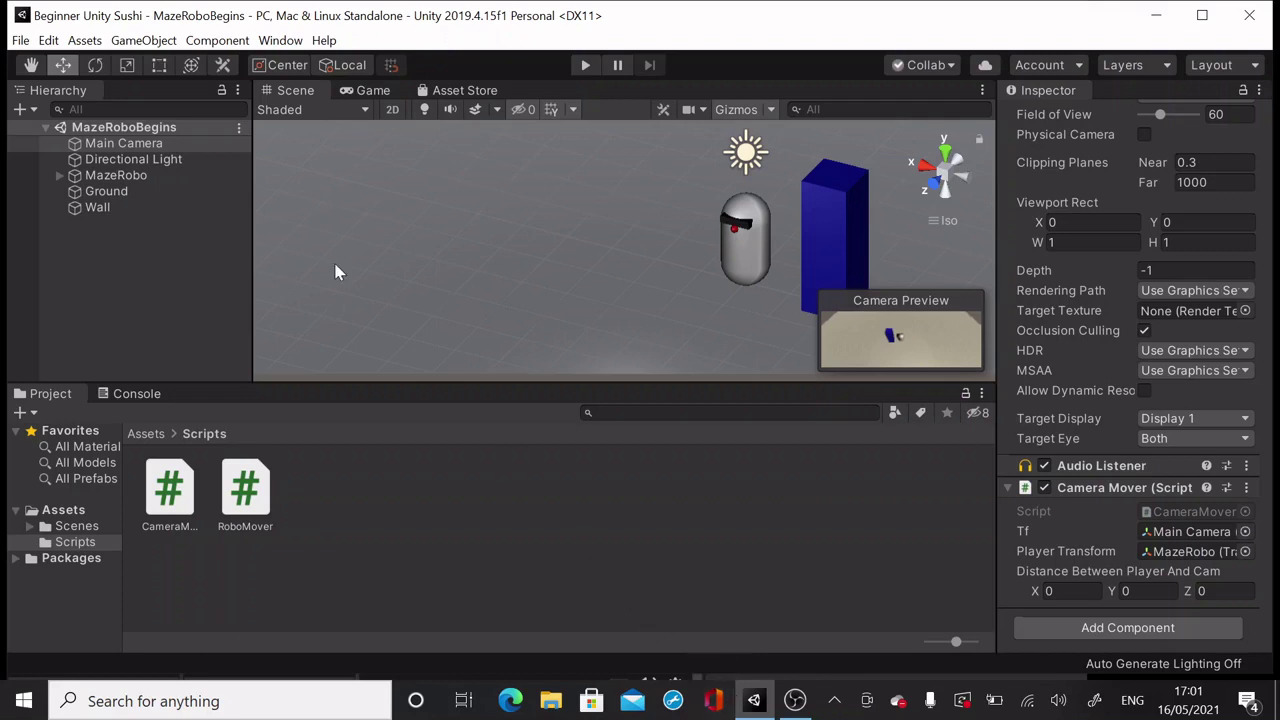
Add a 3D sphere to the scene and rename it Ball
left_click(150, 42)
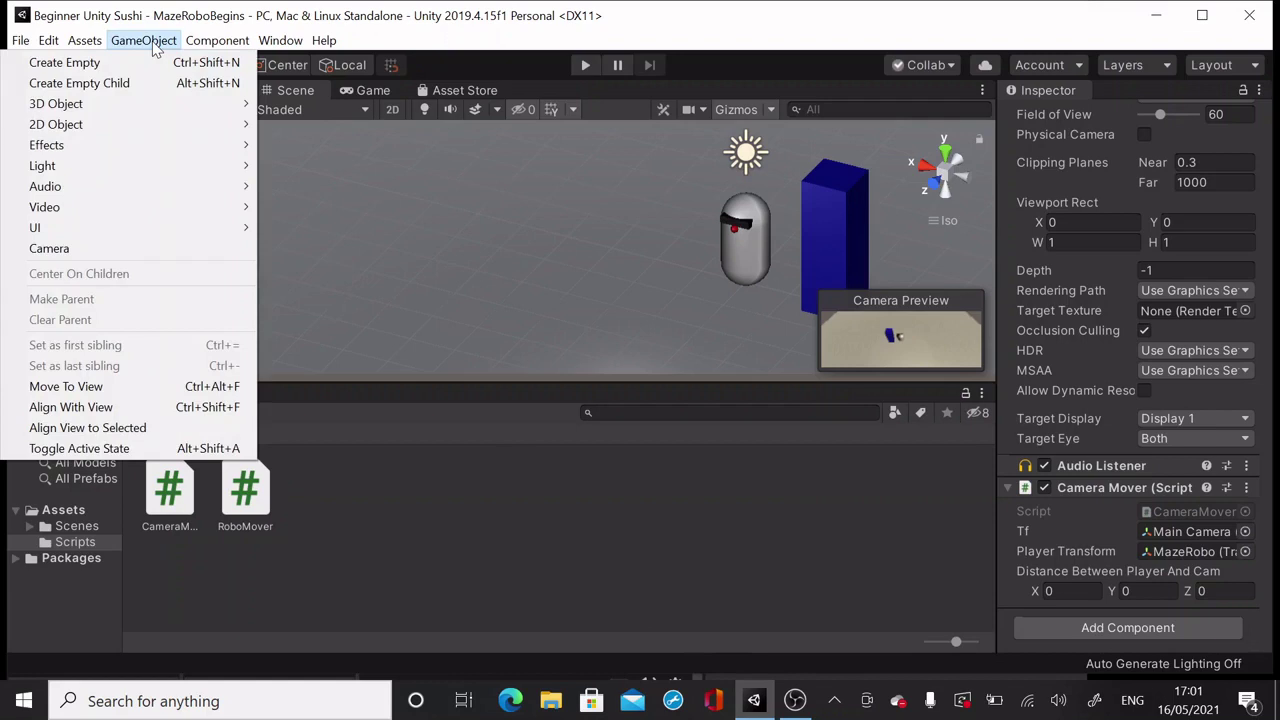
mouse_move(137, 104)
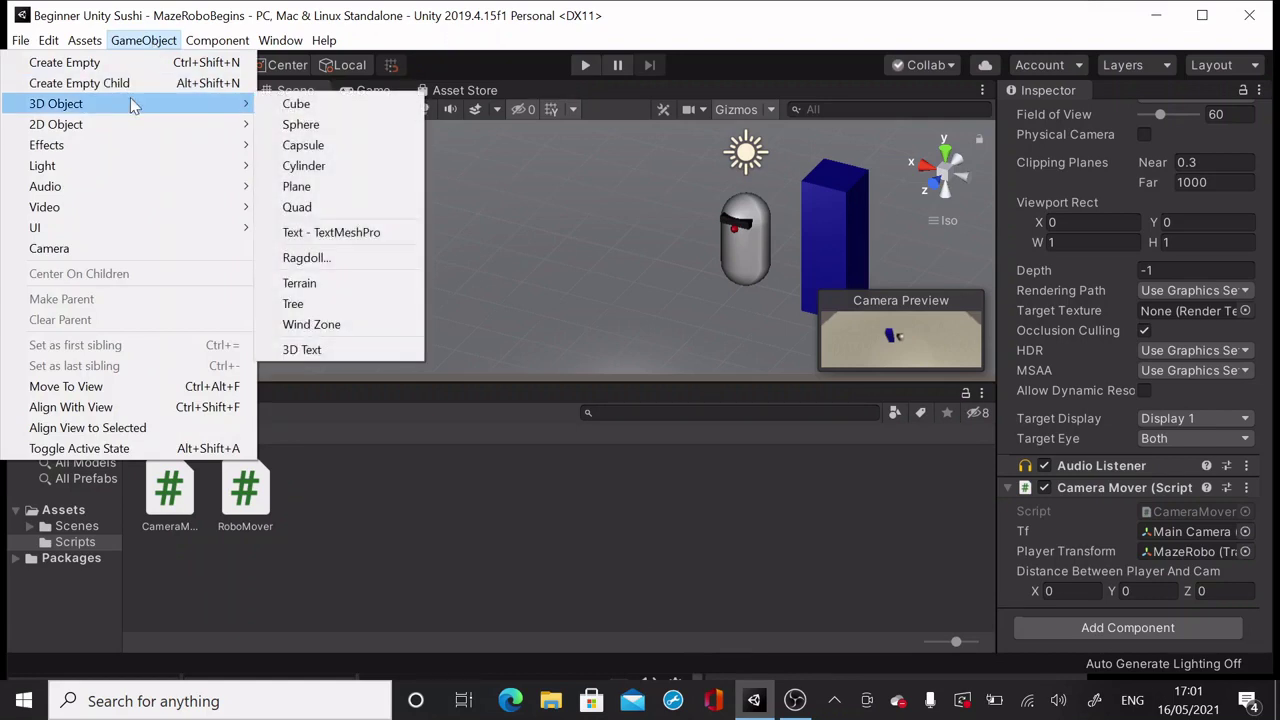
left_click(291, 129)
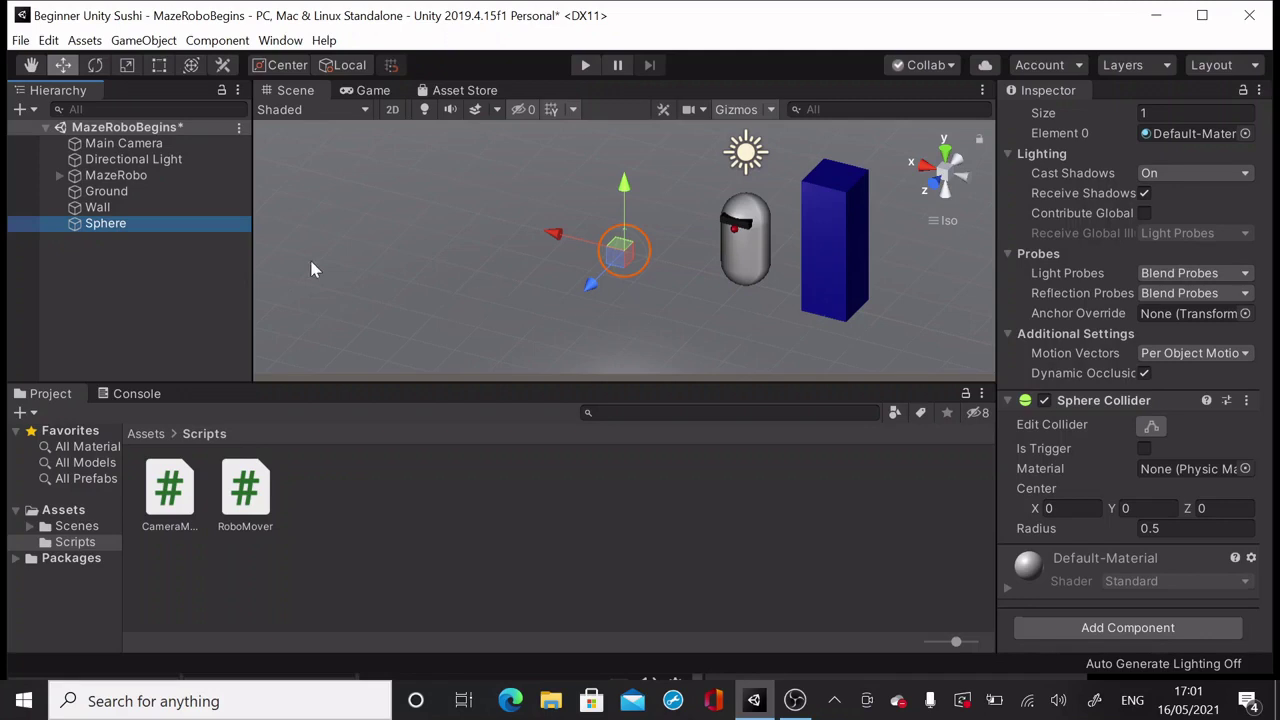
left_click(213, 234)
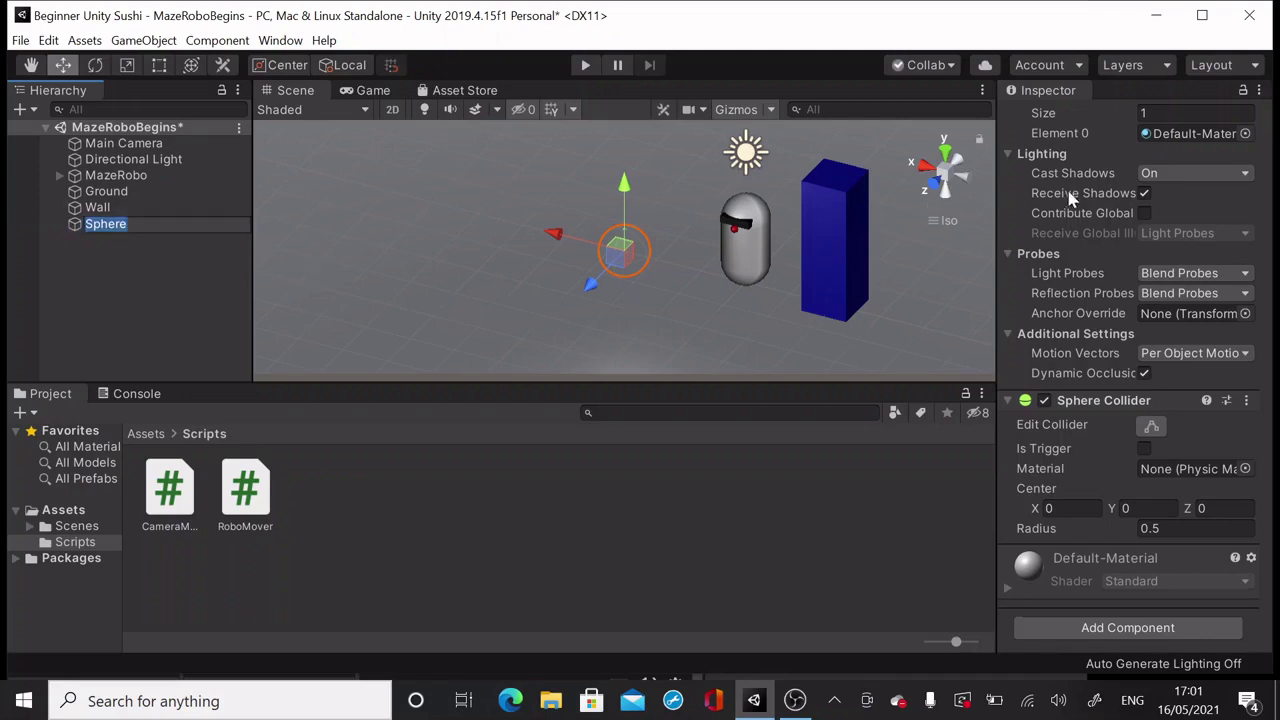
scroll(1071, 194, "up", 5)
left_click(1080, 117)
left_click(1078, 117)
type("BaSphere")
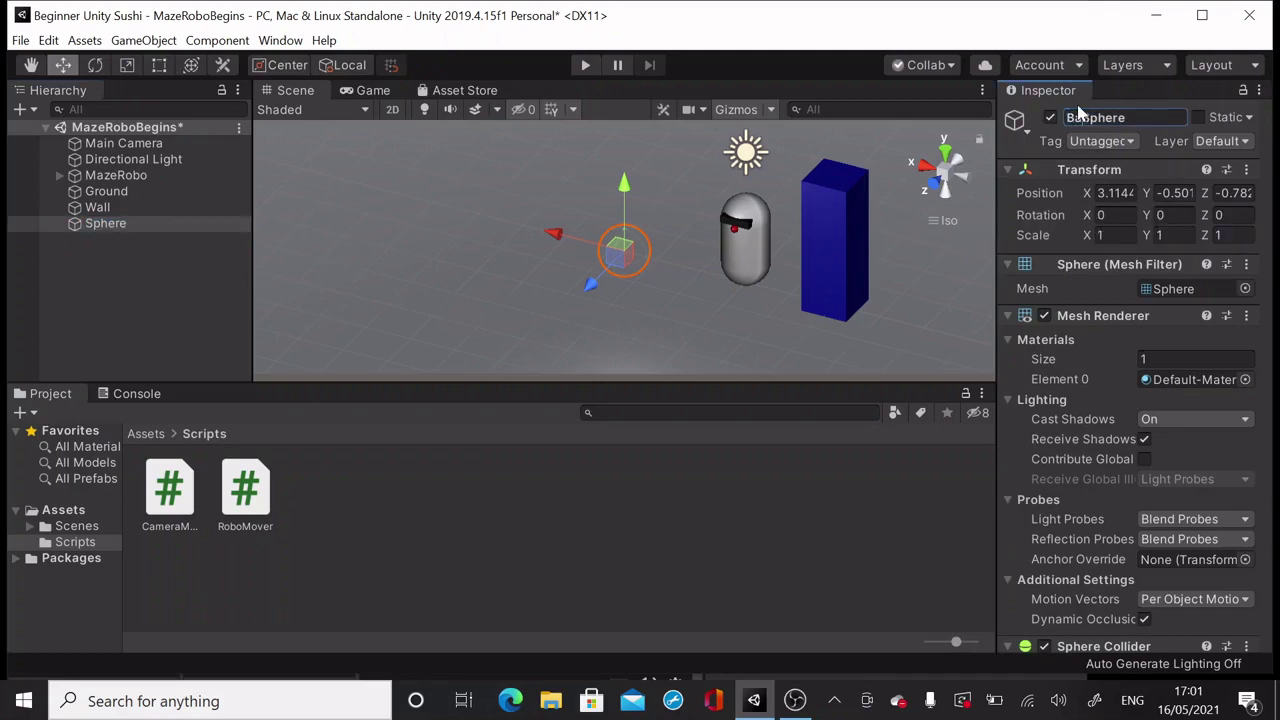
key("ctrl+a")
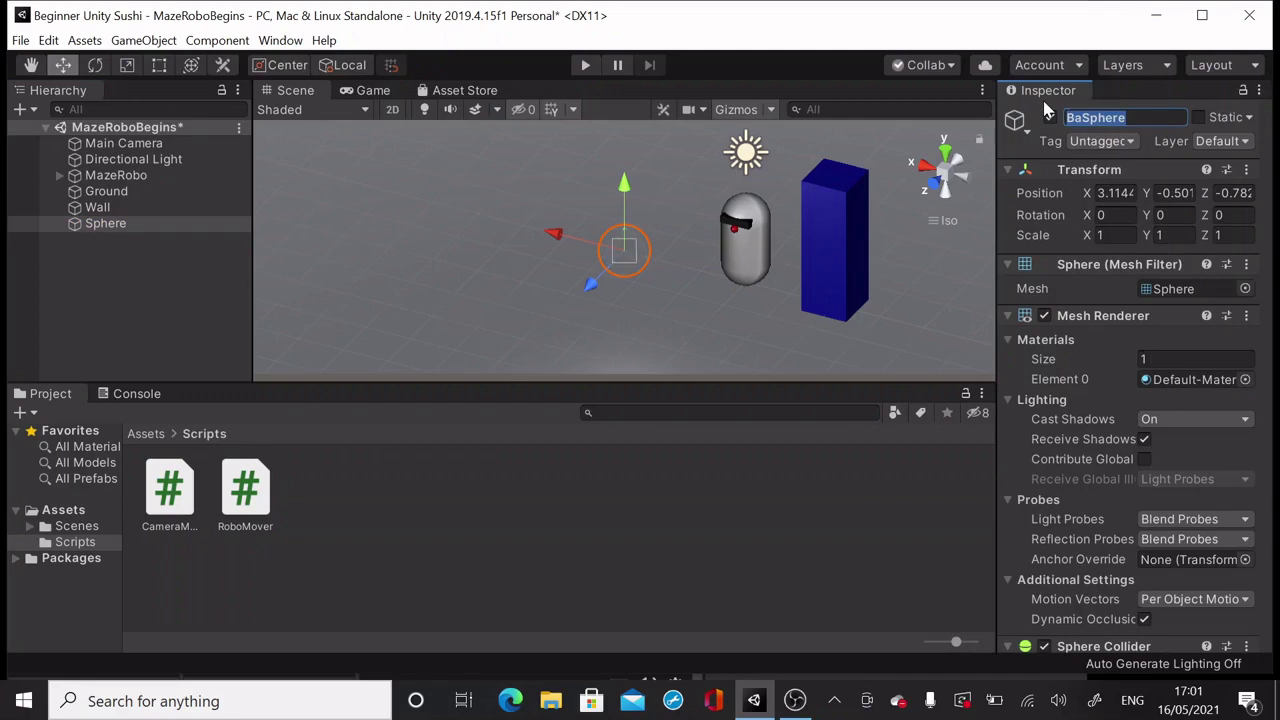
type("Ball")
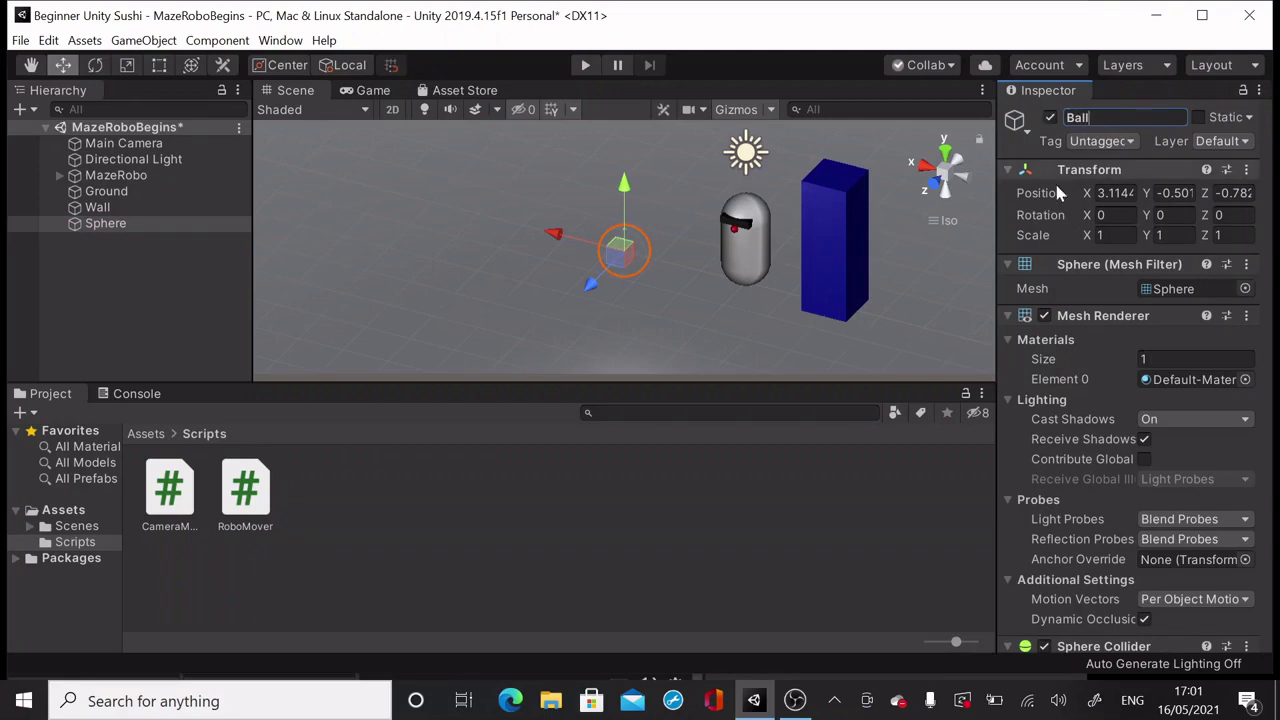
left_click(903, 510)
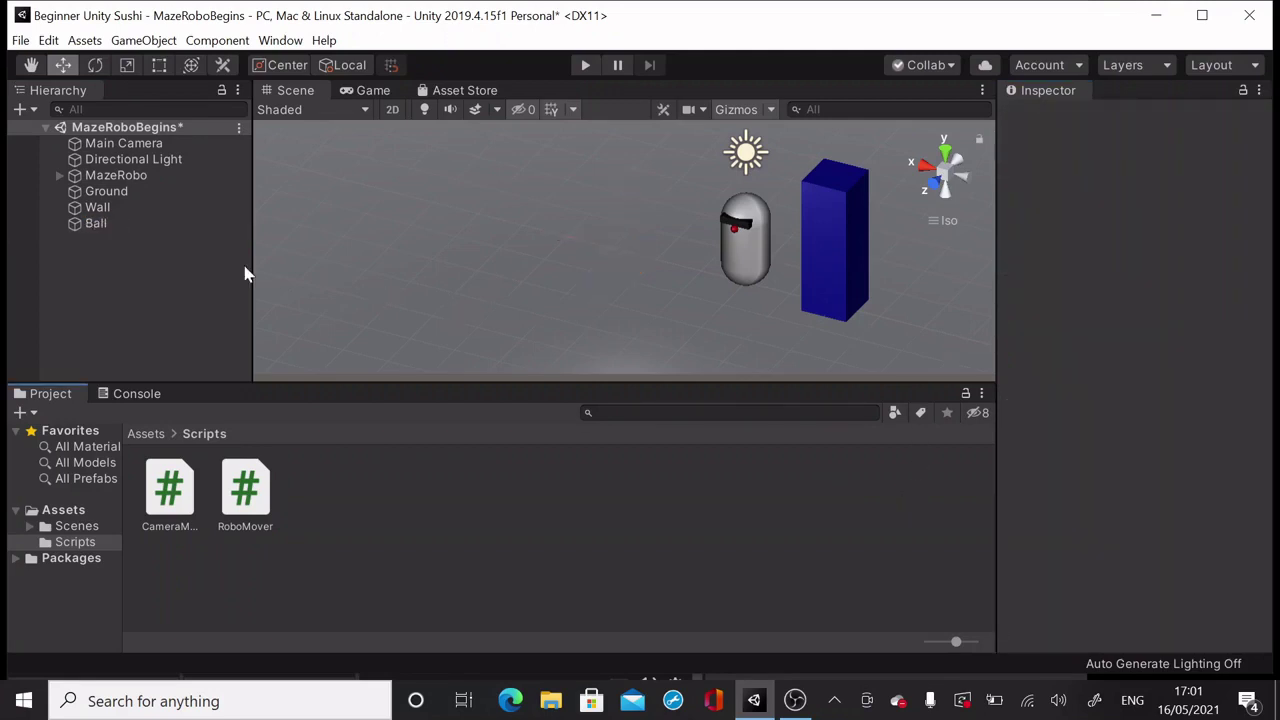
Set the Ball's position to X 0, Y 1, Z 2
left_click(117, 222)
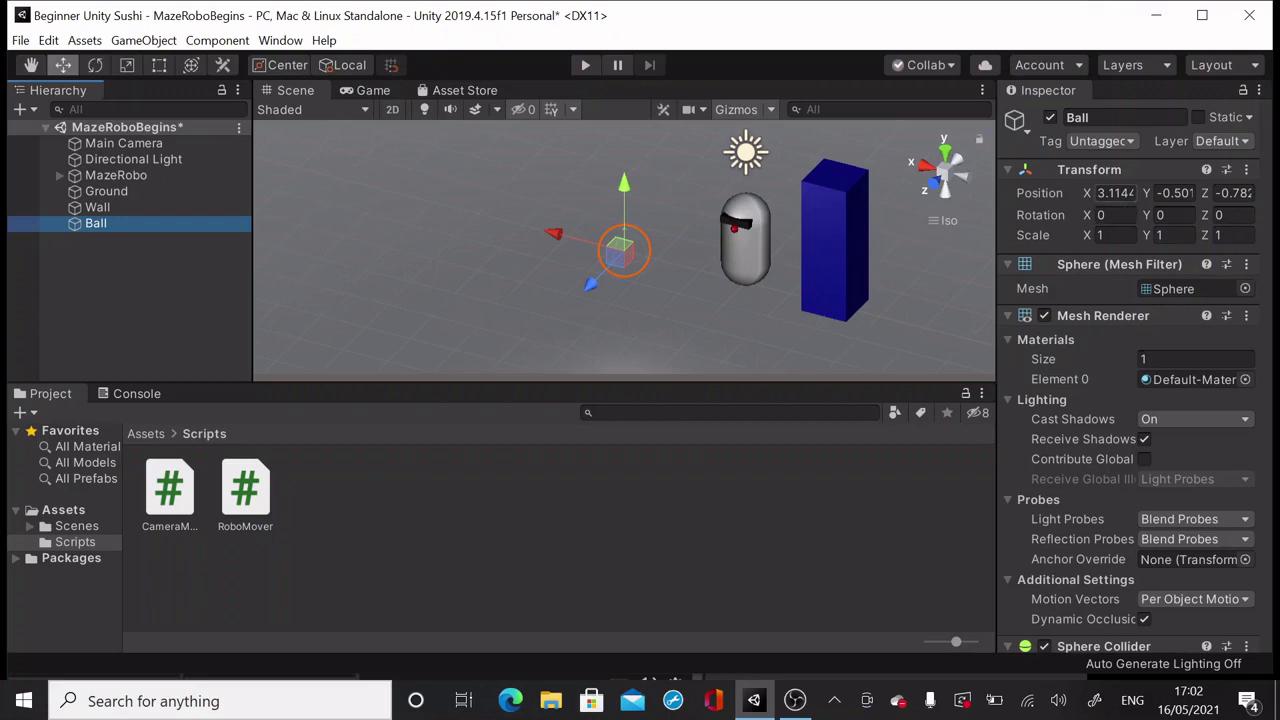
left_click(1115, 193)
type("0")
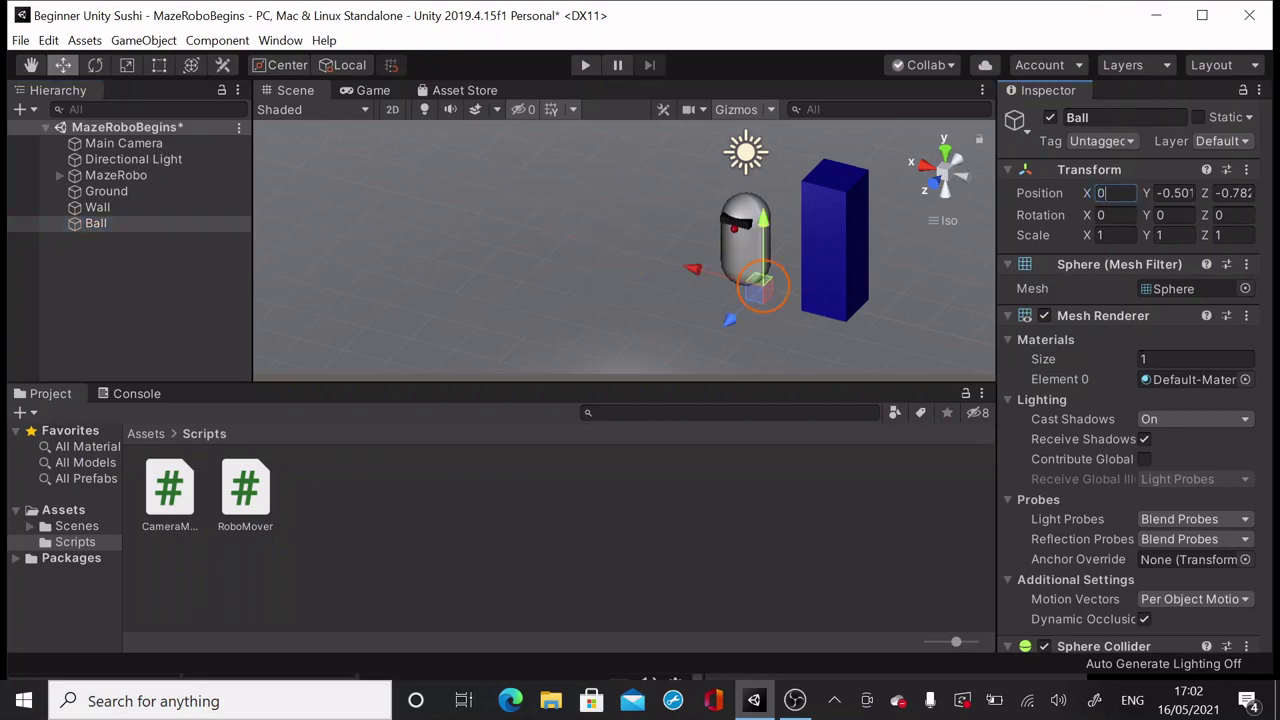
key("Tab")
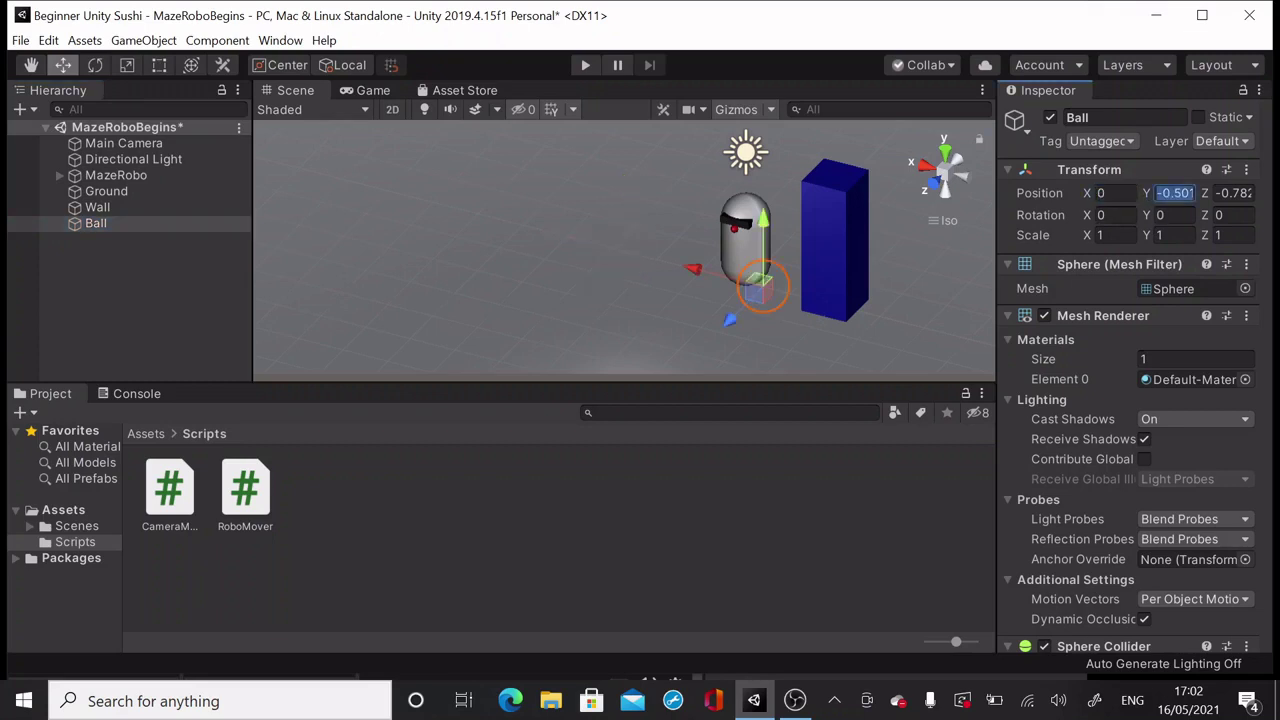
type("1")
key("Tab")
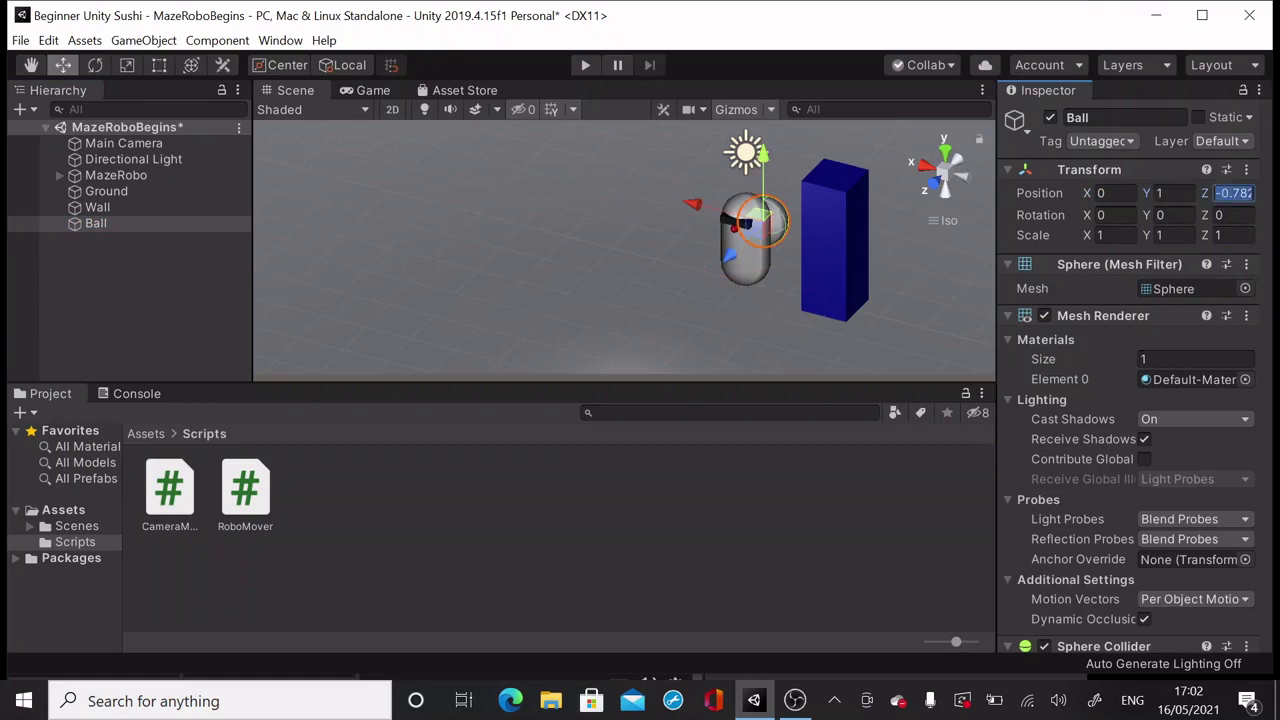
type("2")
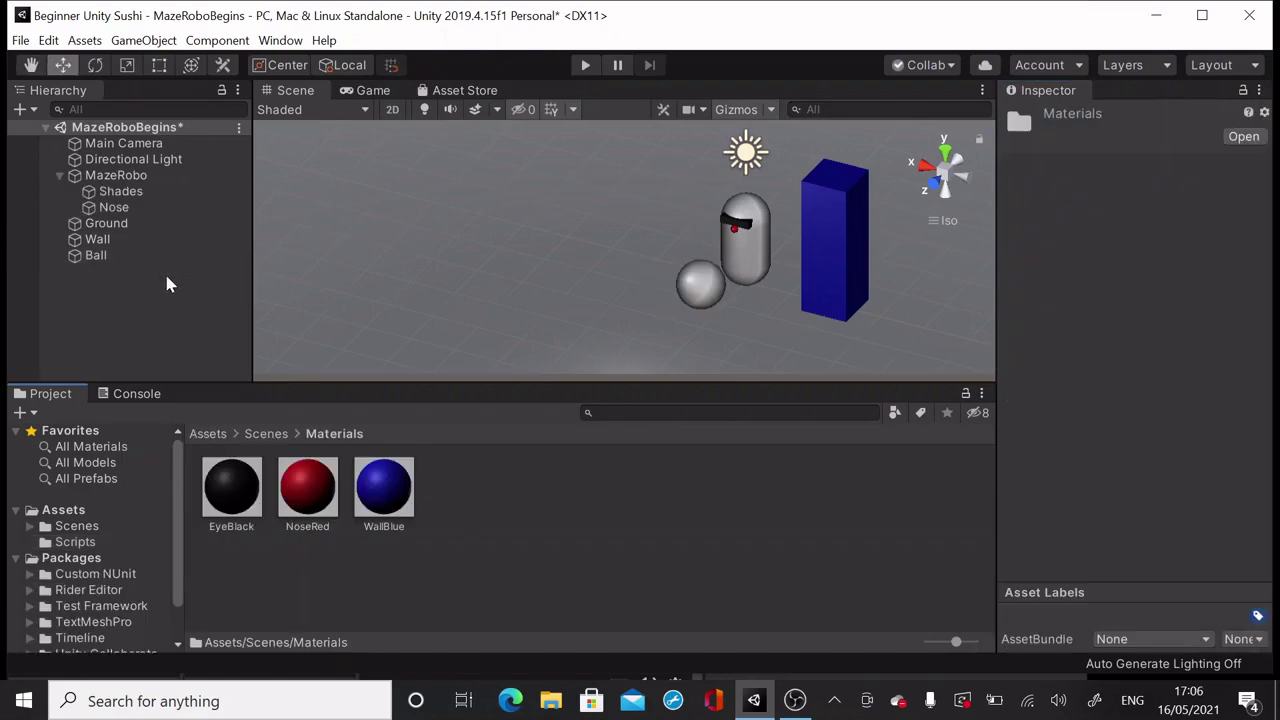
Create a new material named BallGreen in the Scenes/Materials folder
left_click(96, 256)
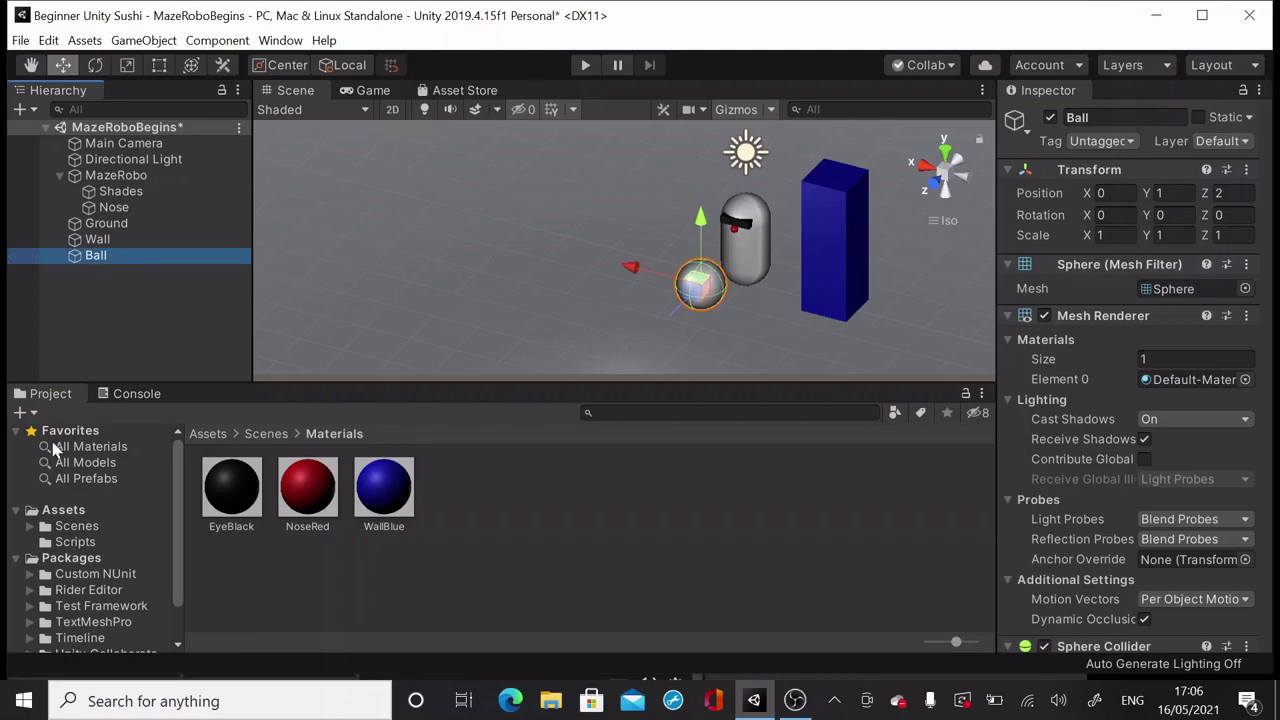
left_click(30, 528)
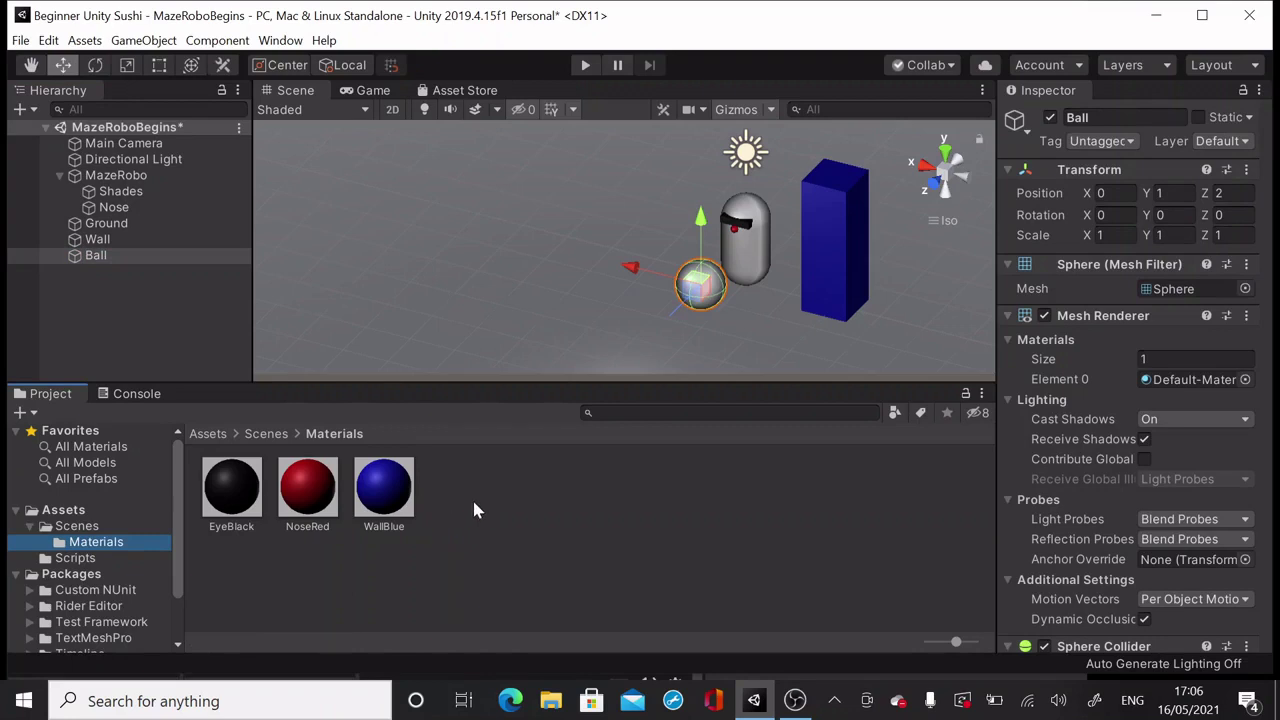
left_click(84, 40)
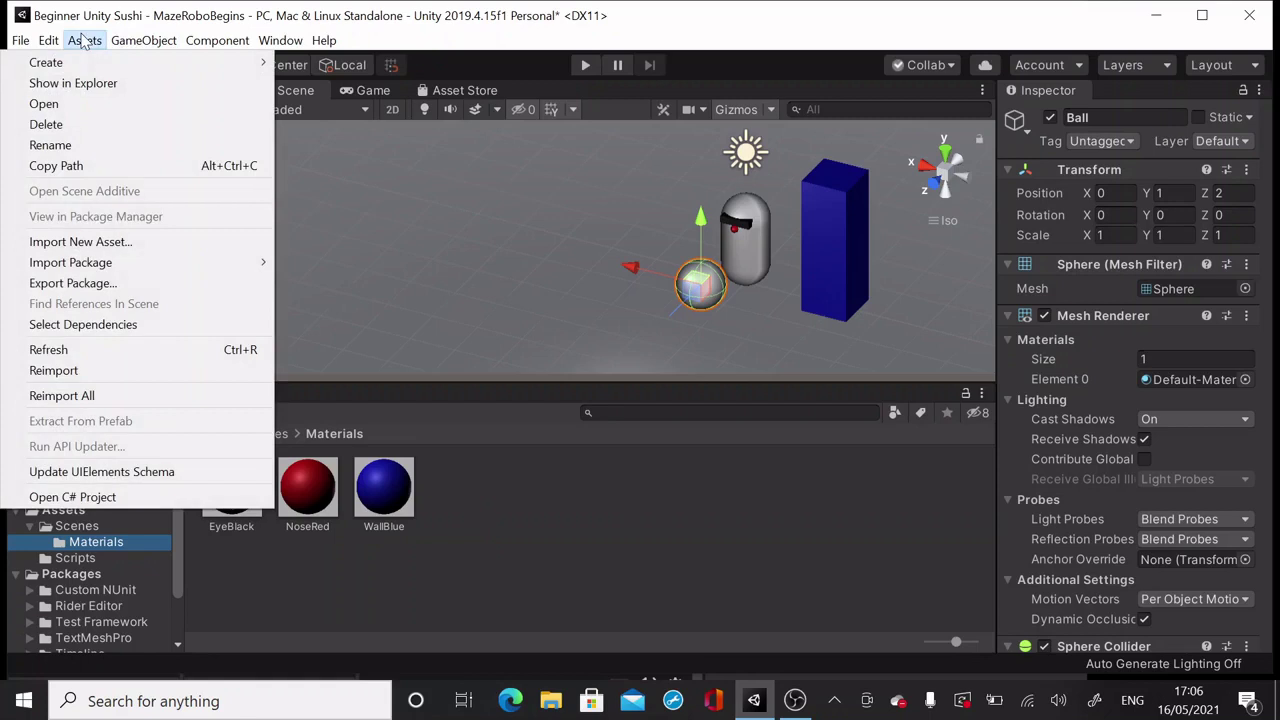
mouse_move(82, 62)
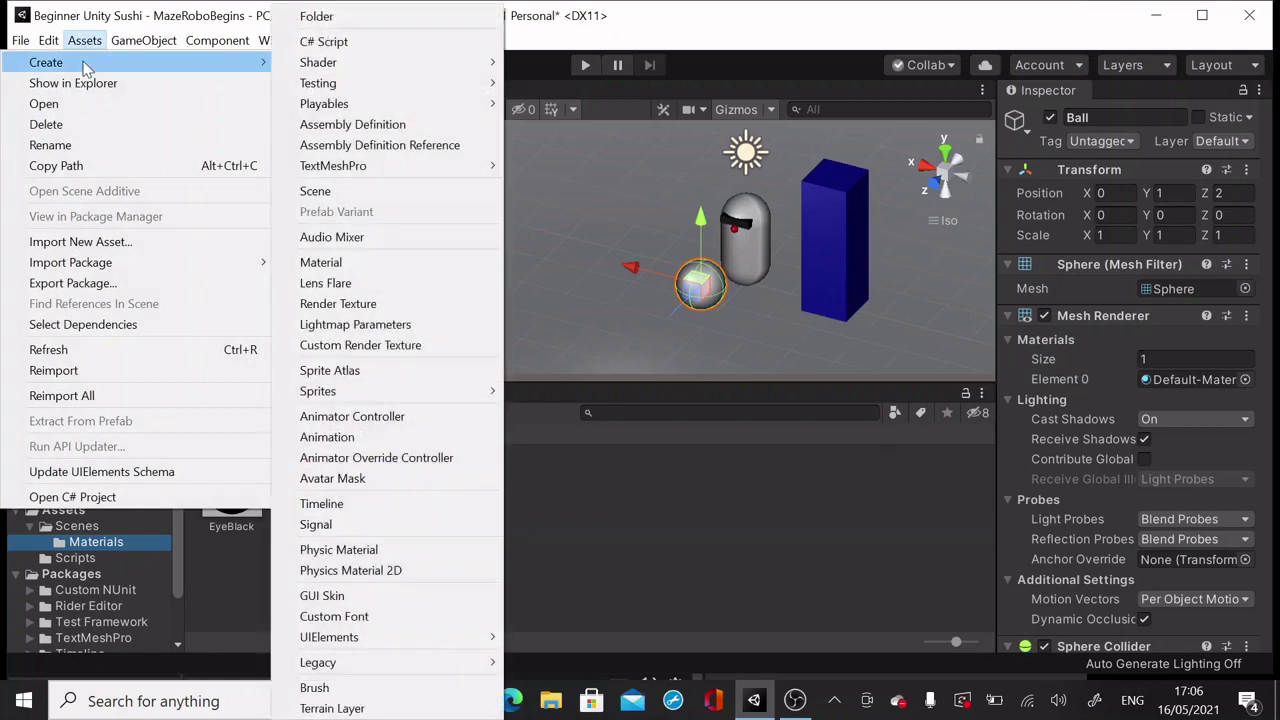
left_click(346, 261)
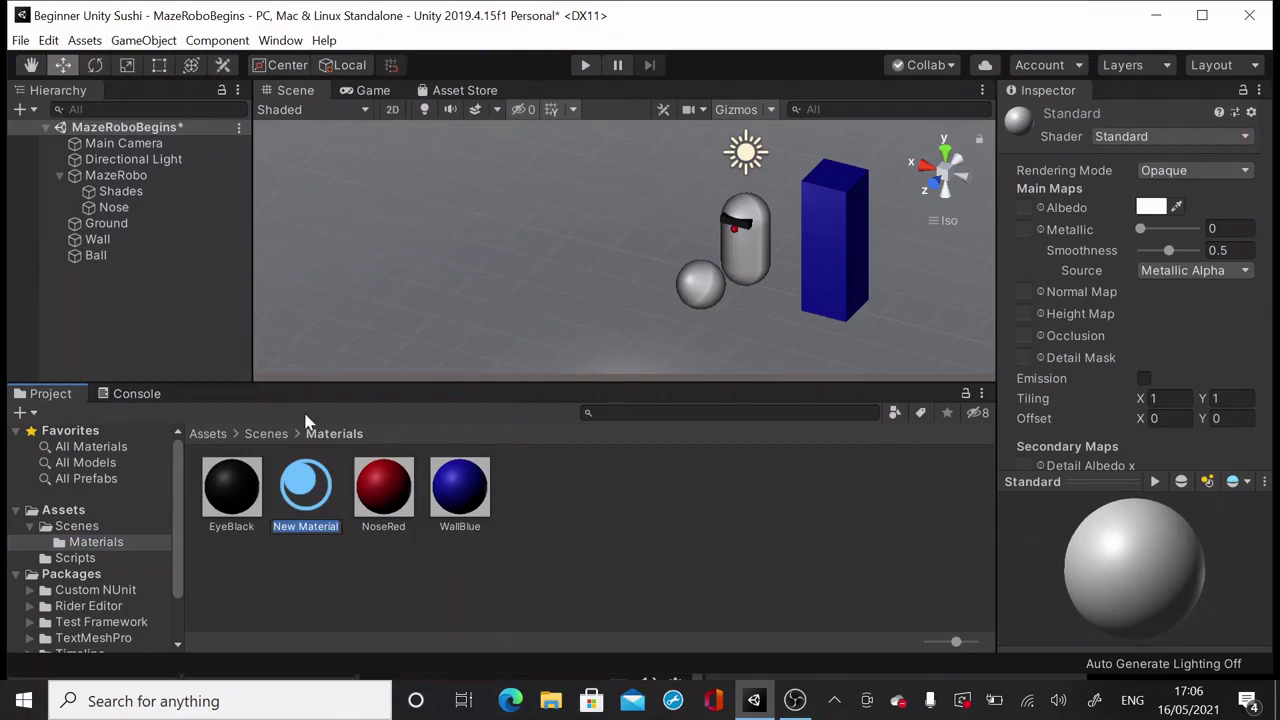
type("BallGreen")
key("Return")
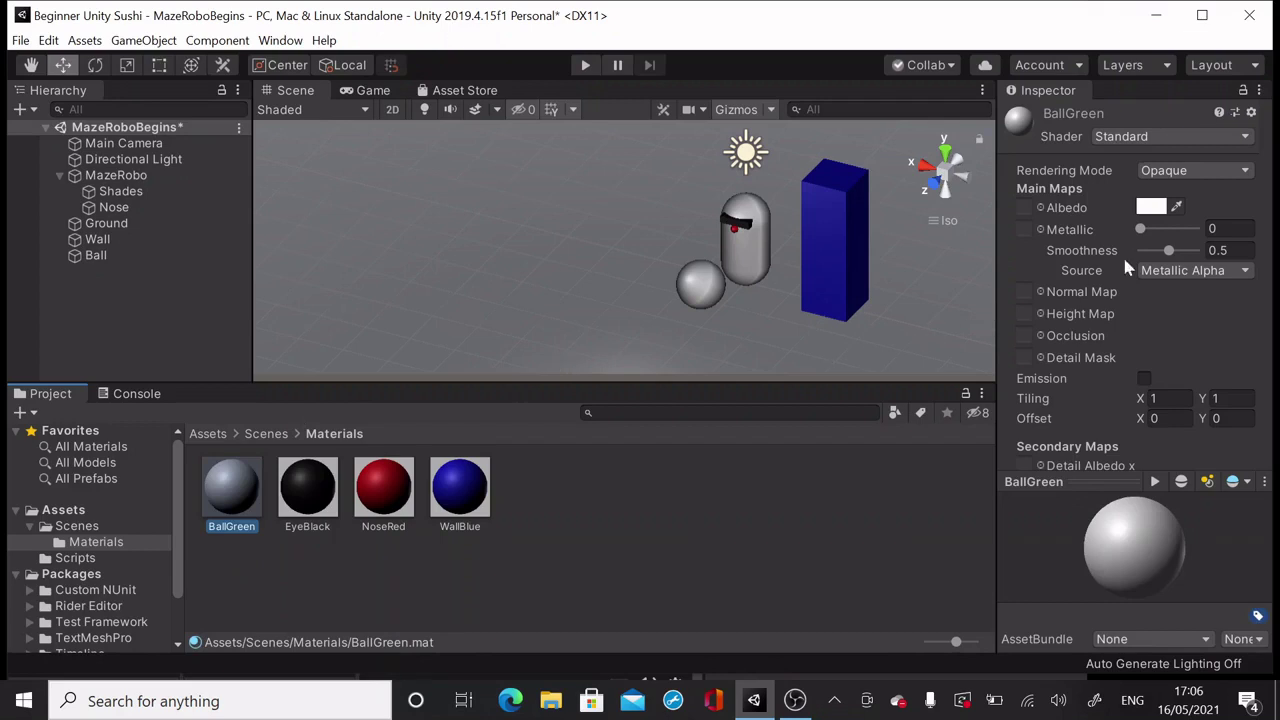
Set the BallGreen material's Albedo colour to dark green, hex 043A08
left_click(1149, 210)
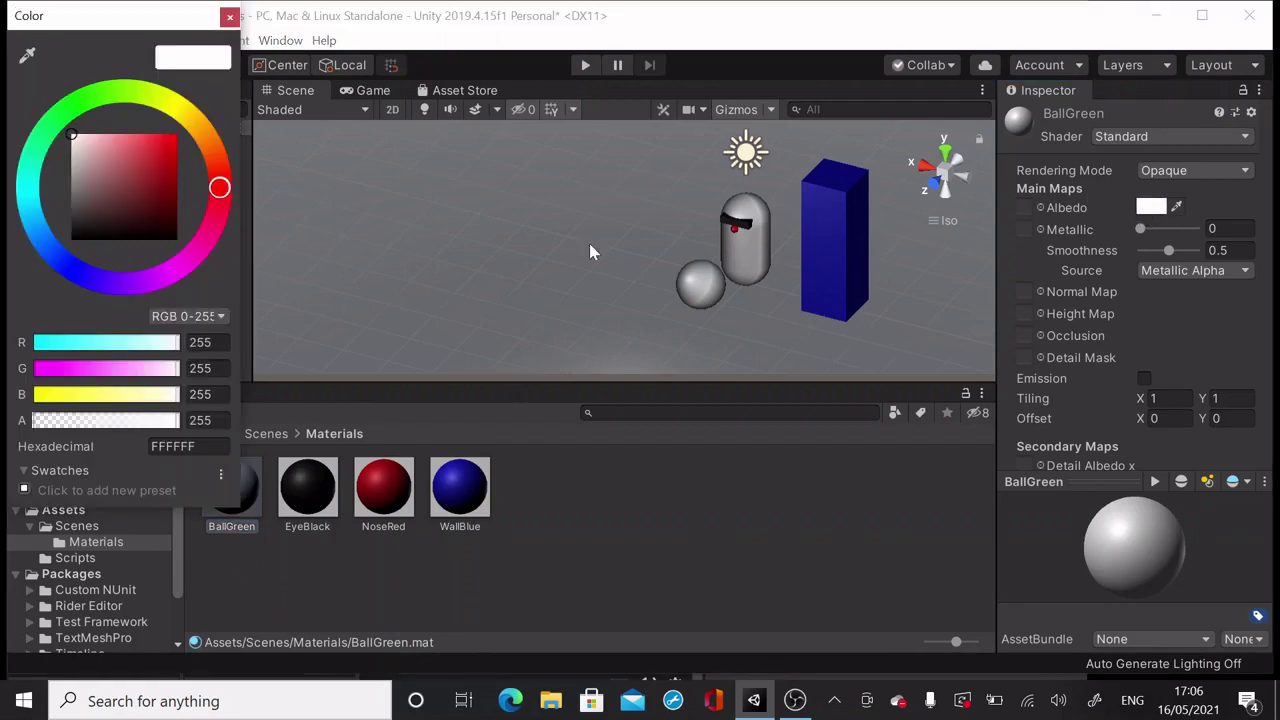
left_click(71, 107)
left_click(170, 217)
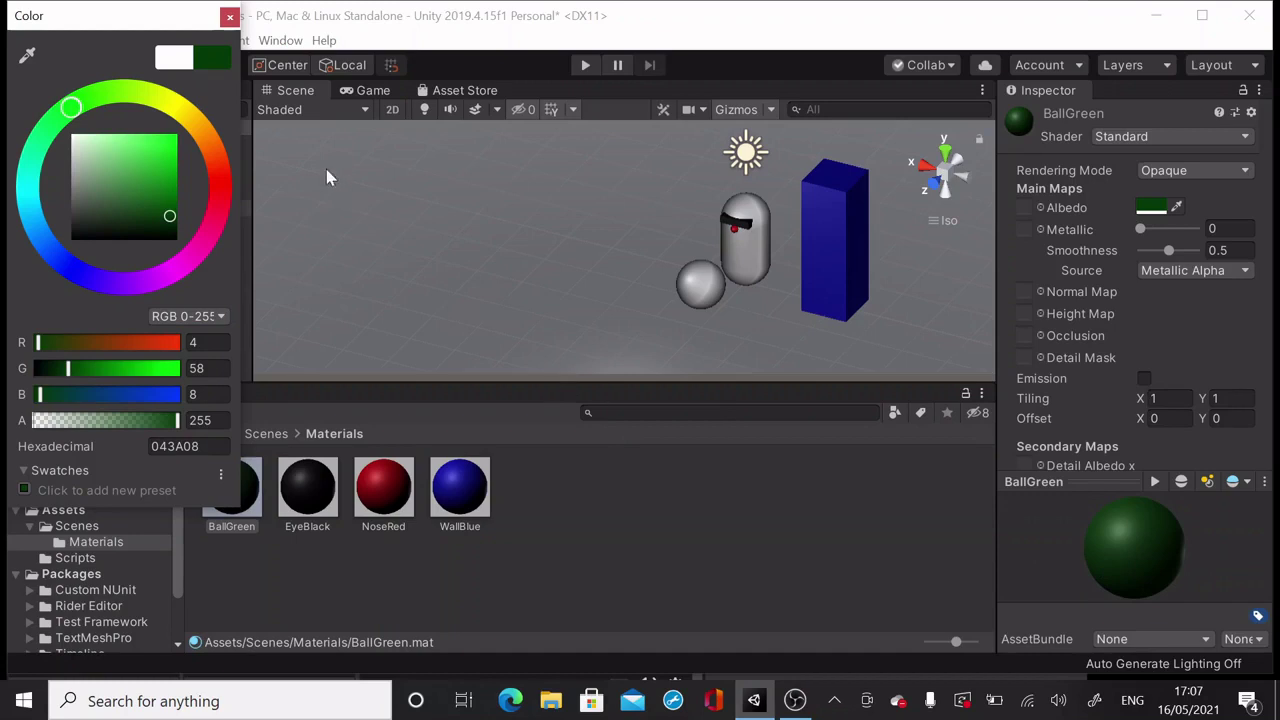
left_click(229, 17)
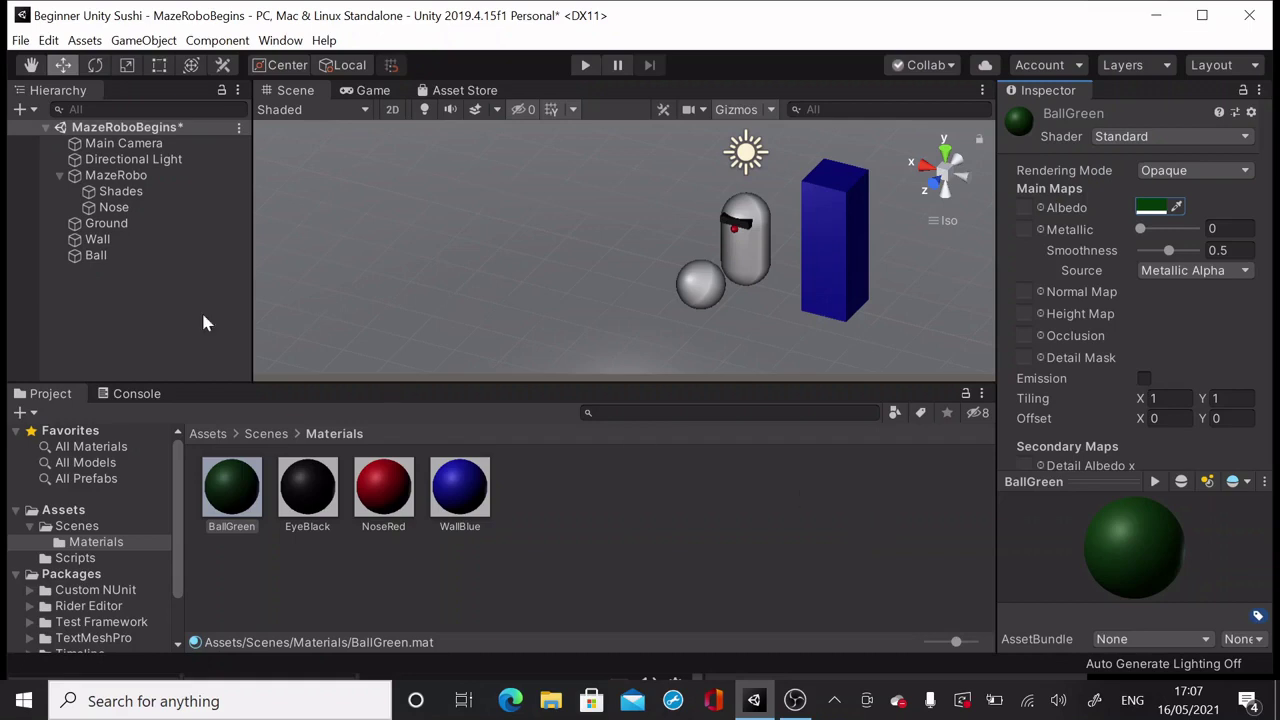
Assign the BallGreen material to Element 0 of the Ball's Mesh Renderer
left_click(95, 256)
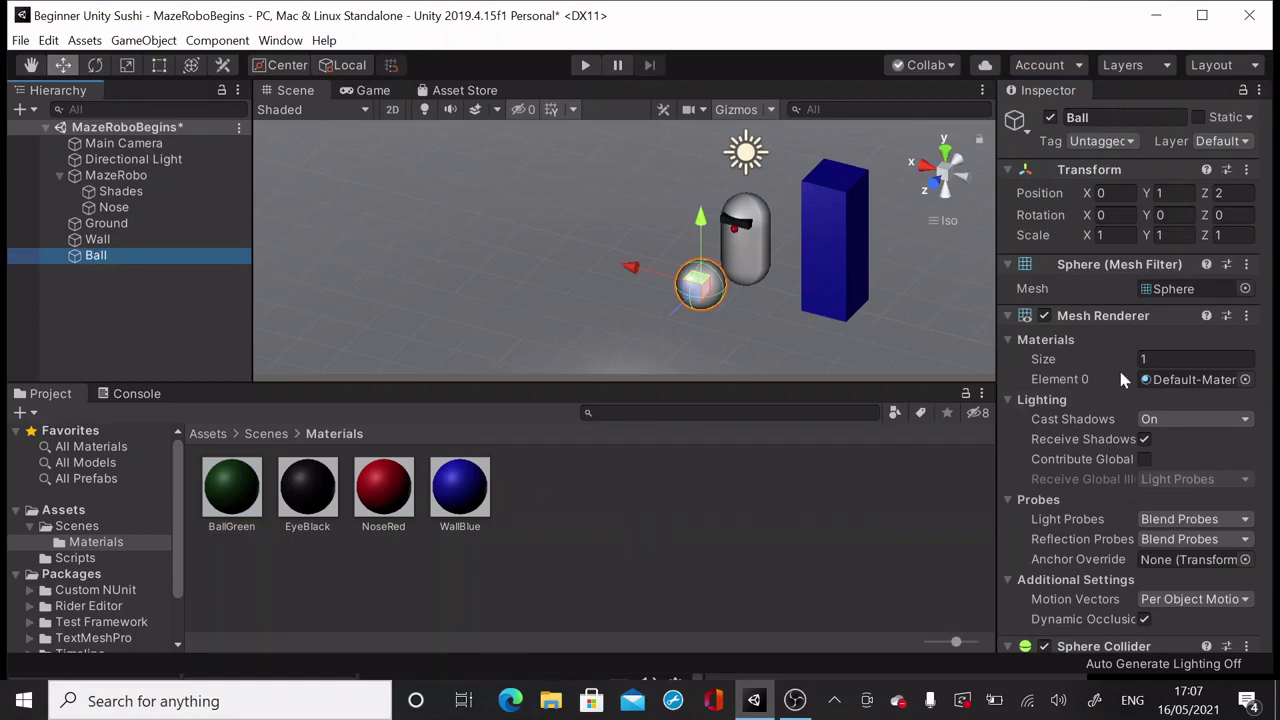
left_click(1245, 380)
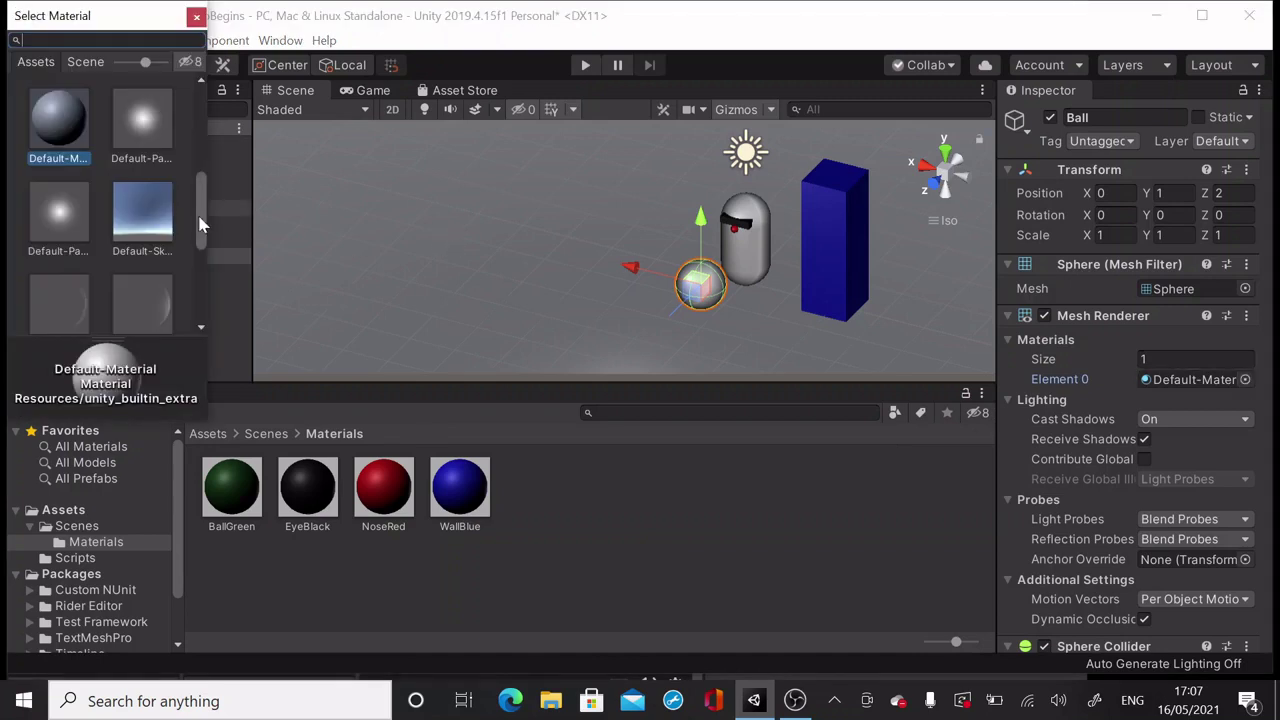
left_click_drag(203, 223, 214, 120)
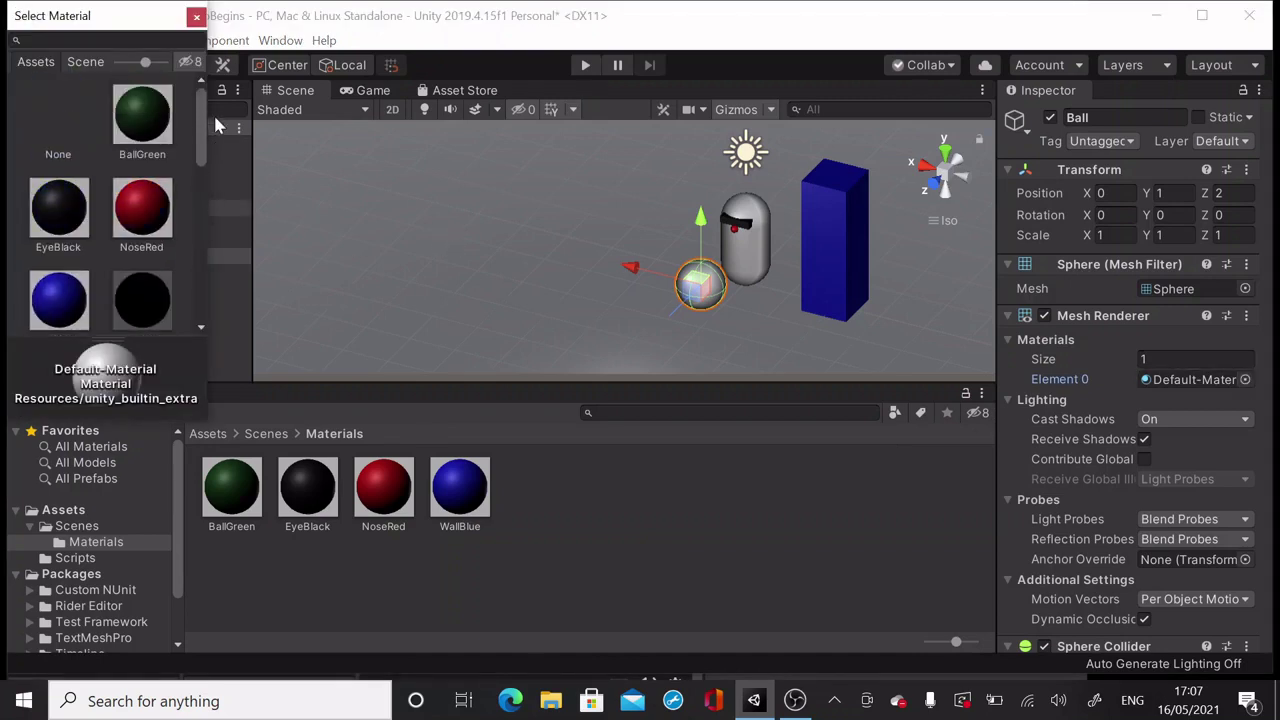
double_click(148, 115)
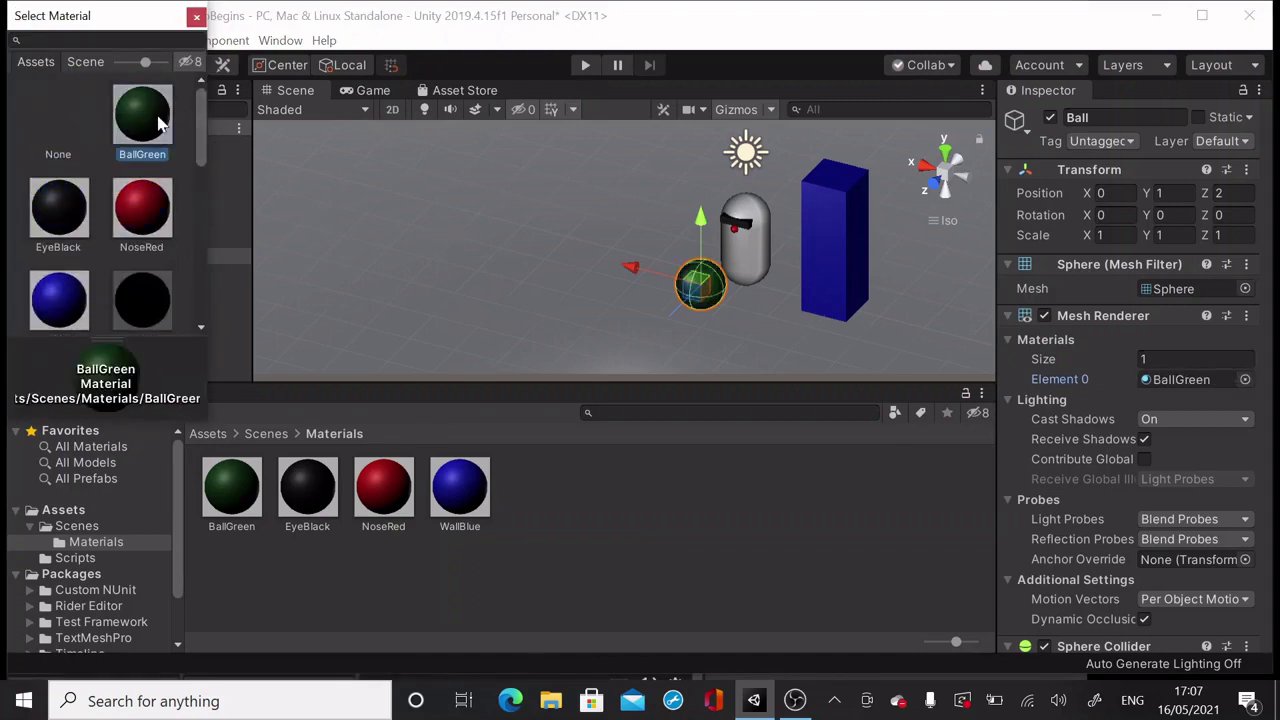
left_click(625, 340)
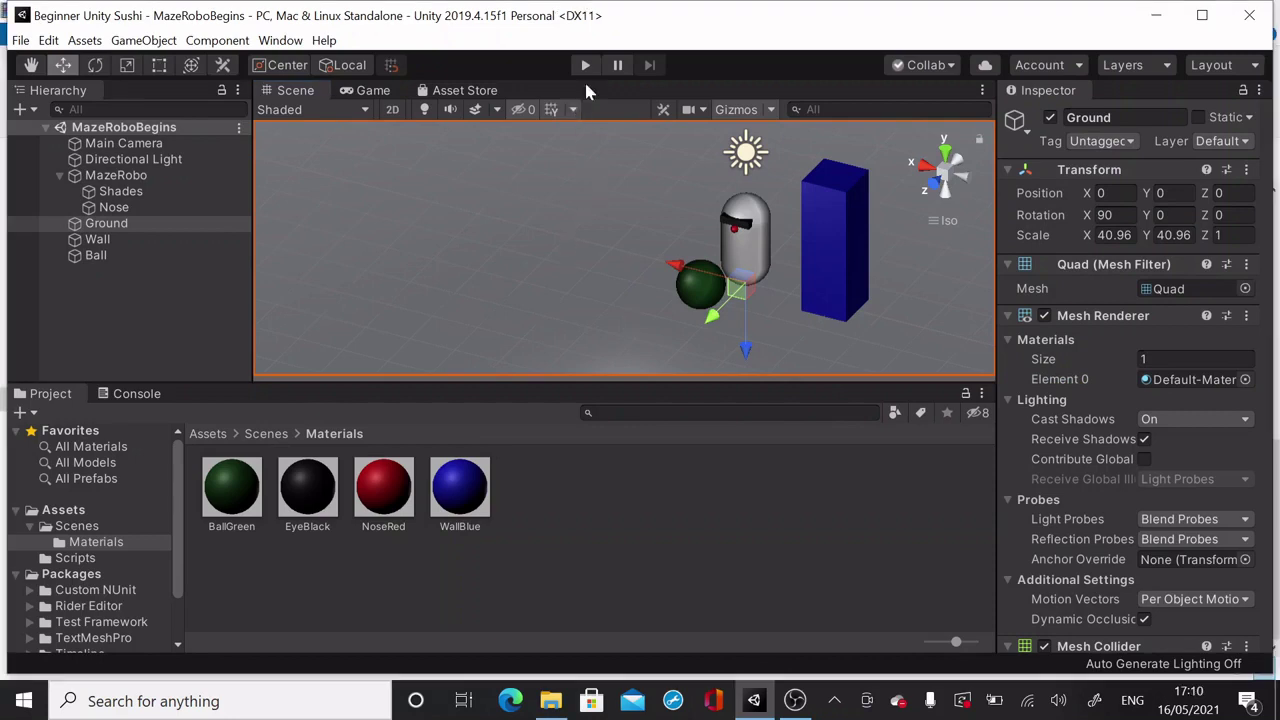
Run the game and steer the robot in all directions around the green ball to test how they collide
left_click(585, 65)
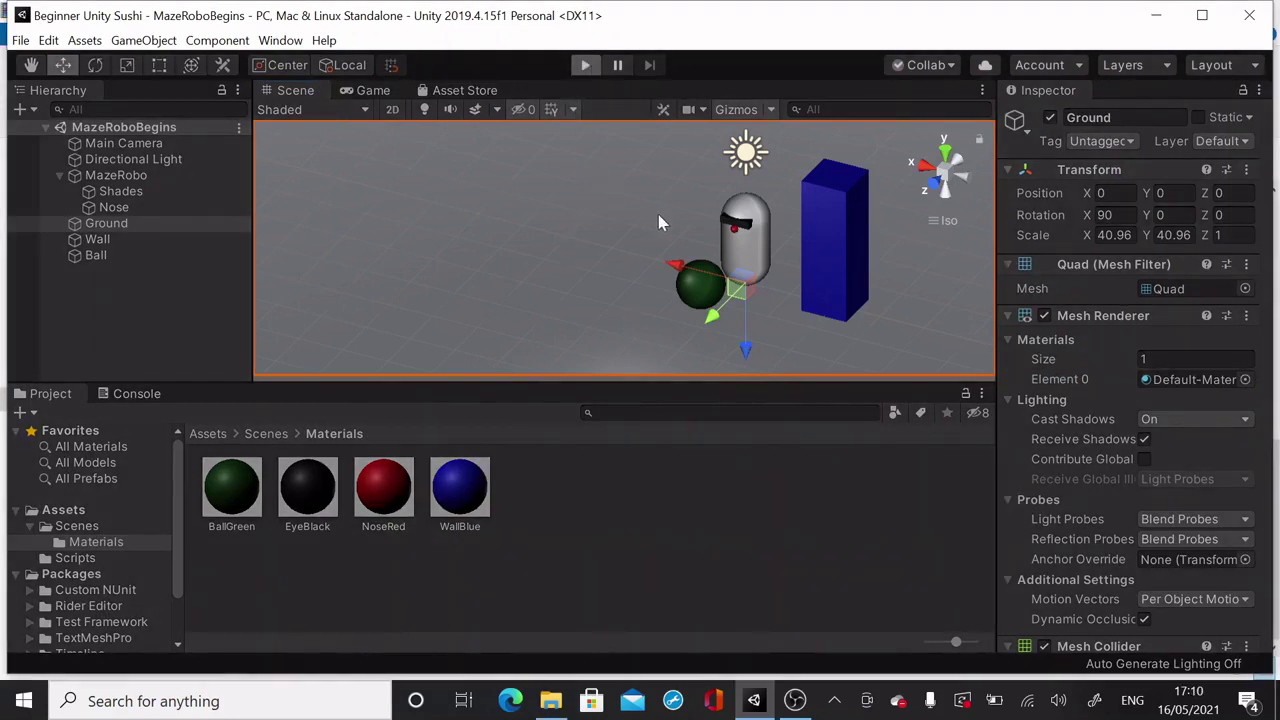
key("Up")
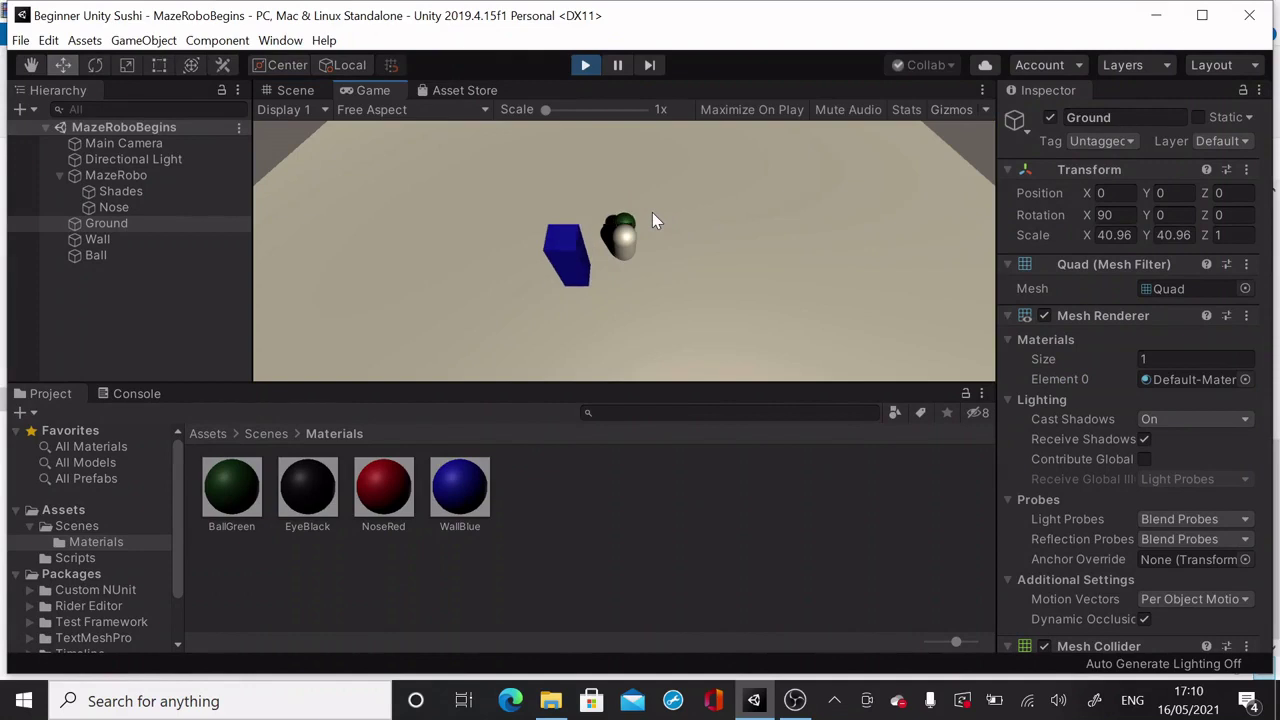
key("Down")
key("Up")
key("Right")
key("Up")
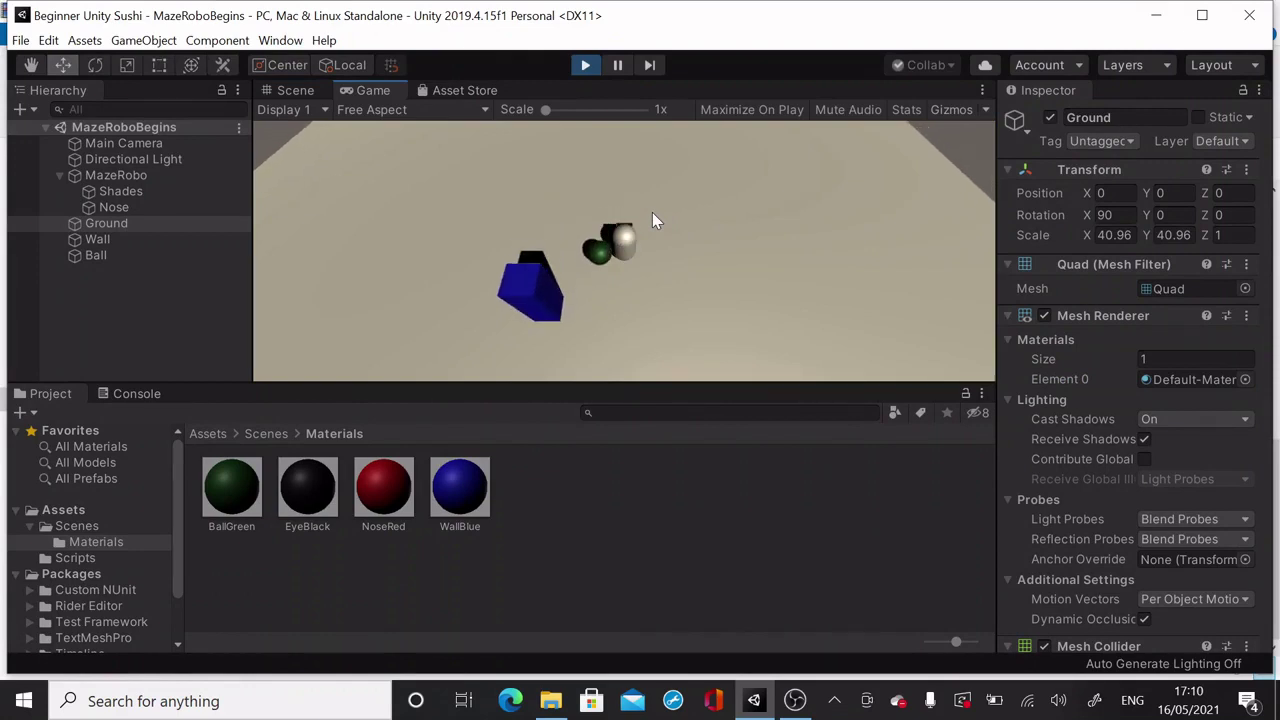
key("Left")
key("Right")
key("Up")
key("Left")
key("Down")
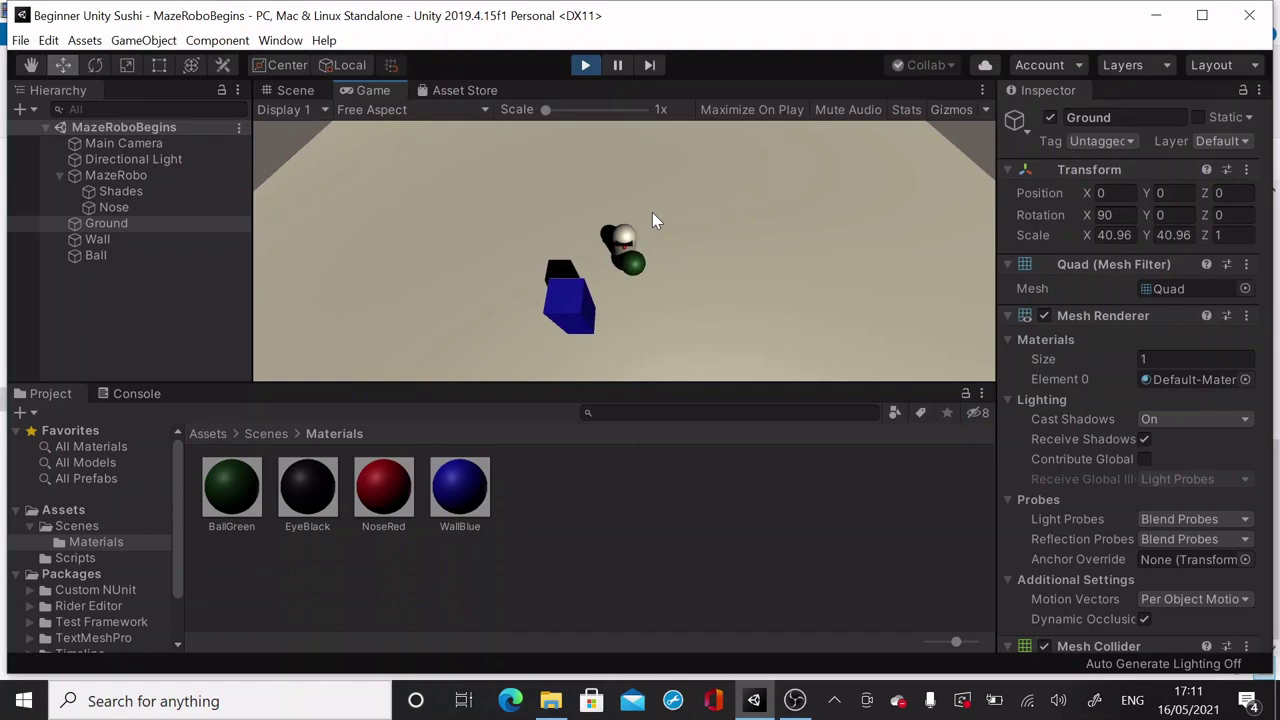
Stop the game, add a Rigidbody physics component to the Ball, and run the game again
left_click(586, 66)
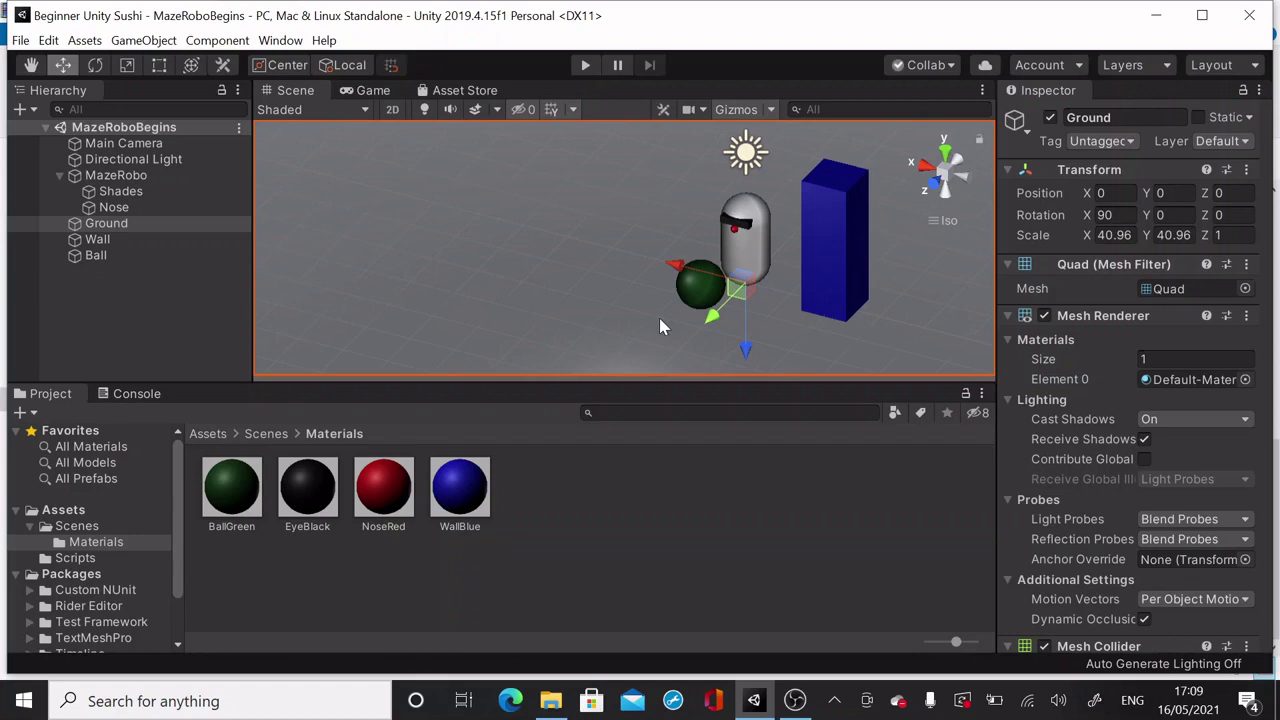
left_click(145, 258)
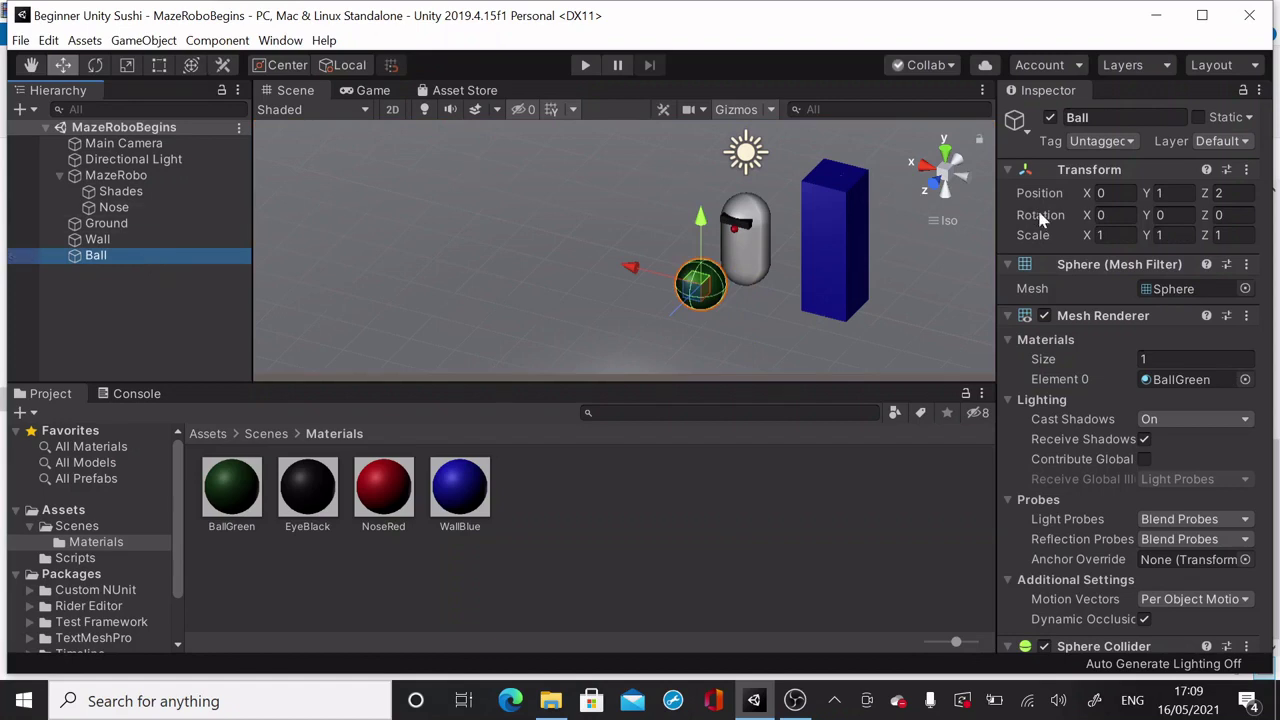
left_click(218, 40)
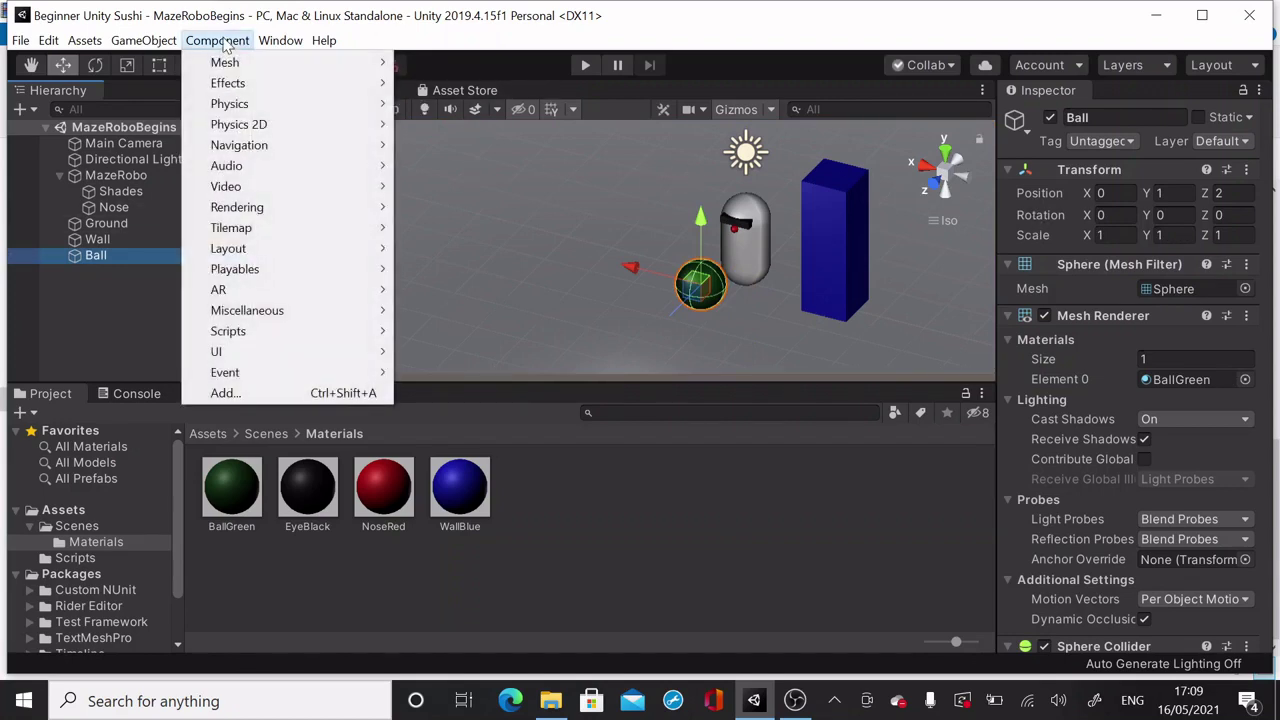
mouse_move(222, 105)
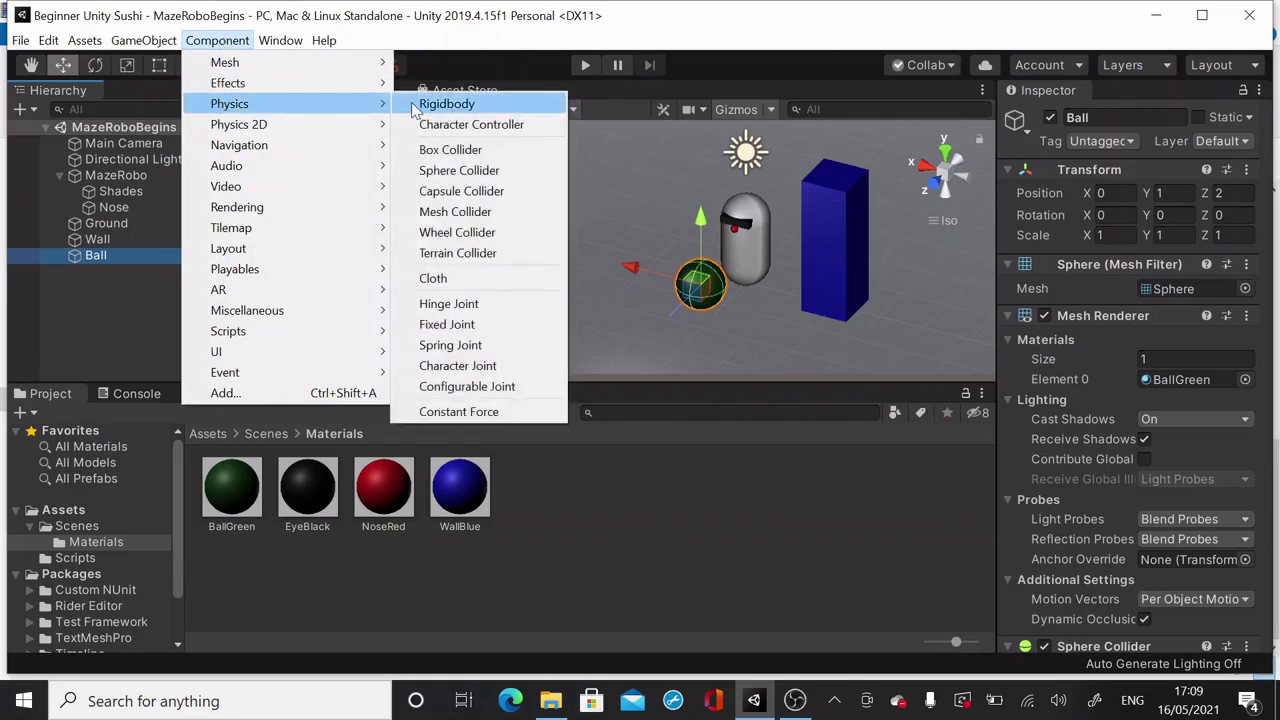
left_click(430, 104)
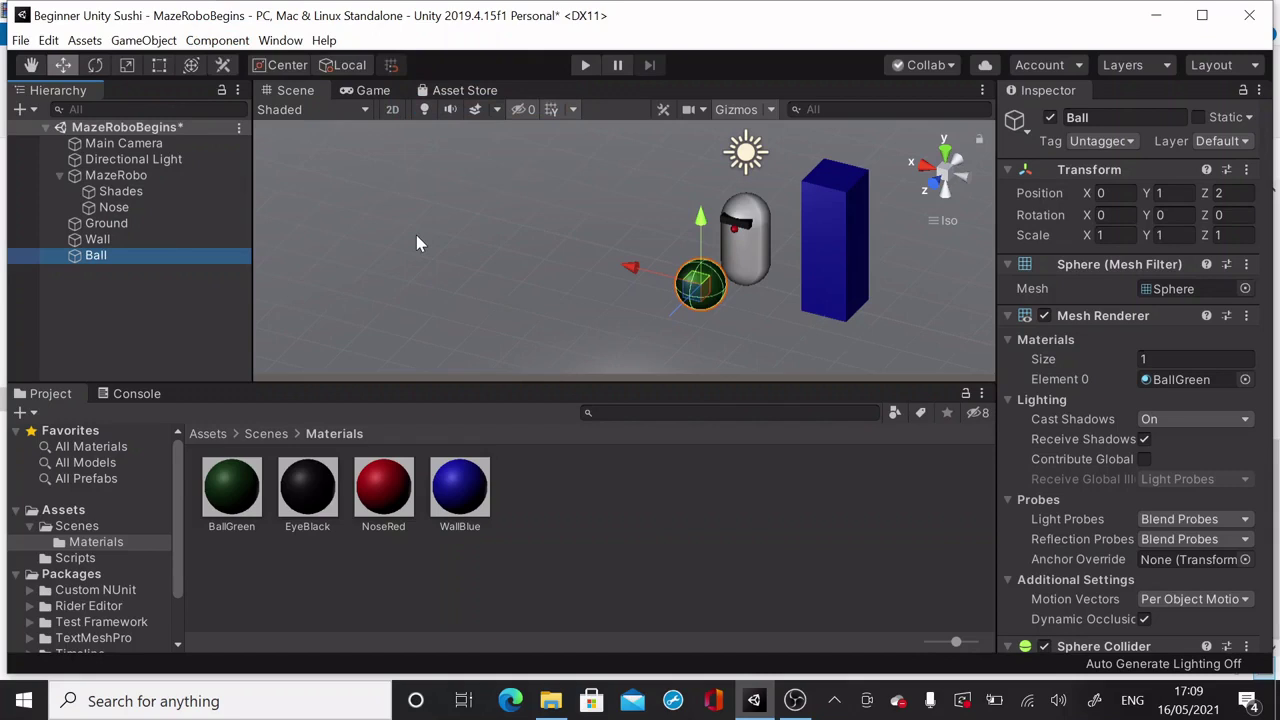
left_click(586, 66)
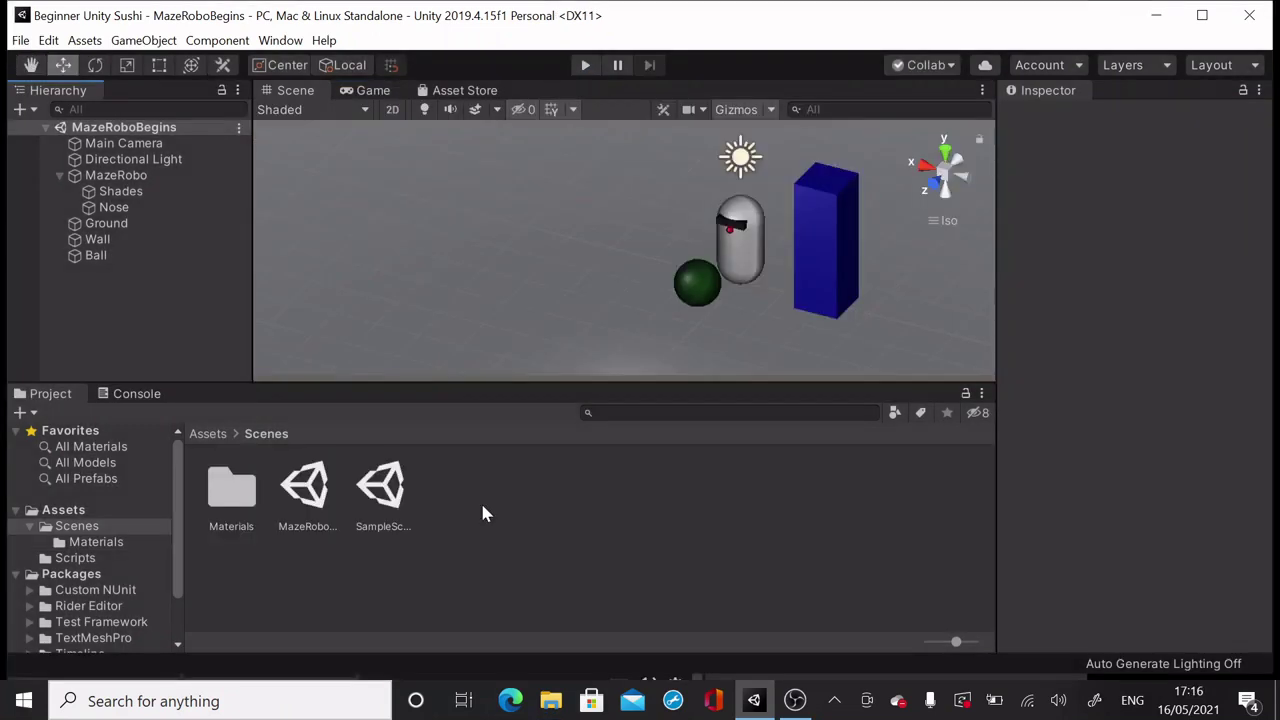
Create a 3D cube in the scene and name it WinZone
left_click(136, 42)
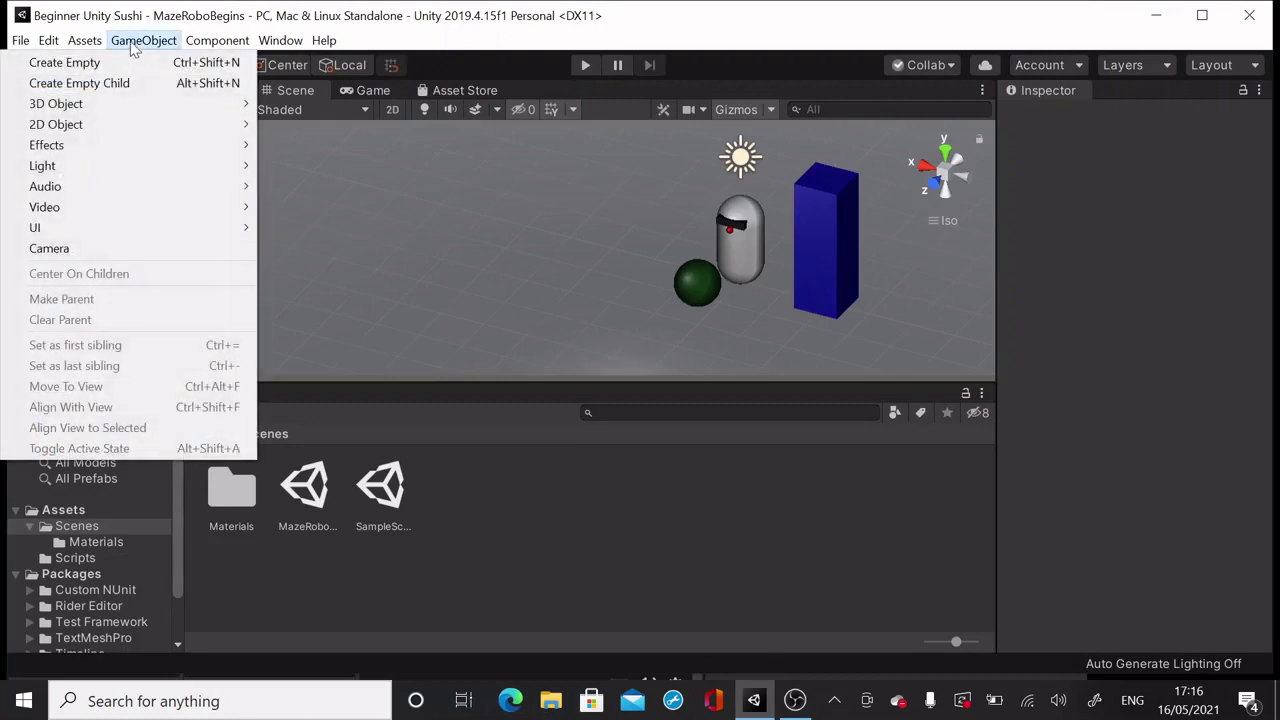
mouse_move(124, 106)
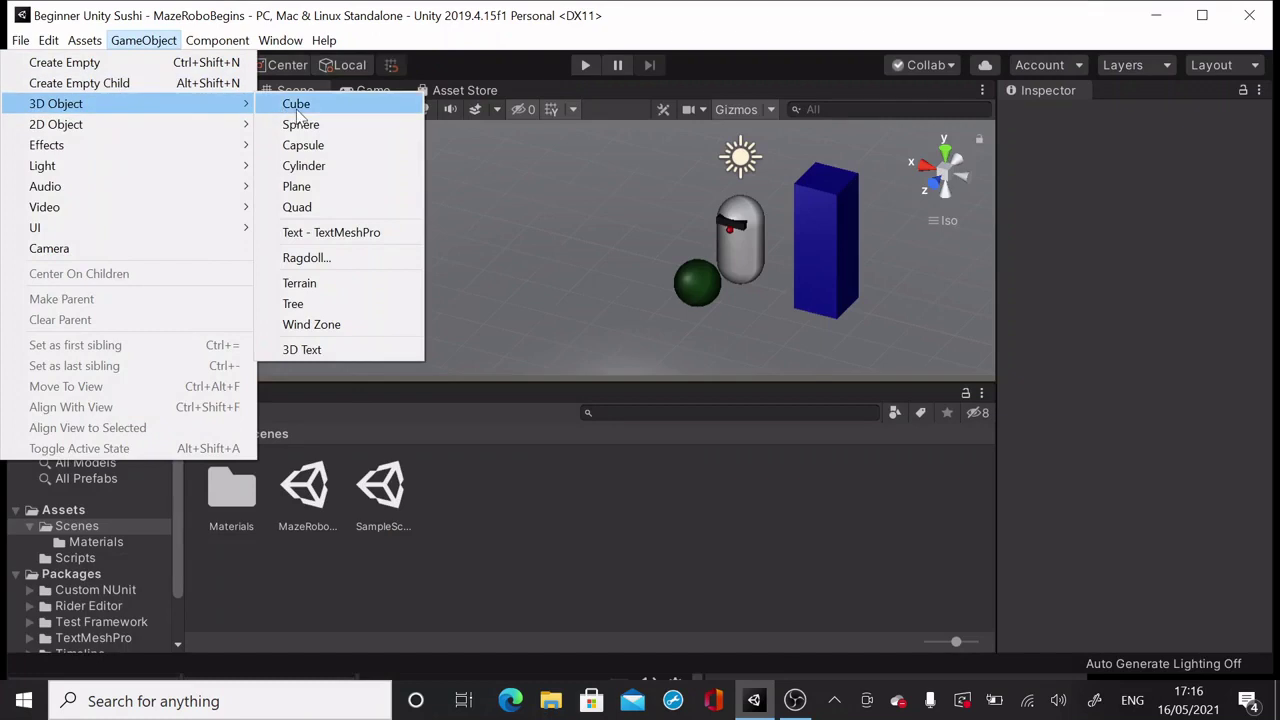
left_click(297, 106)
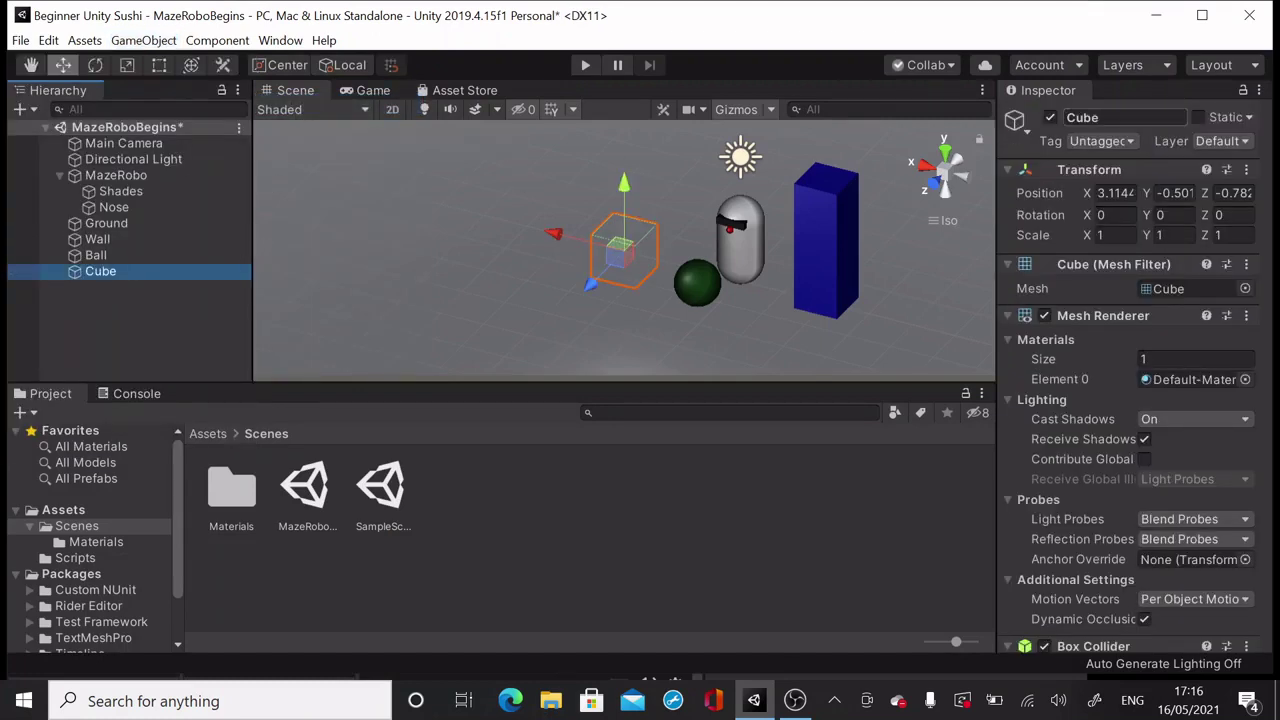
left_click(1104, 118)
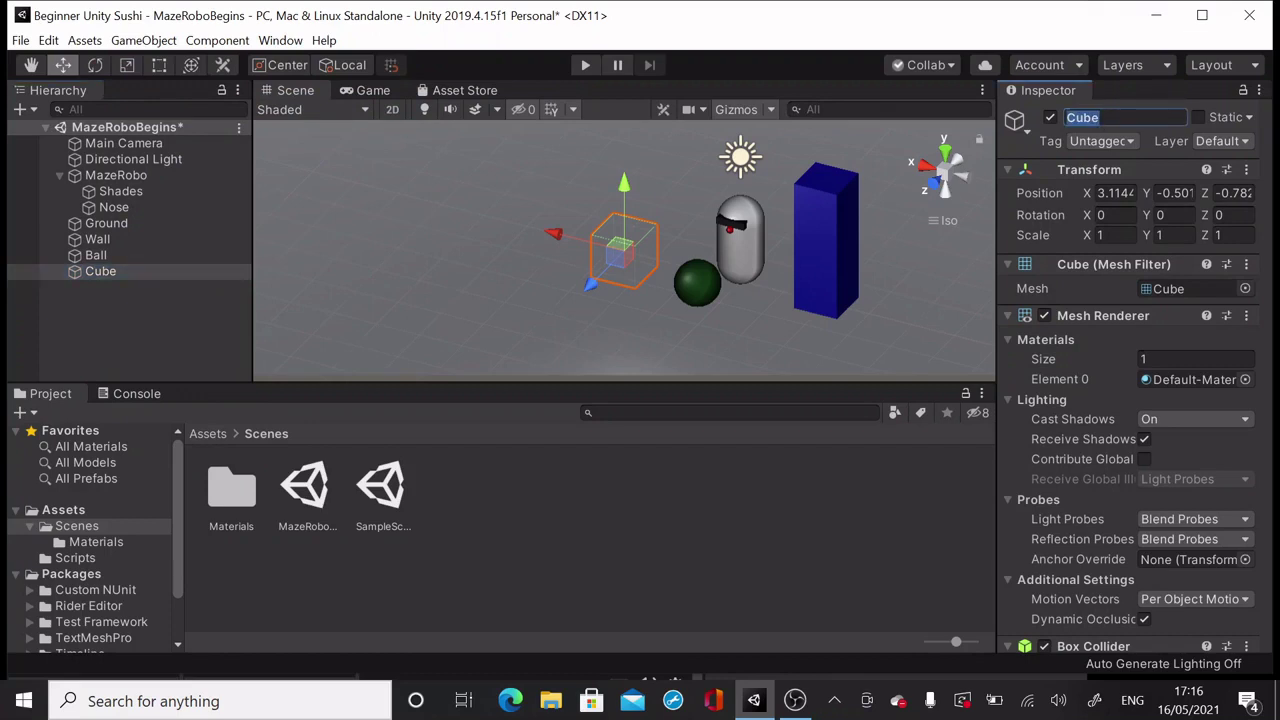
type("WinZone")
left_click(198, 274)
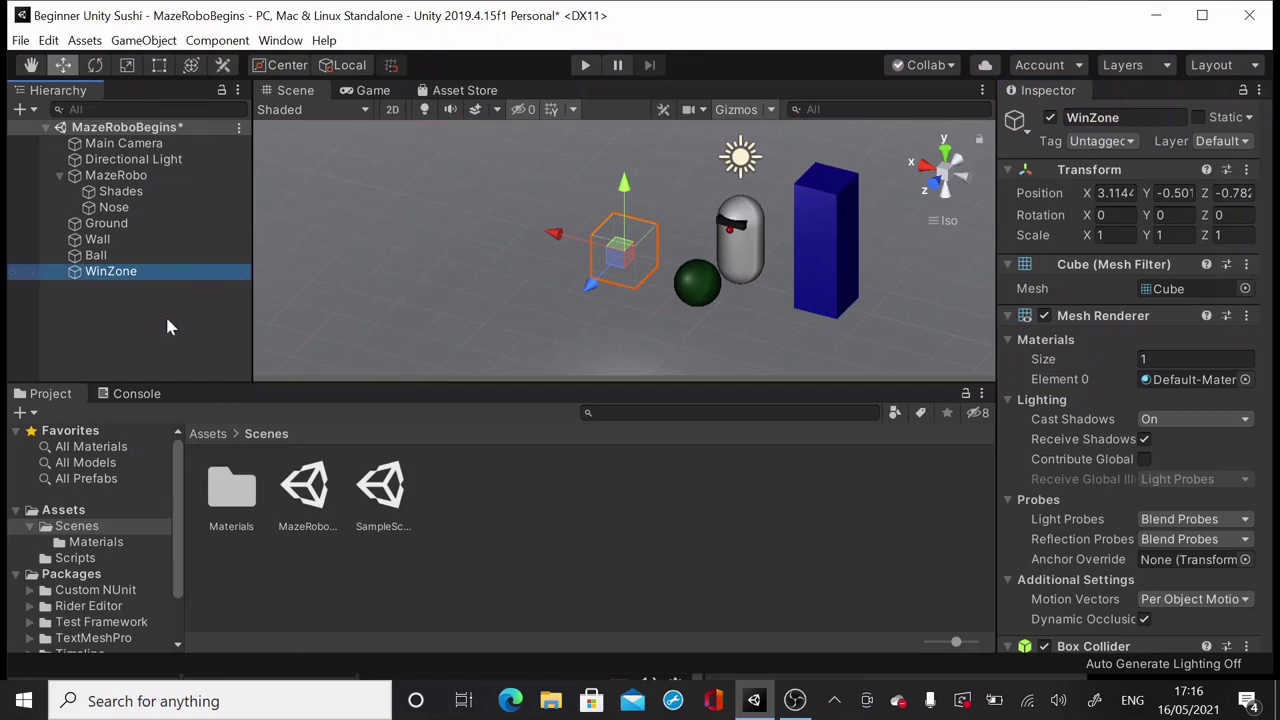
Create a new material named YellowWinZone in the Scenes/Materials folder
left_click(110, 541)
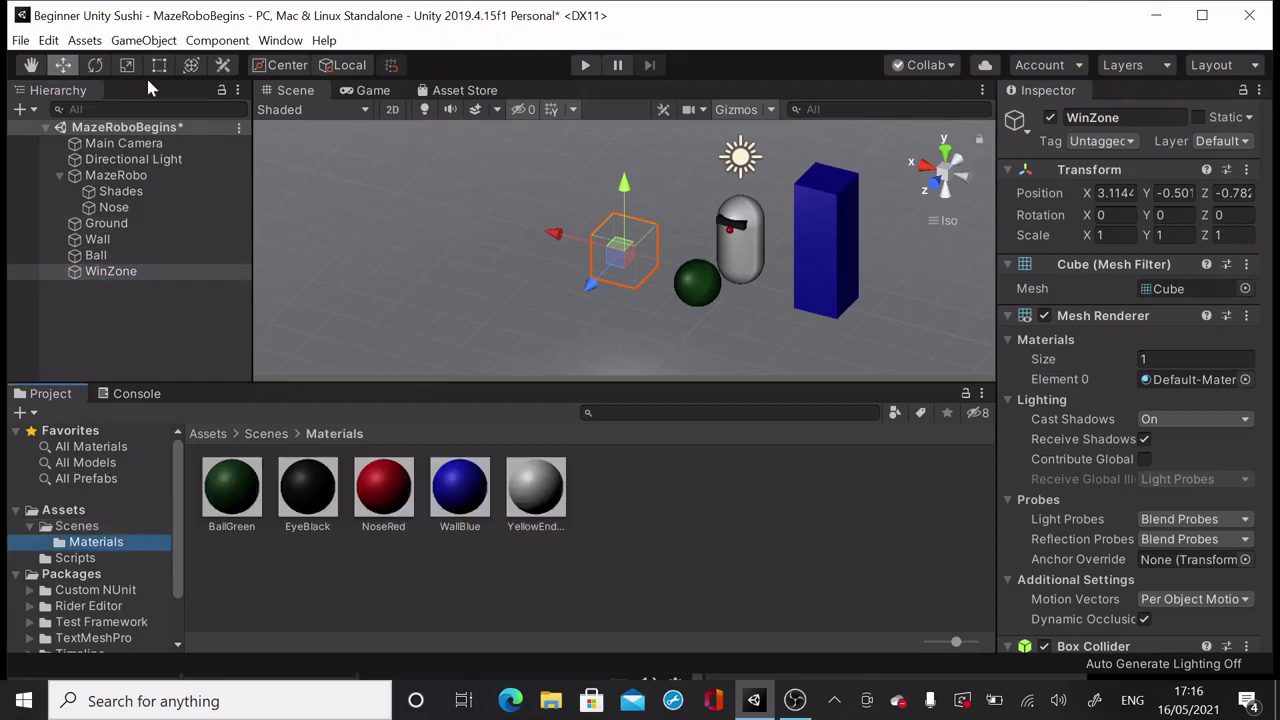
left_click(86, 41)
mouse_move(98, 62)
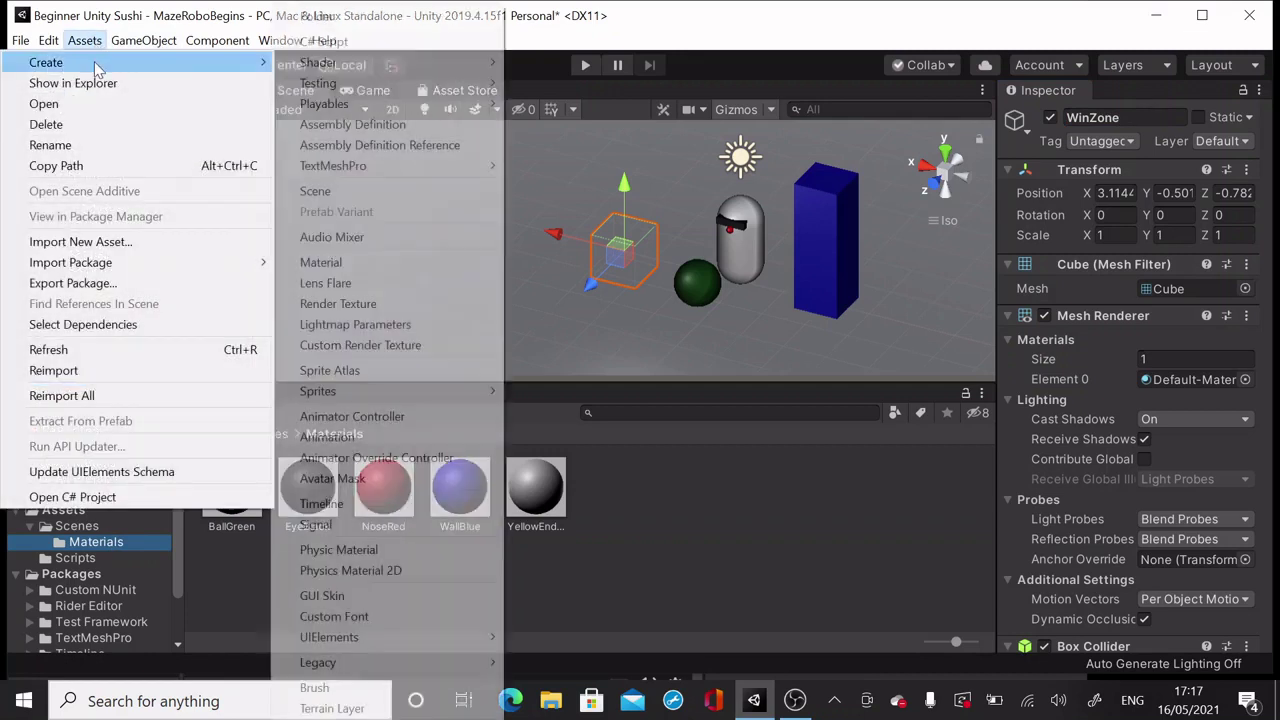
left_click(338, 263)
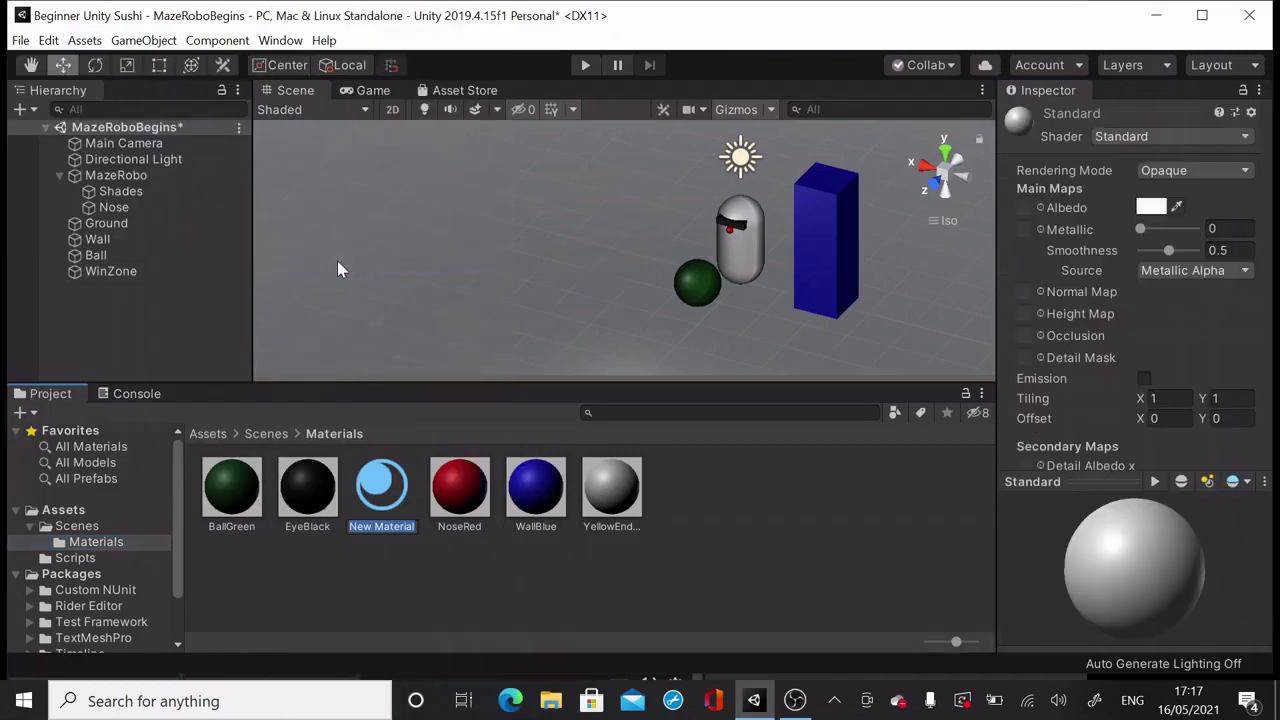
type("YellowWinZone")
key("Return")
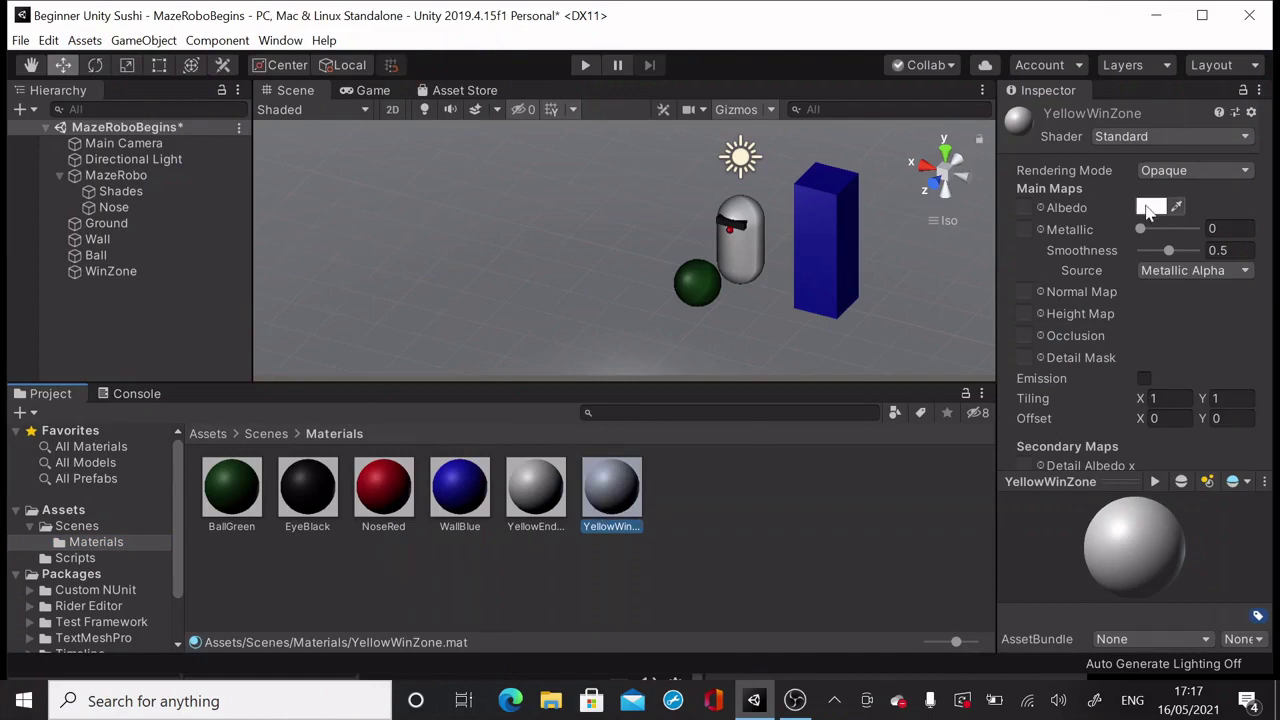
Set the YellowWinZone material's Albedo colour to bright yellow, about hex F4FB1F
left_click(1150, 206)
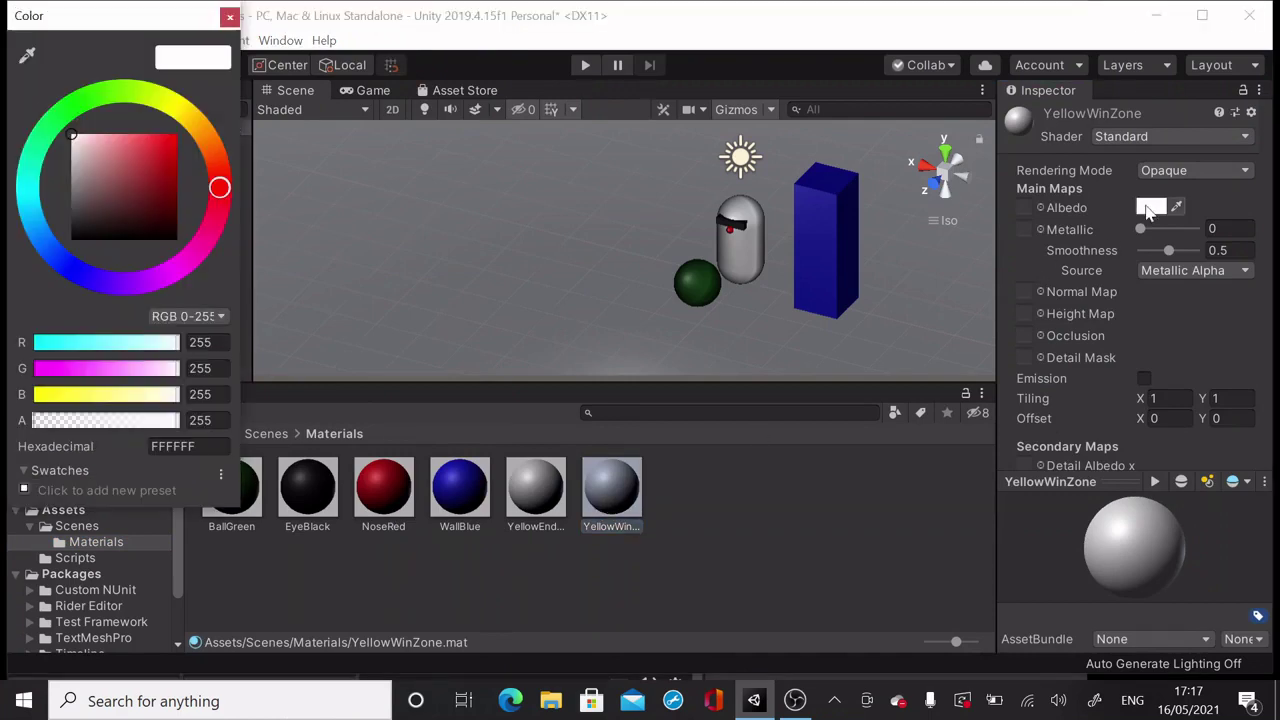
left_click(170, 103)
left_click(164, 137)
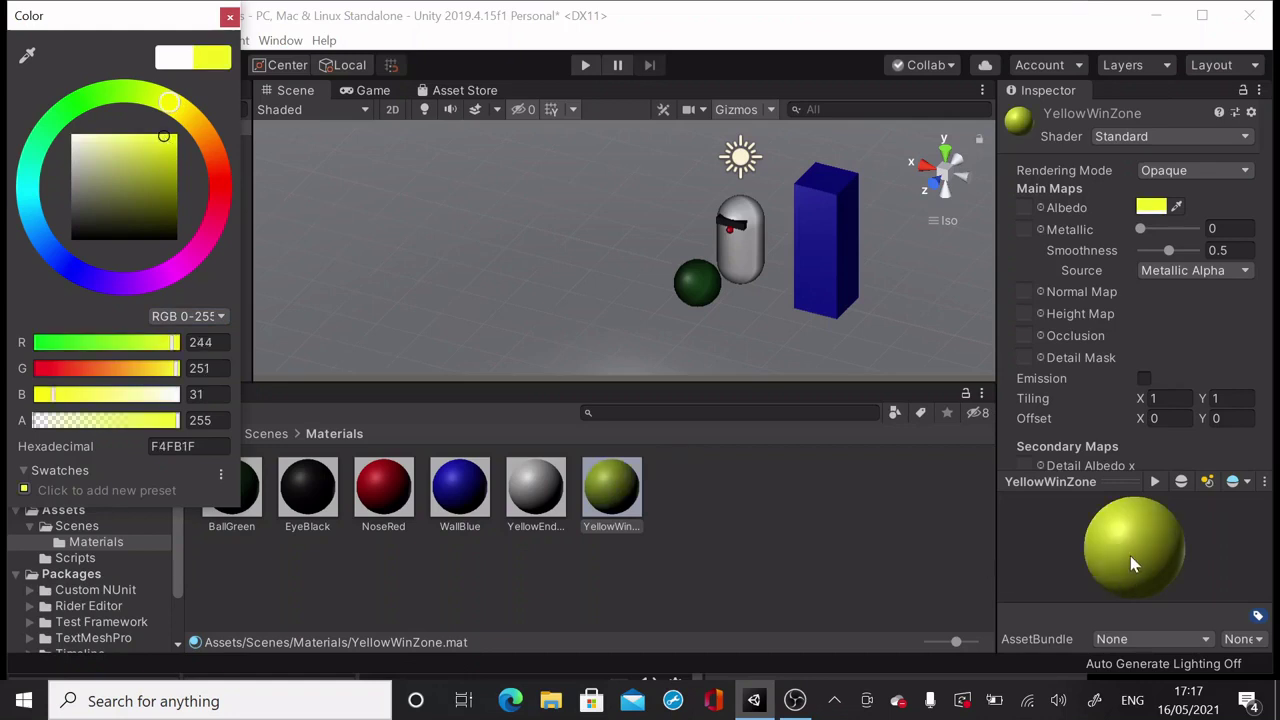
left_click(230, 17)
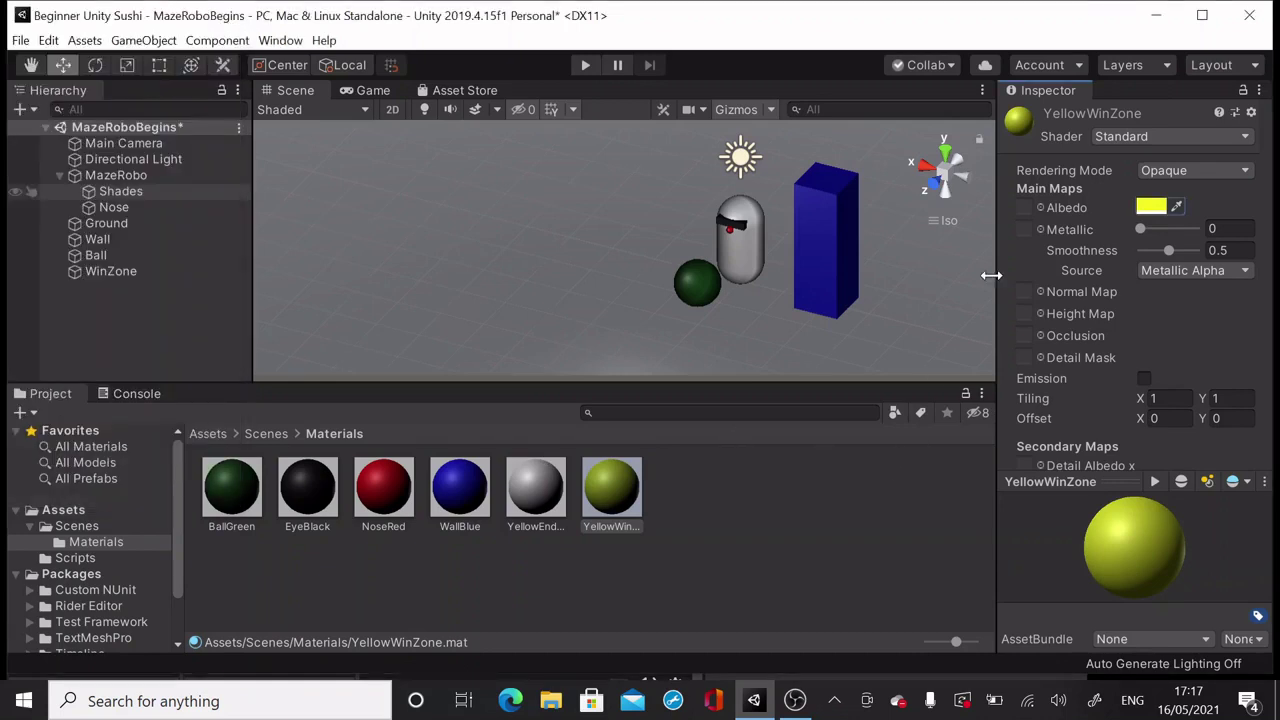
Assign the YellowWinZone material to Element 0 of the WinZone cube's Mesh Renderer
left_click(145, 274)
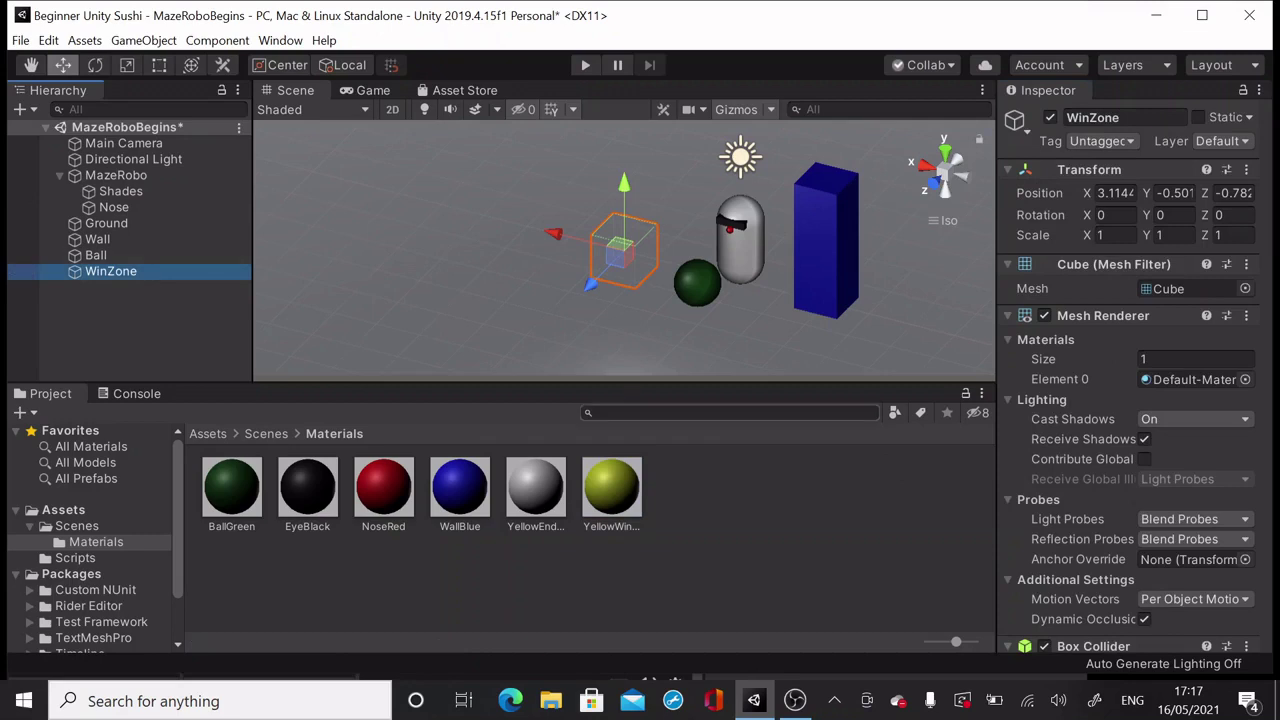
left_click(1245, 380)
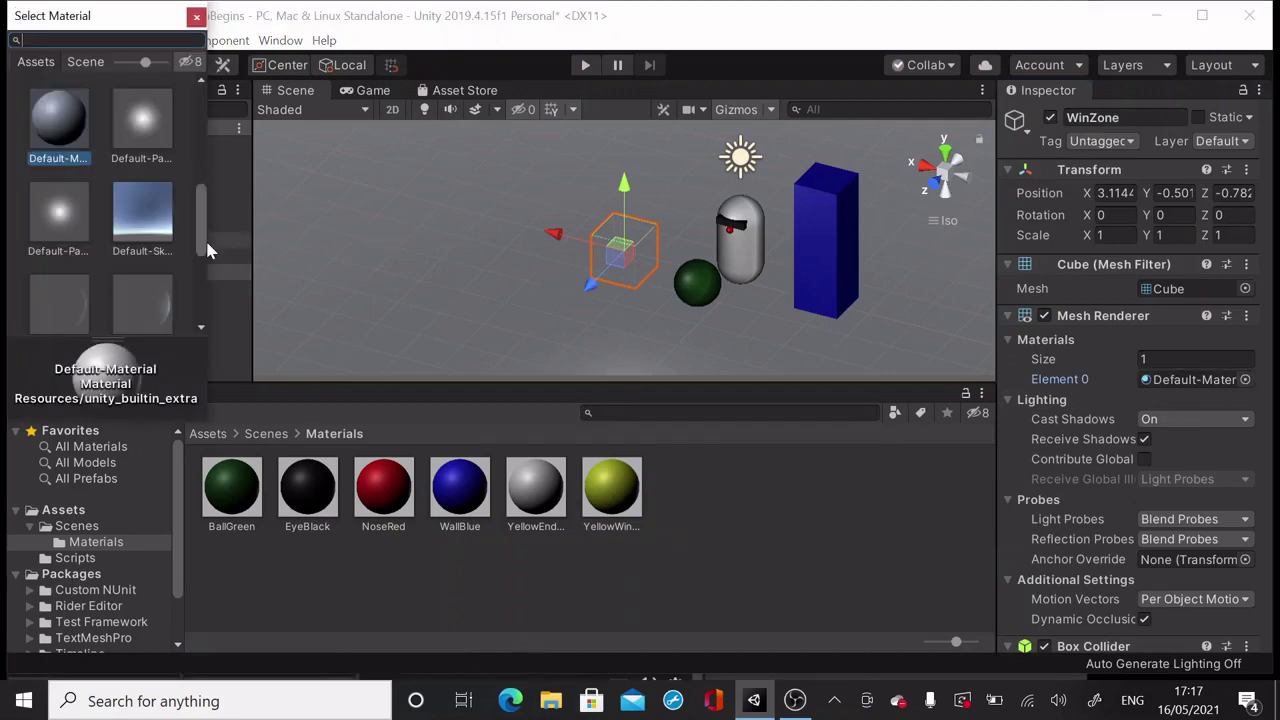
left_click_drag(204, 245, 190, 174)
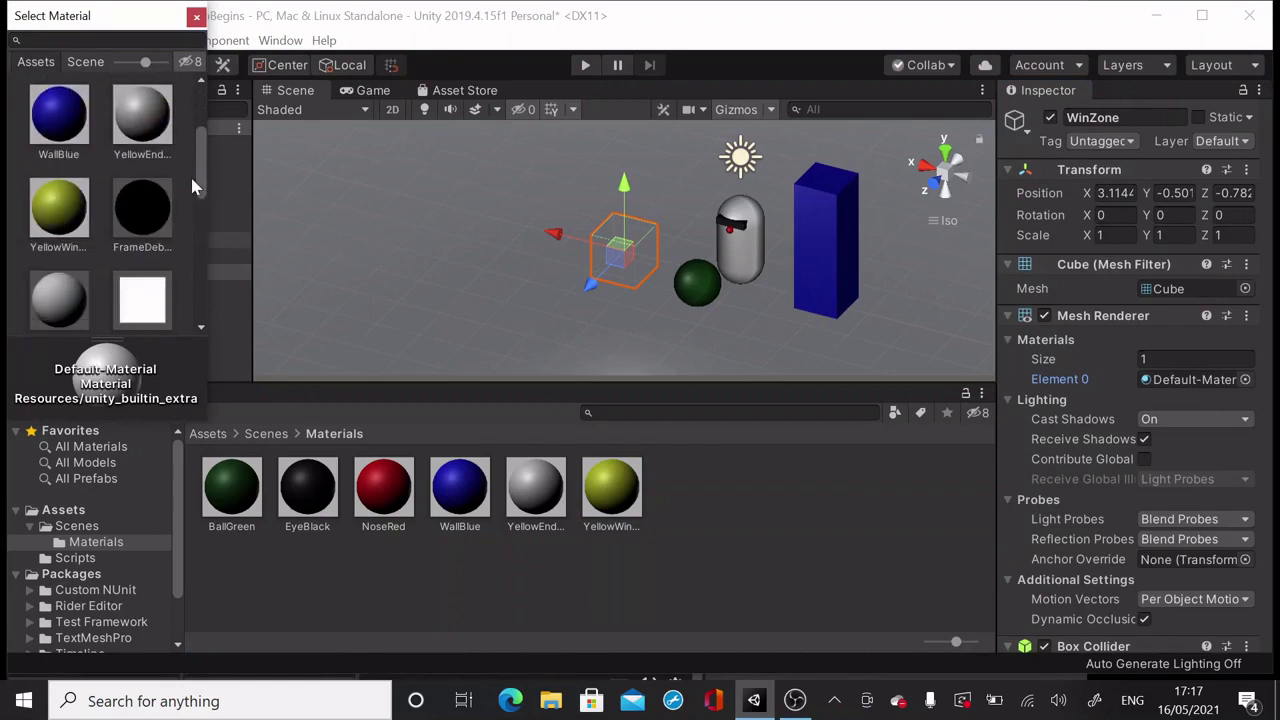
double_click(62, 222)
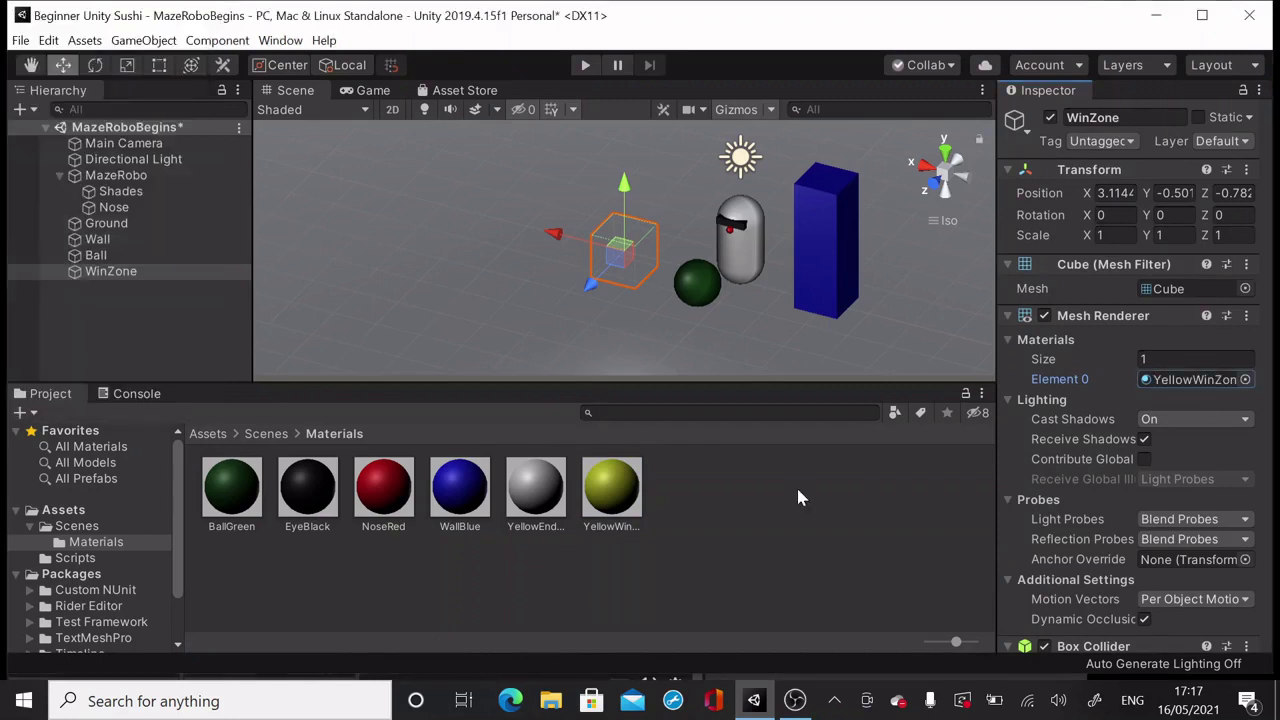
left_click(828, 521)
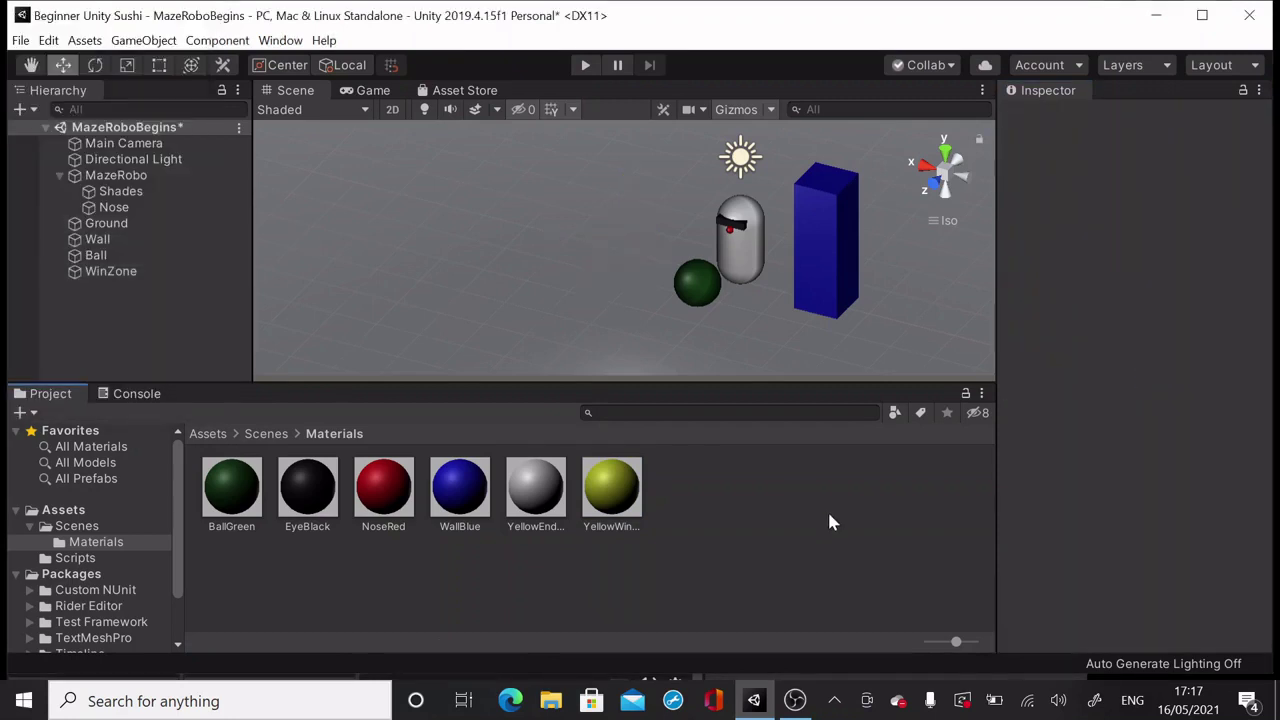
Set the WinZone's position to X 0, Y 0, Z 0 and save the scene
left_click(170, 272)
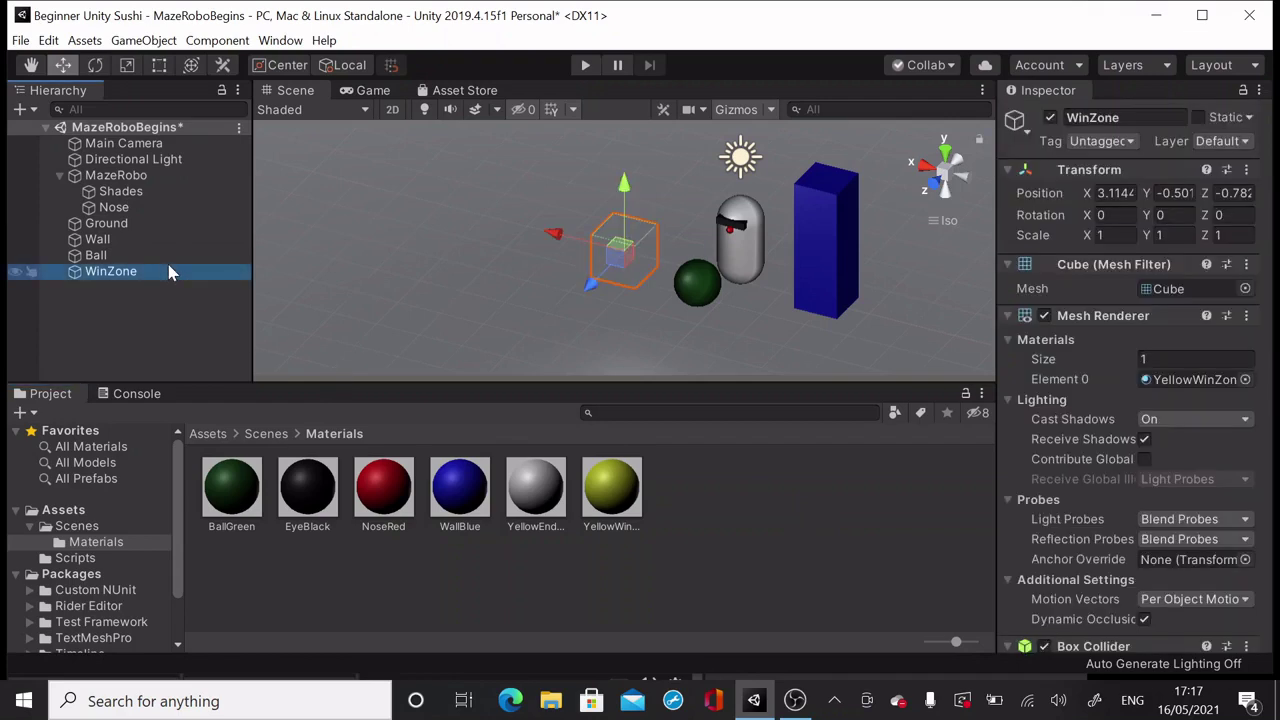
left_click(1116, 193)
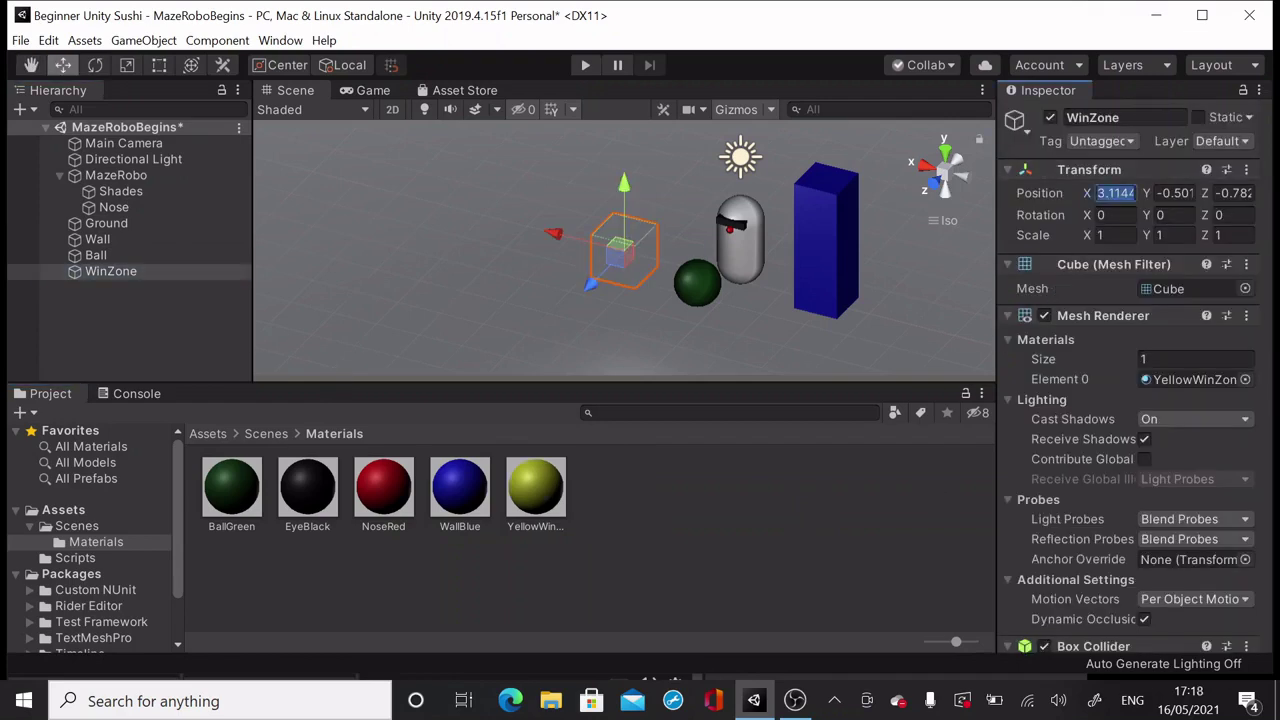
type("0")
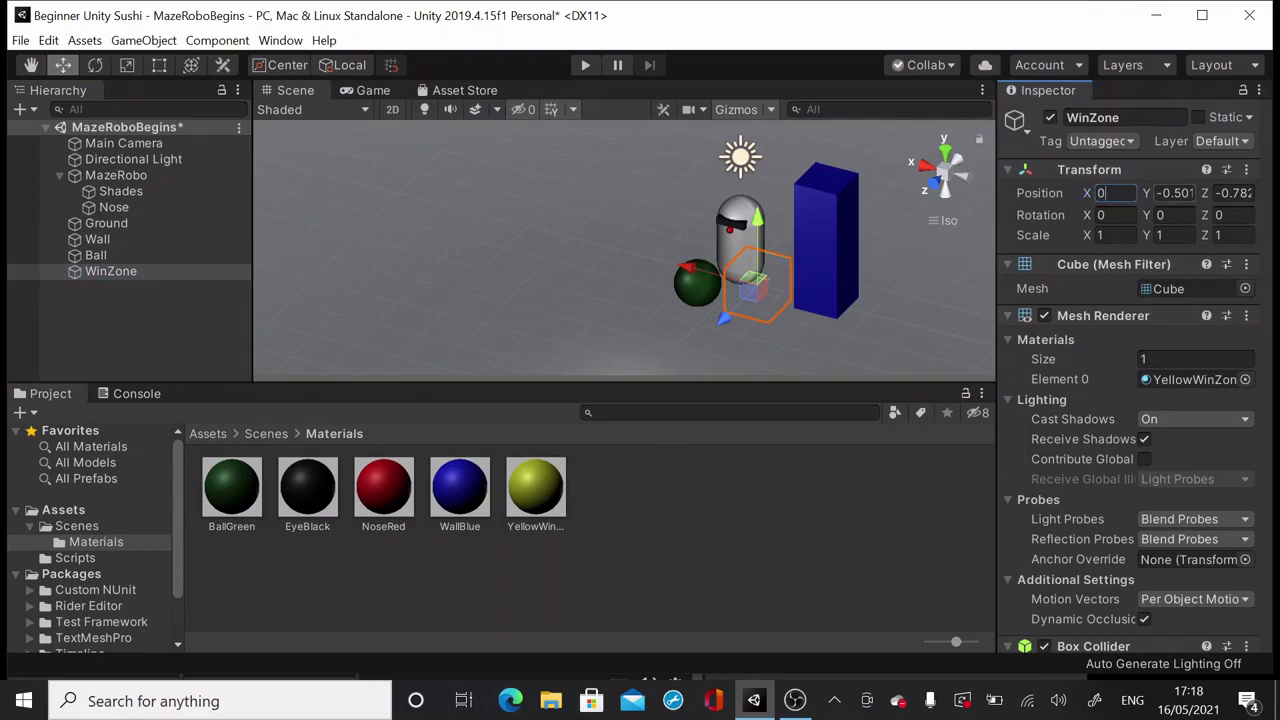
key("Tab")
type("0")
key("Tab")
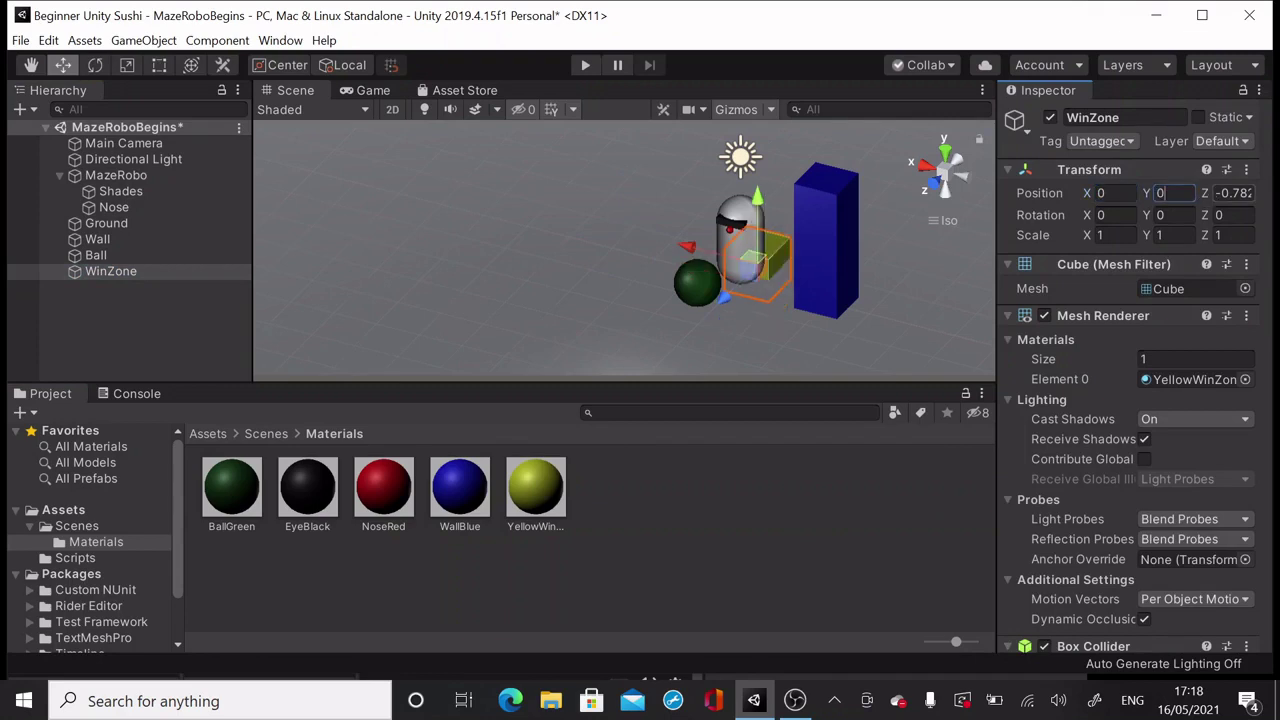
type("0")
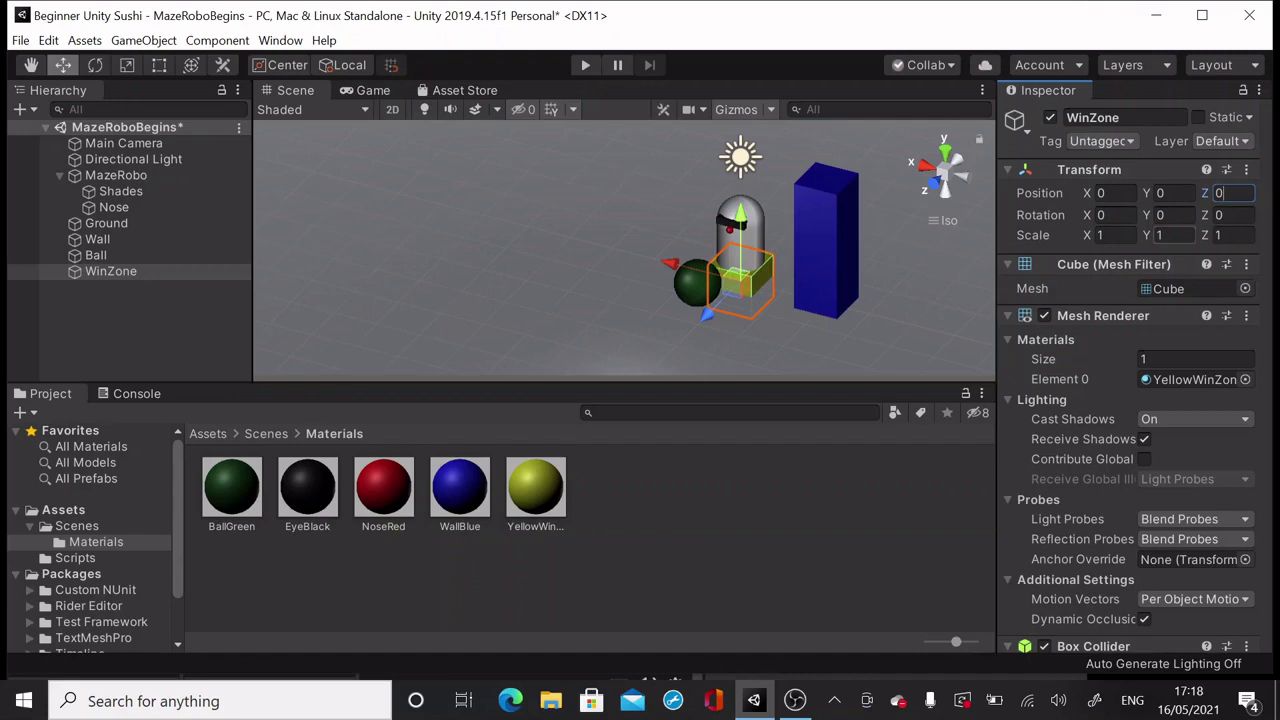
left_click(568, 244)
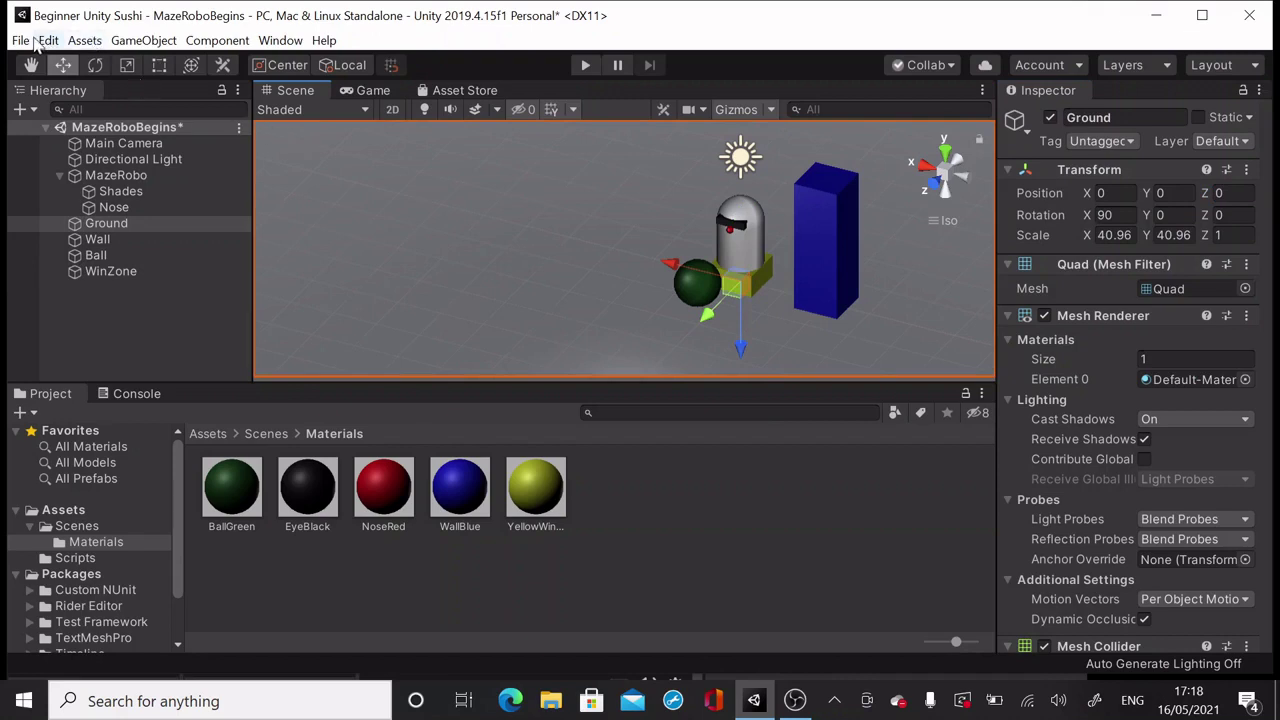
left_click(20, 40)
left_click(30, 108)
Enable Is Trigger on the WinZone's Box Collider
left_click(112, 272)
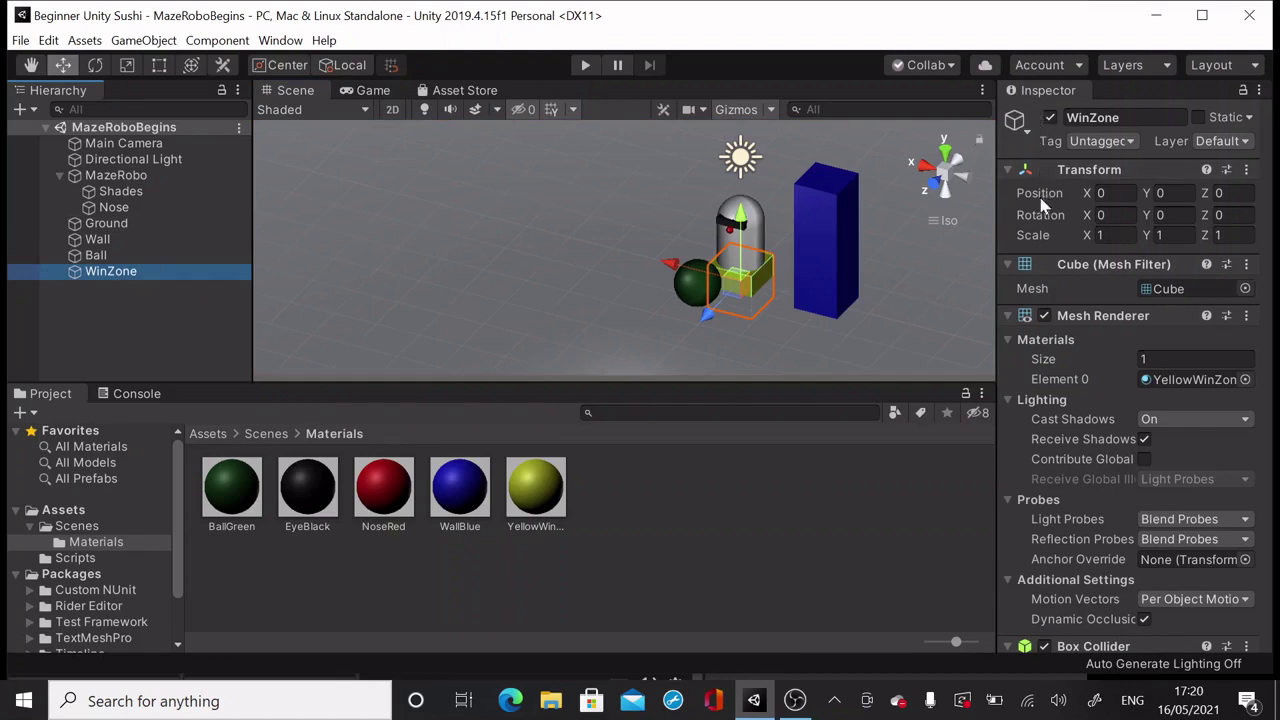
scroll(1086, 372, "down", 5)
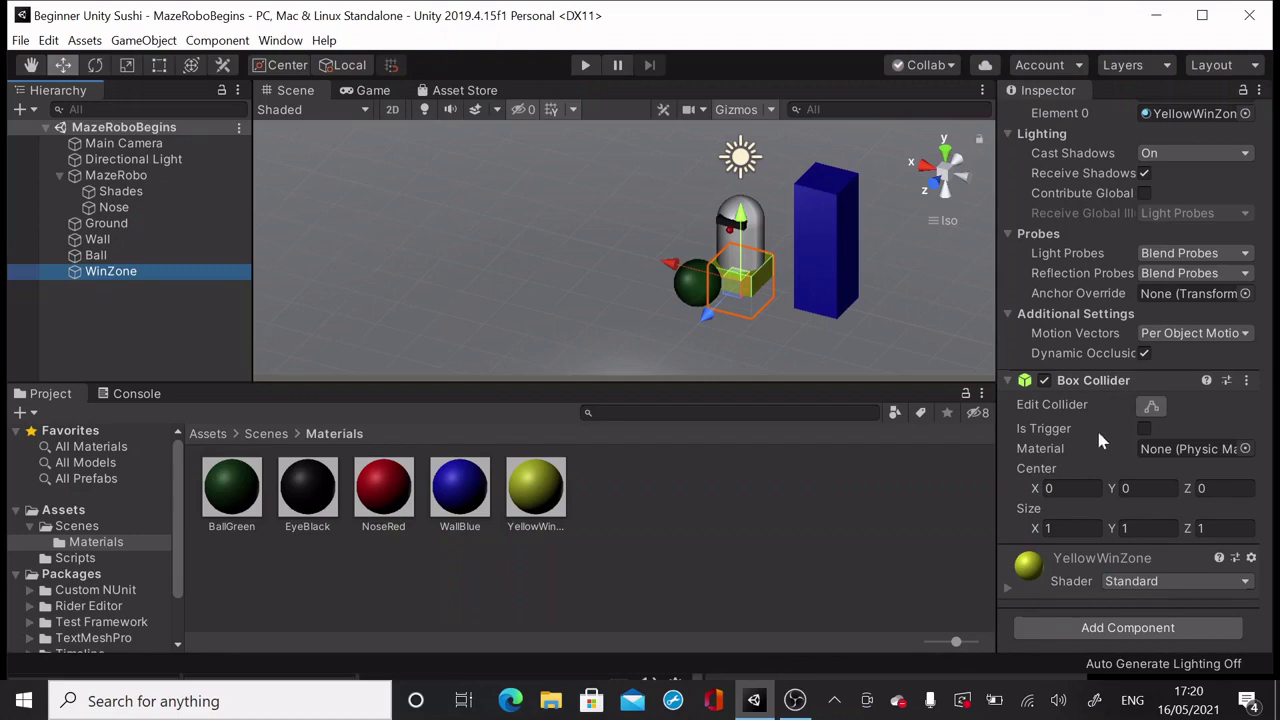
left_click(1144, 429)
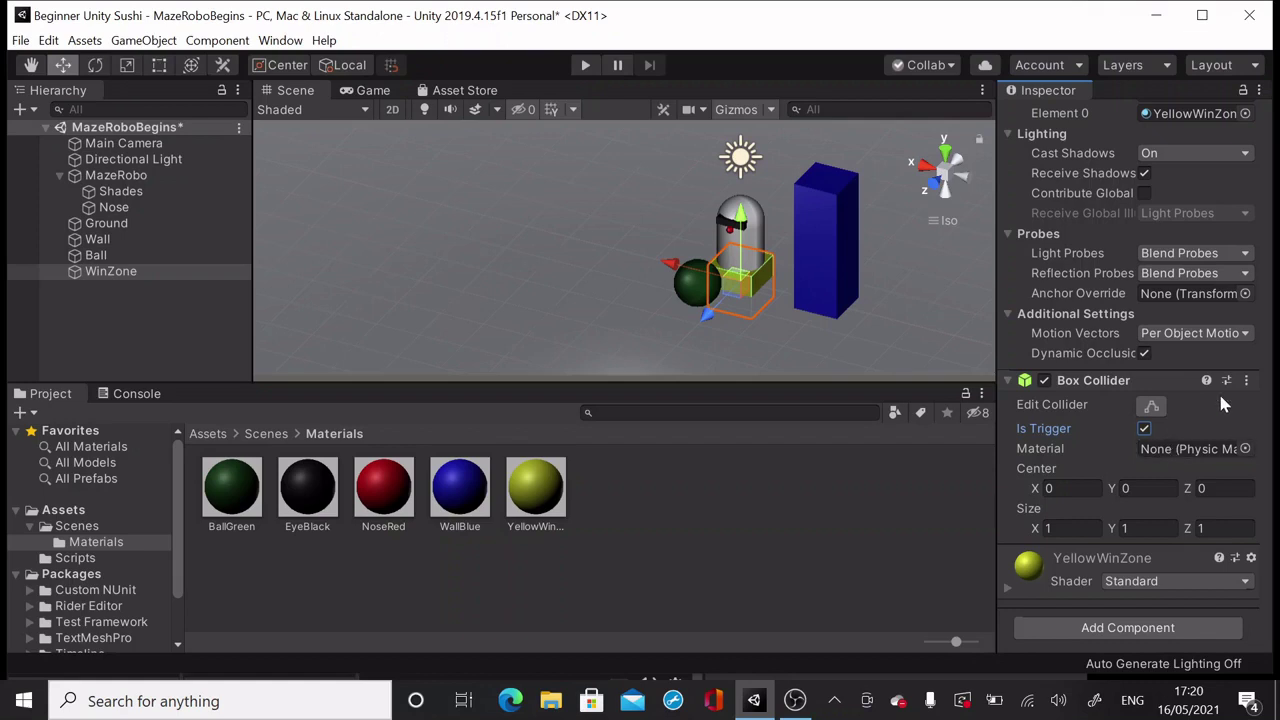
Set the WinZone's X position to -5
scroll(1220, 398, "up", 5)
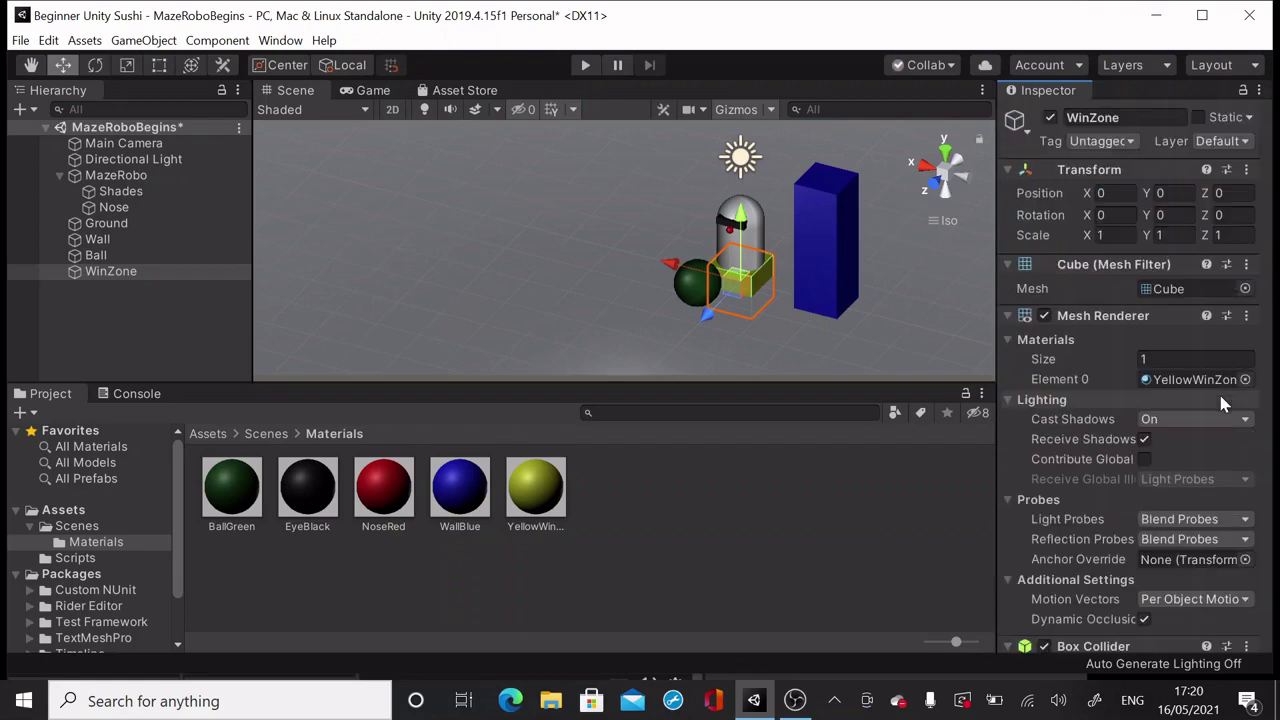
left_click(1112, 193)
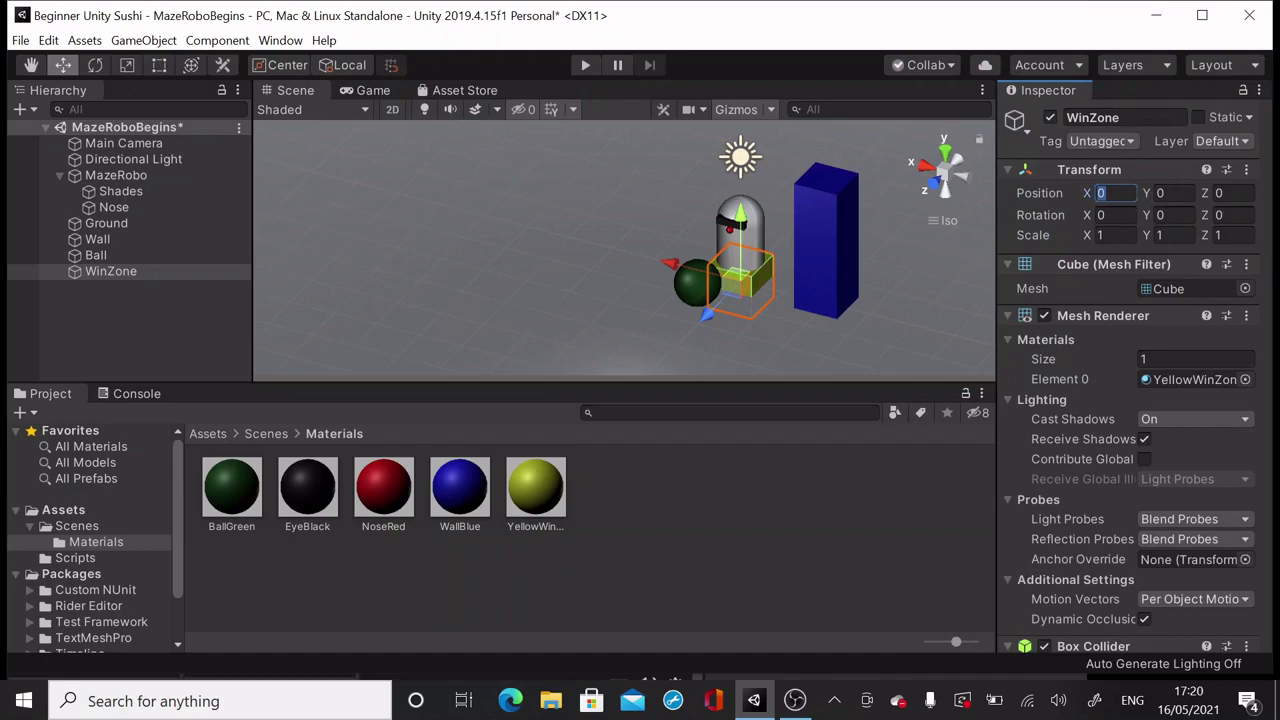
type("-5")
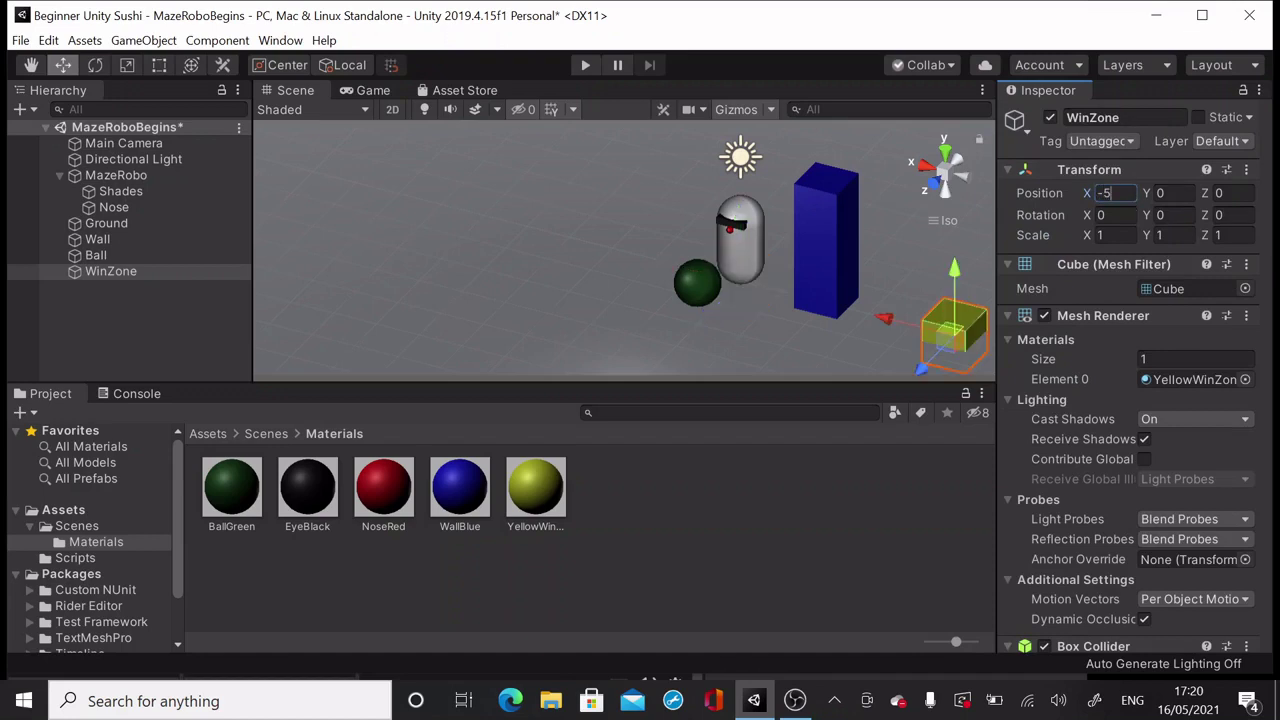
Set the WinZone's position to Y 1 and Z -2 and save the scene
key("Tab")
type("1")
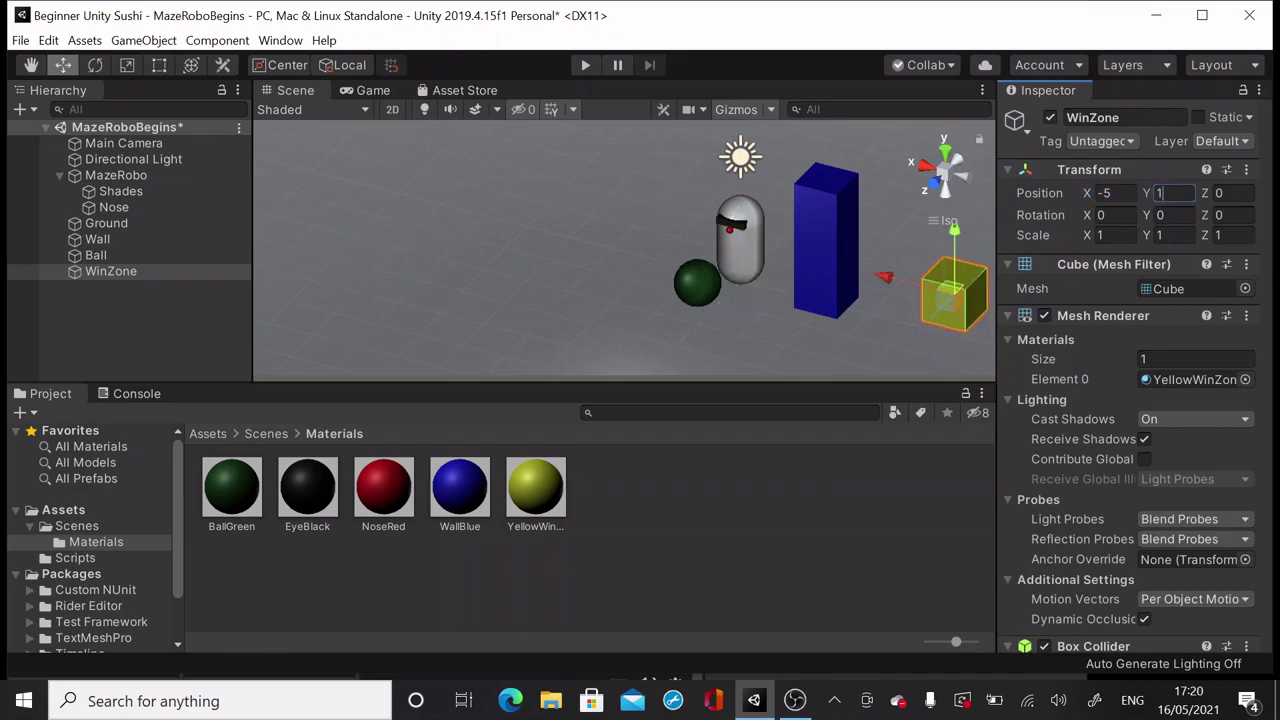
key("Tab")
type("-2")
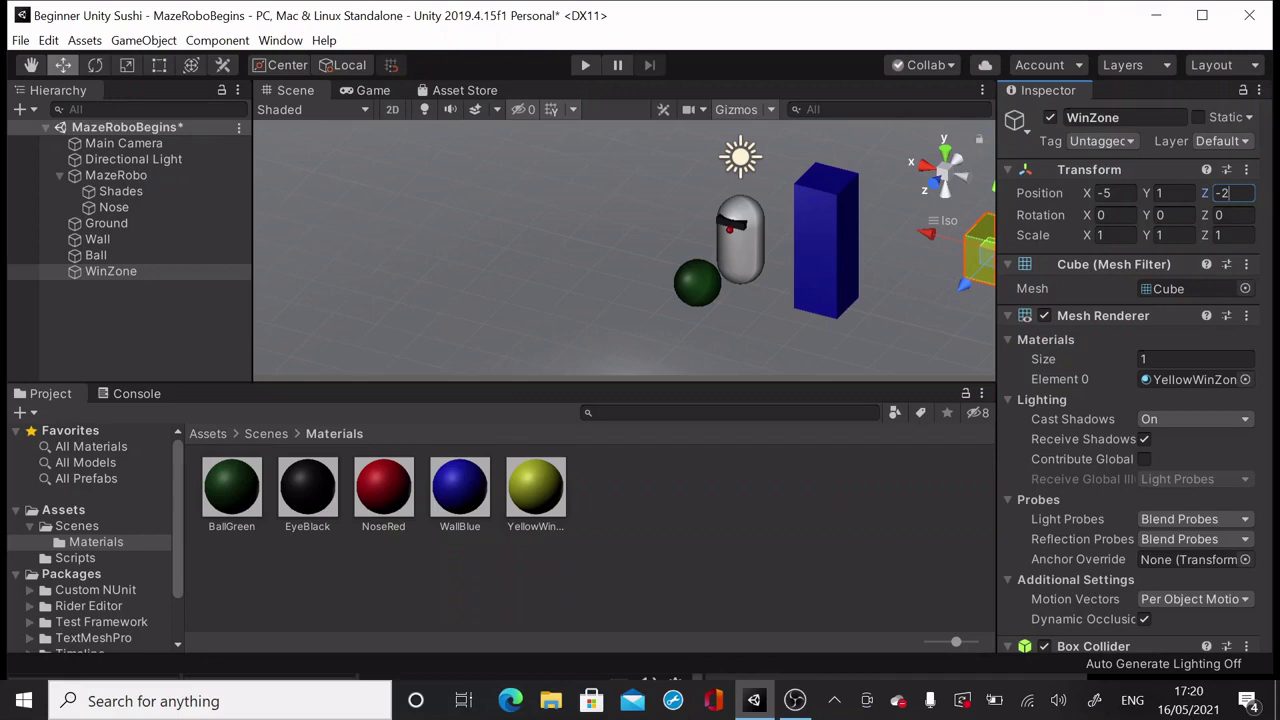
left_click(20, 40)
left_click(33, 106)
Create a new tag named Ball in the project's tag list, starting from the Ball object
left_click(160, 257)
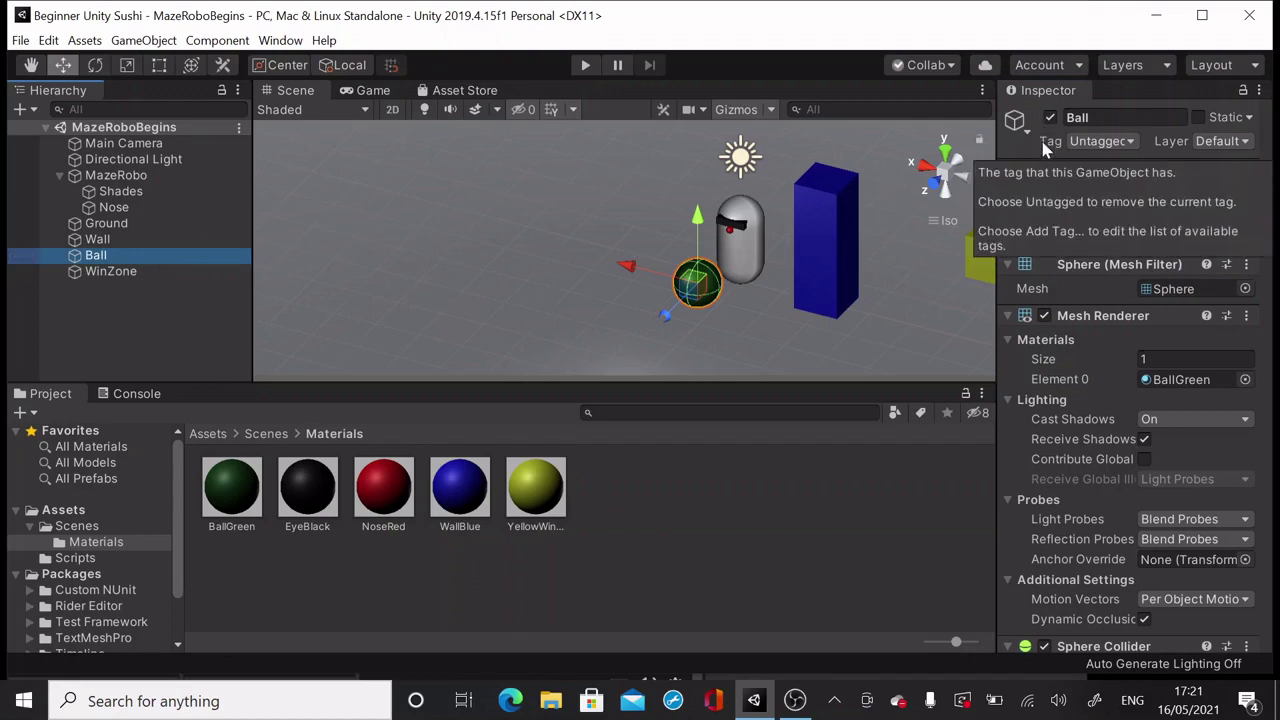
left_click(1127, 143)
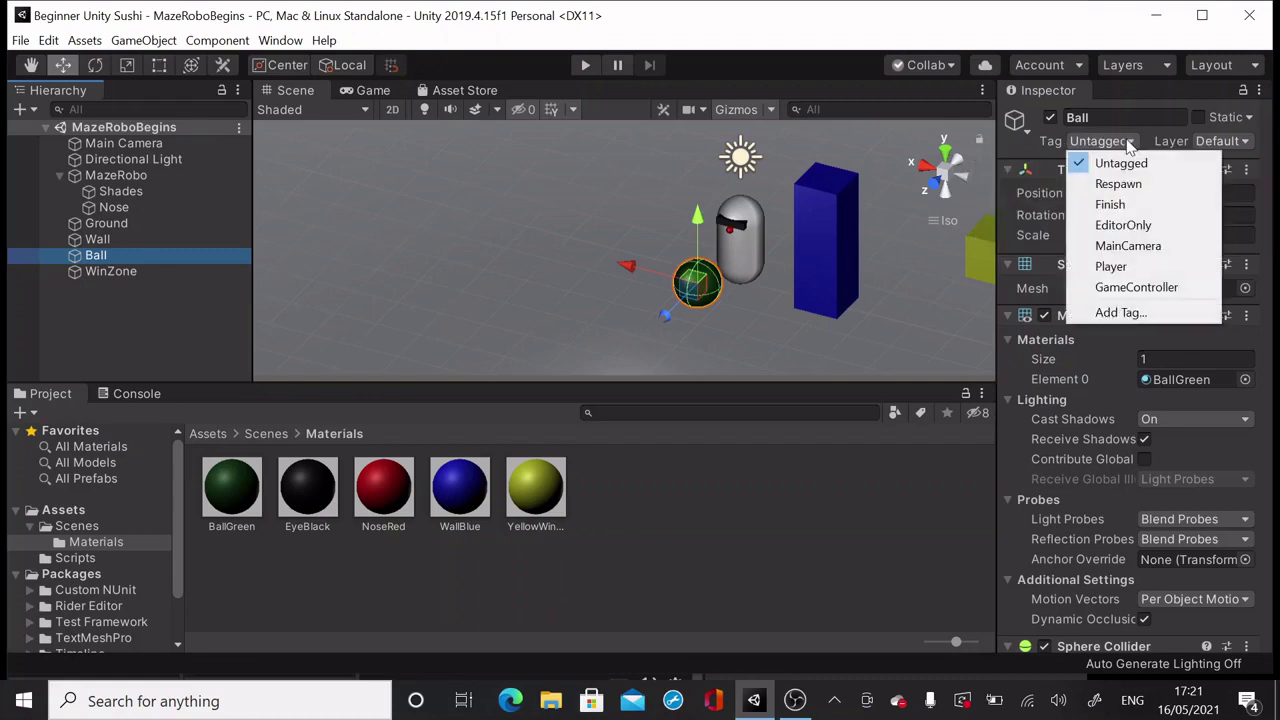
left_click(1158, 314)
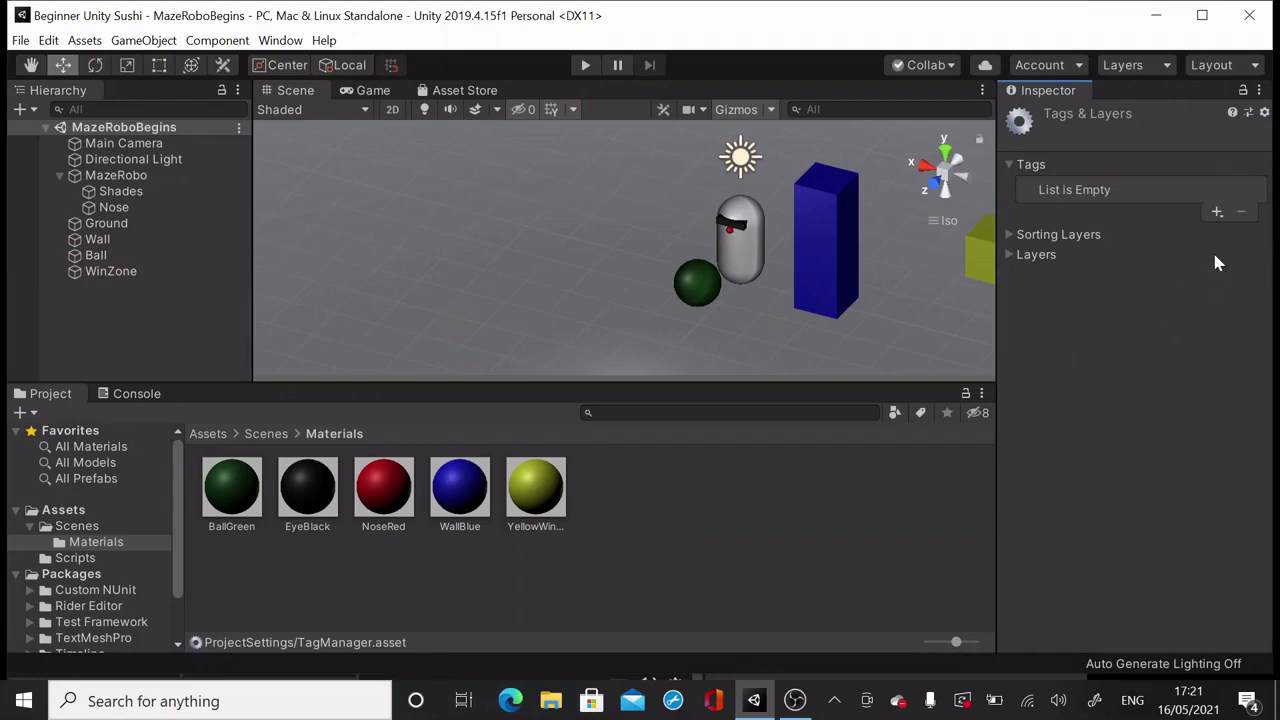
left_click(1217, 212)
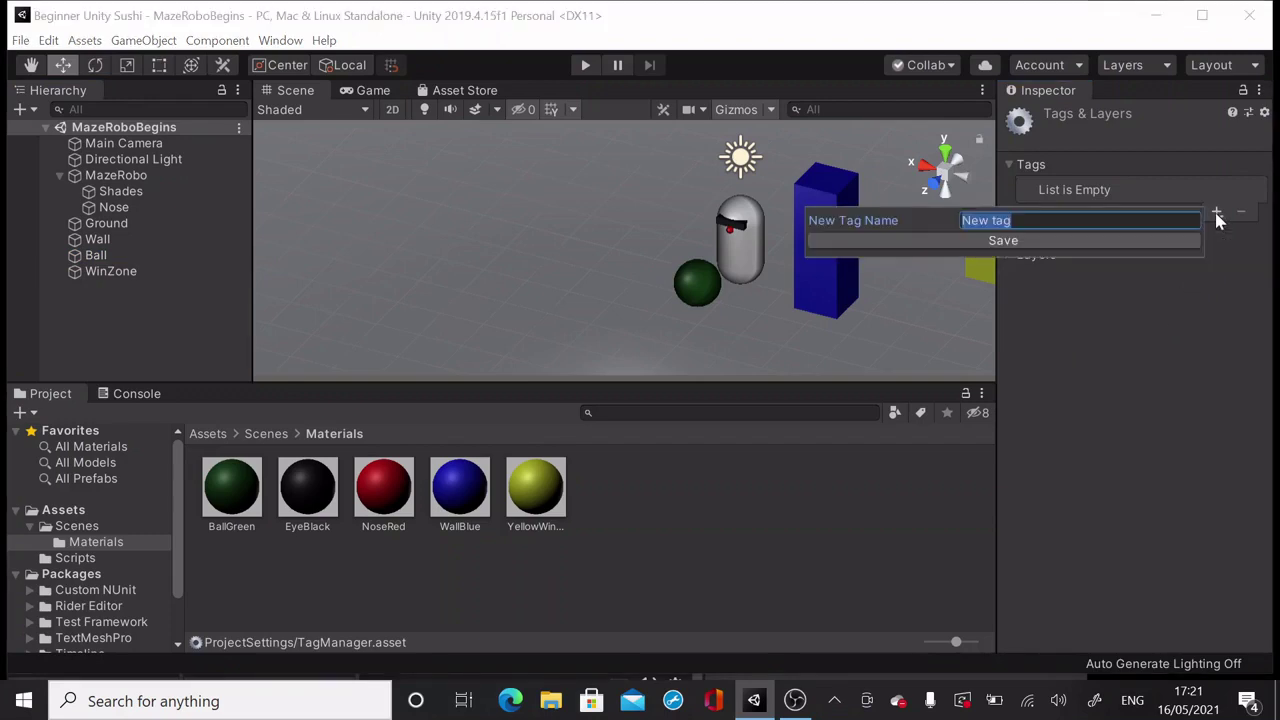
type("Ball")
left_click(1087, 245)
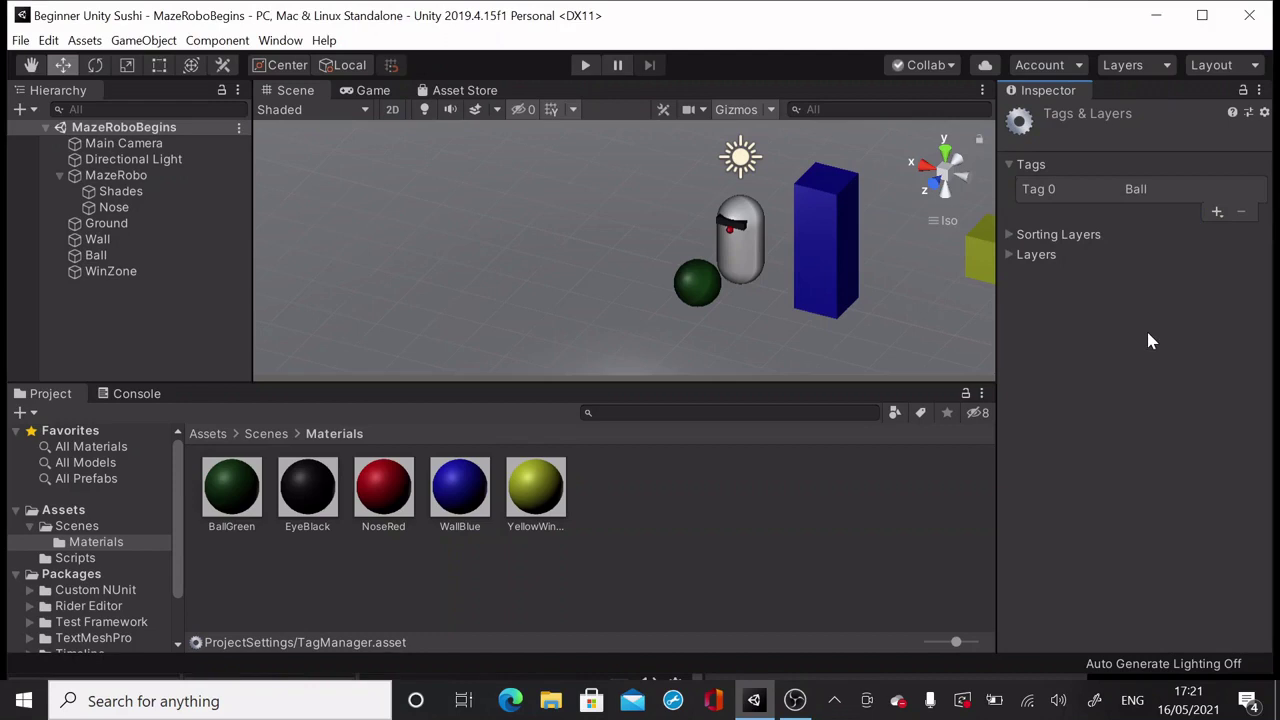
Assign the Ball tag to the Ball object
left_click(175, 260)
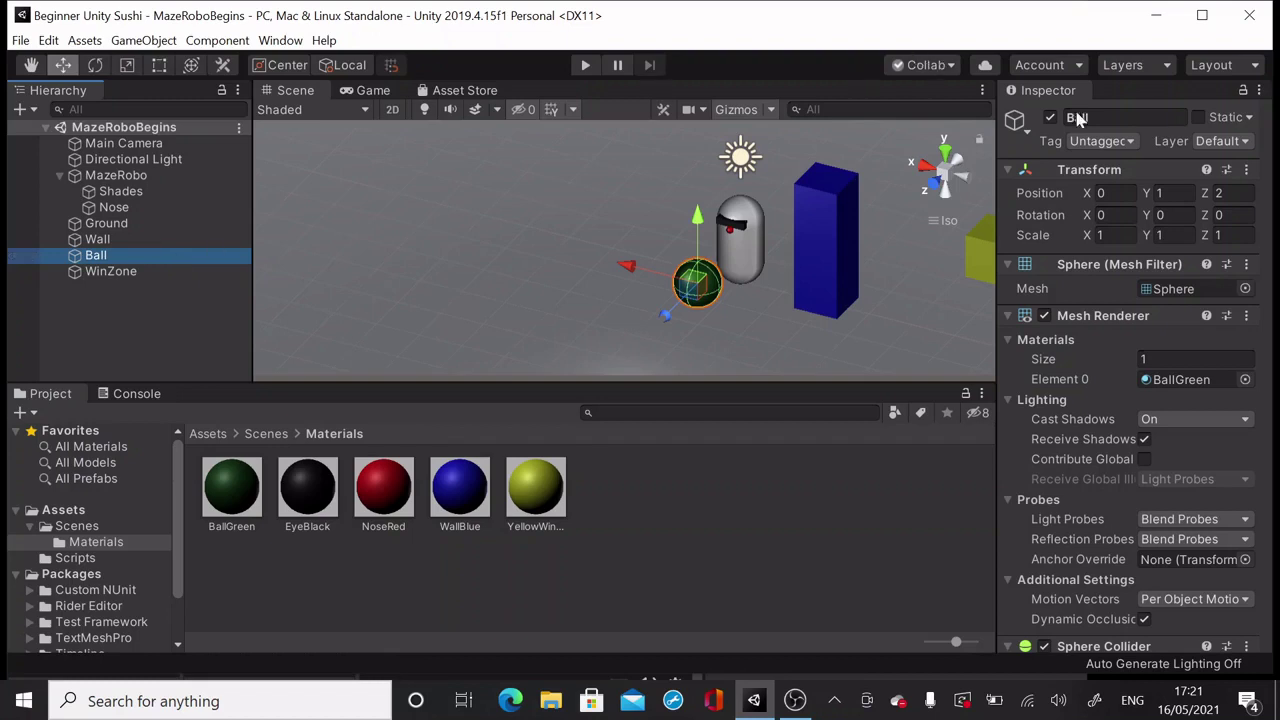
left_click(1132, 143)
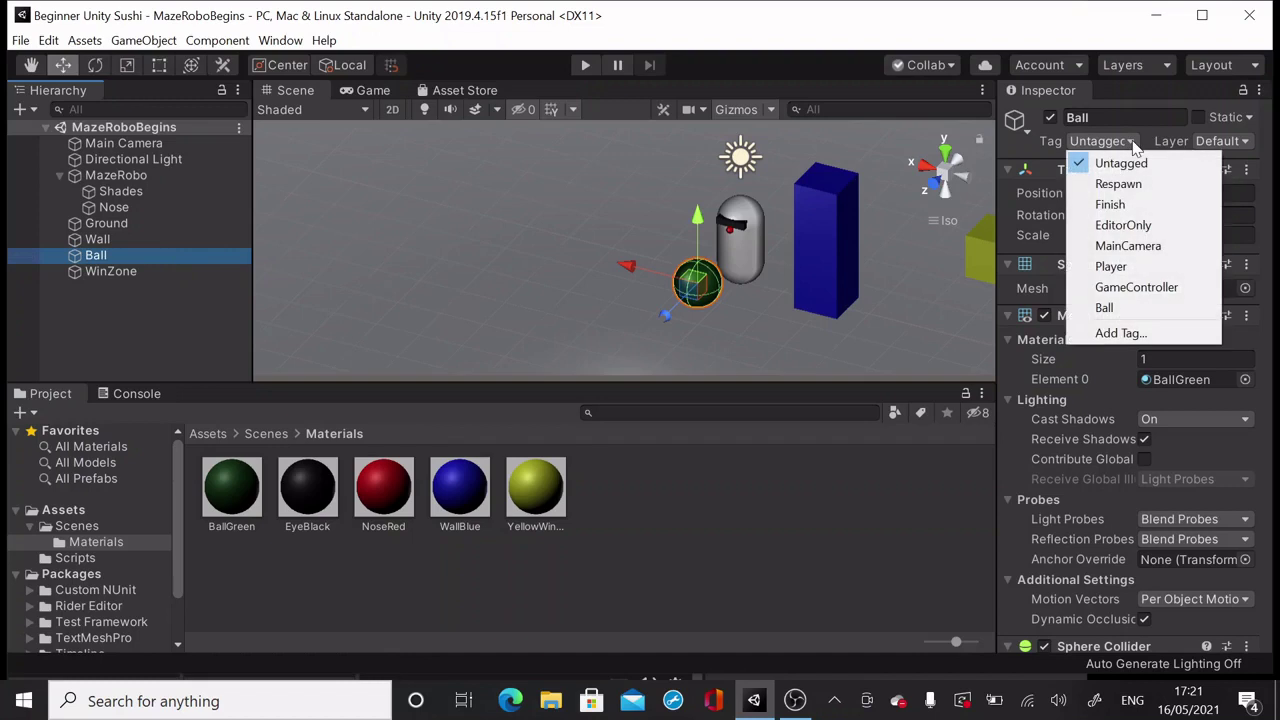
left_click(1143, 310)
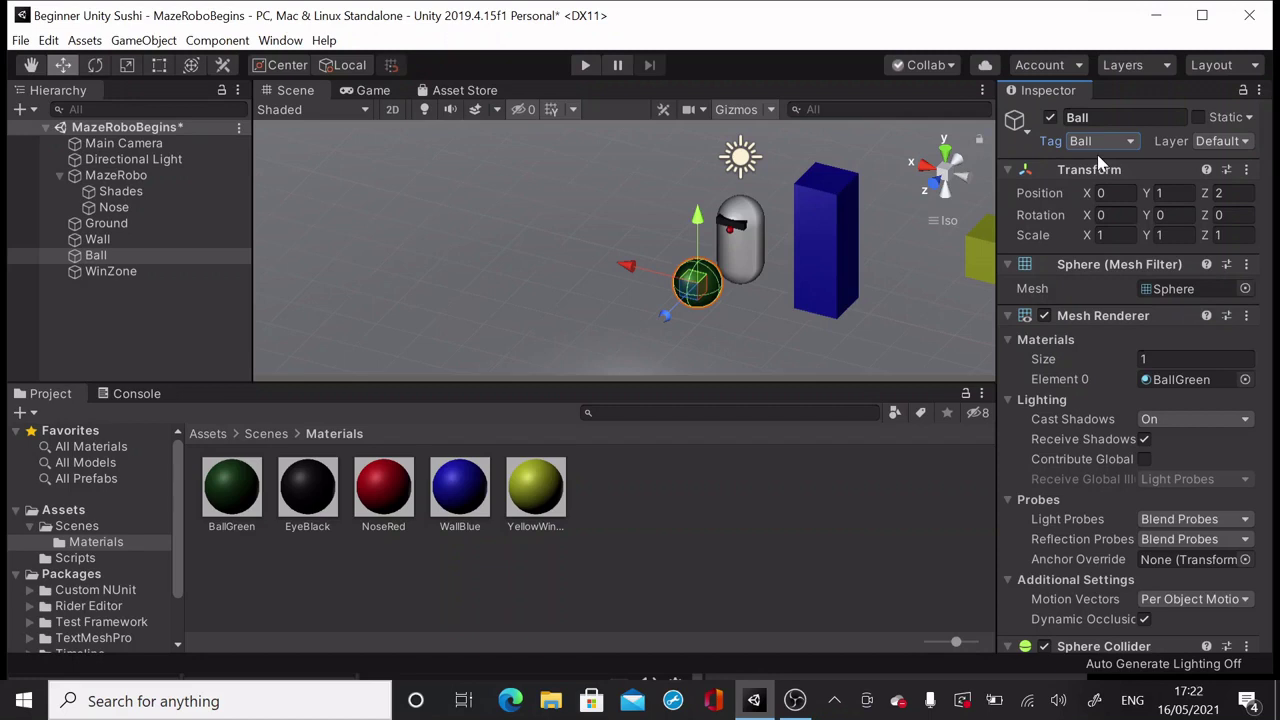
left_click(164, 42)
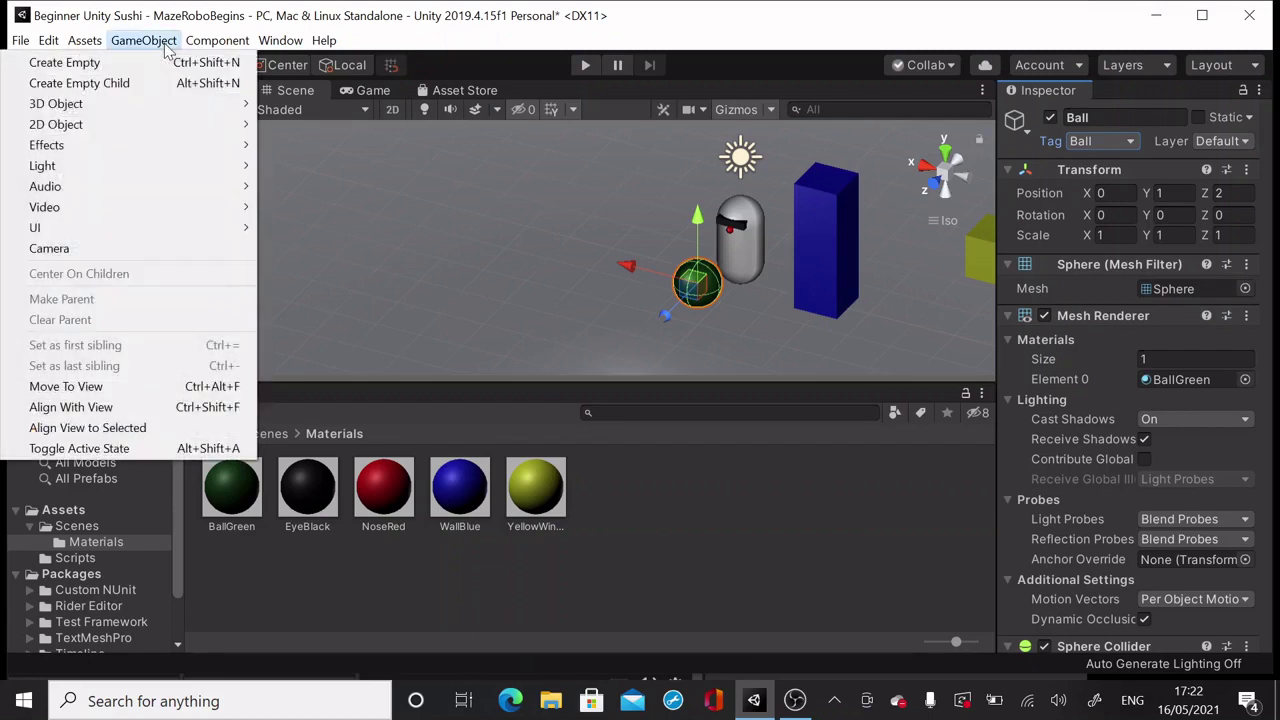
mouse_move(139, 148)
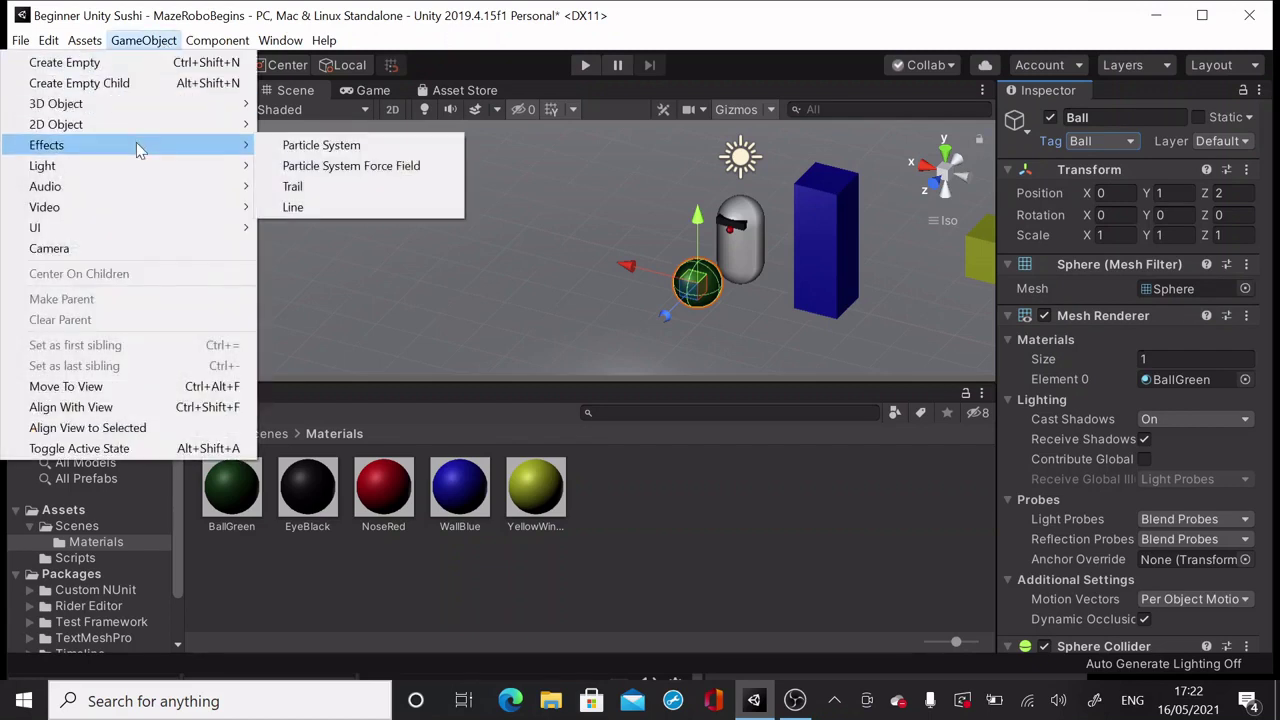
left_click(300, 147)
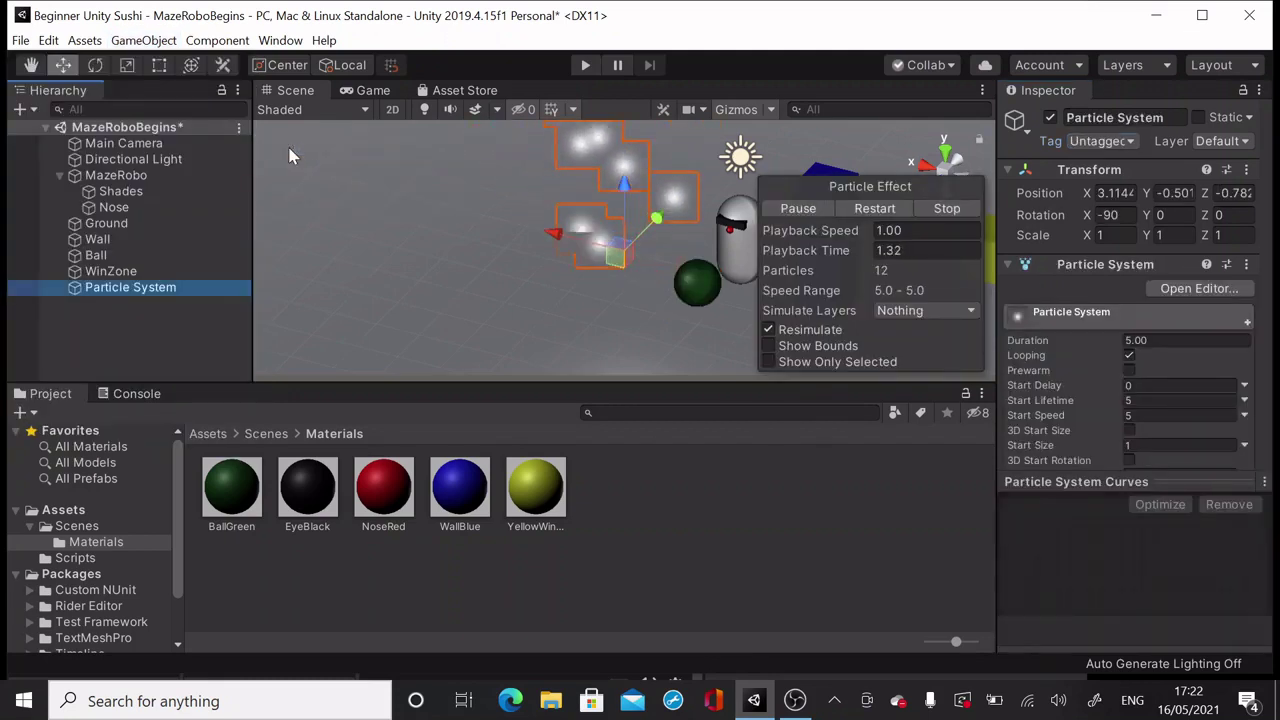
key("ctrl+z")
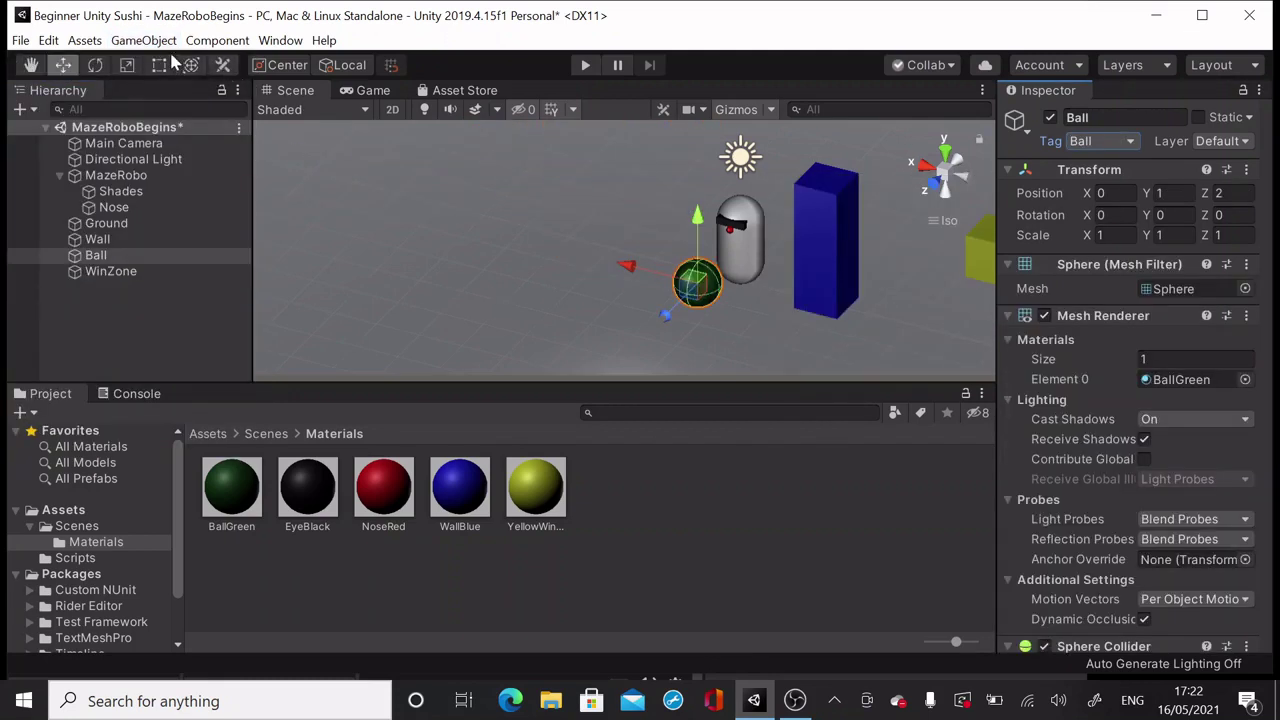
Add a Particle System effect named Fireworks to the scene and deactivate the object
left_click(145, 41)
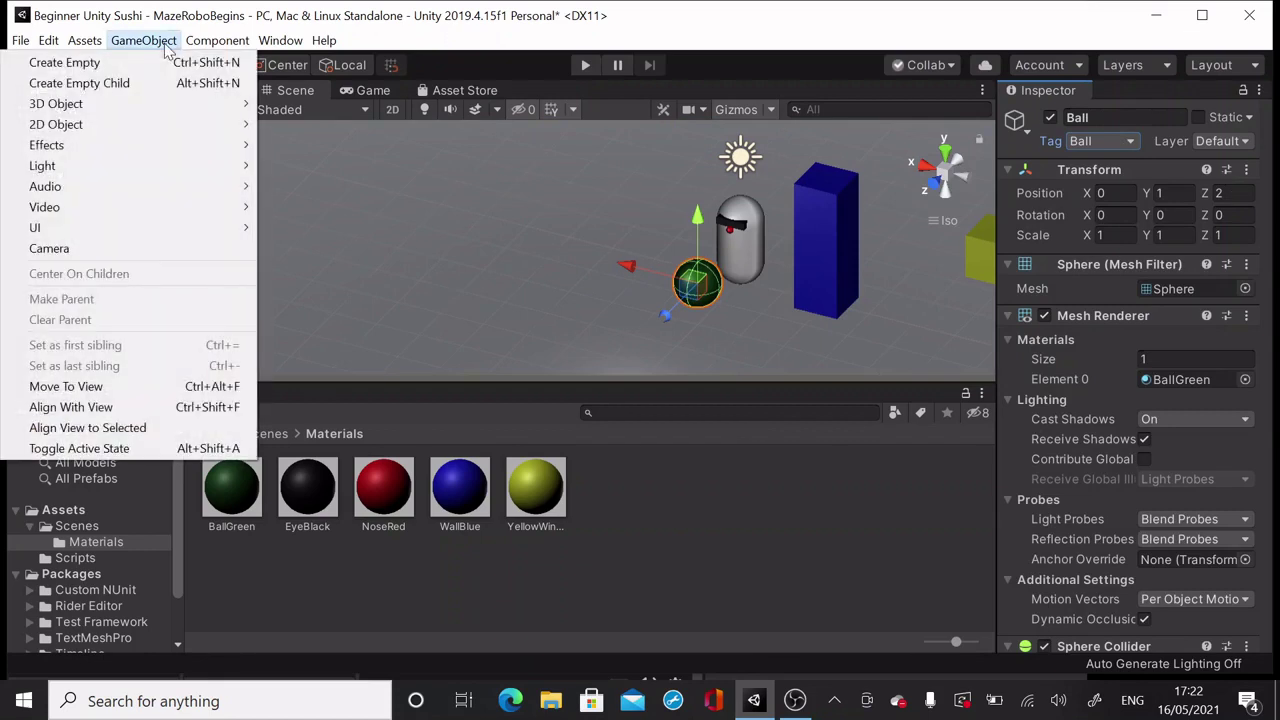
mouse_move(138, 146)
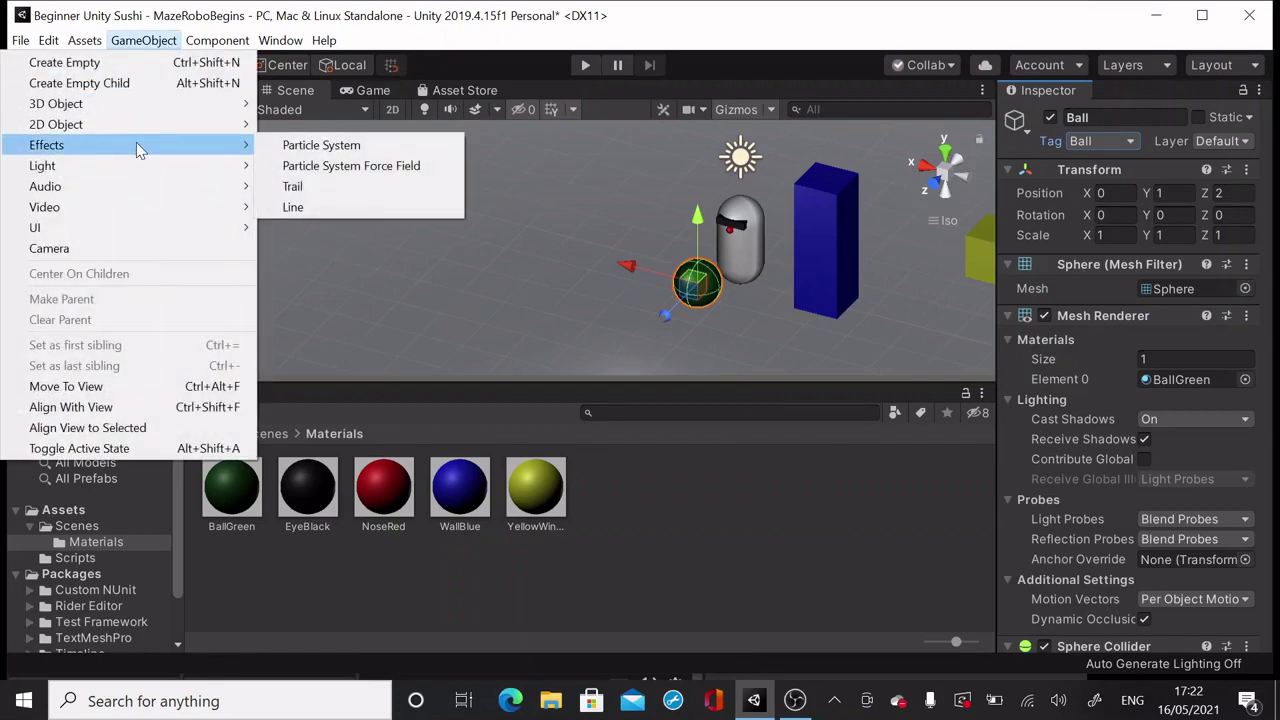
left_click(291, 148)
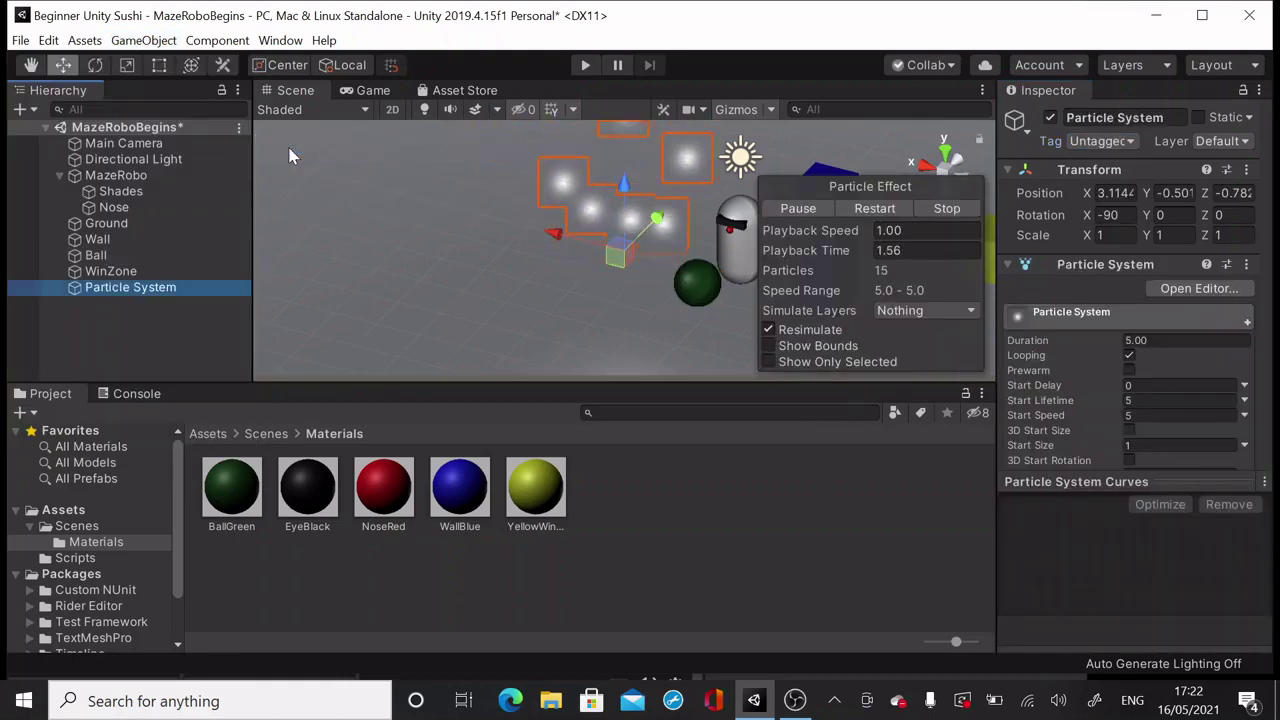
left_click(1114, 117)
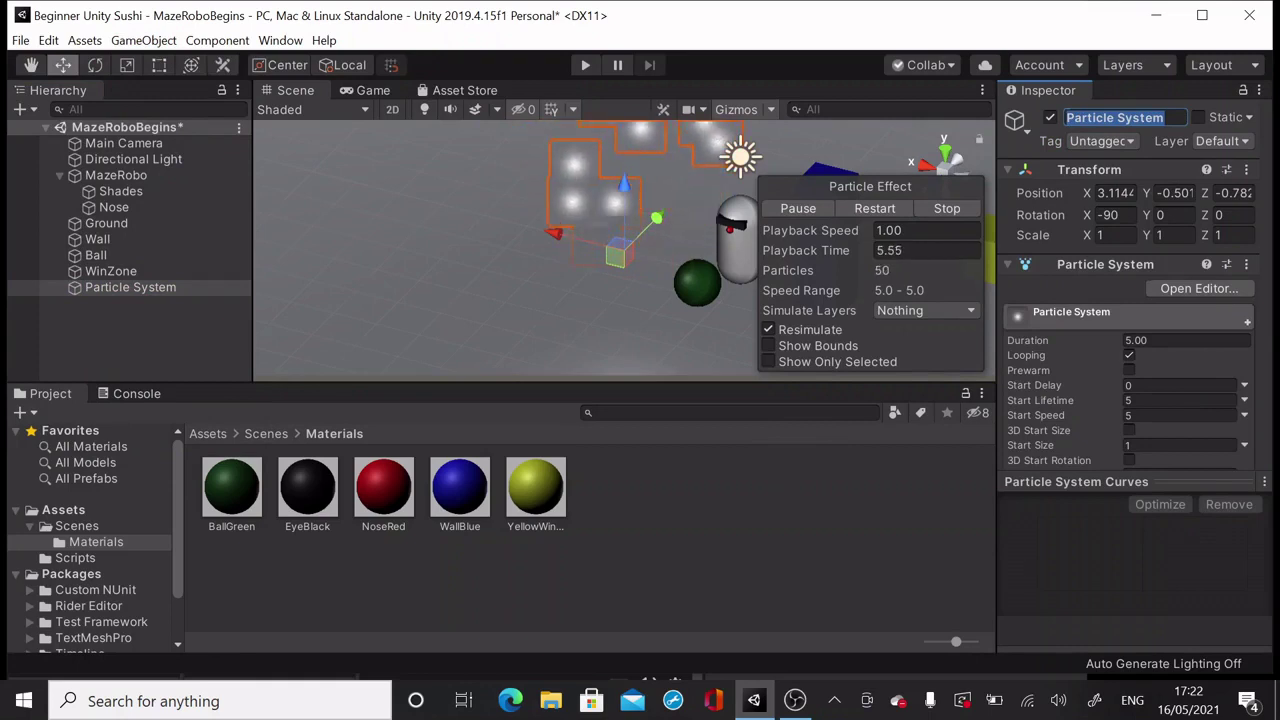
type("Fireworks")
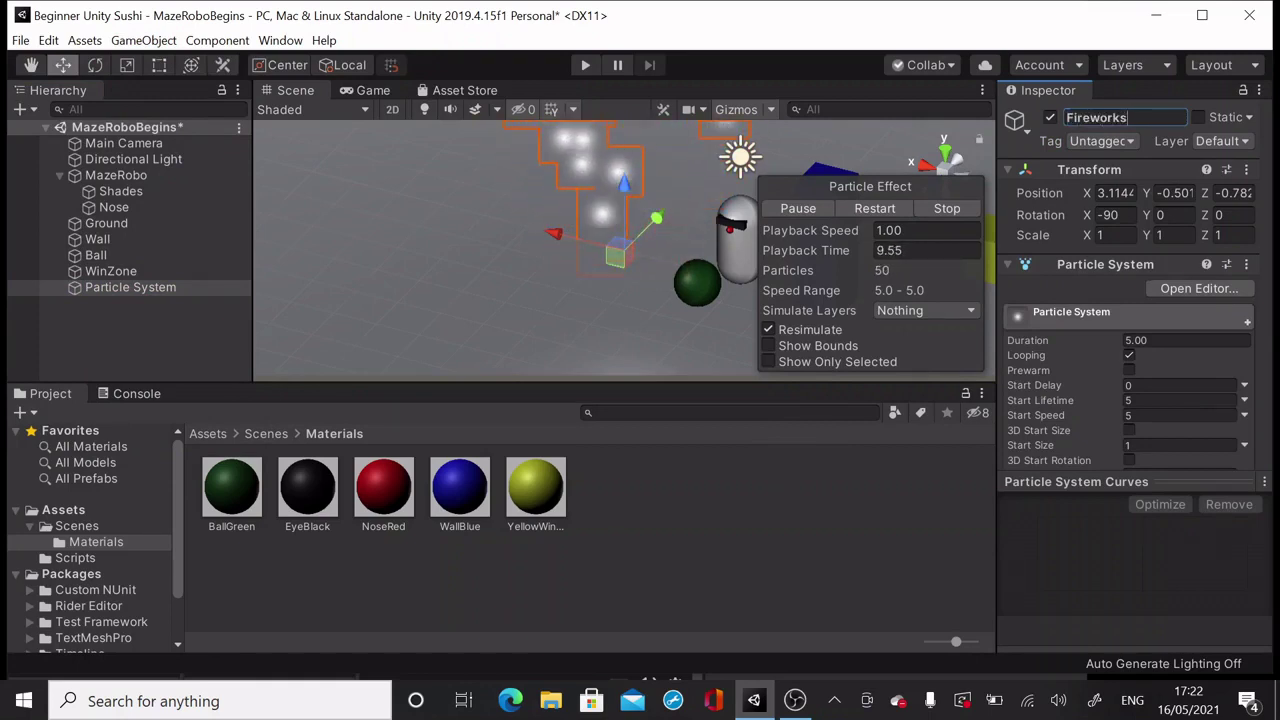
left_click(181, 322)
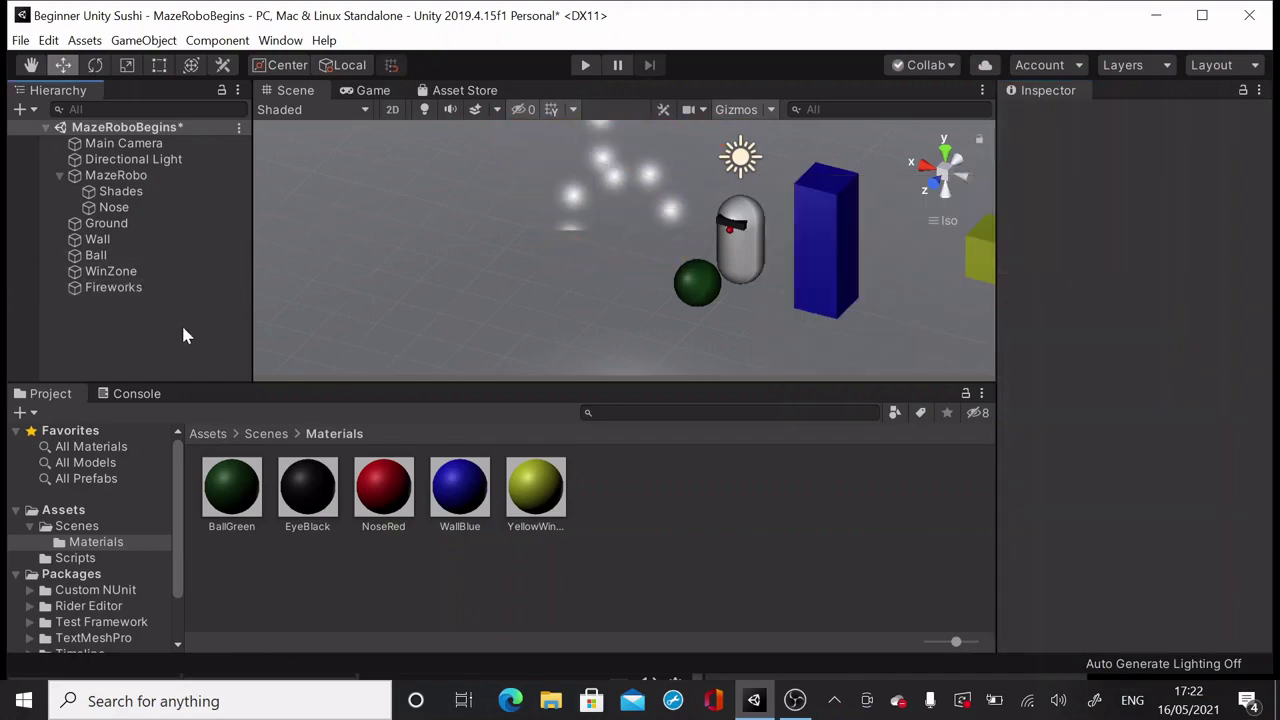
left_click(113, 288)
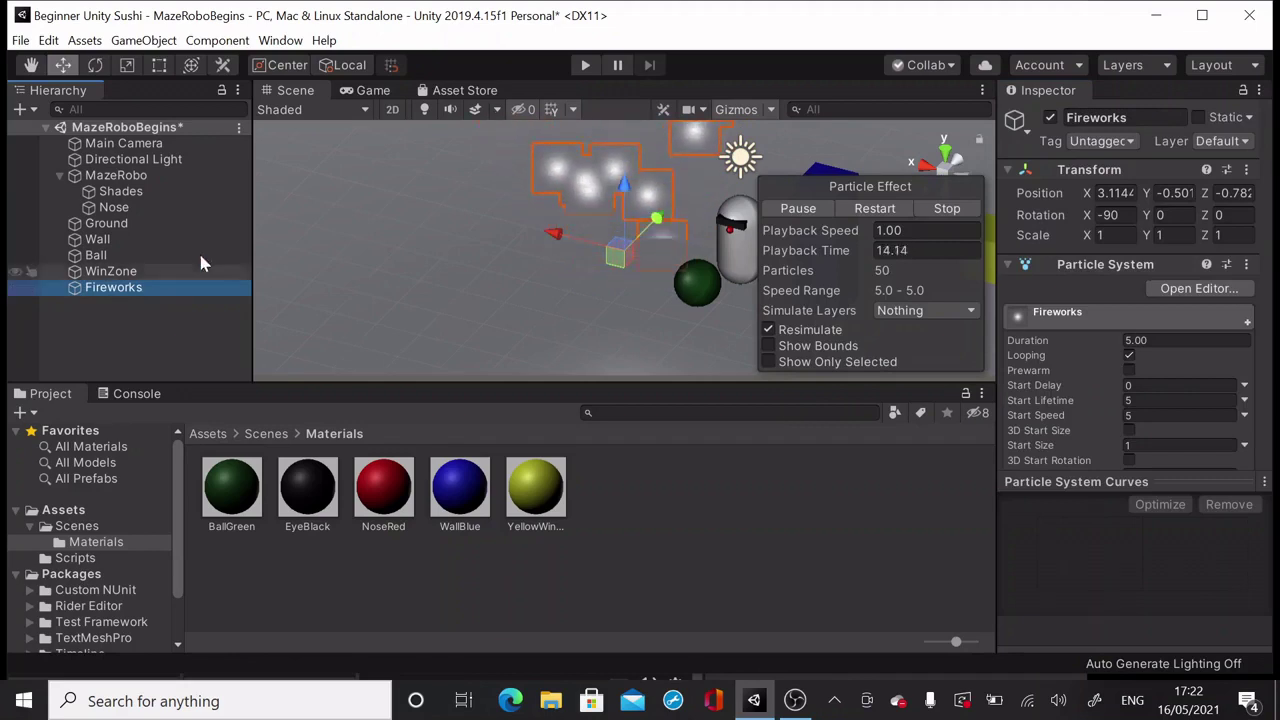
left_click(1050, 117)
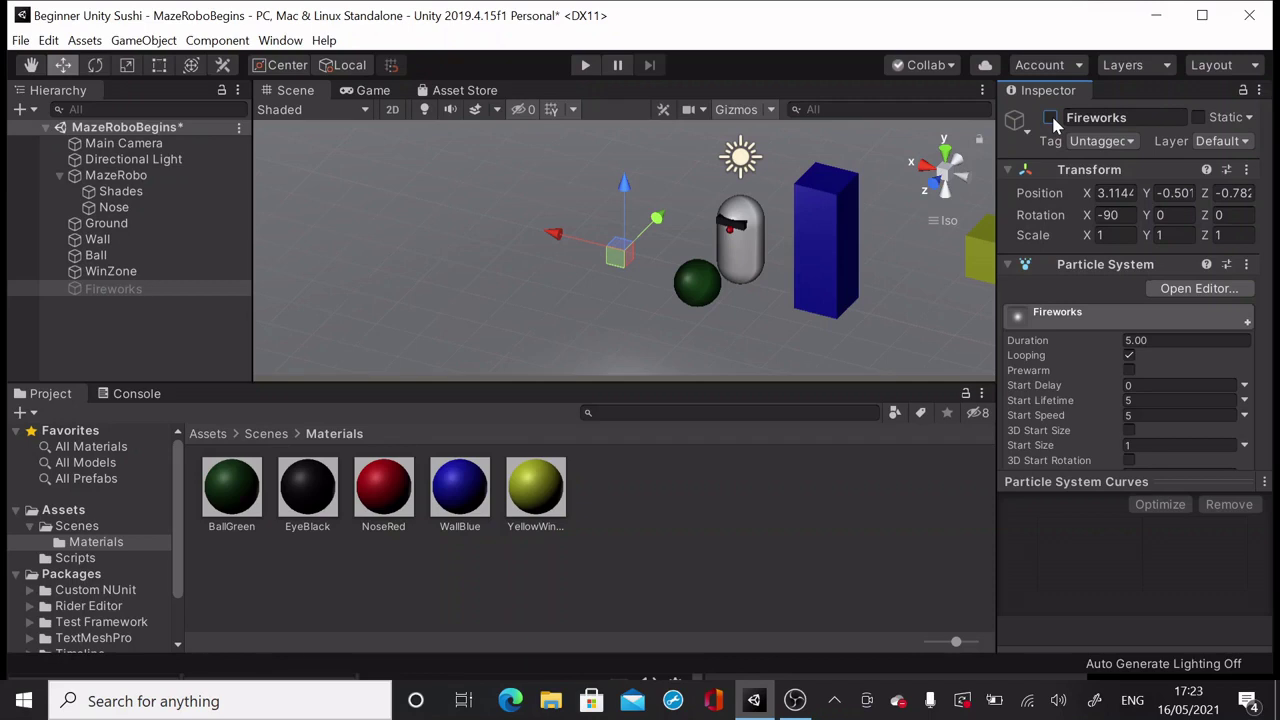
Set the Start Color of the Fireworks particle system to red, hexadecimal F61F21
scroll(1106, 168, "down", 4)
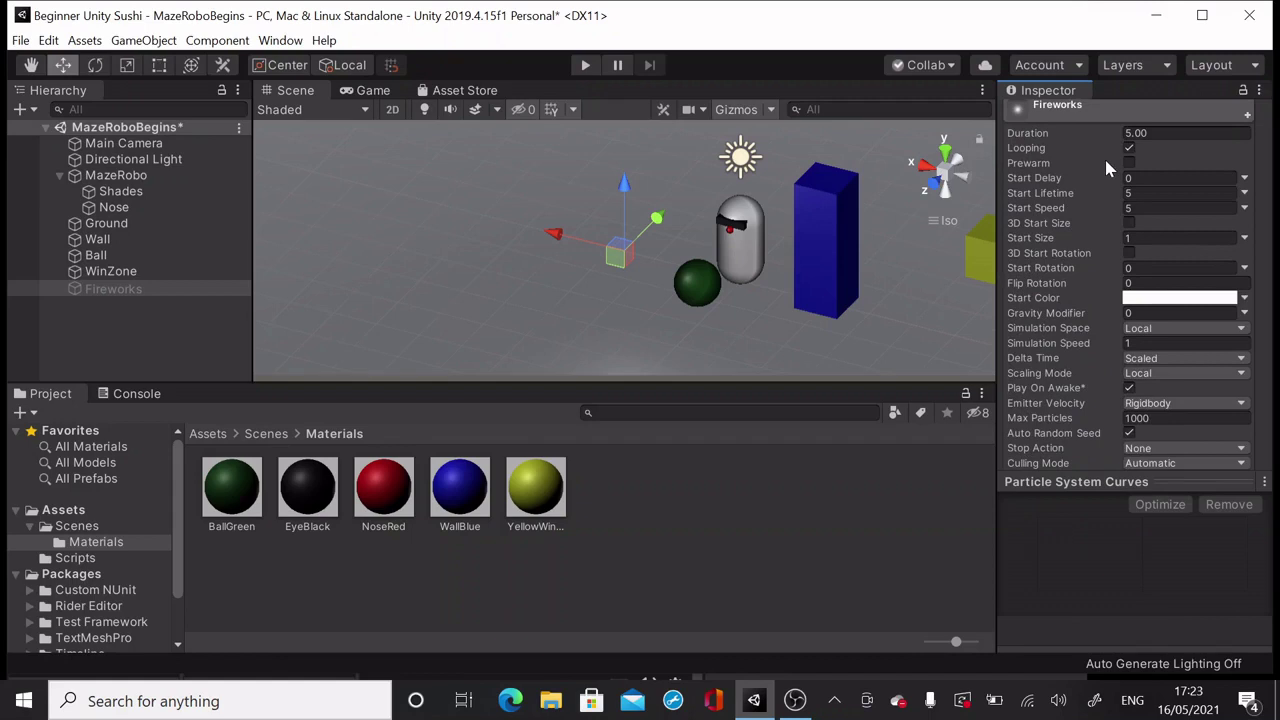
scroll(1104, 156, "down", 1)
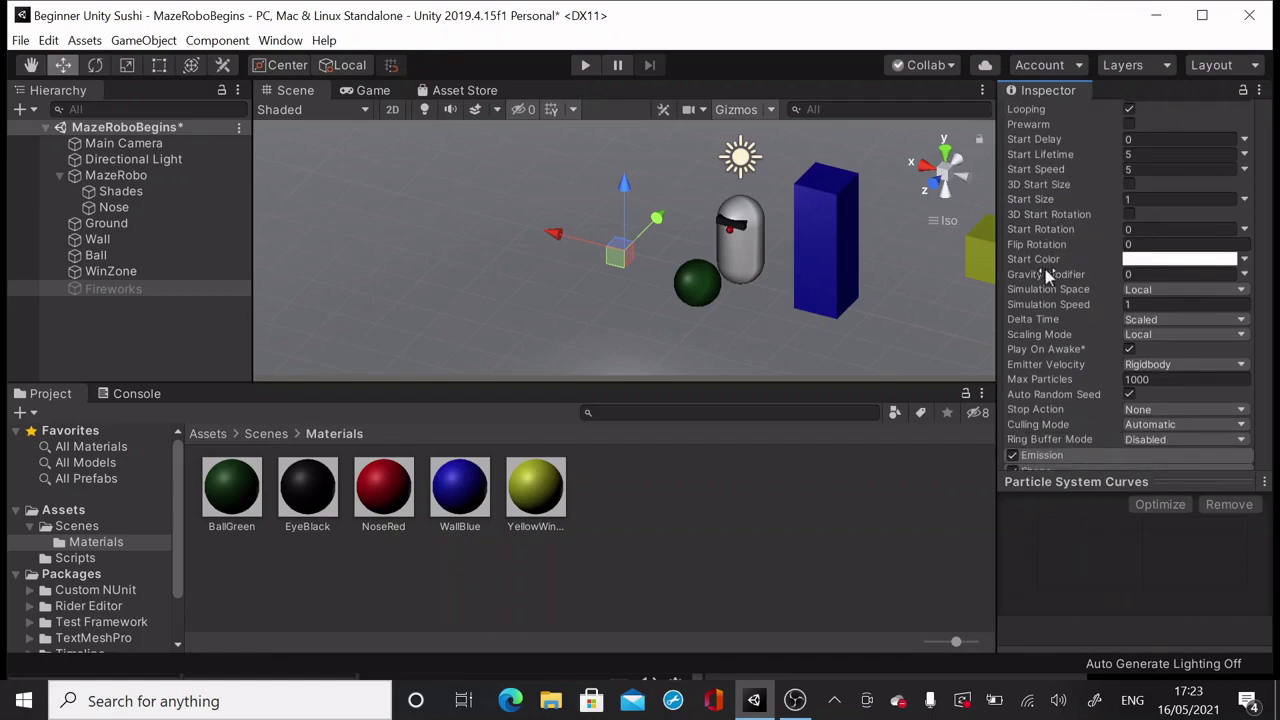
scroll(1060, 262, "up", 5)
scroll(1074, 249, "down", 3)
scroll(1074, 248, "down", 2)
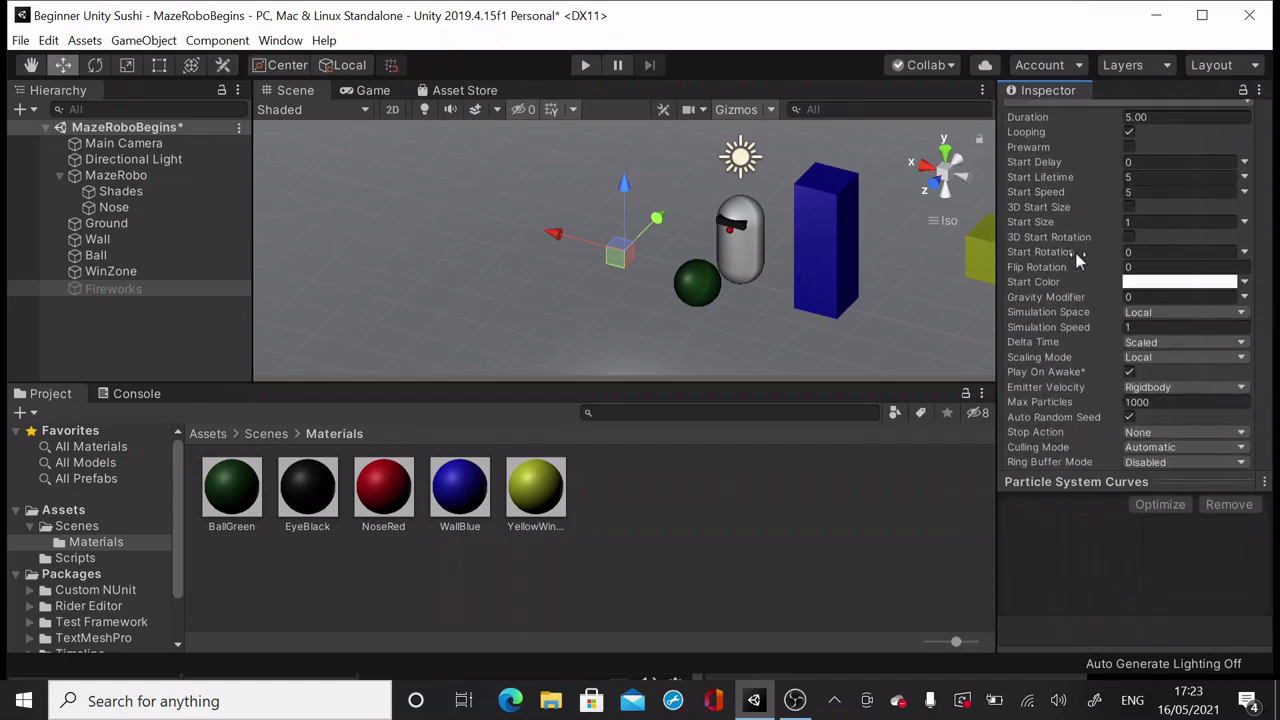
left_click(1150, 282)
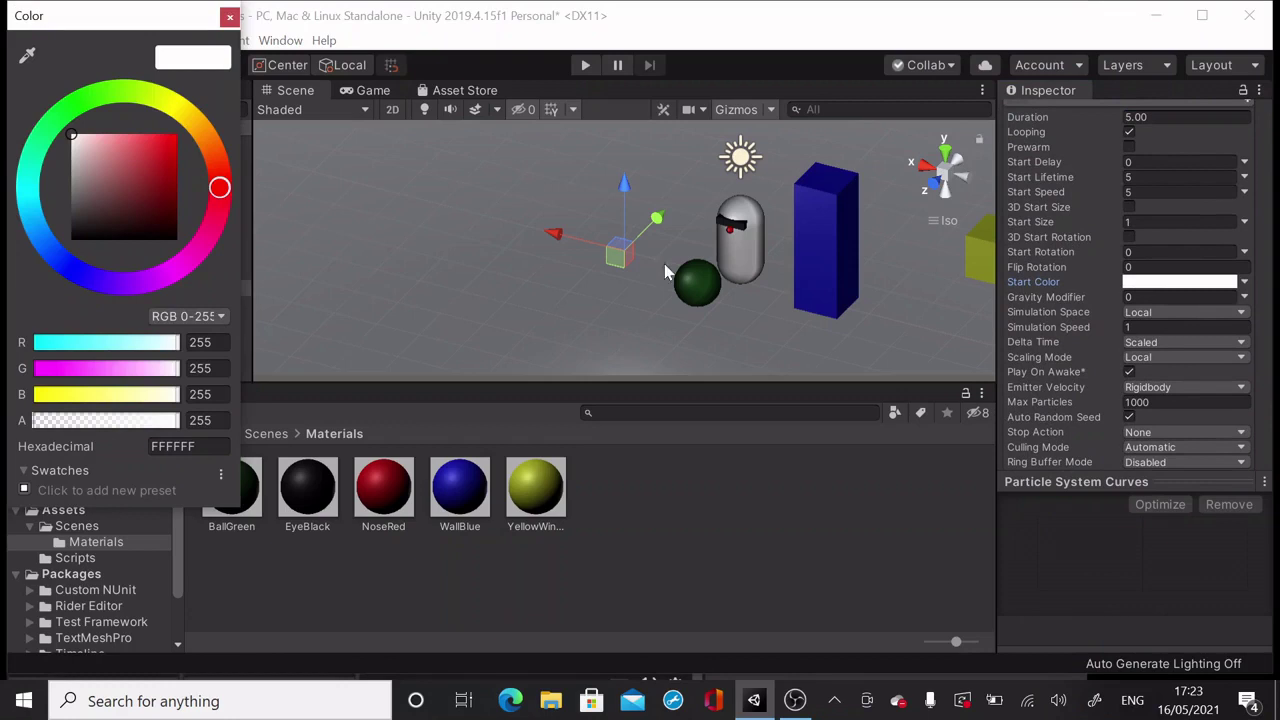
left_click(106, 283)
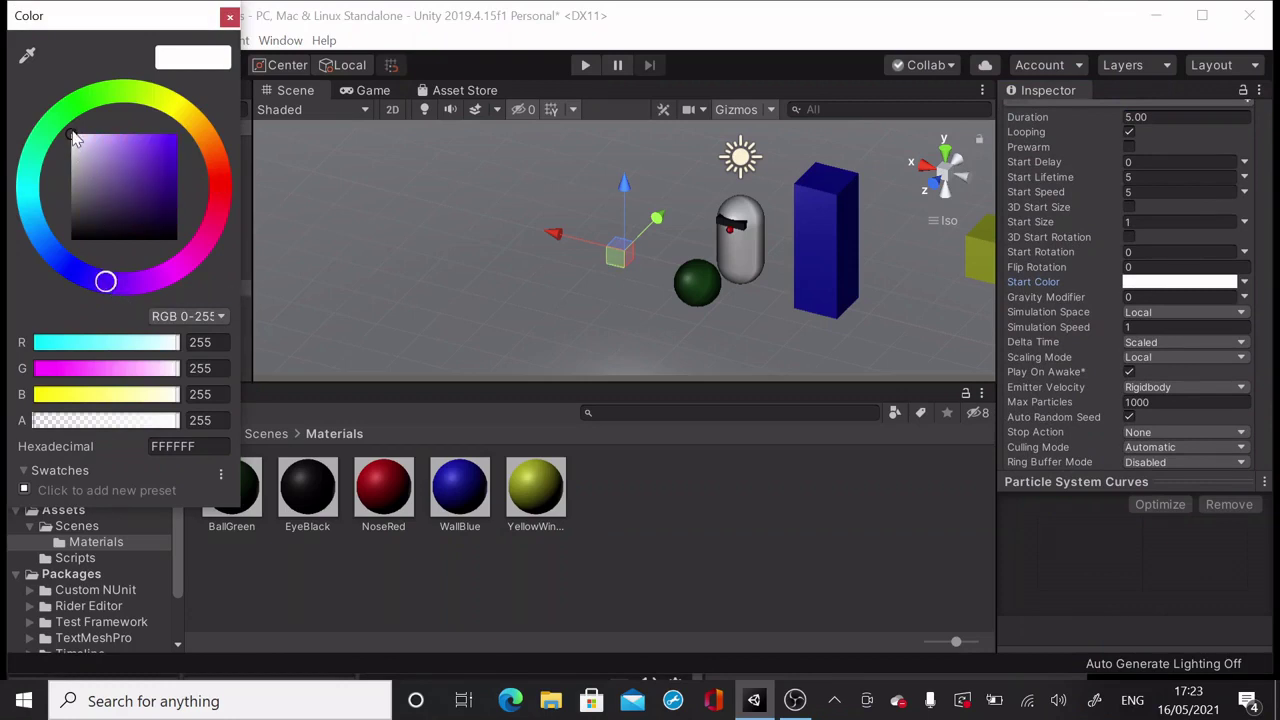
left_click(126, 140)
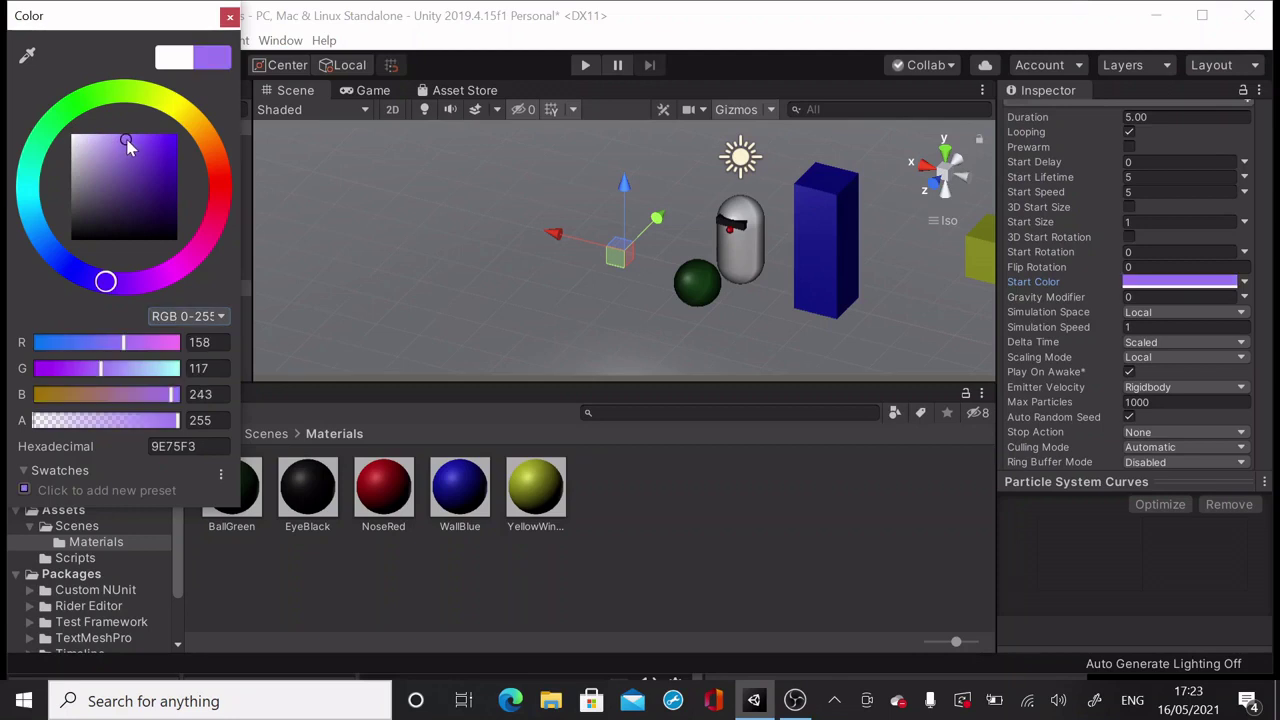
left_click(220, 188)
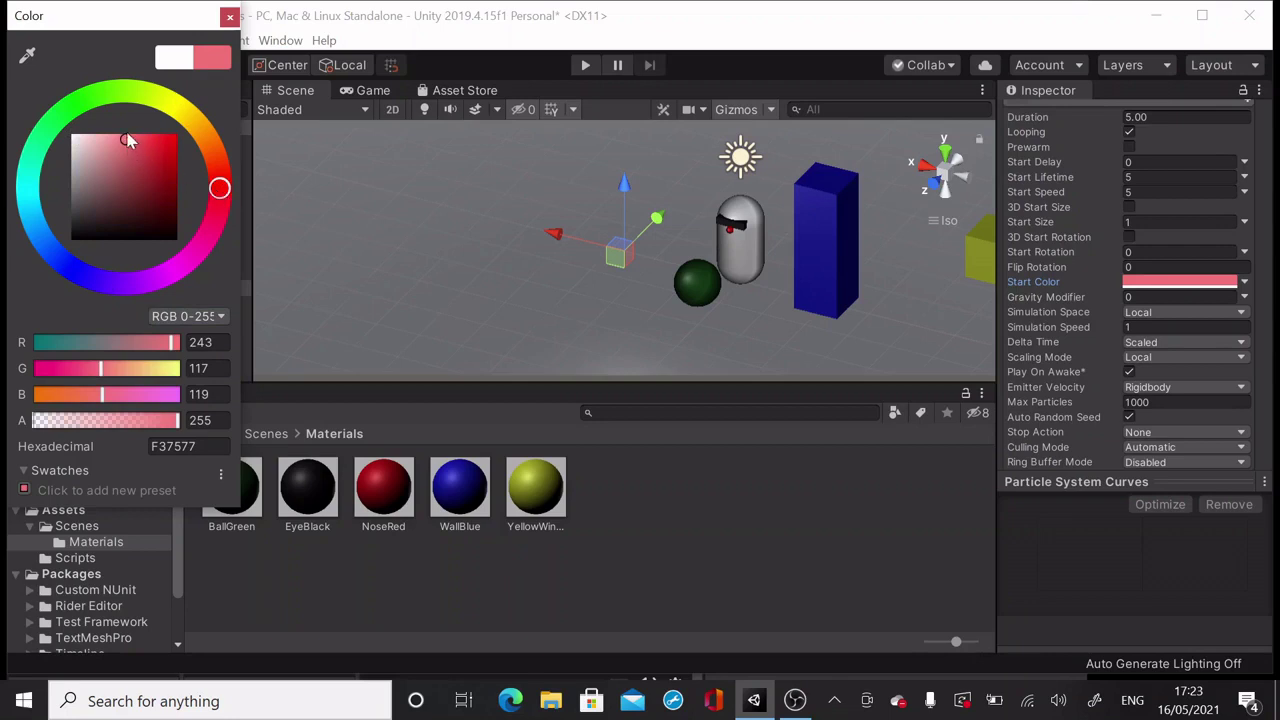
left_click(165, 140)
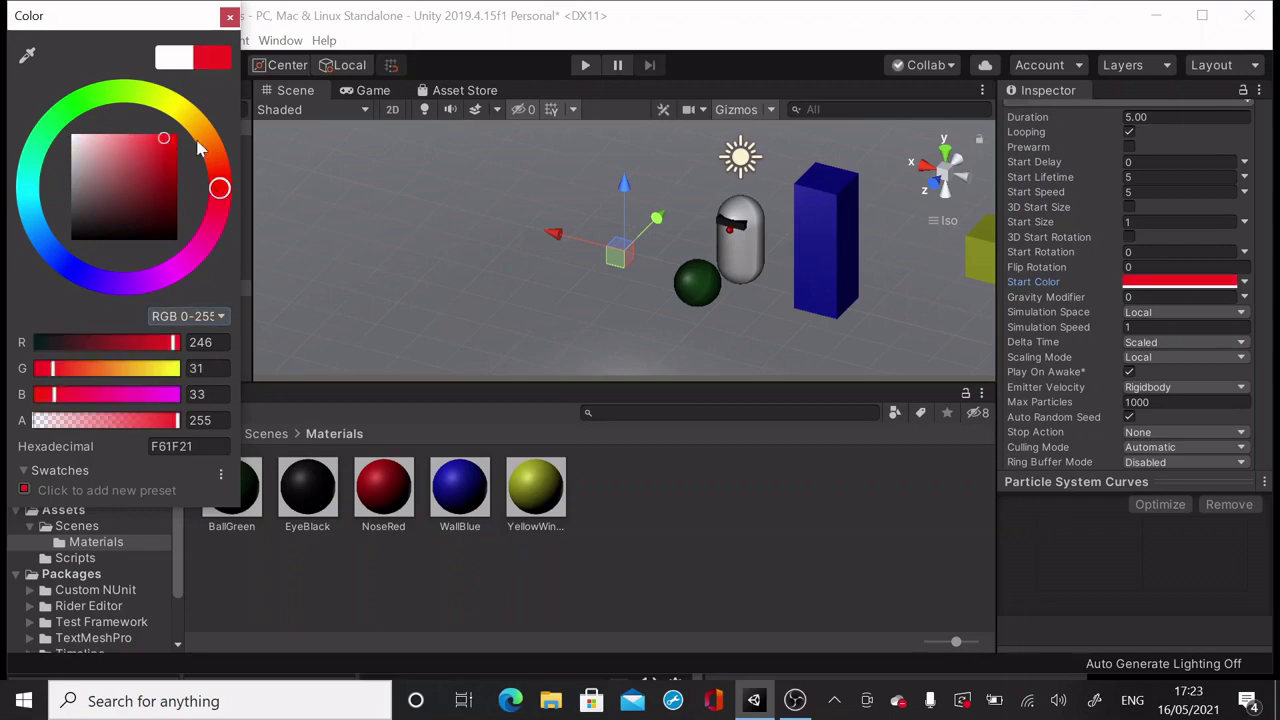
left_click(230, 18)
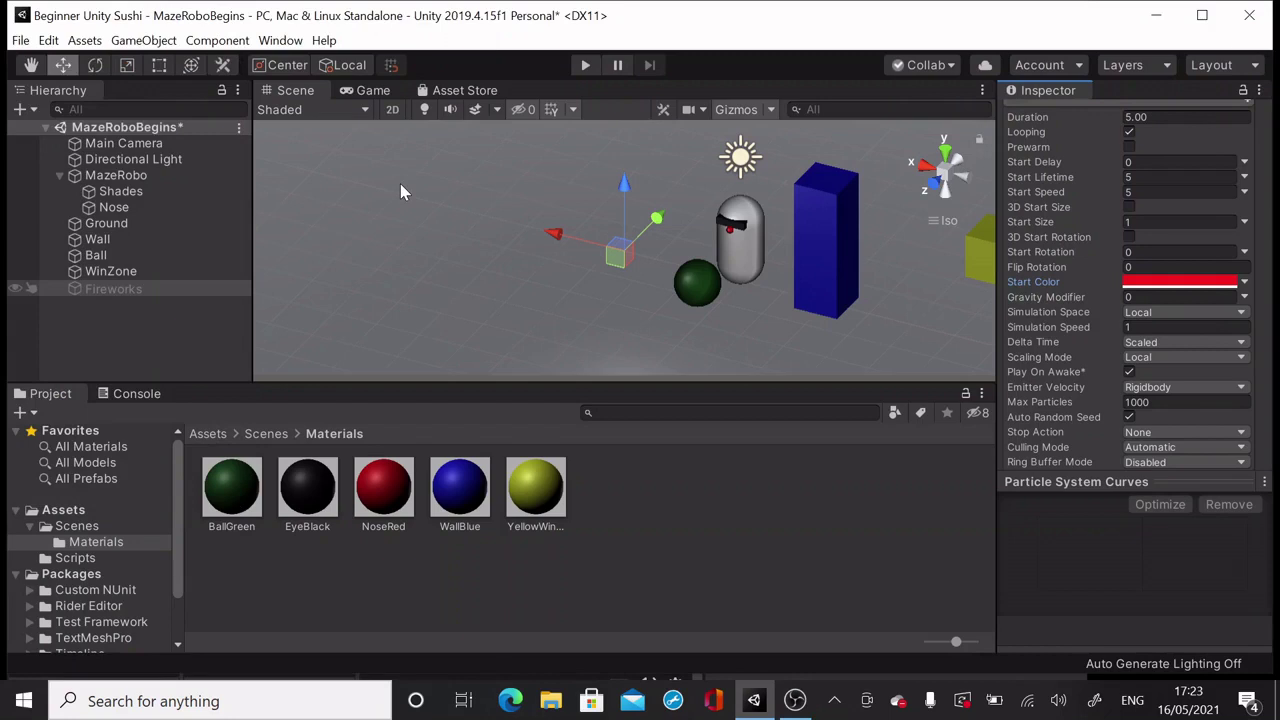
Set the Fireworks object's position to X -5, Y 1, Z -2, matching the WinZone cube
scroll(1111, 200, "up", 3)
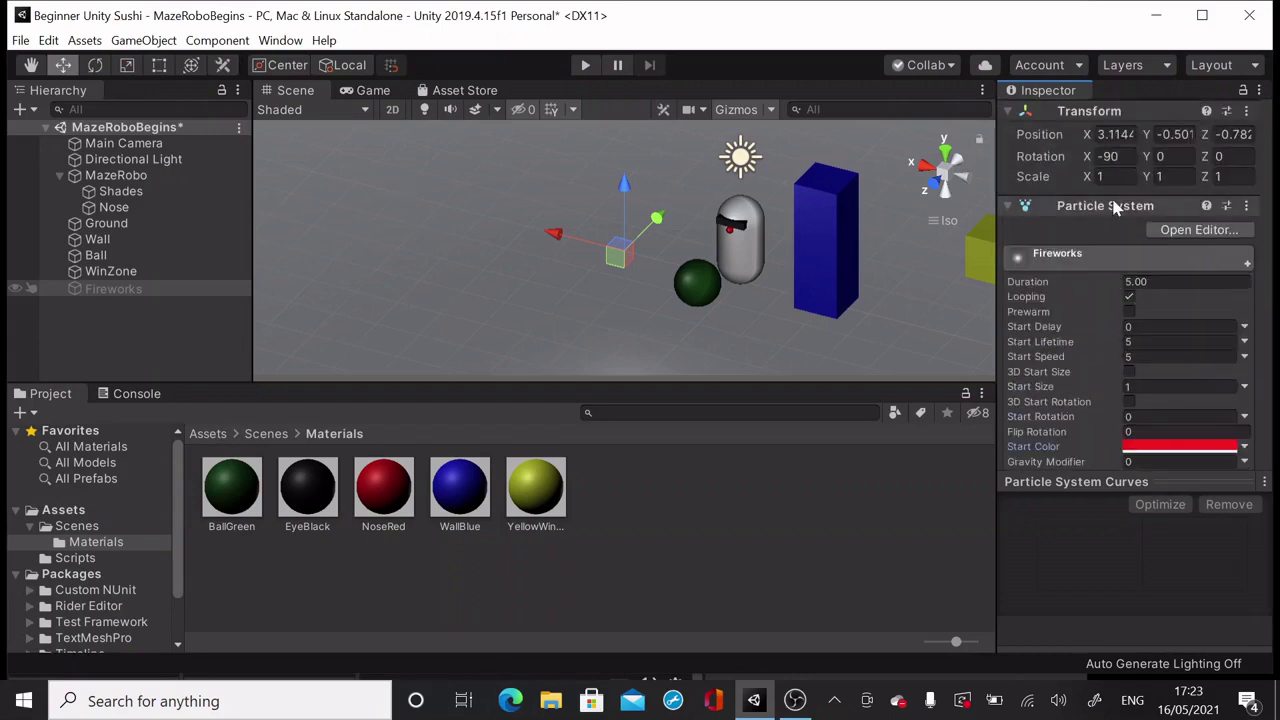
scroll(1115, 206, "down", 2)
scroll(1122, 229, "up", 4)
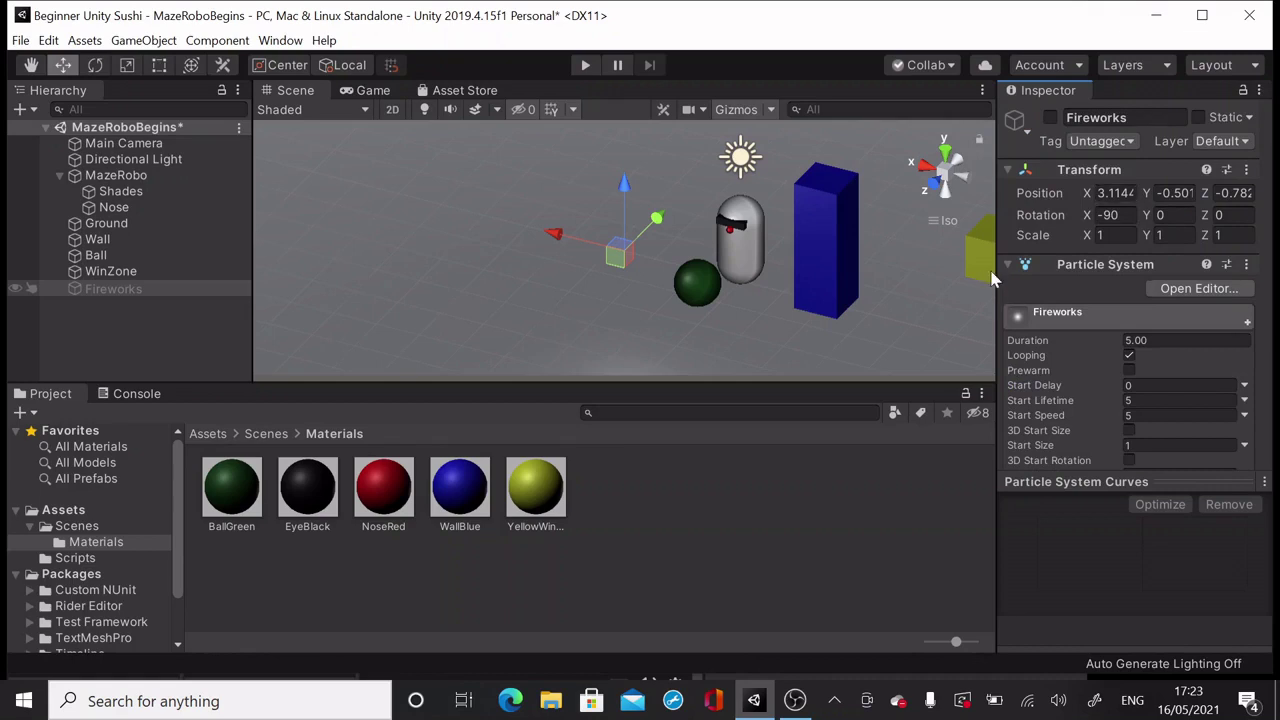
left_click(130, 275)
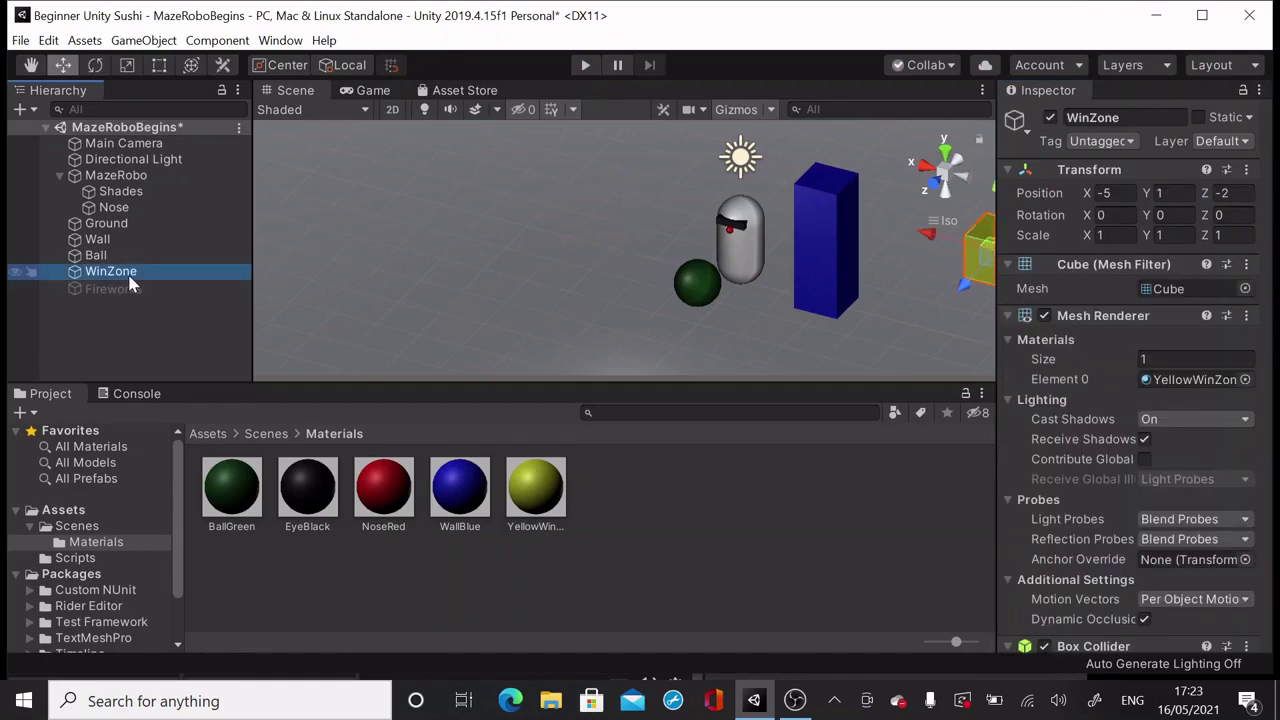
left_click(204, 289)
left_click(1115, 194)
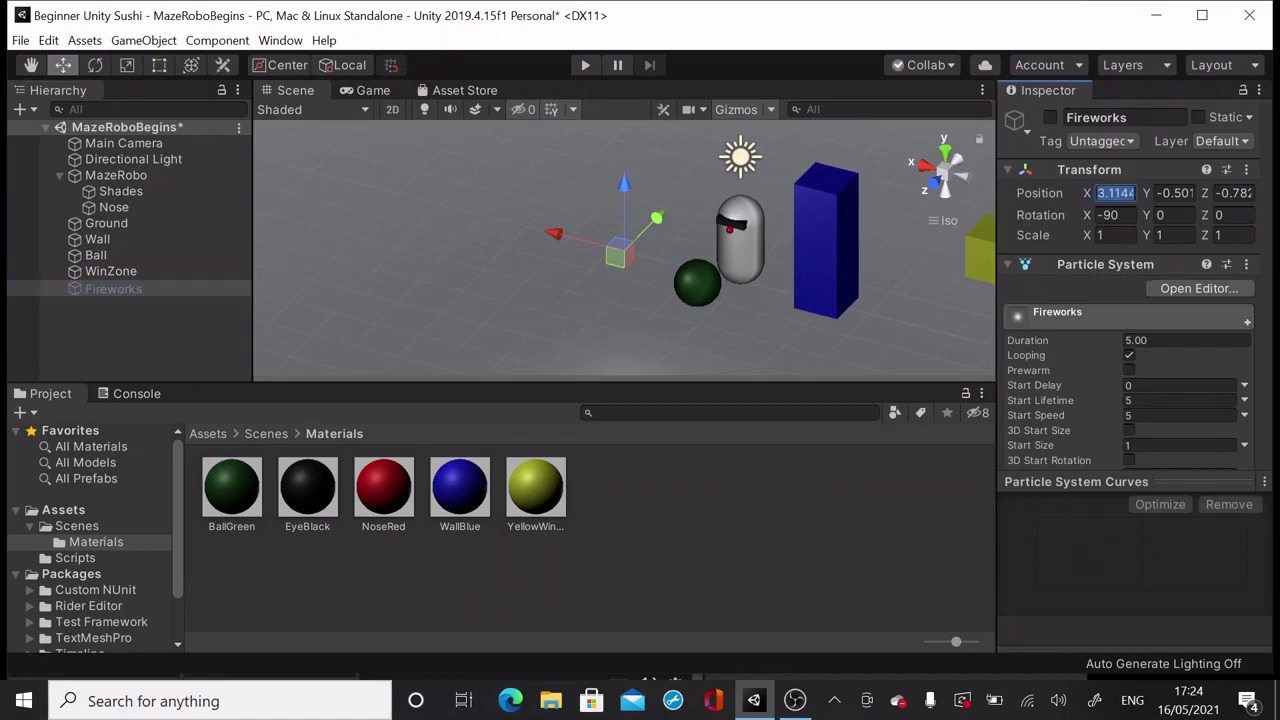
type("-5")
key("Tab")
type("1")
key("Tab")
type("-2")
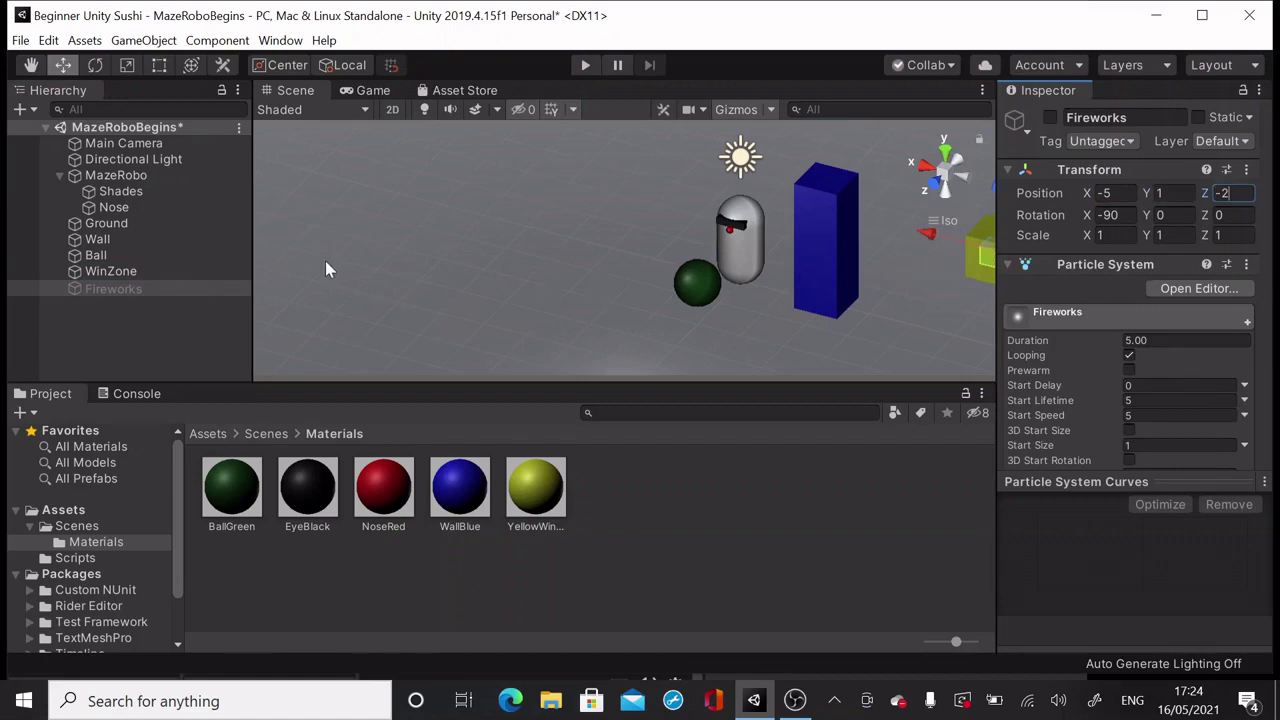
left_click(178, 273)
left_click(174, 288)
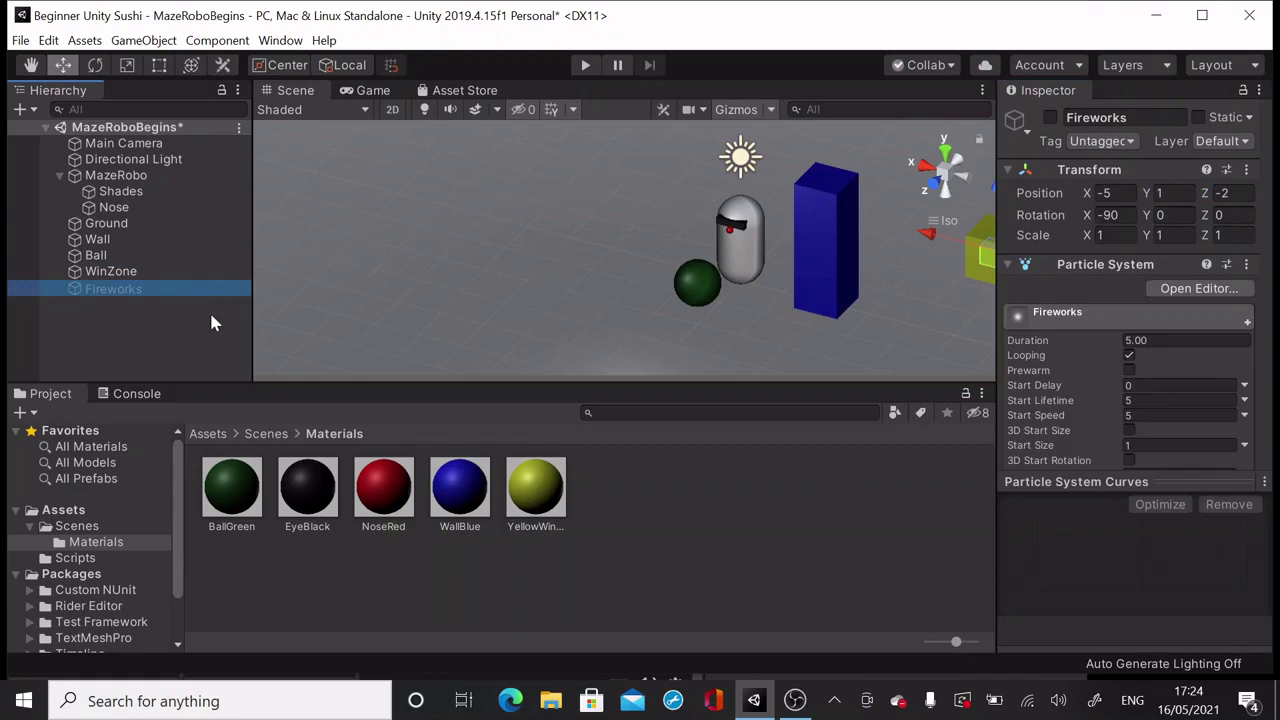
left_click(230, 307)
left_click(143, 289)
Create a new C# script named WinZone in the Scripts folder
left_click(80, 558)
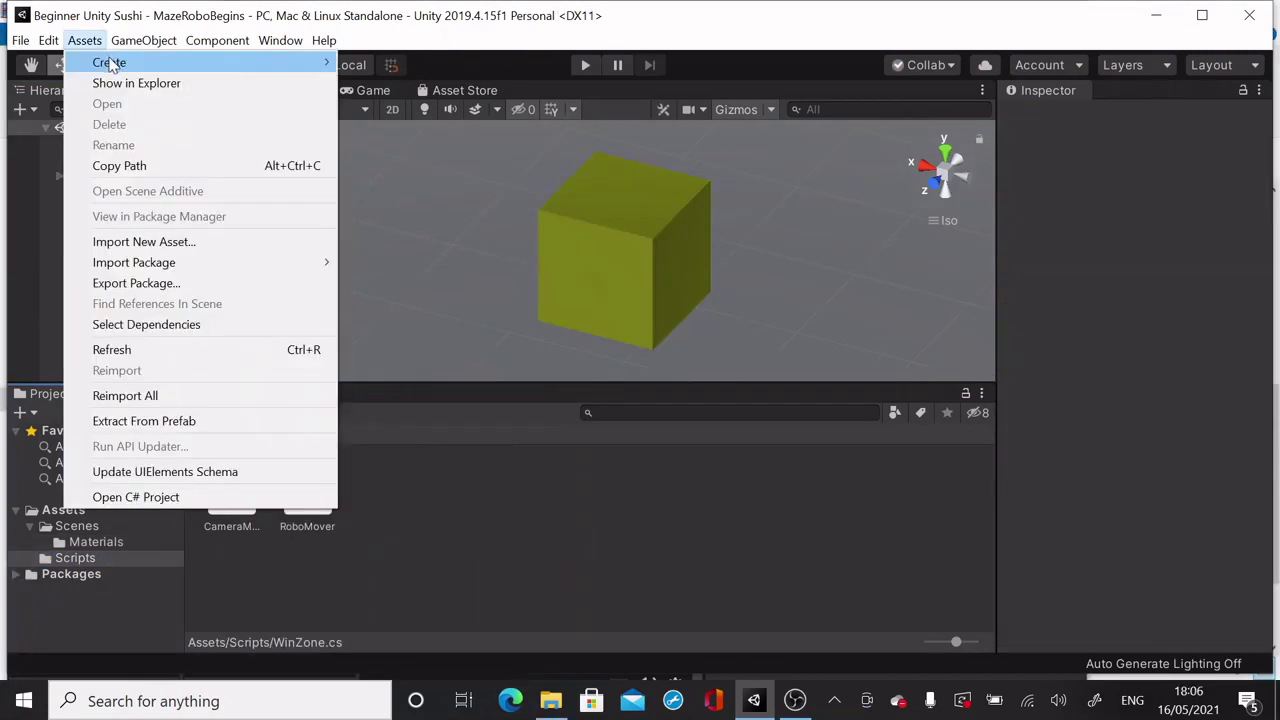
mouse_move(222, 64)
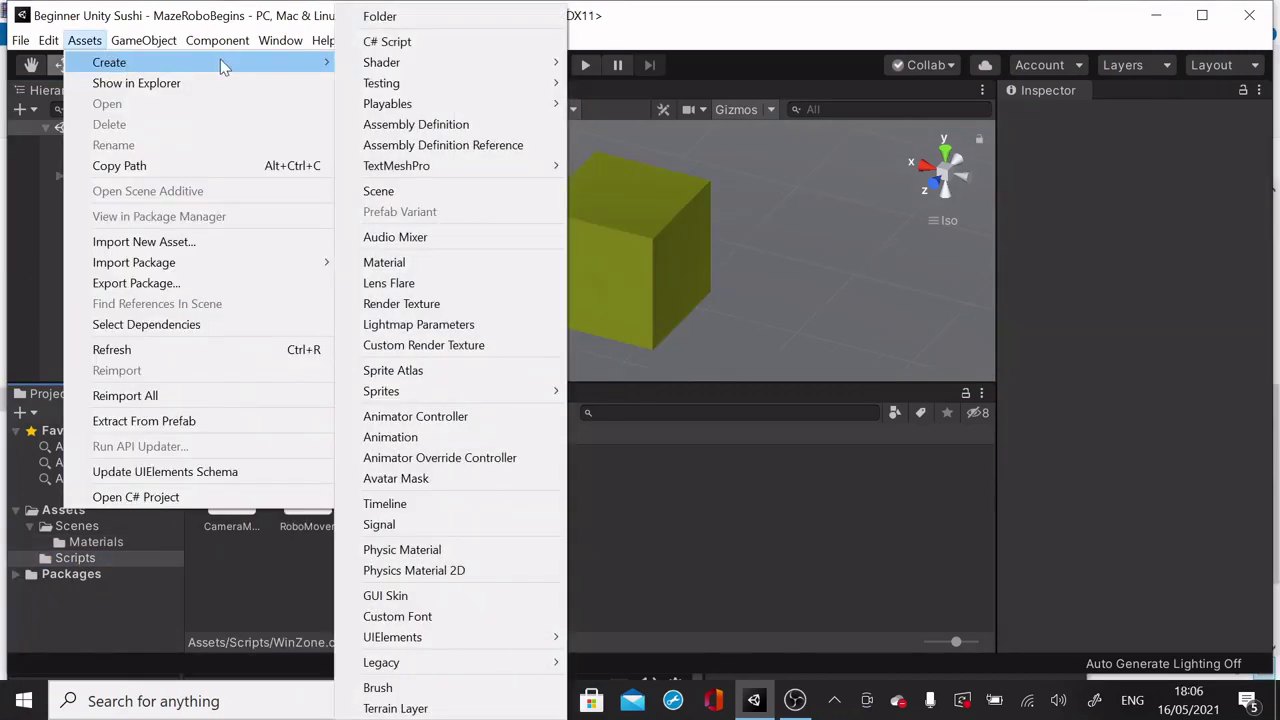
left_click(362, 45)
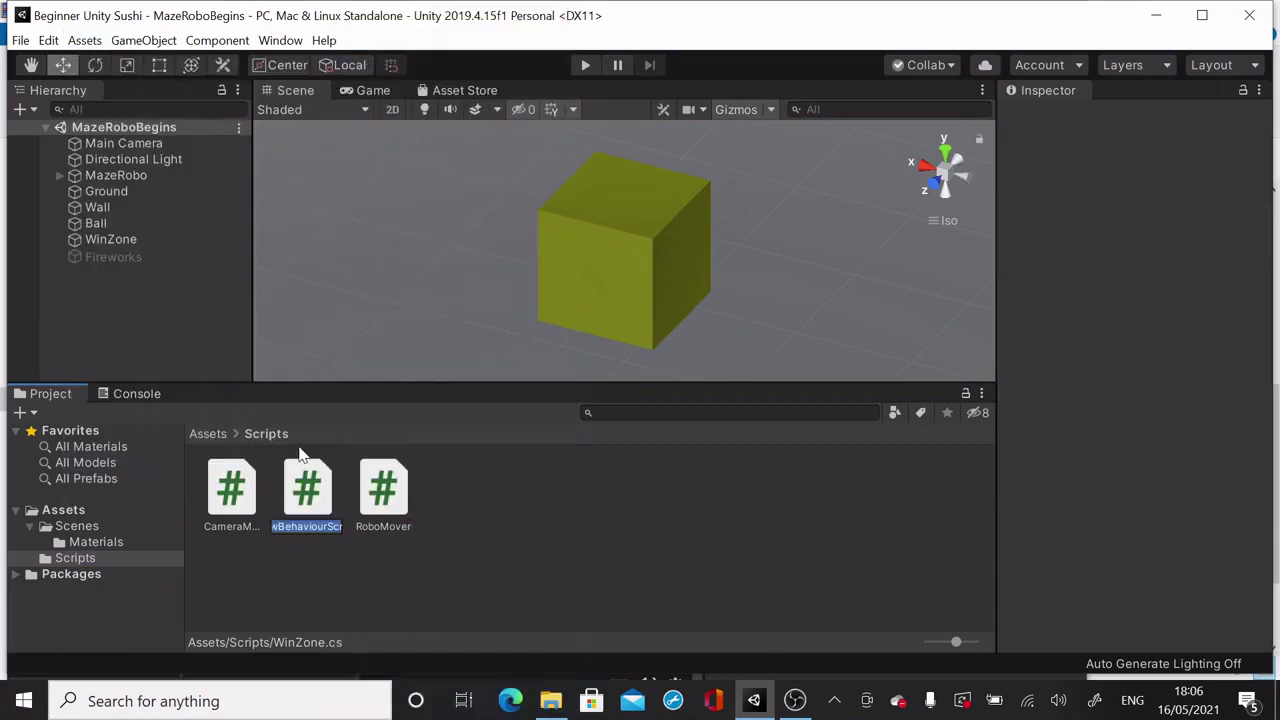
type("WinZone")
key("Return")
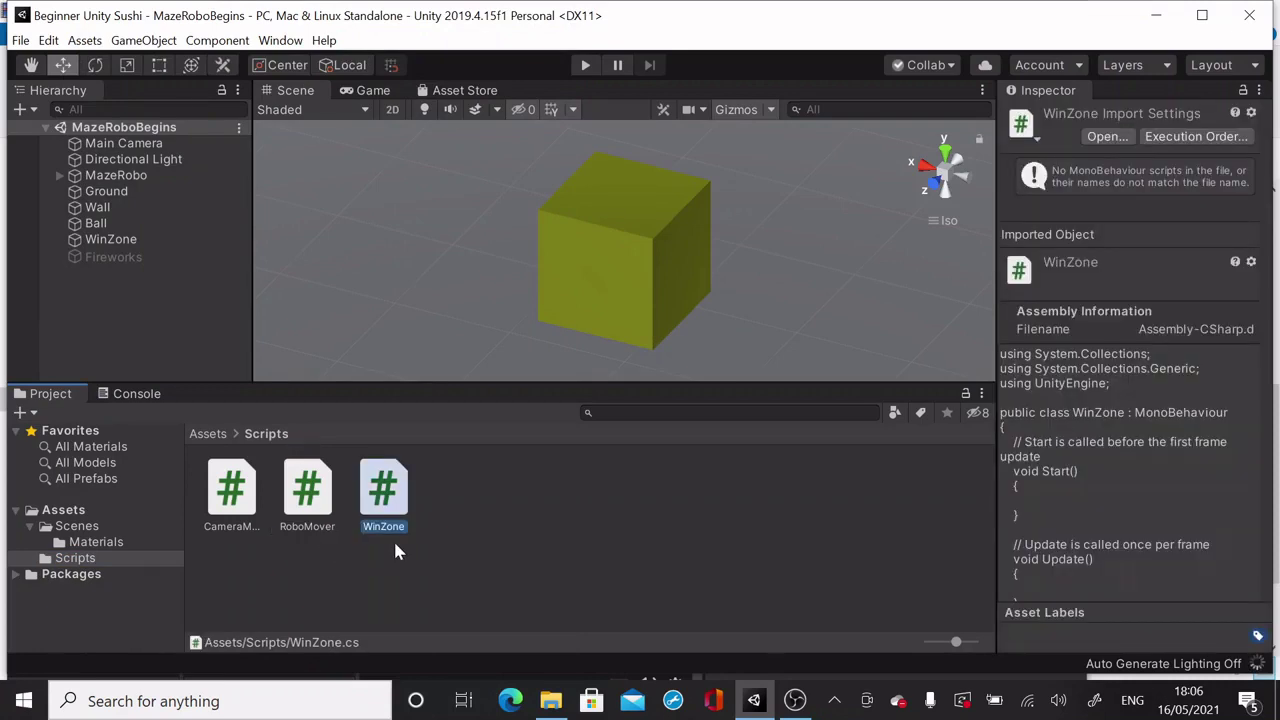
Open the WinZone script in Sublime Text and delete its default Start and Update methods along with the last closing brace
double_click(390, 478)
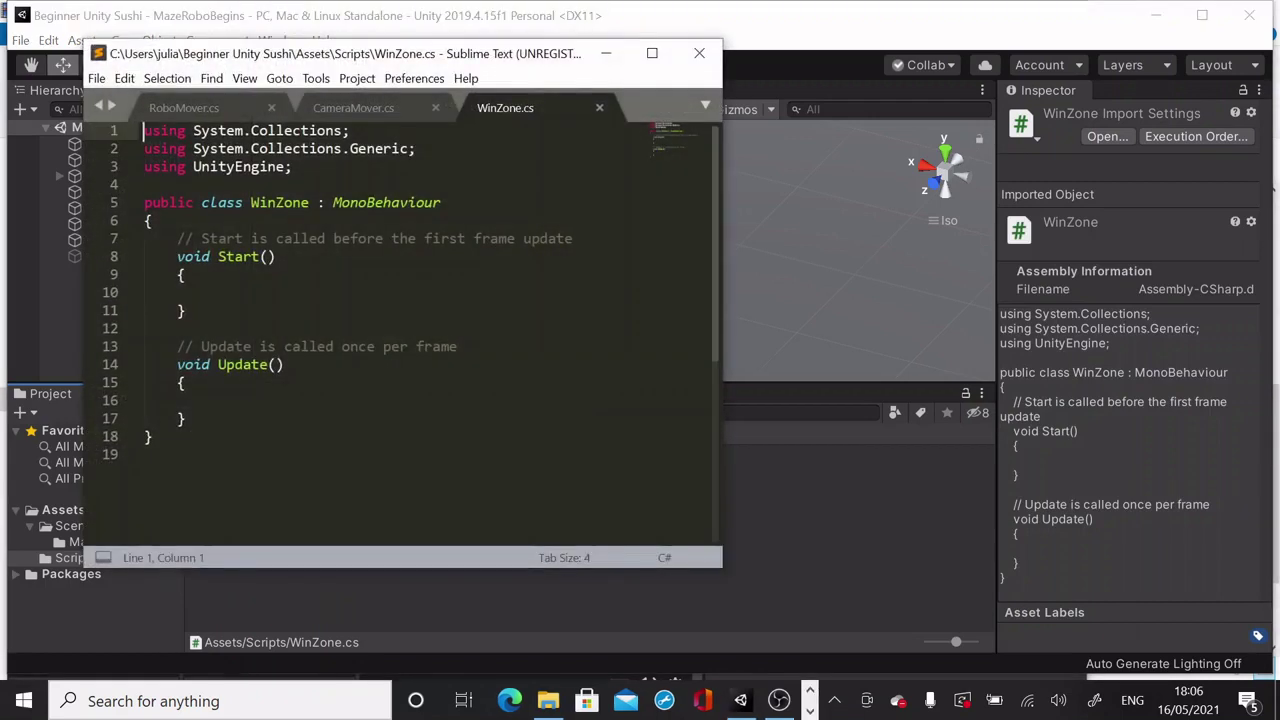
left_click_drag(190, 383, 169, 238)
key("BackSpace")
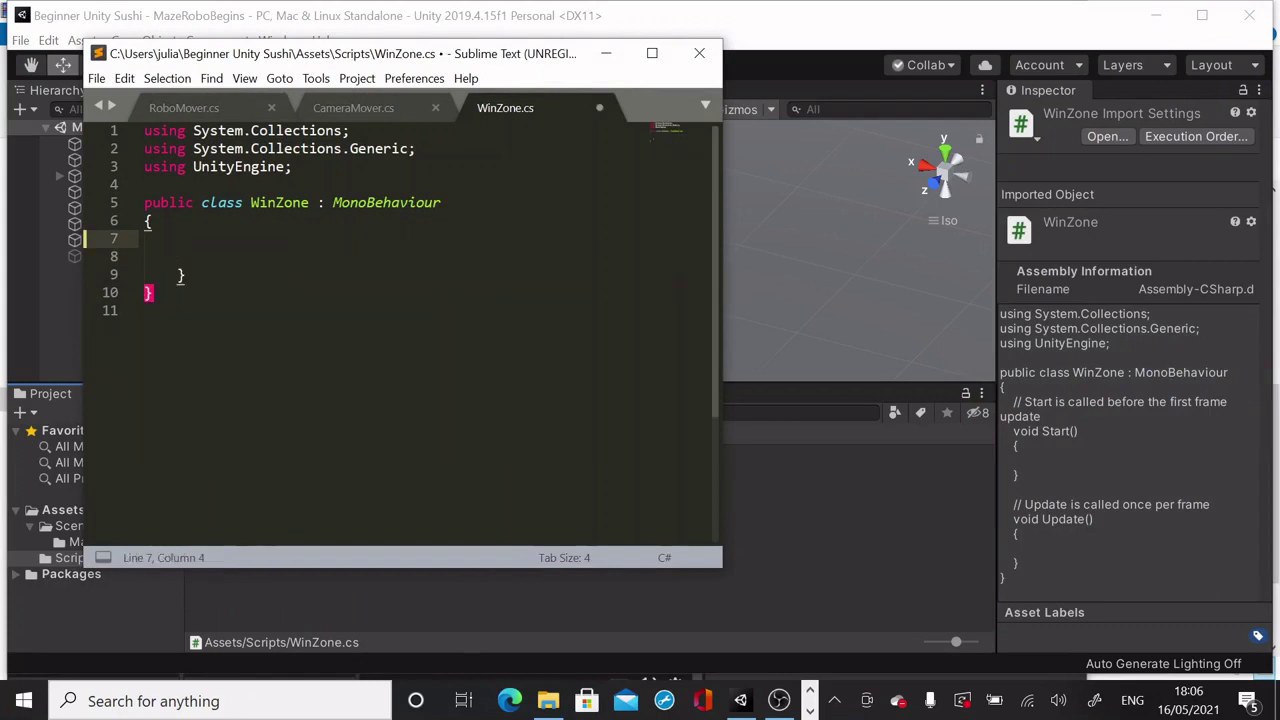
left_click(154, 293)
key("BackSpace")
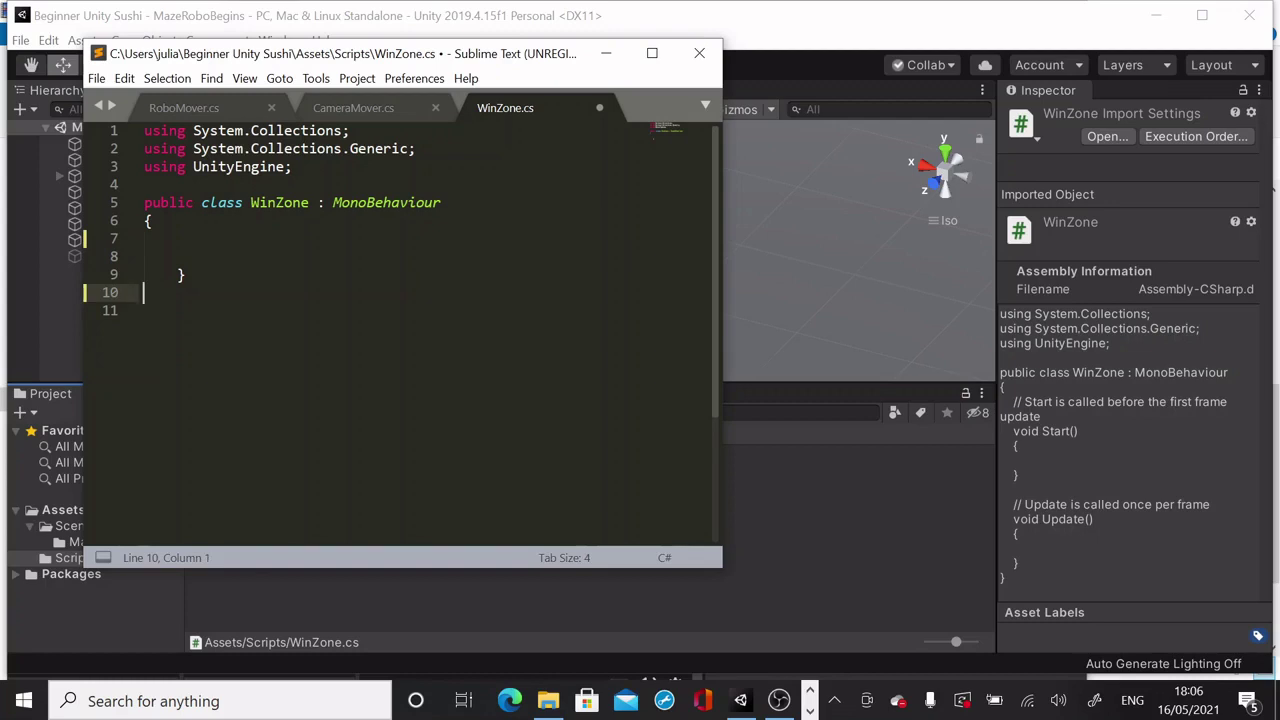
Declare the variable public GameObject Fireworks; at the start of the WinZone class
left_click(169, 239)
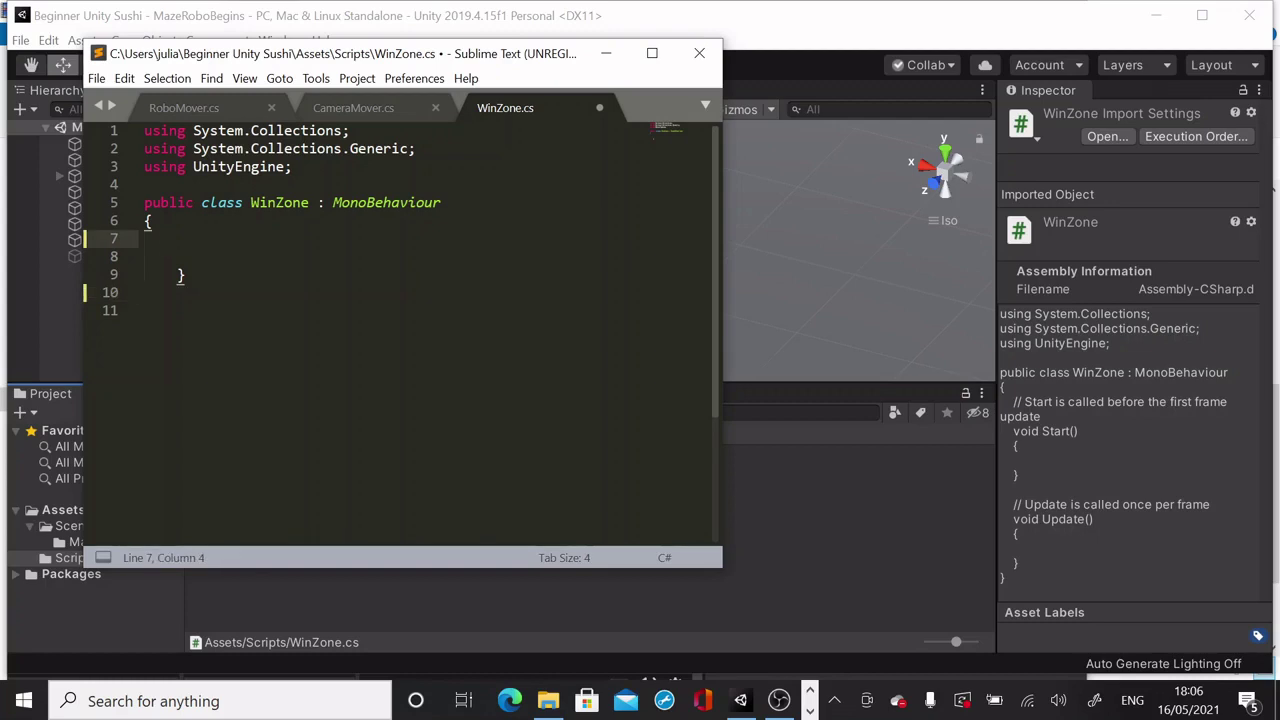
type("public GameObject ")
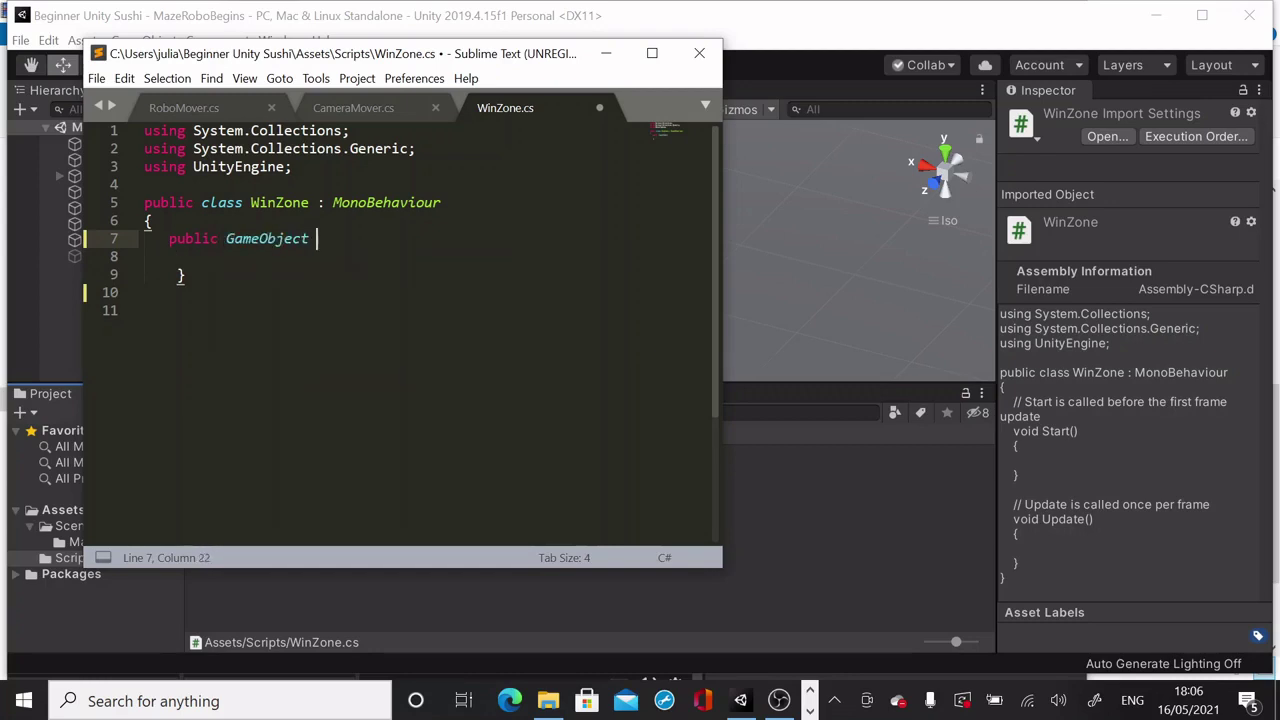
type("Fireworks;")
key("Return")
key("Return")
Add a void OnTriggerEnter (Collider col) method with an opening brace below the Fireworks variable
type("void ")
type("OnTrigger")
type("Enter ")
type("(C")
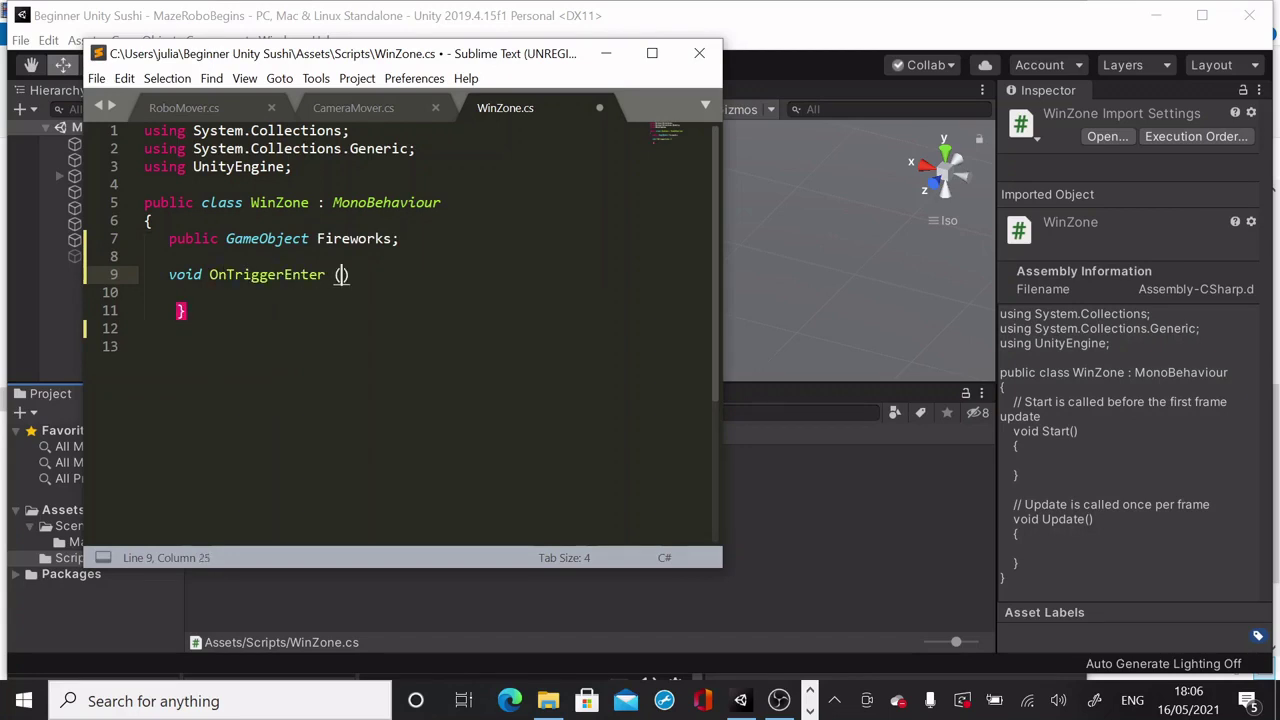
type("ollider")
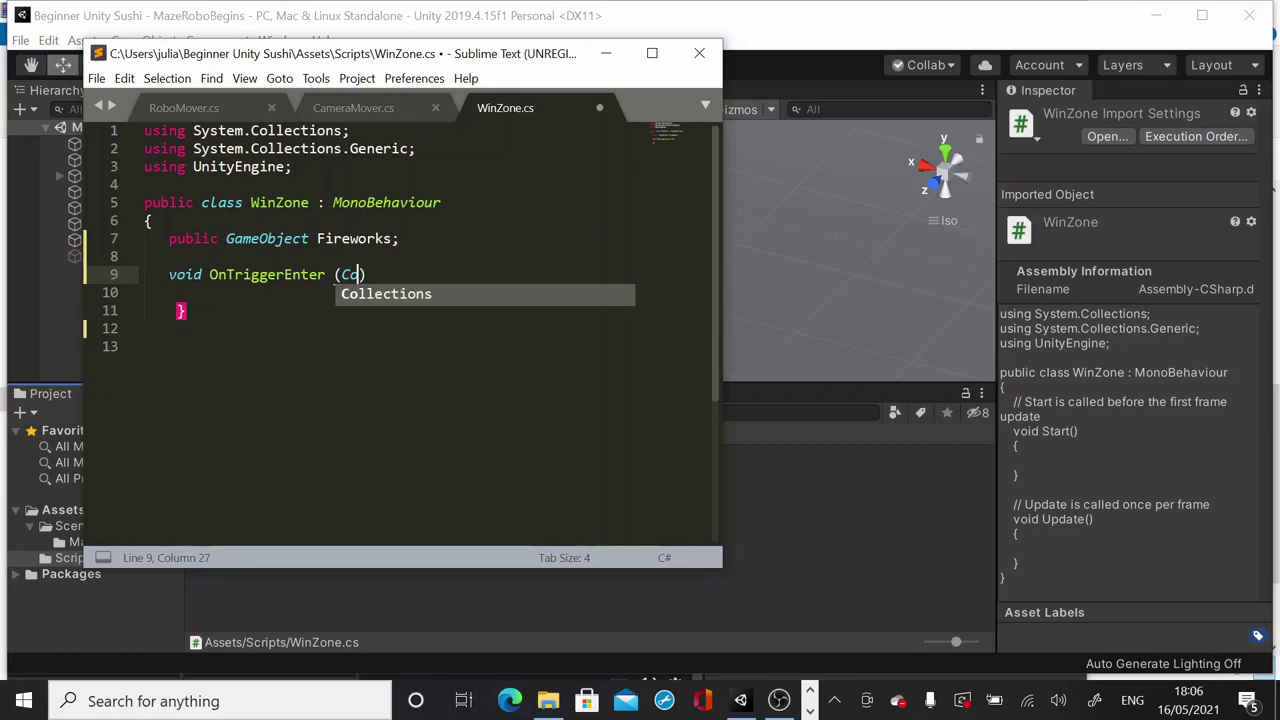
type(" col")
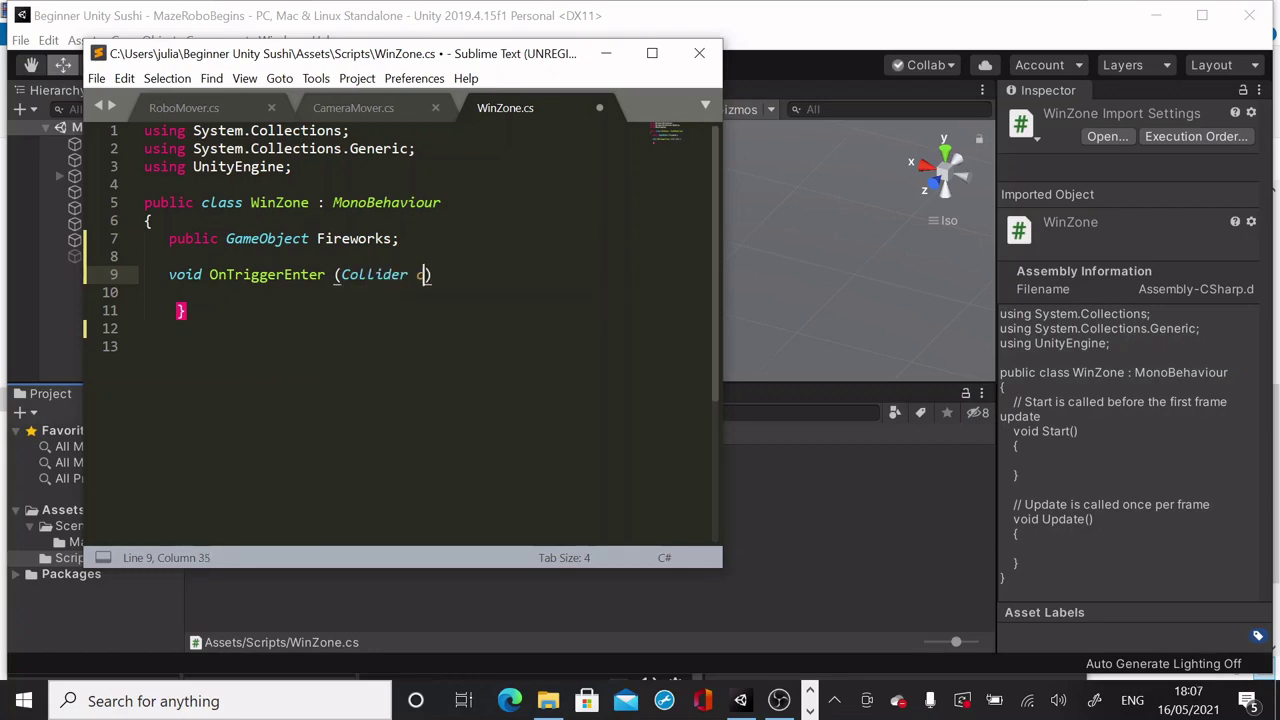
type(") {")
key("Return")
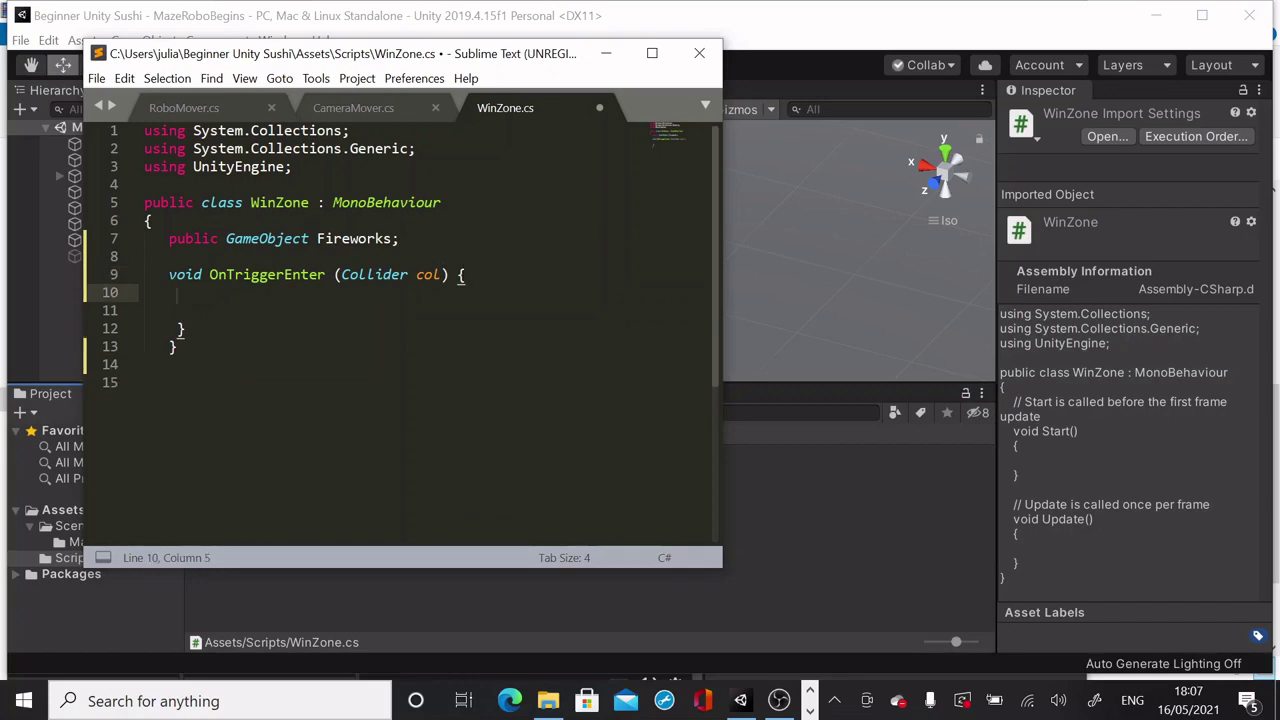
Inside OnTriggerEnter, add the condition if (col.transform.CompareTag ("Ball")) containing the statement Fireworks.SetActive (true);
type("if (col.")
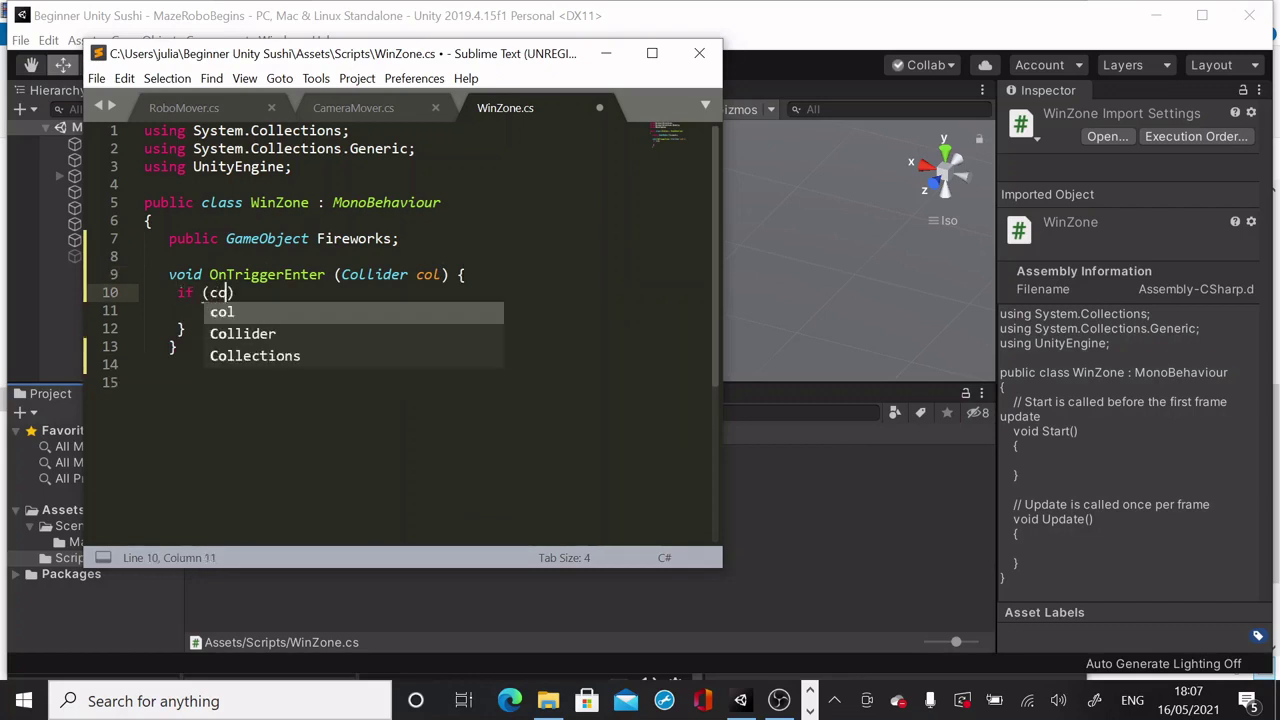
type("transform")
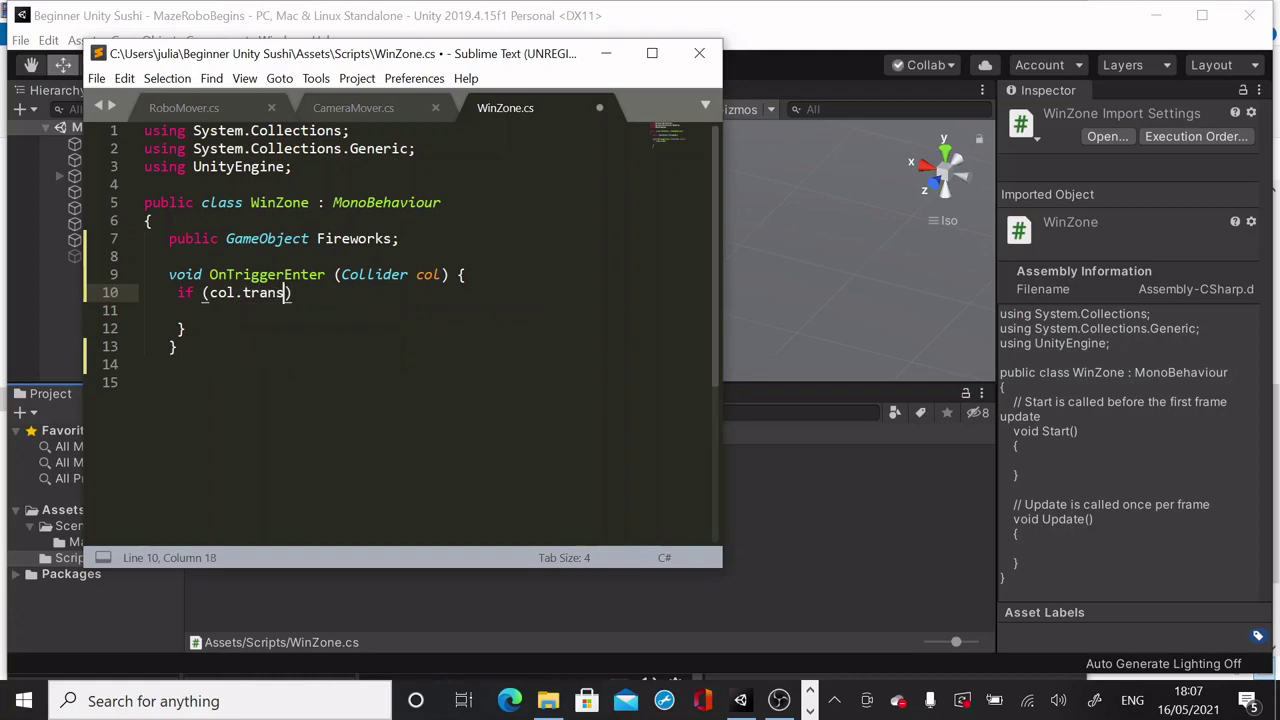
type(".CompareTag (\"Ball\"))")
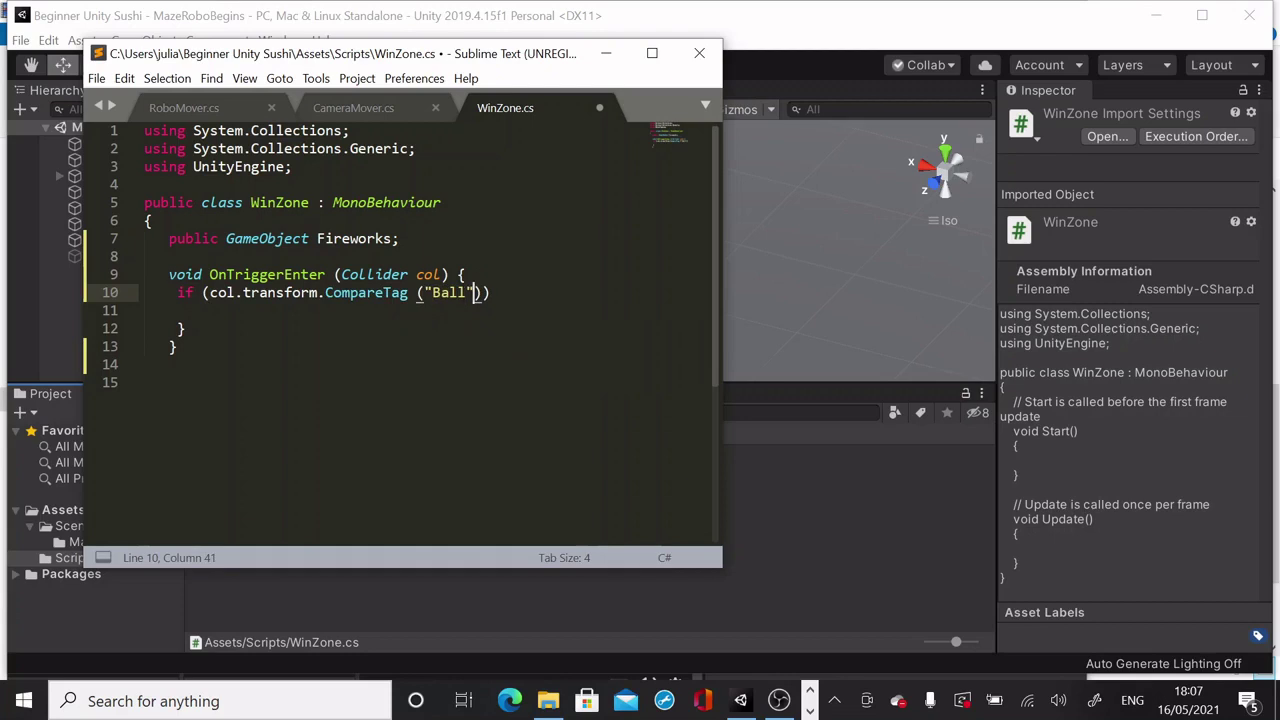
type(" {")
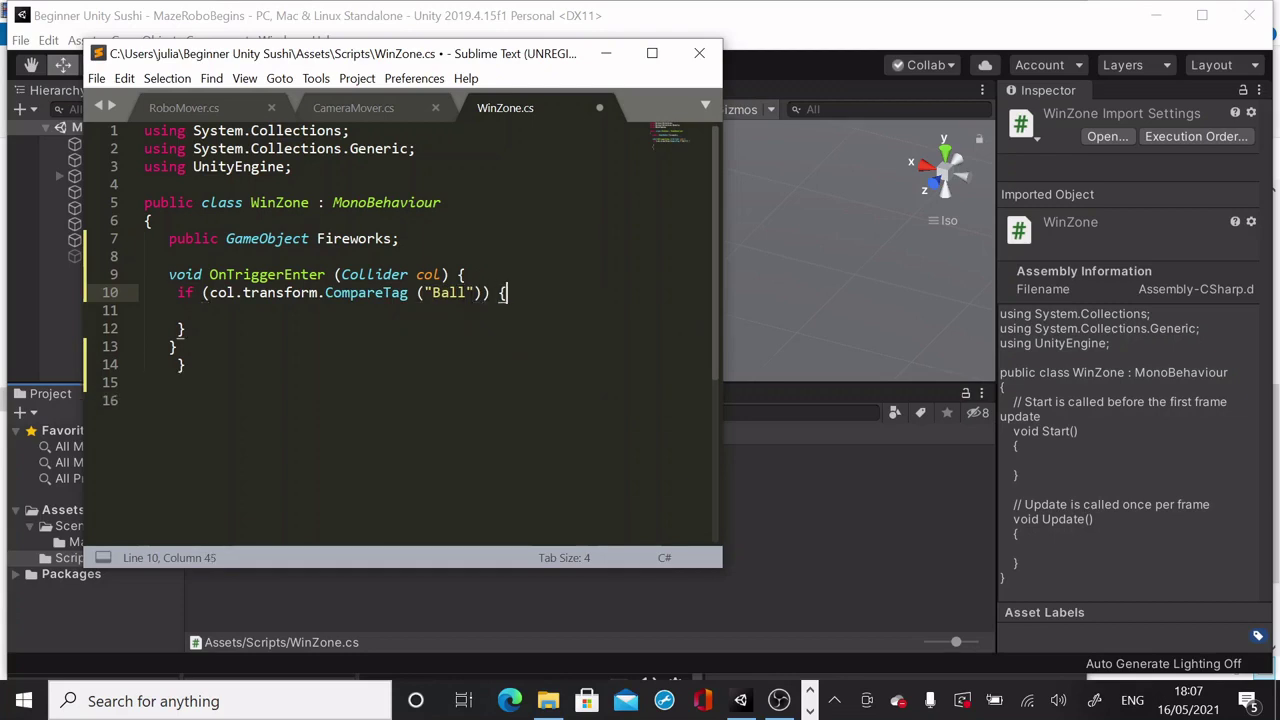
key("Return")
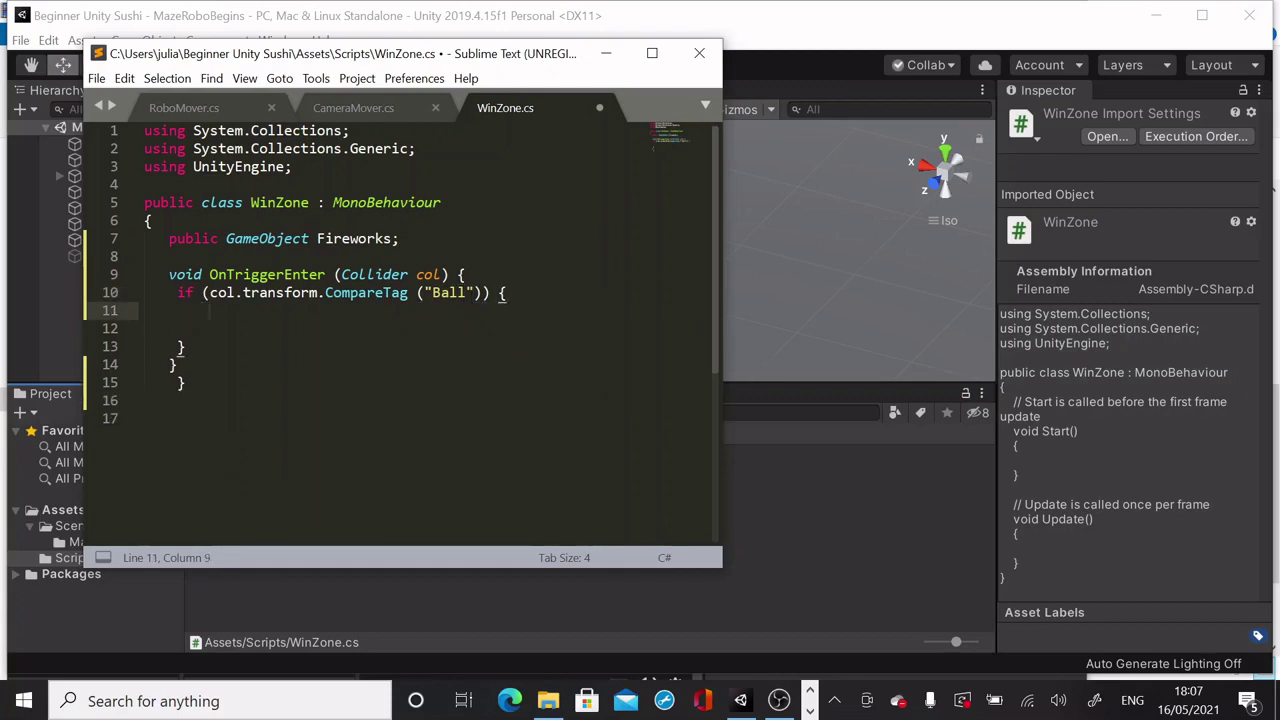
type("Fireworks.S")
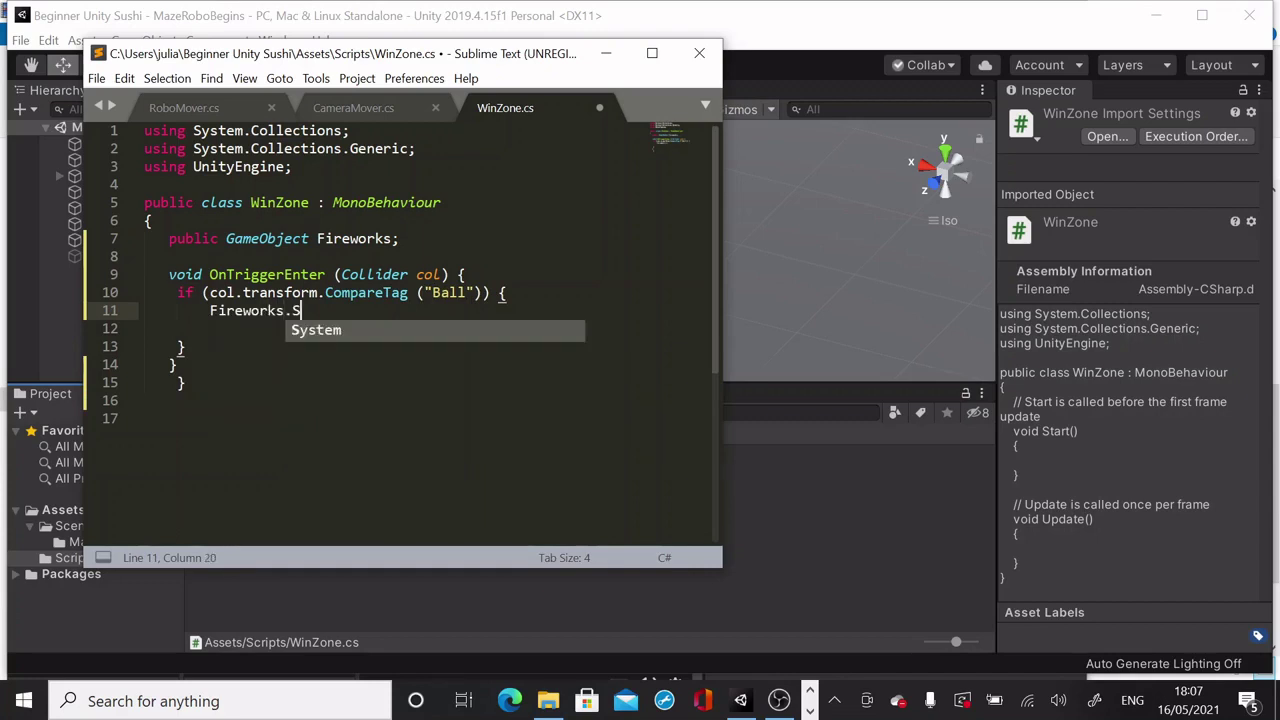
type("etActive")
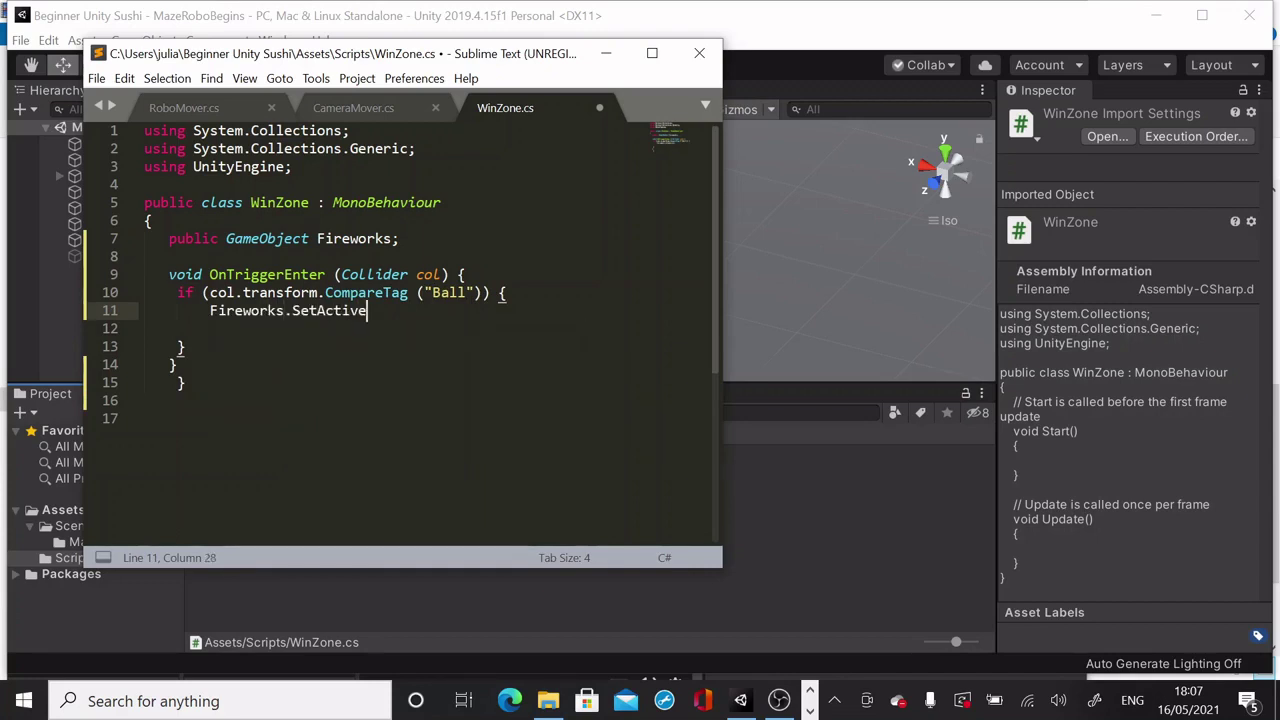
type(" (true);")
Delete the closing brace on line 15 of the WinZone script
left_click(173, 365)
left_click(182, 383)
key("BackSpace")
Save the WinZone script and close the code editor to return to Unity
left_click(96, 79)
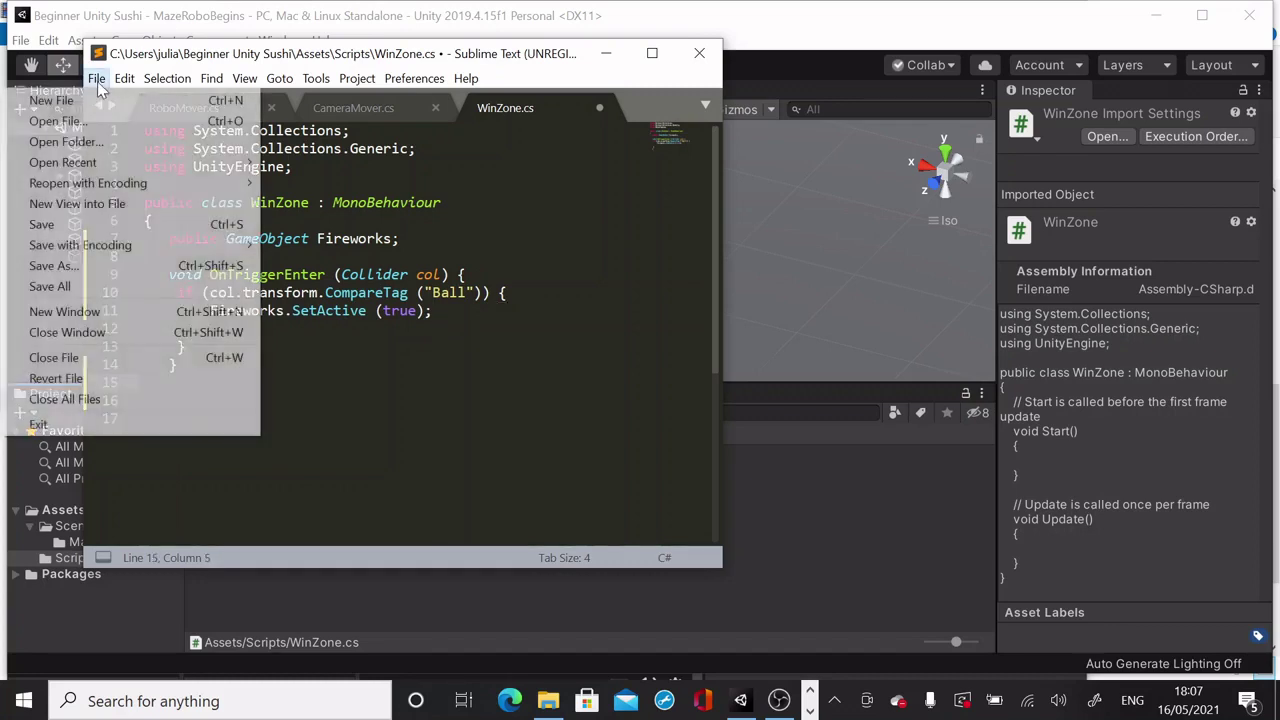
left_click(96, 226)
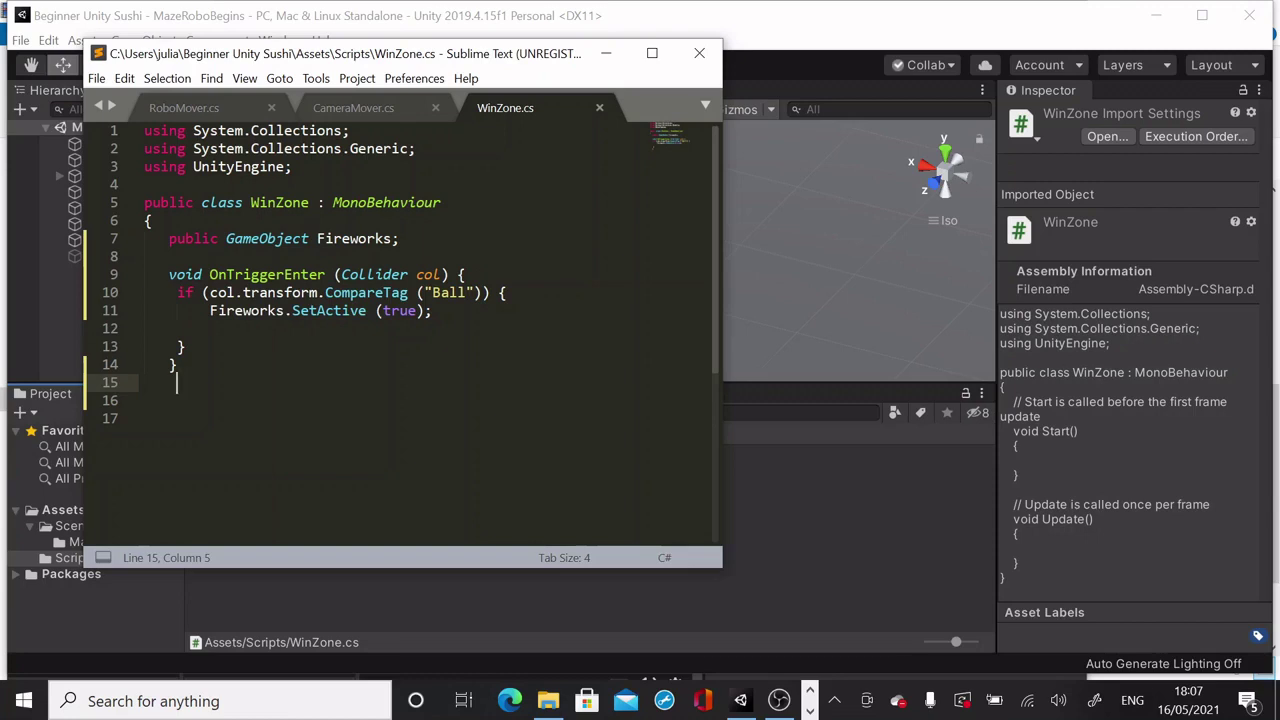
left_click(96, 78)
left_click(116, 226)
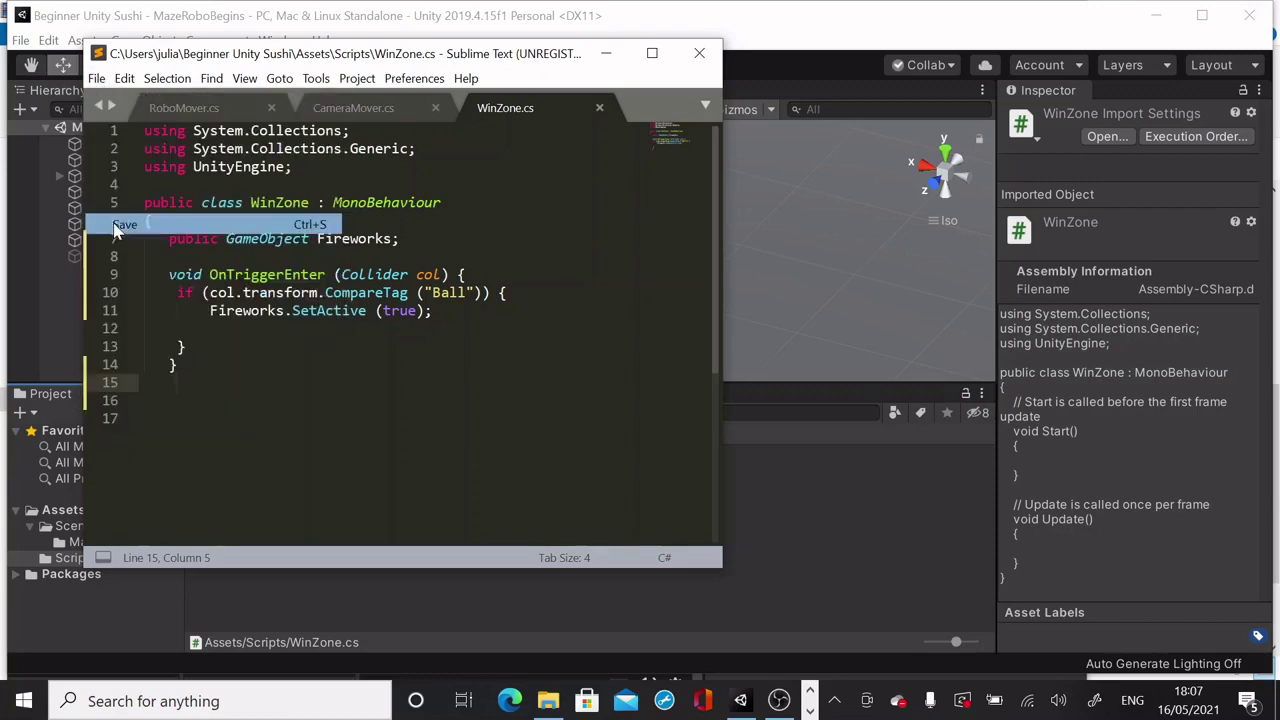
left_click(699, 53)
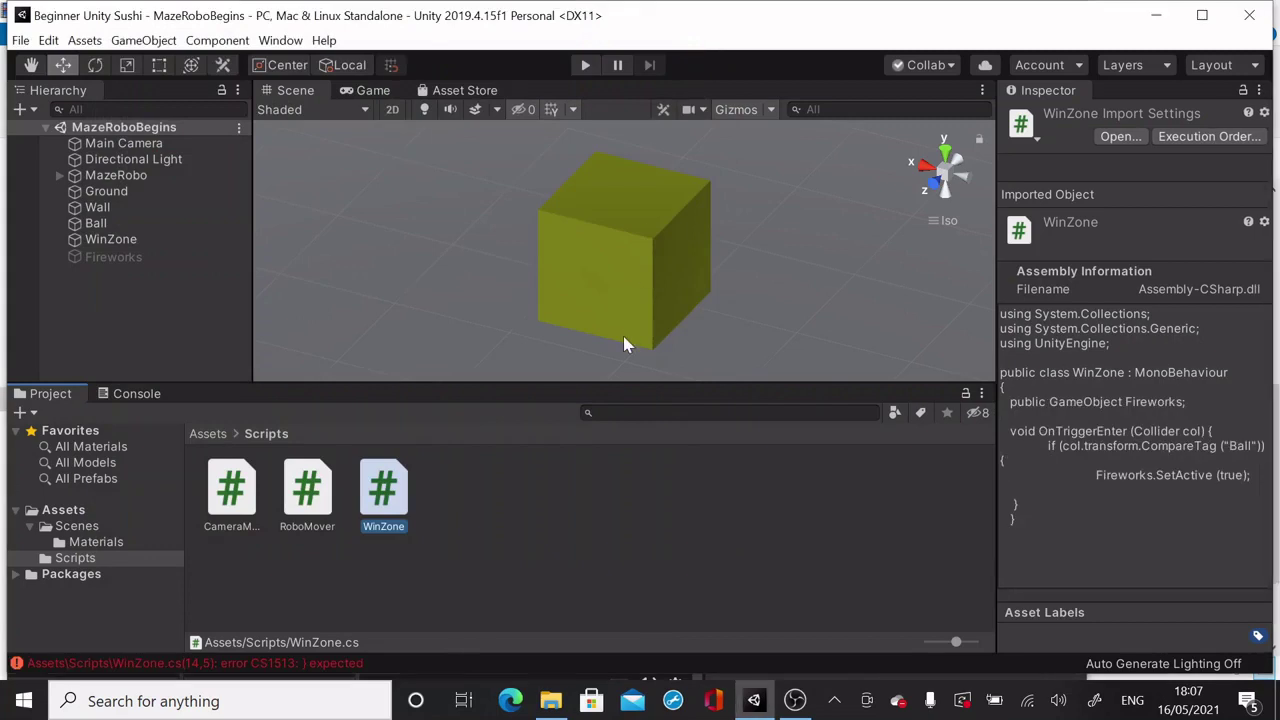
Reopen the WinZone script, add the missing closing brace on line 15, save it and close the editor
double_click(385, 492)
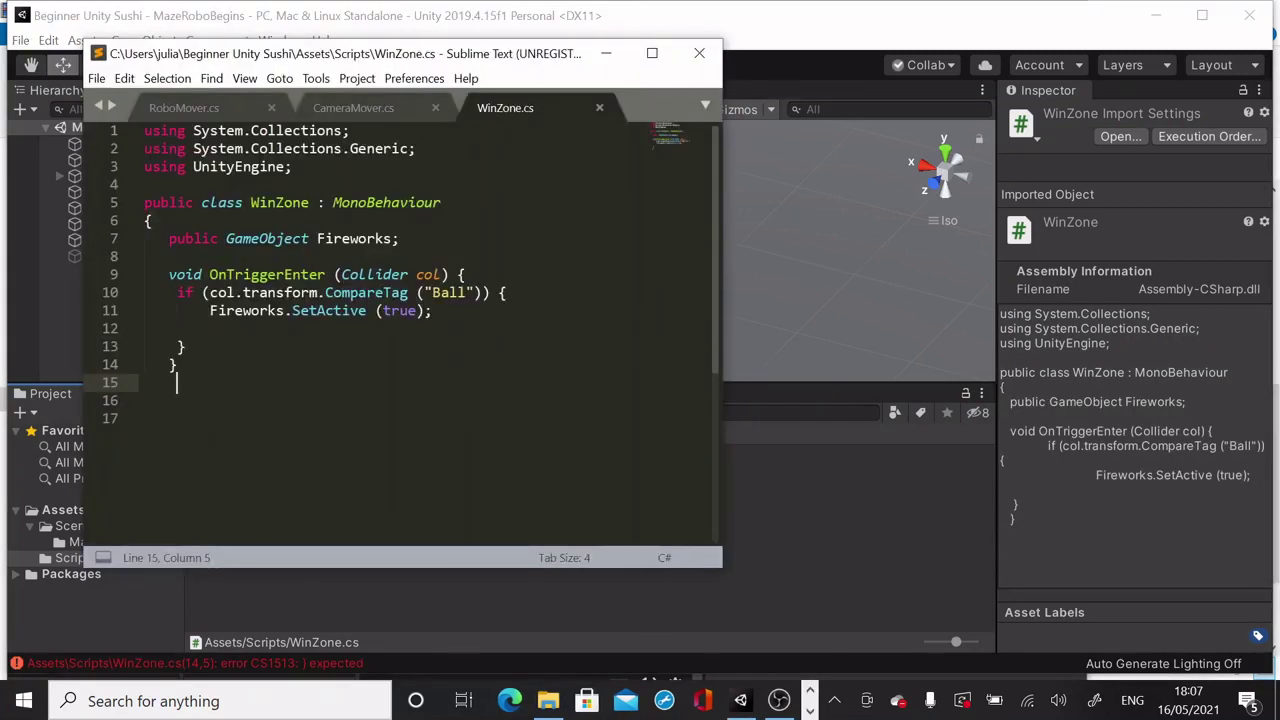
type("}")
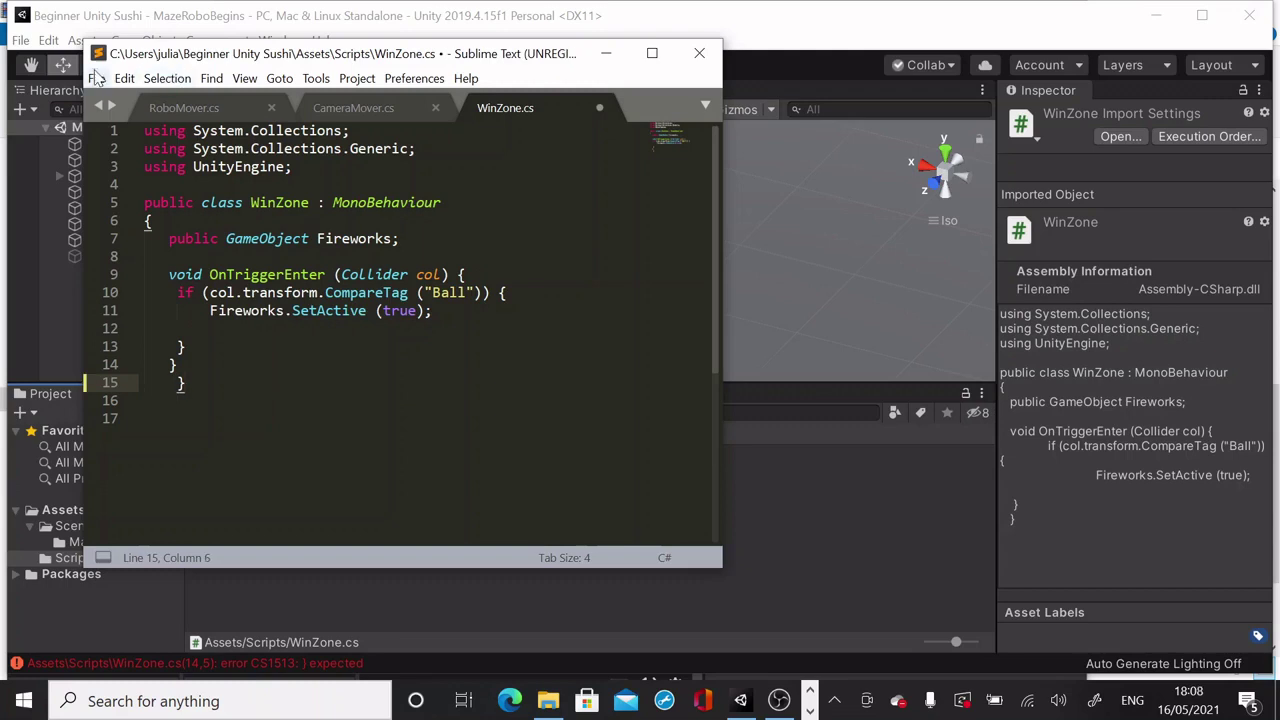
left_click(96, 78)
left_click(40, 222)
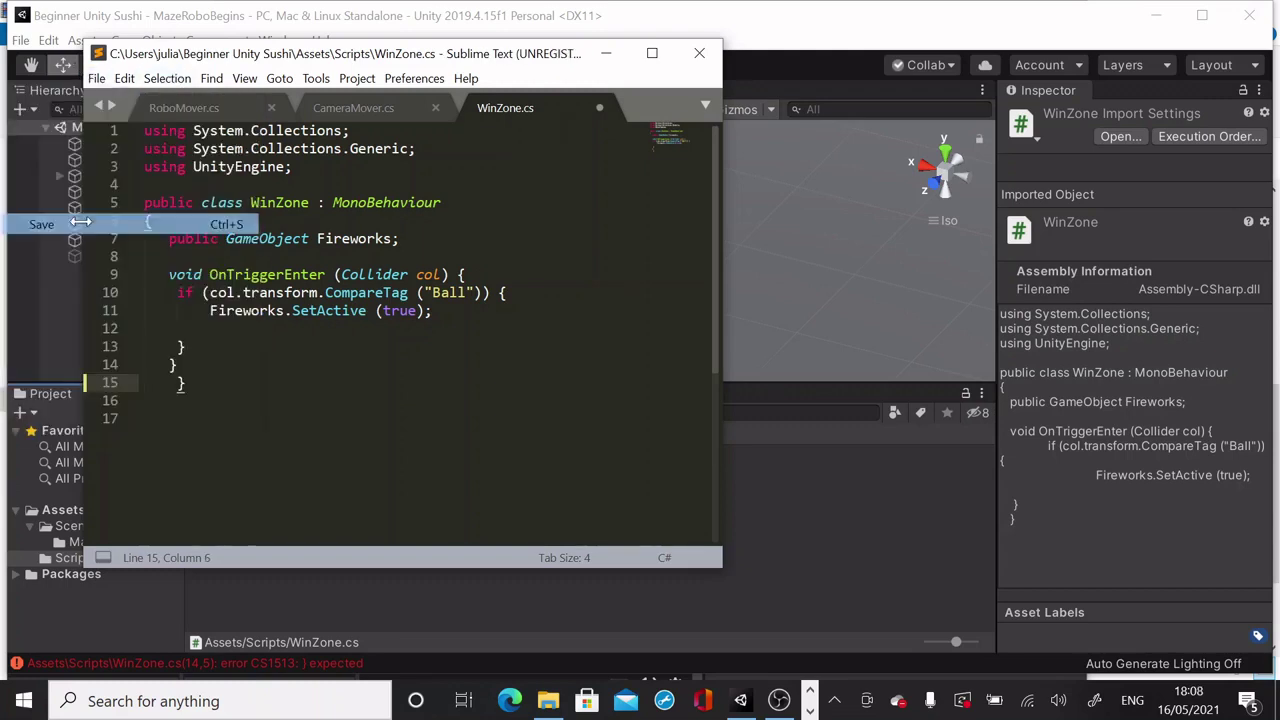
left_click(699, 52)
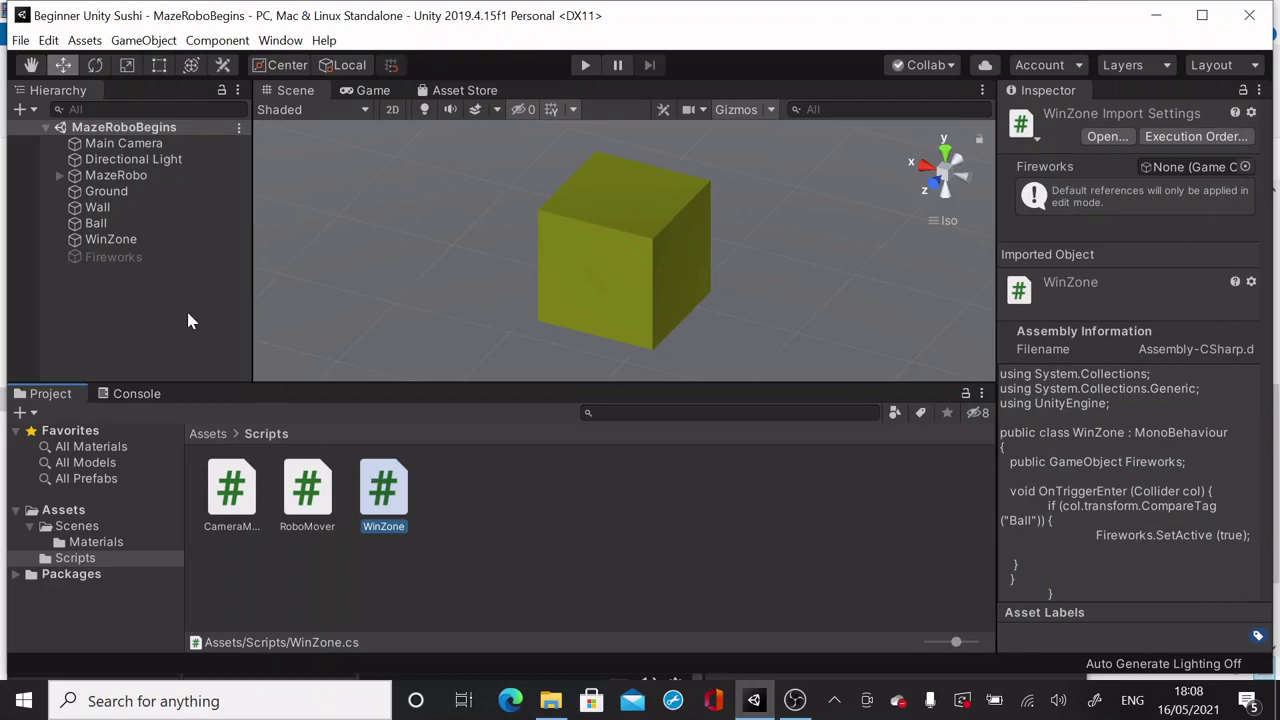
Attach the WinZone script to the WinZone cube in the scene
left_click(110, 240)
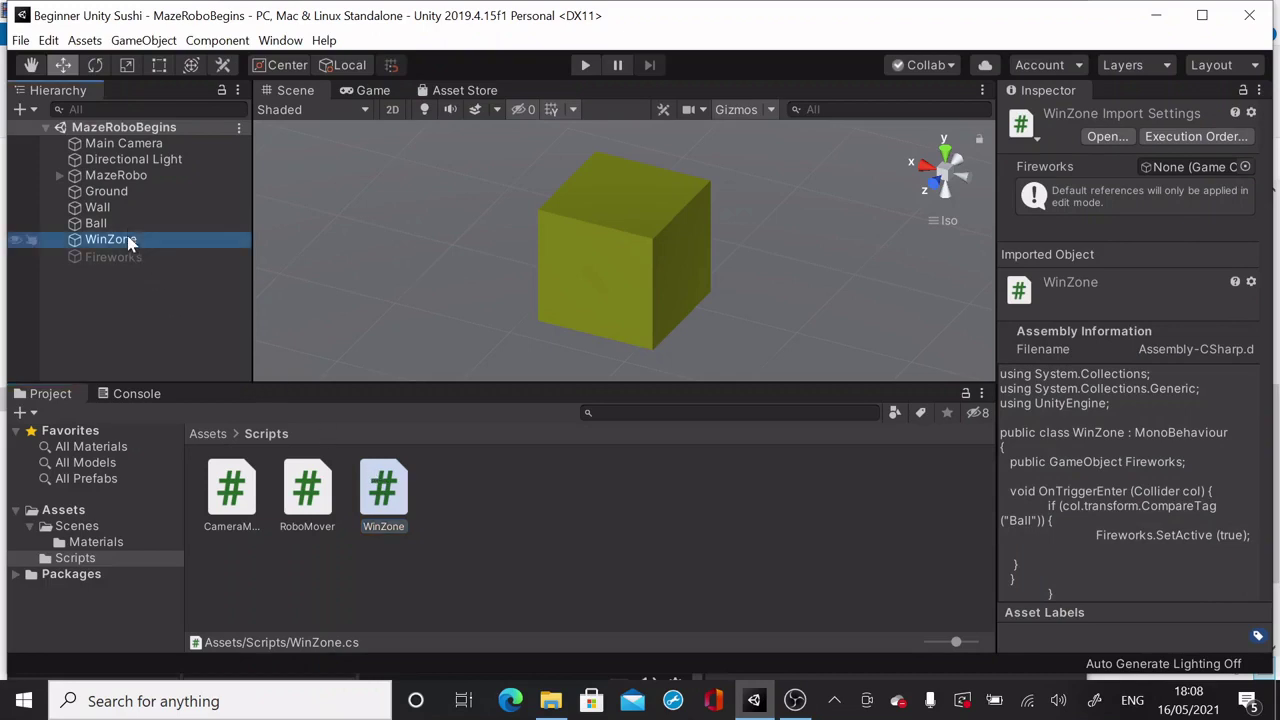
left_click_drag(378, 507, 170, 246)
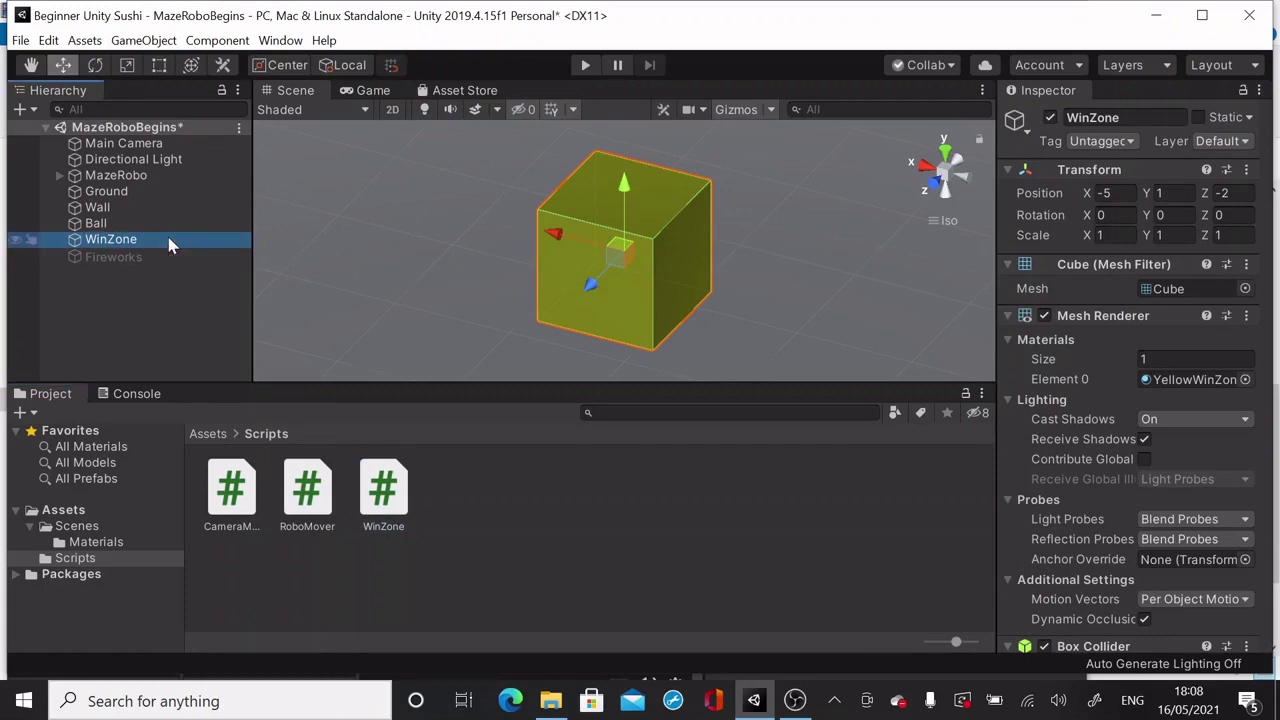
Assign the Fireworks object to the Fireworks reference of the WinZone cube's second Win Zone script component and save the scene
scroll(1068, 488, "down", 5)
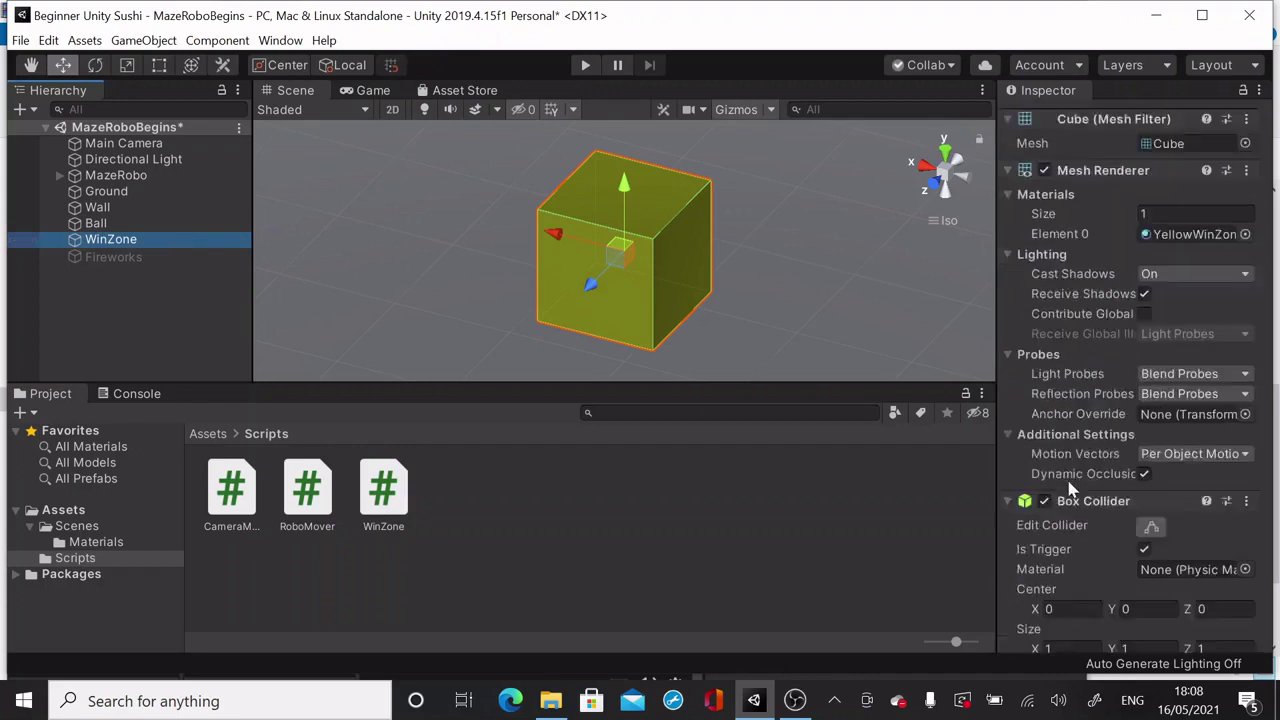
scroll(1068, 488, "down", 3)
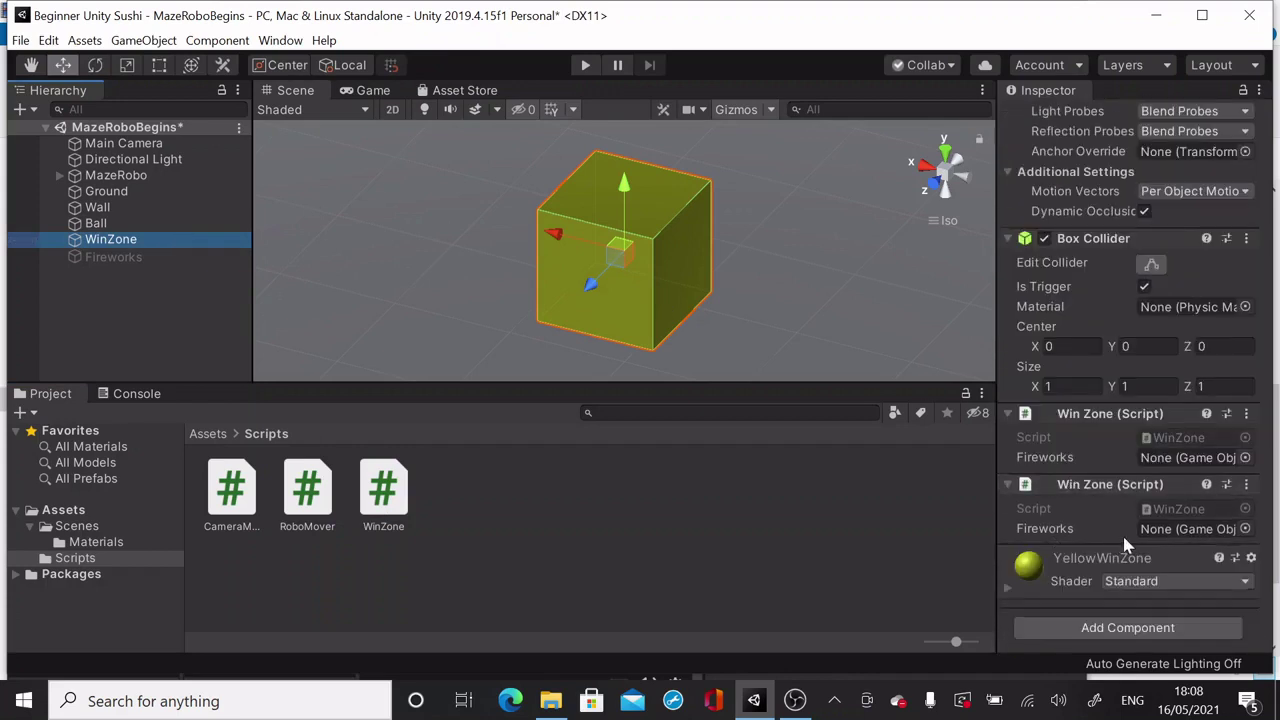
left_click_drag(161, 256, 1130, 531)
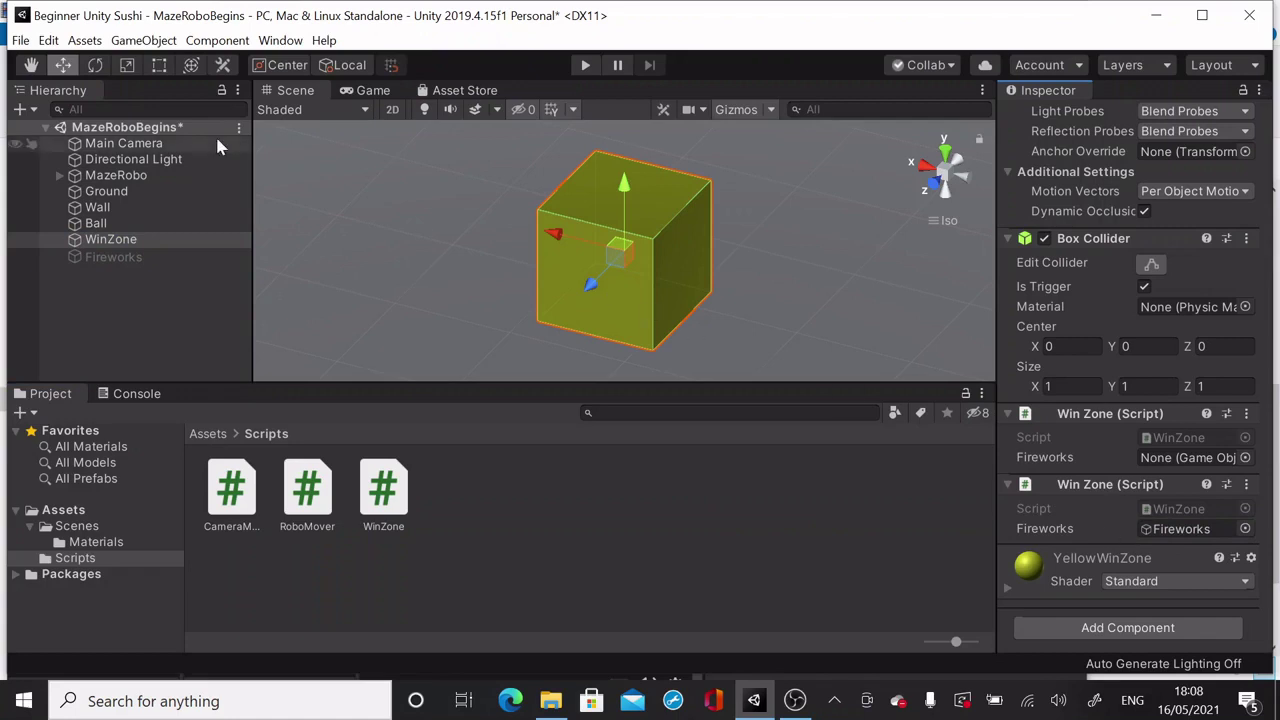
left_click(20, 40)
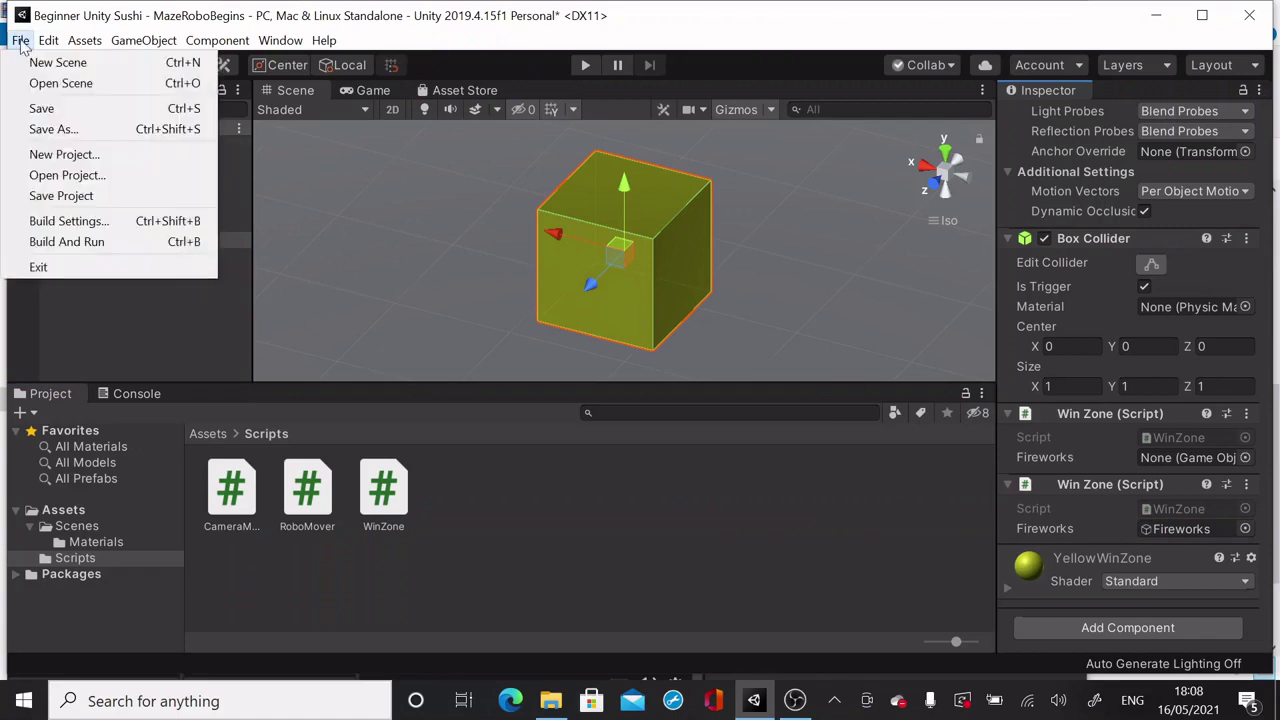
left_click(36, 108)
Select the WinZone cube again, link the Fireworks object to its second Win Zone script component, and save the MazeRoboBegins scene
left_click(170, 243)
left_click_drag(170, 243, 169, 238)
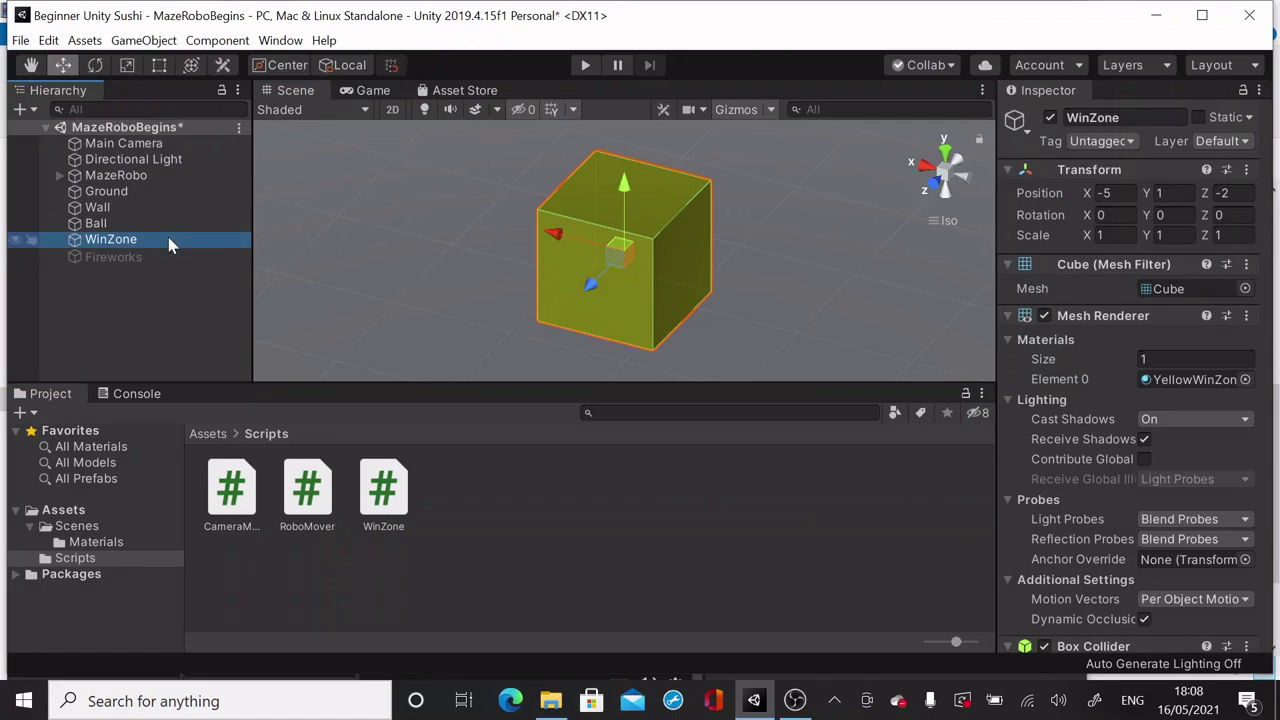
scroll(1068, 488, "down", 5)
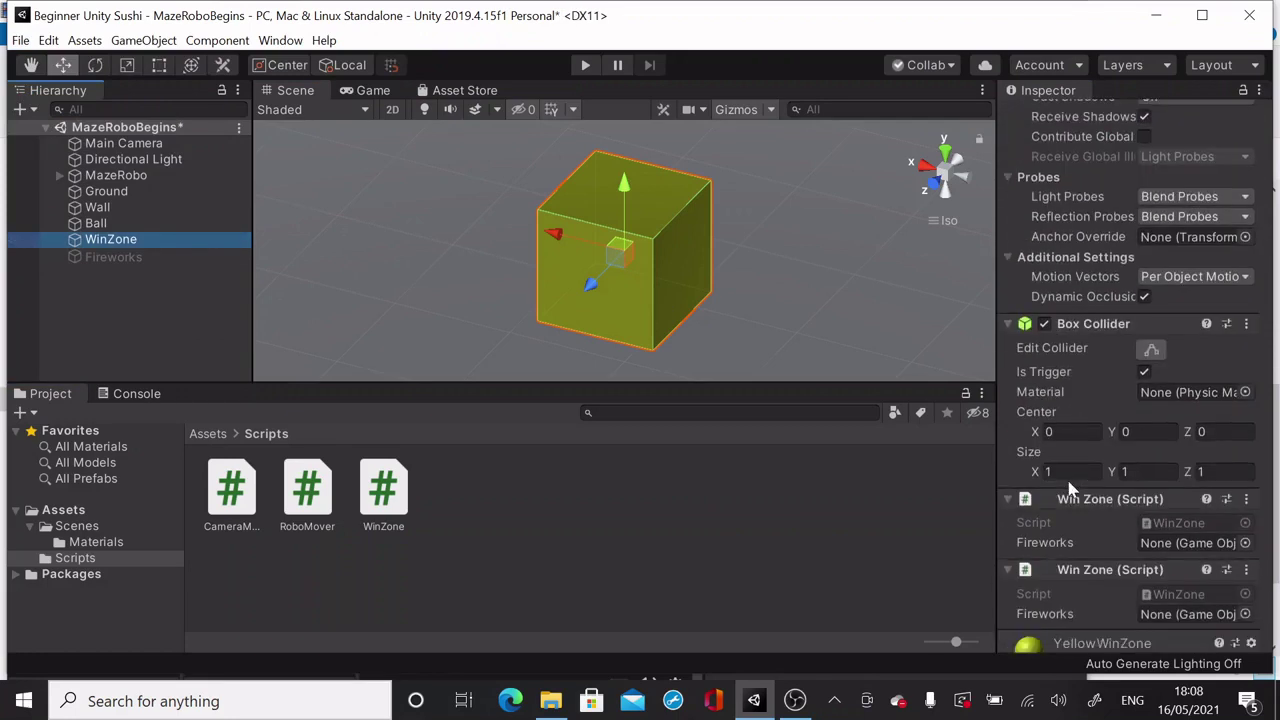
scroll(1068, 488, "down", 2)
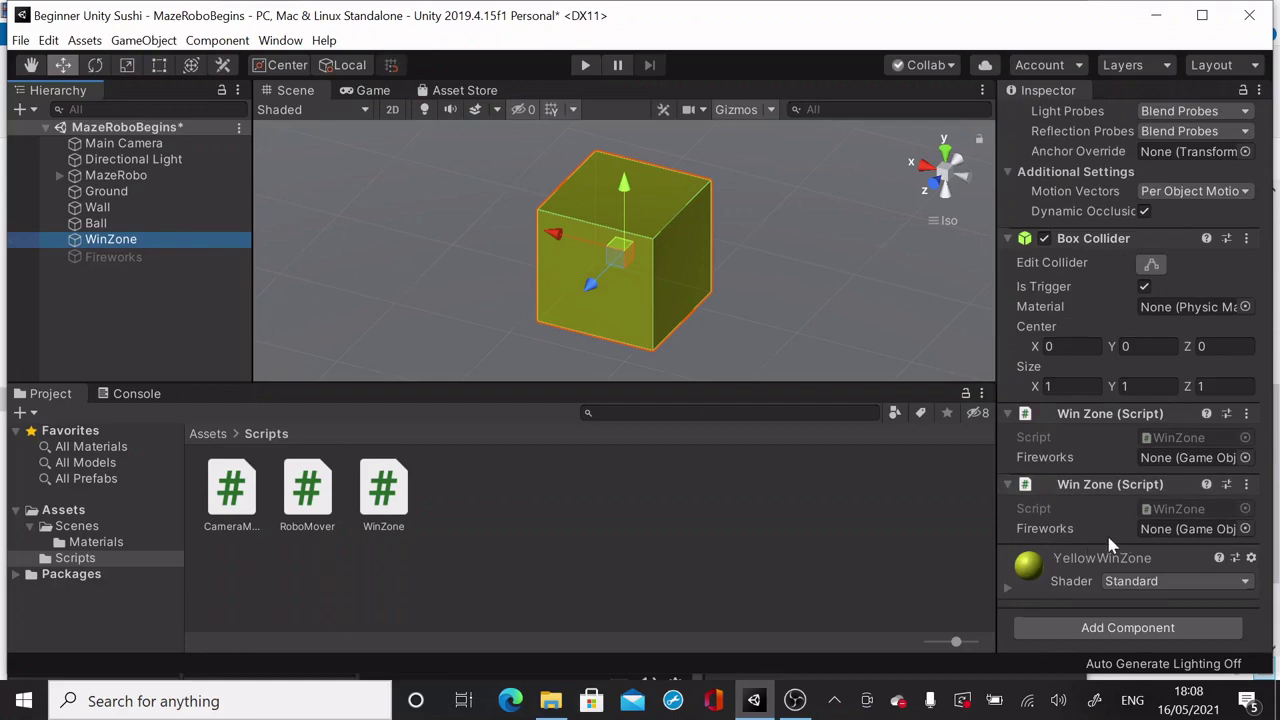
left_click_drag(161, 256, 711, 502)
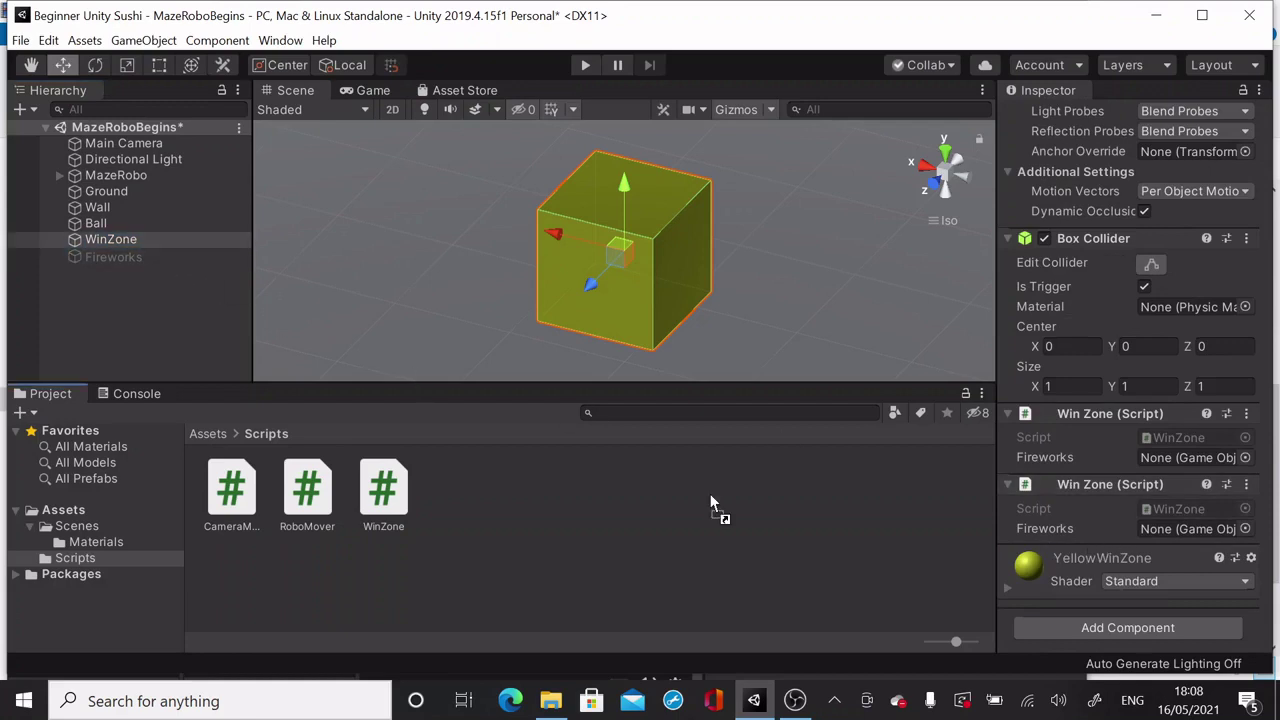
left_click_drag(1015, 506, 1143, 528)
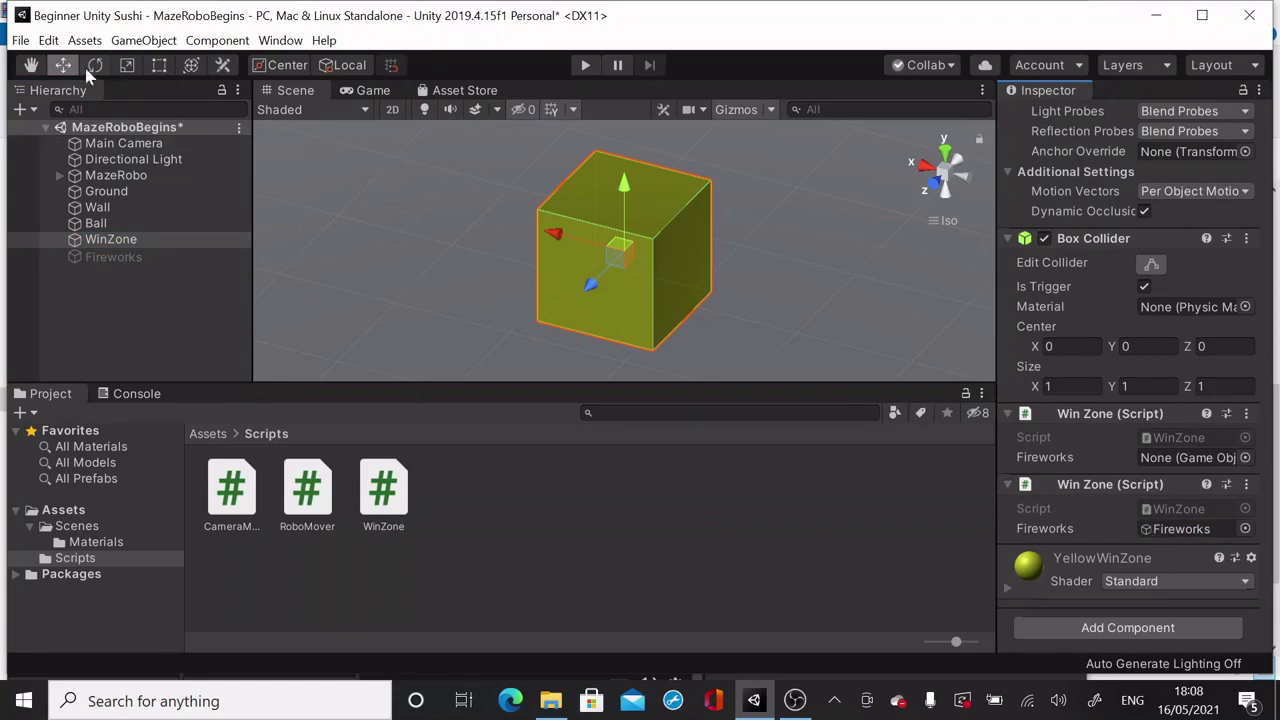
left_click(20, 40)
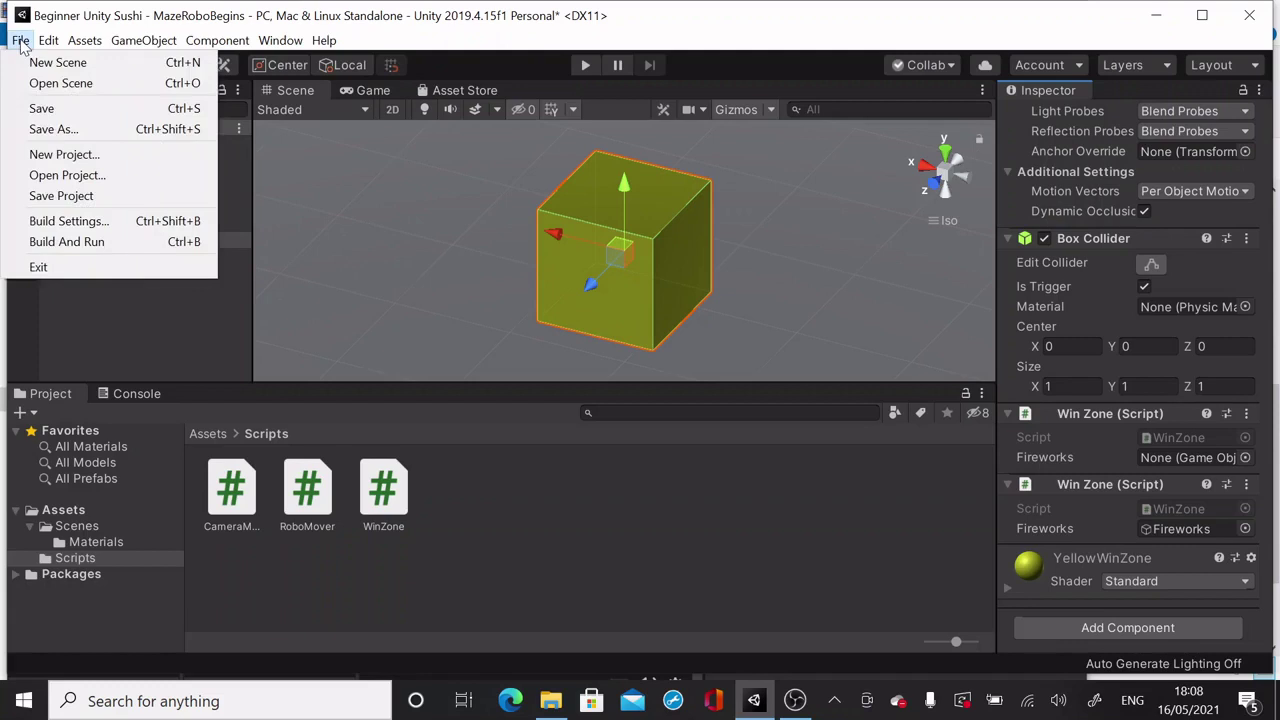
left_click(34, 106)
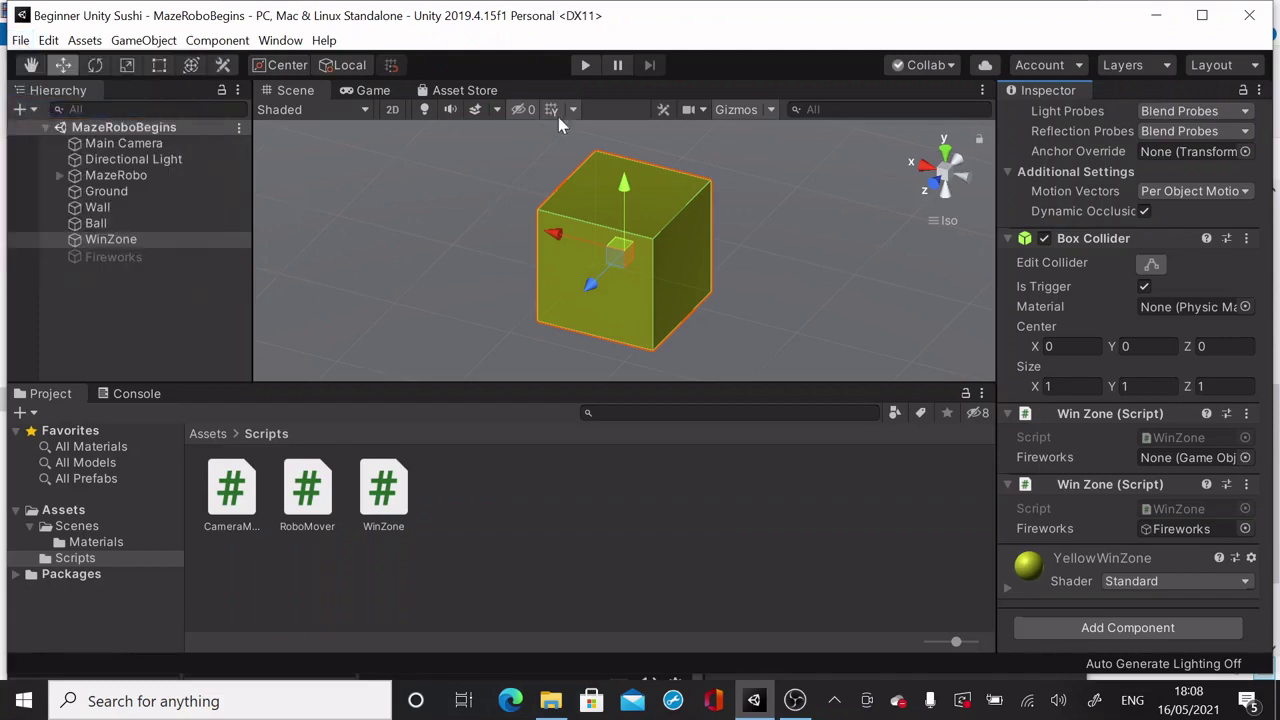
Play-test the game by steering the robot around the green ball and pushing the ball into the yellow WinZone cube
left_click(585, 65)
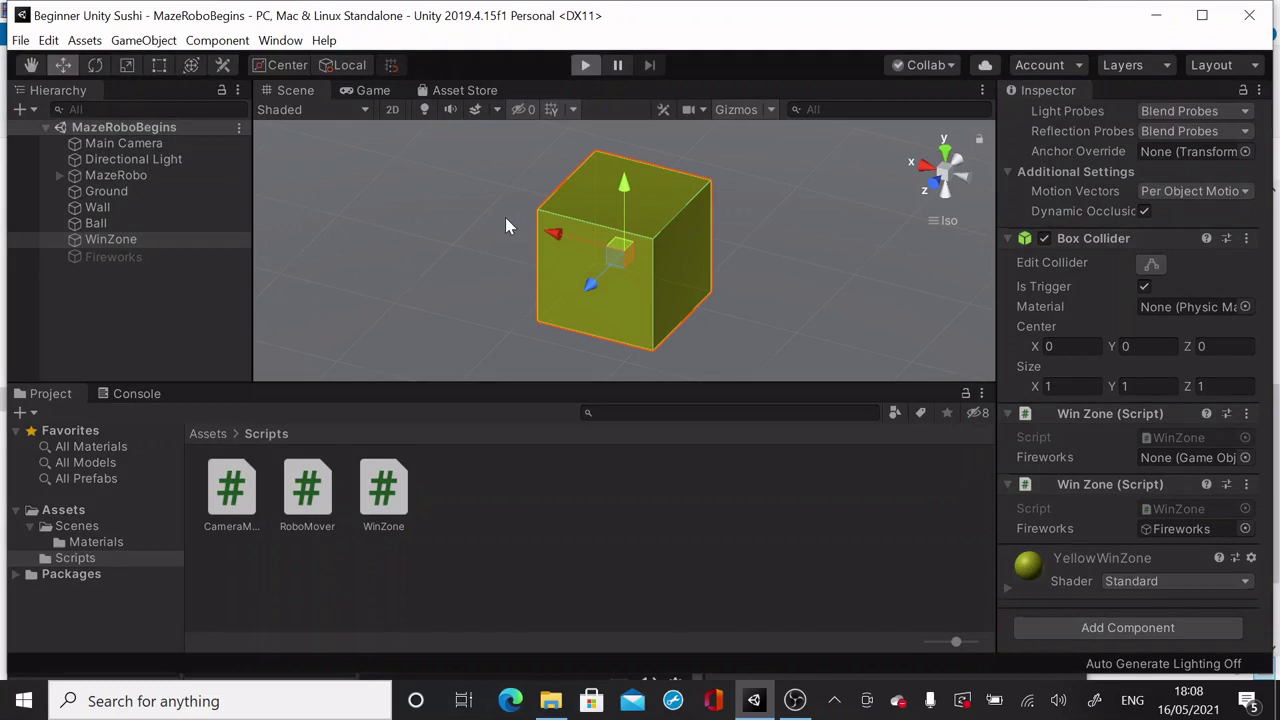
key("Up")
key("Up")
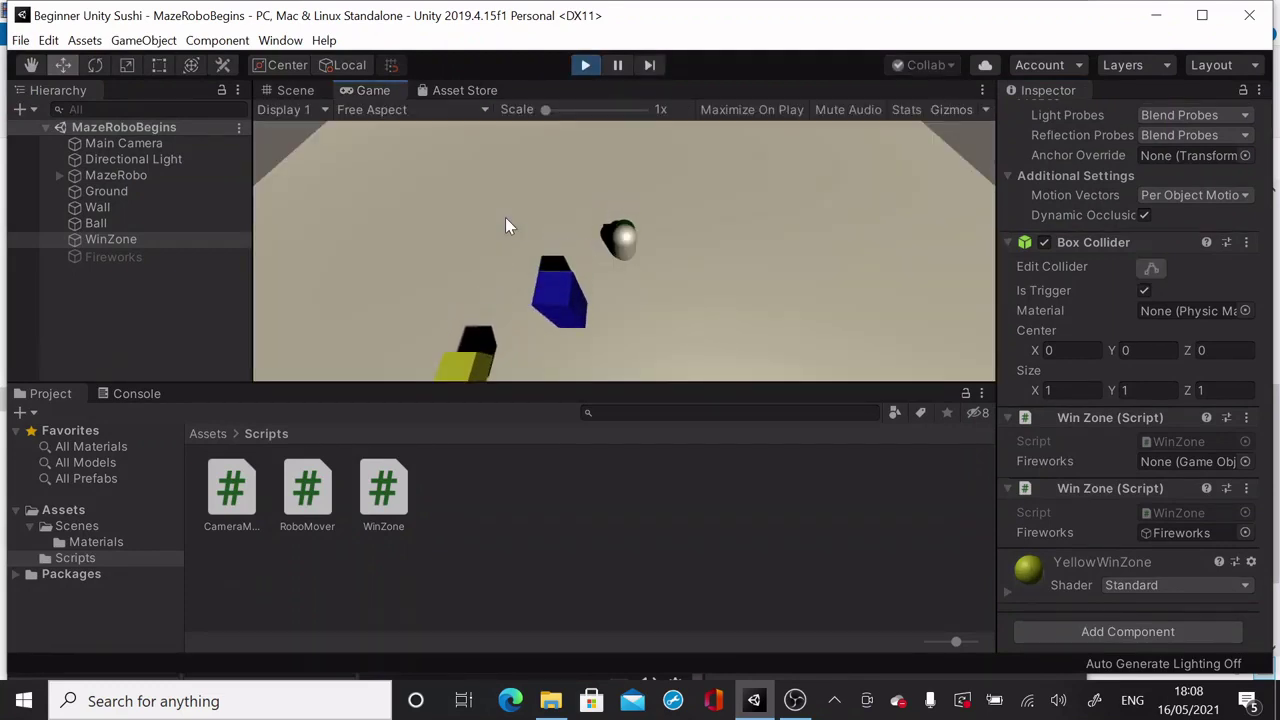
key("Up")
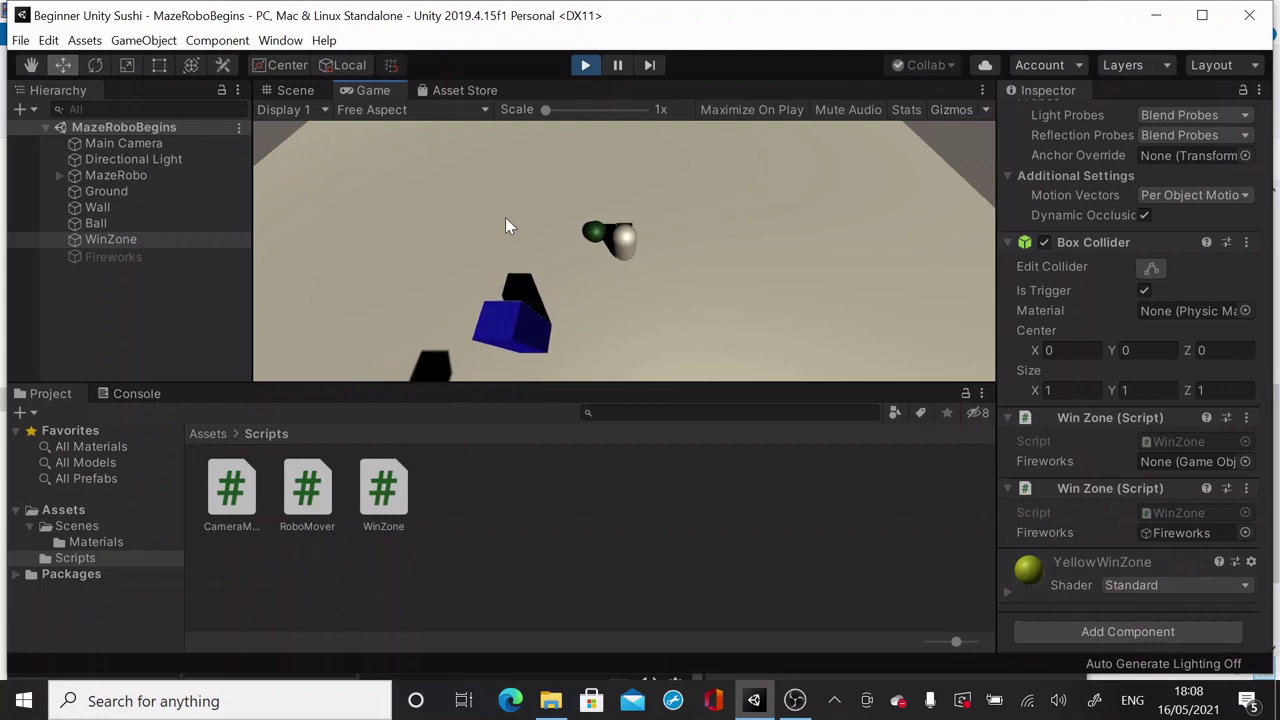
key("Right")
key("Down")
key("Left")
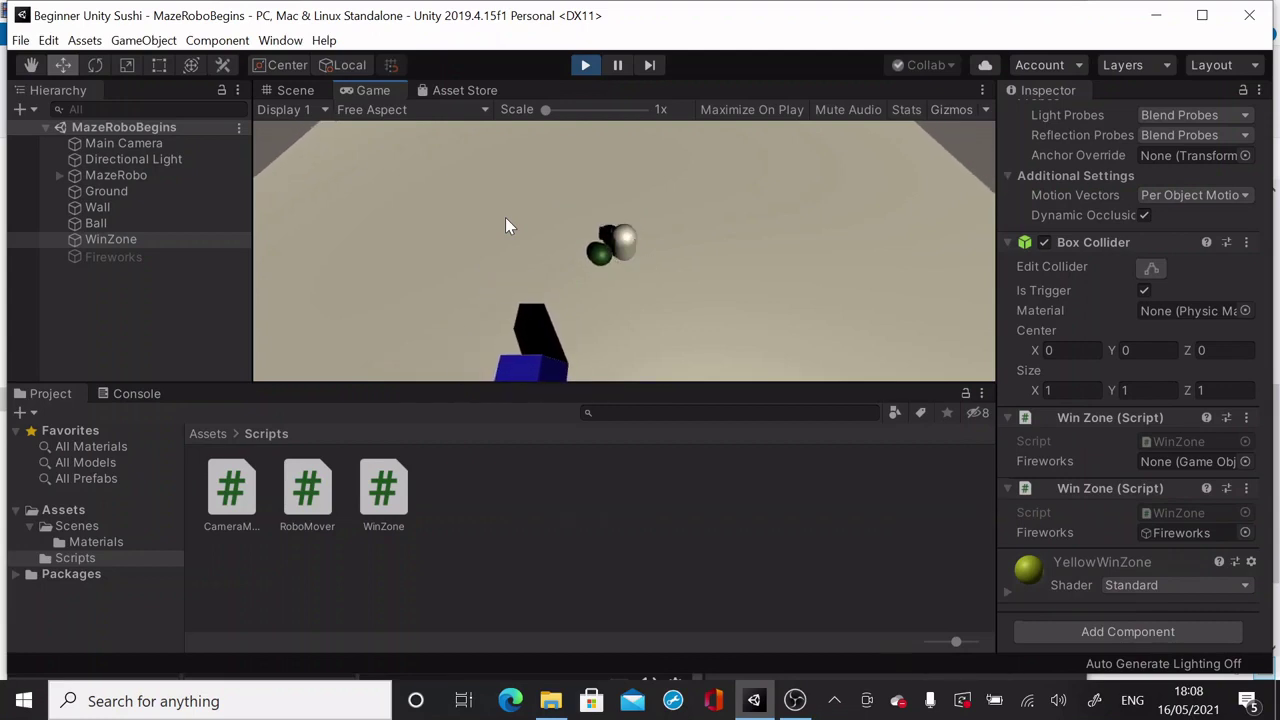
key("Up")
key("Left")
key("Right")
key("Down")
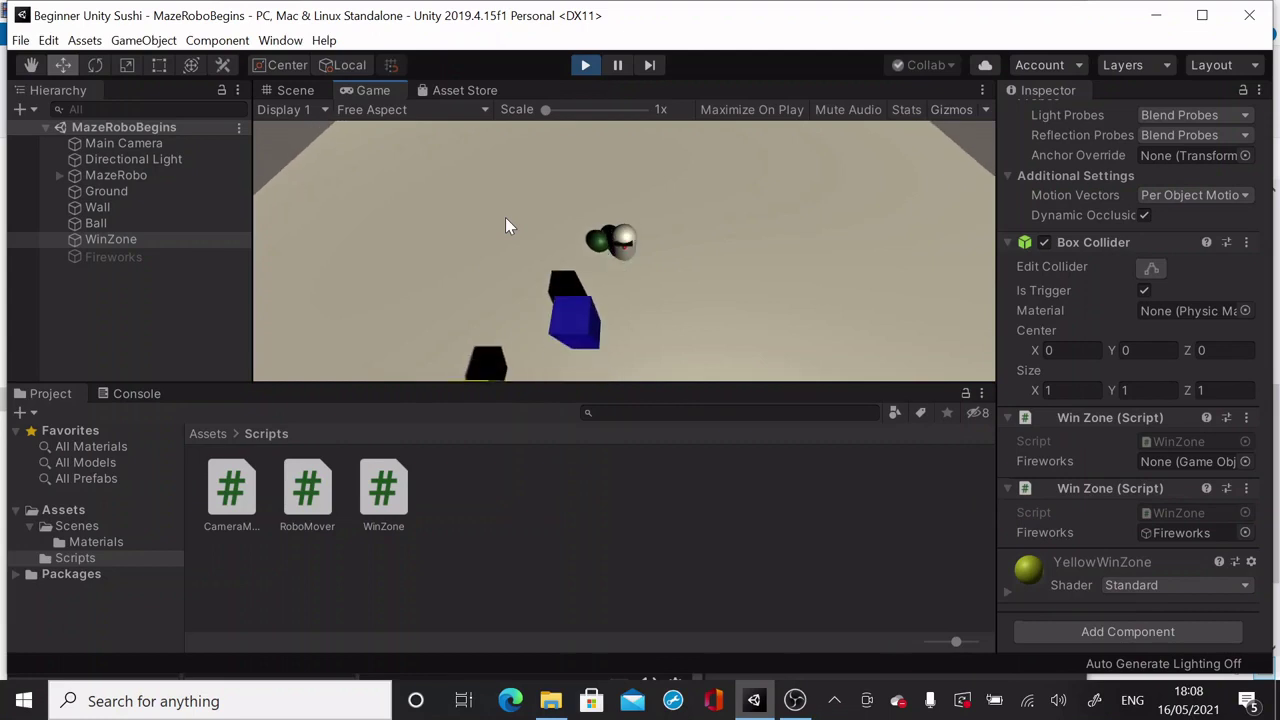
key("Left")
key("Left")
key("Down")
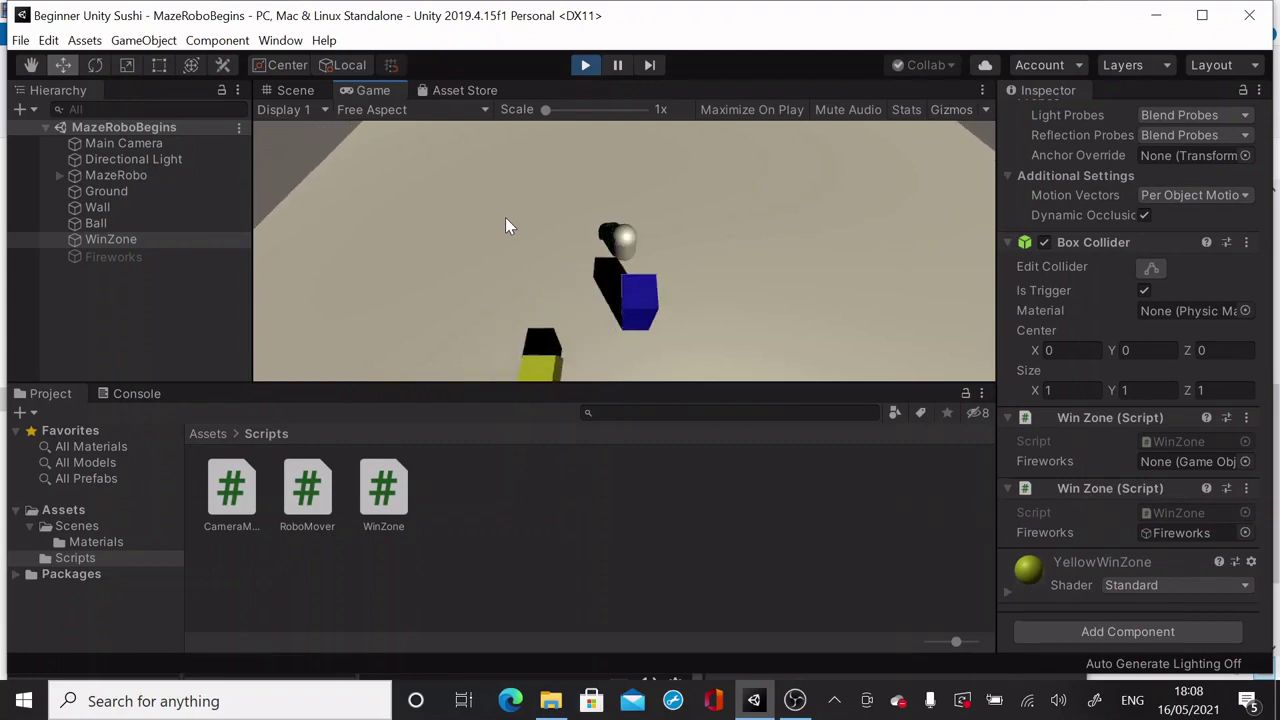
key("Left")
key("Up")
key("Up")
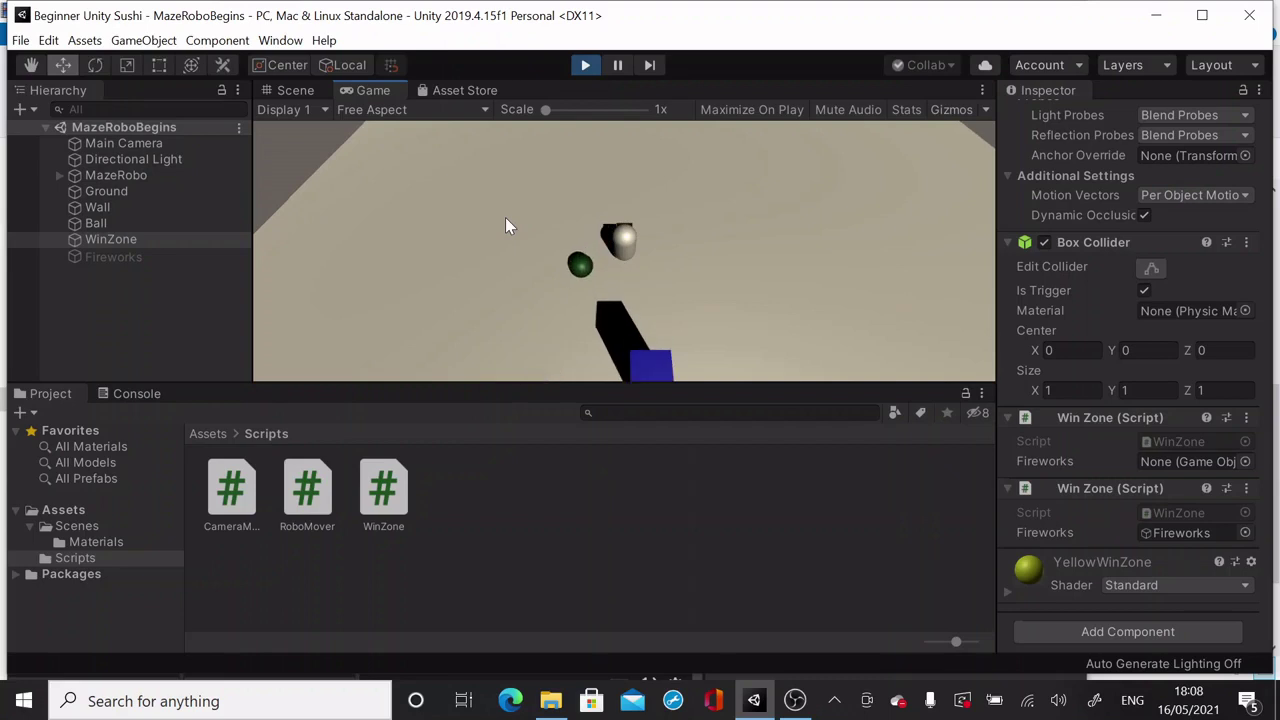
key("Up")
key("Left")
key("Down")
key("Left")
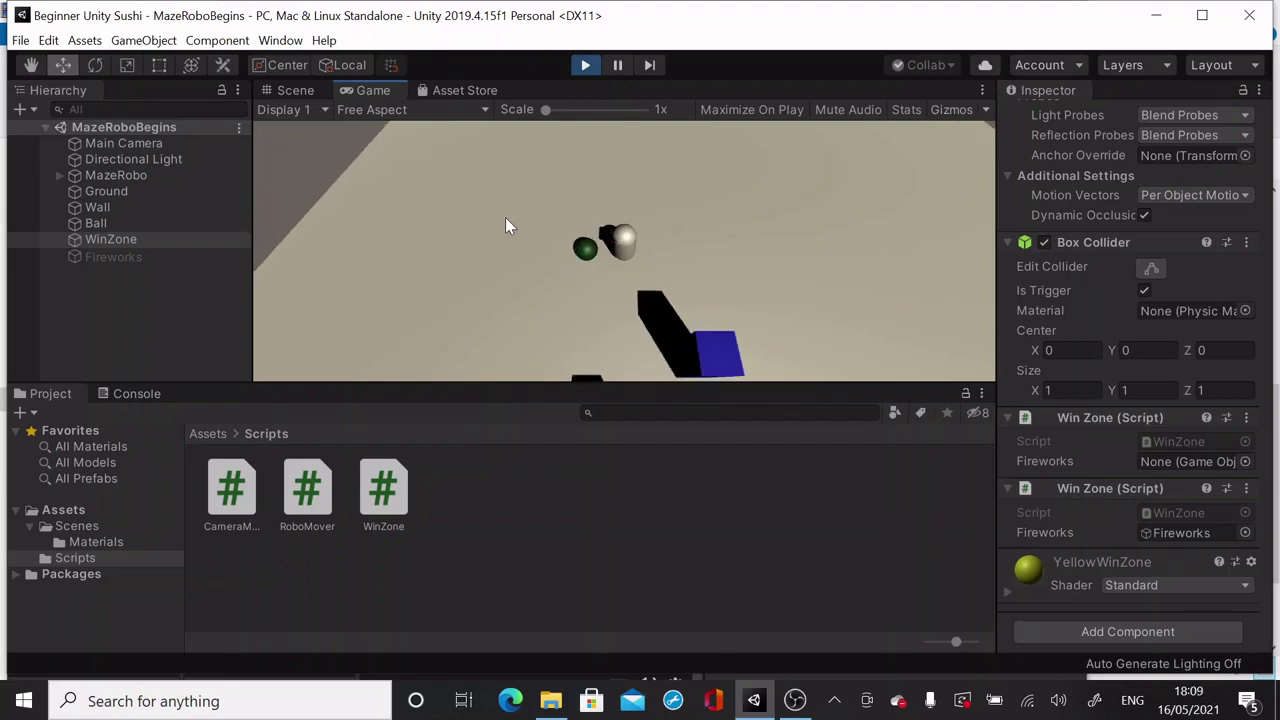
key("Left")
key("Up")
key("Left")
key("Down")
key("Down")
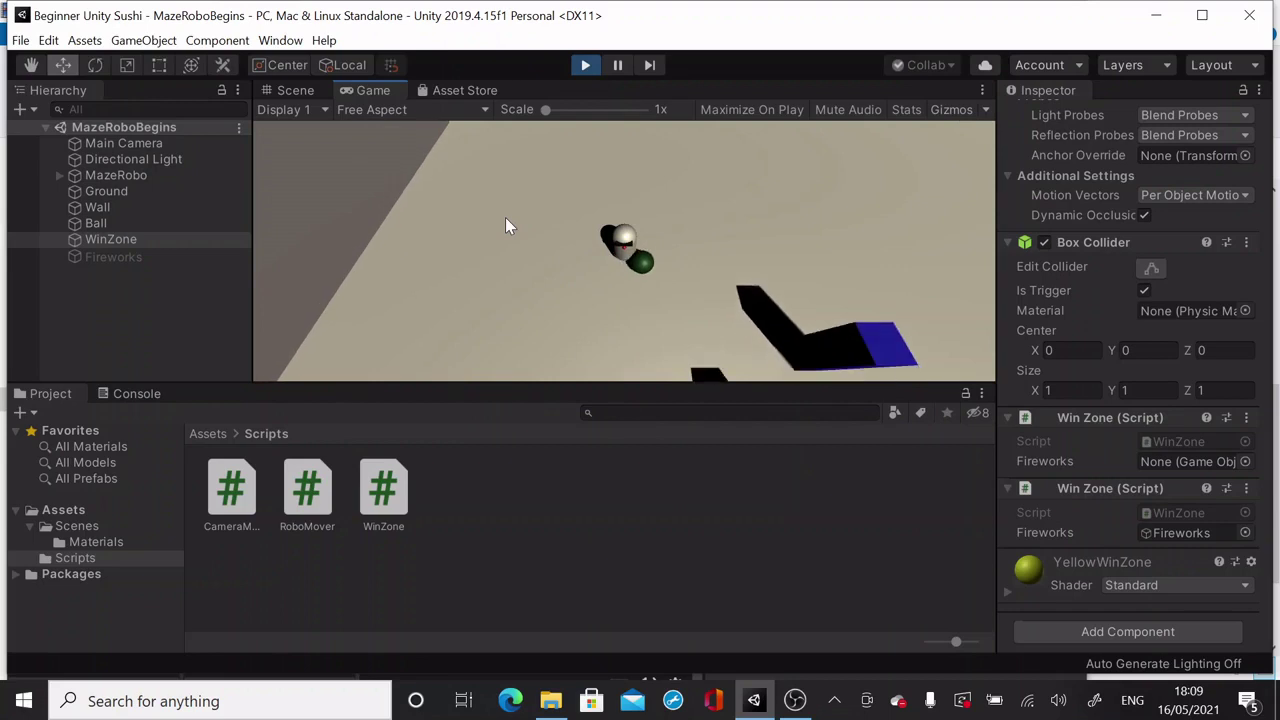
key("Down")
key("Up")
key("Down")
key("Down")
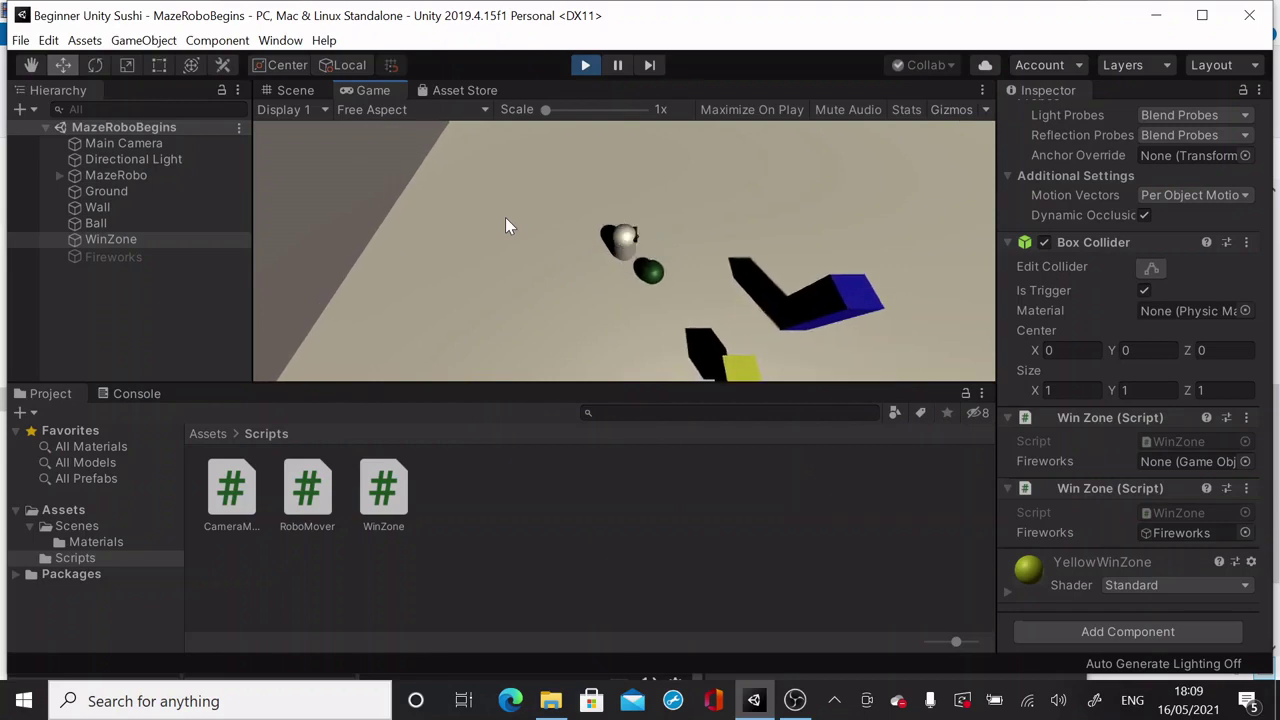
key("Down")
key("Down")
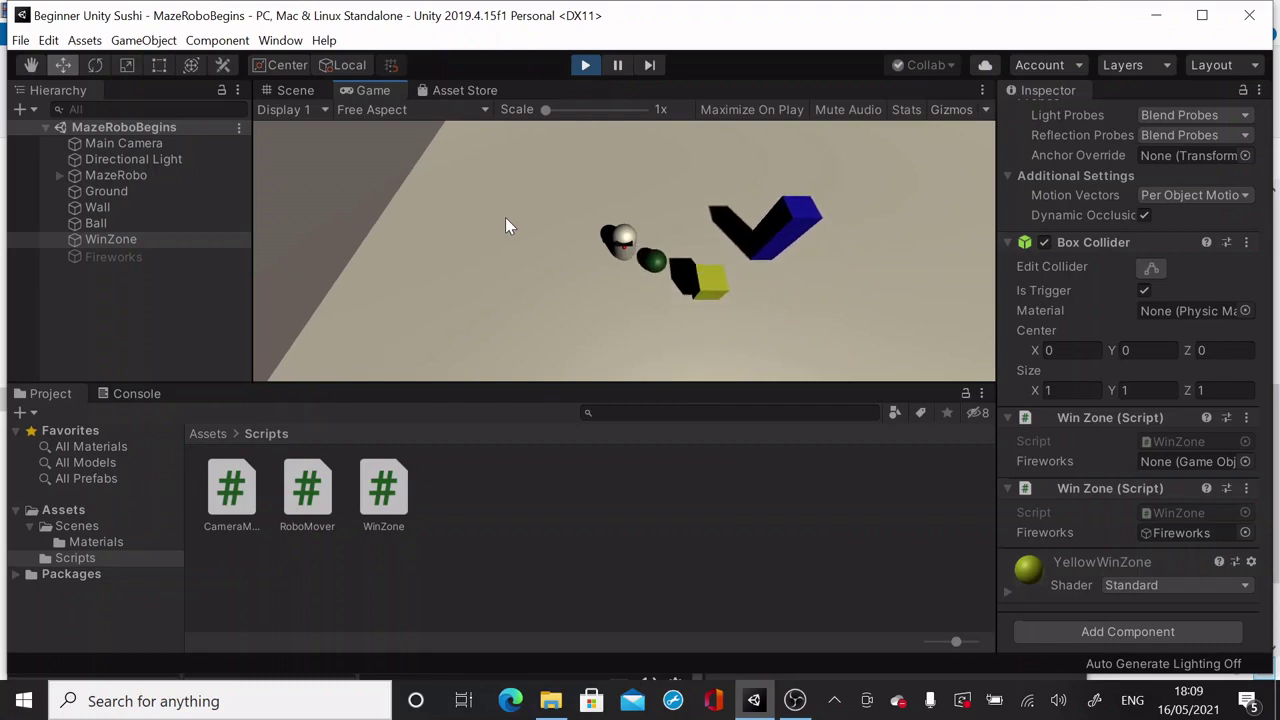
key("Down")
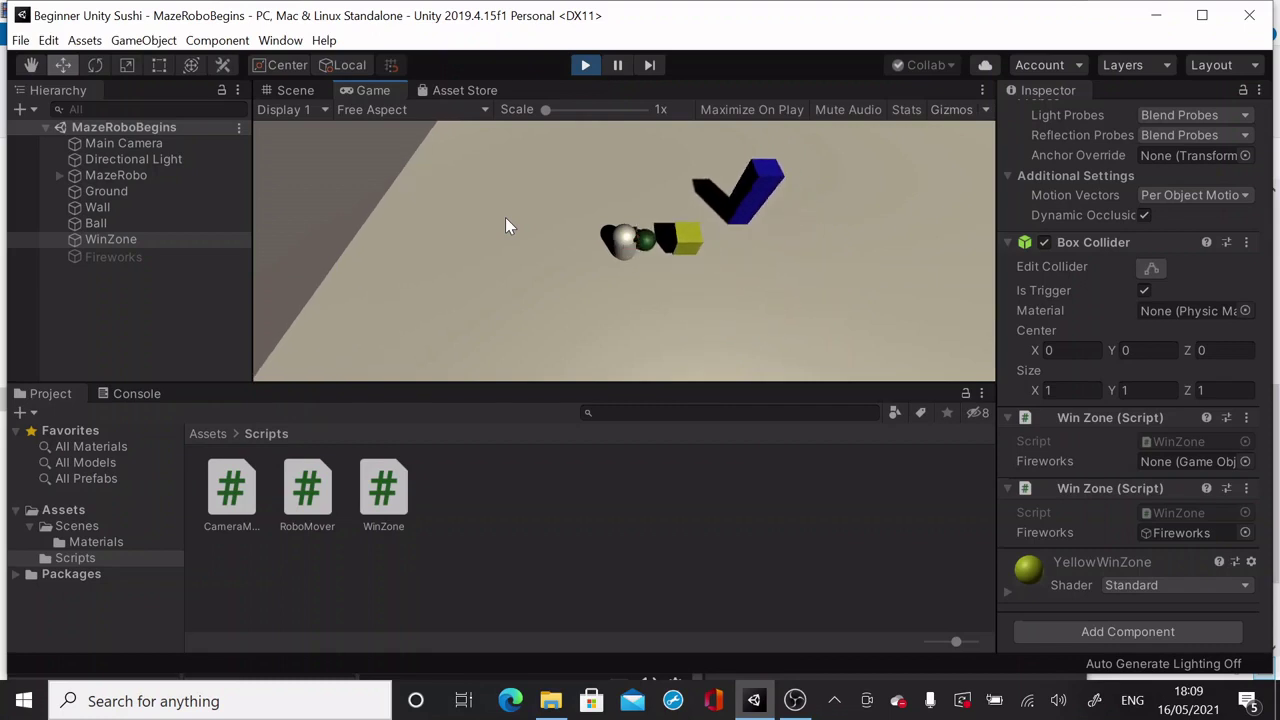
key("Down")
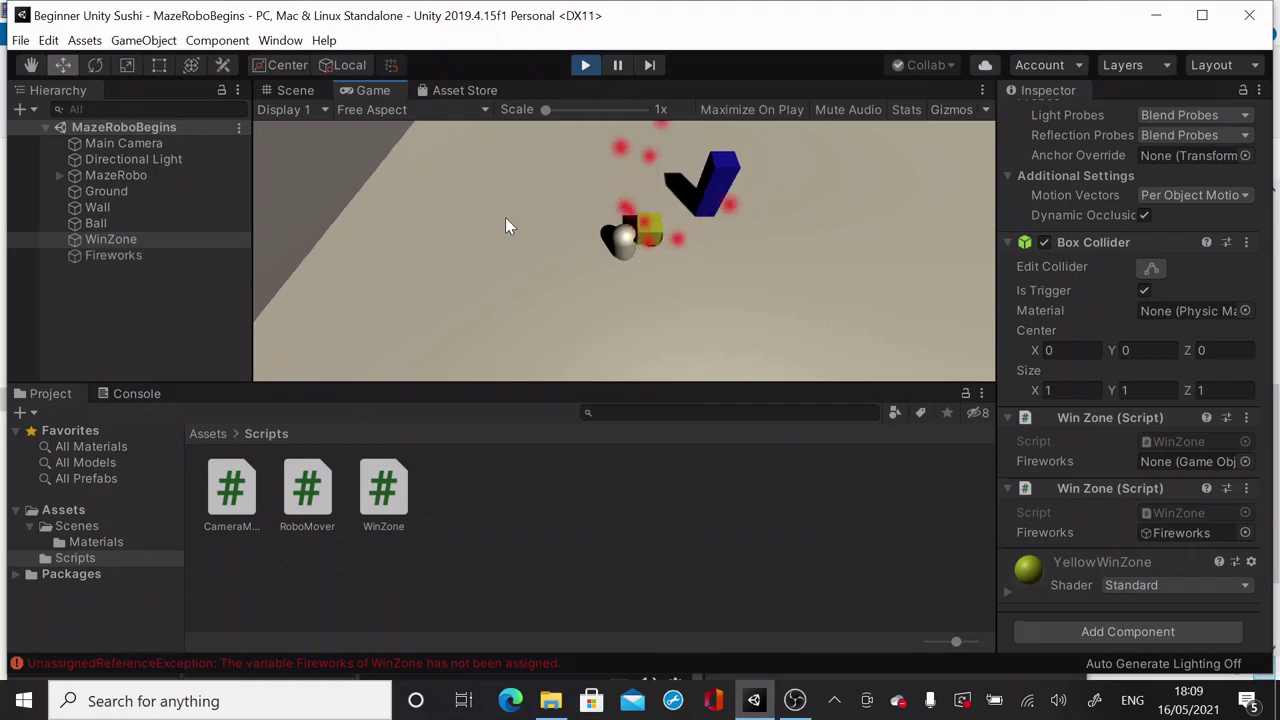